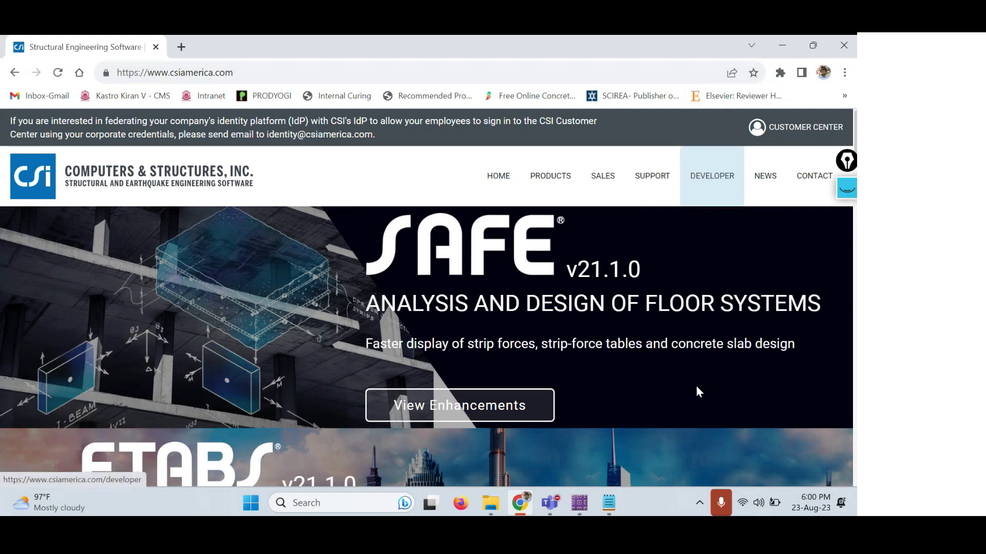
Switch to the empty Notepad document, maximize its window and start the first line with "Level 1:".
left_click(608, 503)
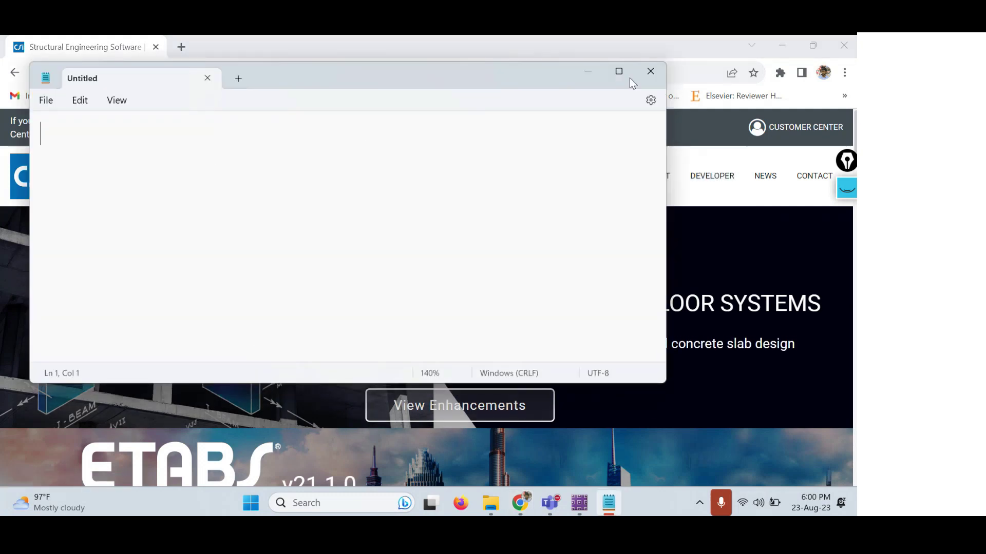
left_click(619, 72)
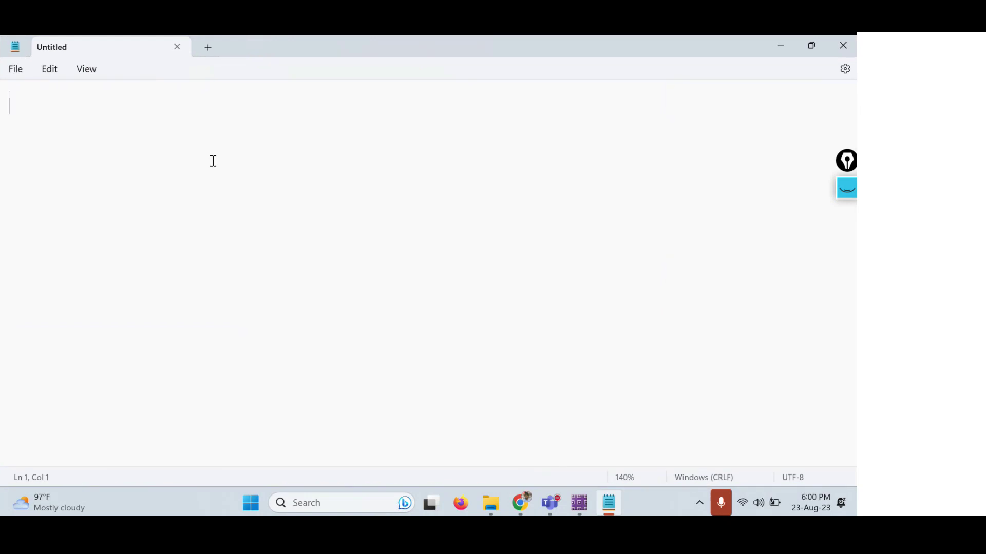
type("L")
key("BackSpace")
type("l")
key("Caps_Lock")
type("EVE")
key("BackSpace")
key("BackSpace")
key("BackSpace")
key("BackSpace")
type("L")
key("Caps_Lock")
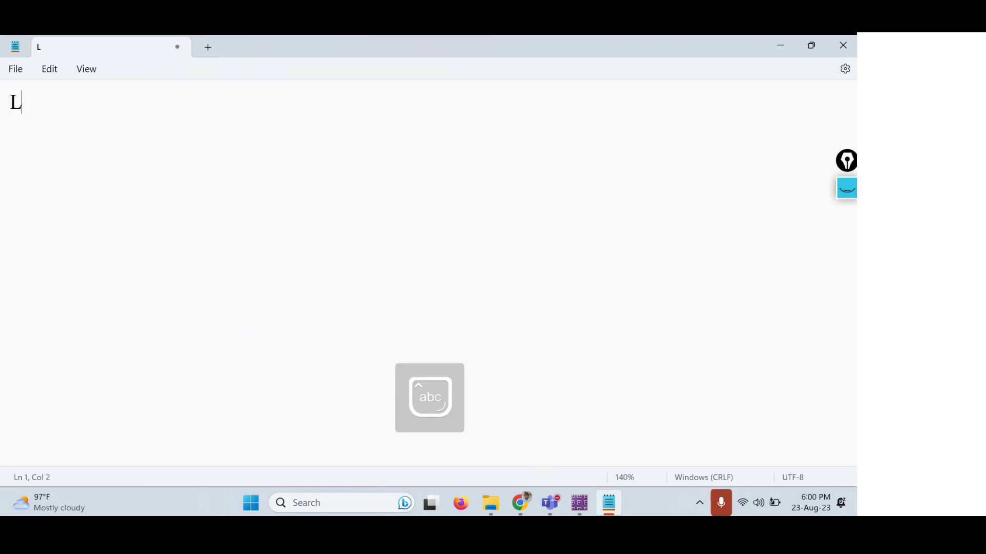
type("evel 1:")
key("Return")
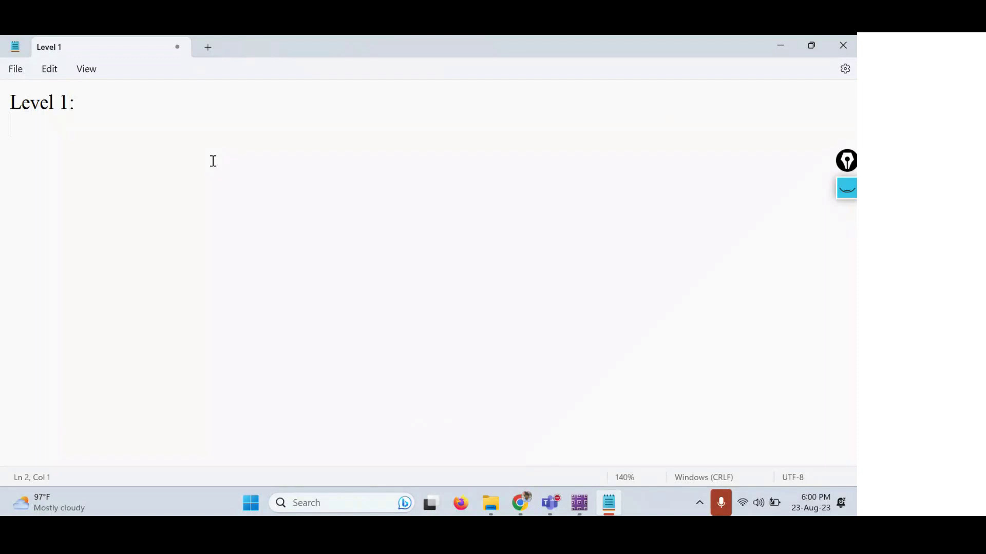
Complete the Level 1 heading on the same line with "Manual Design of Footings".
type("a. \\")
key("BackSpace")
key("BackSpace")
key("BackSpace")
key("BackSpace")
key("BackSpace")
type("Manual Desi")
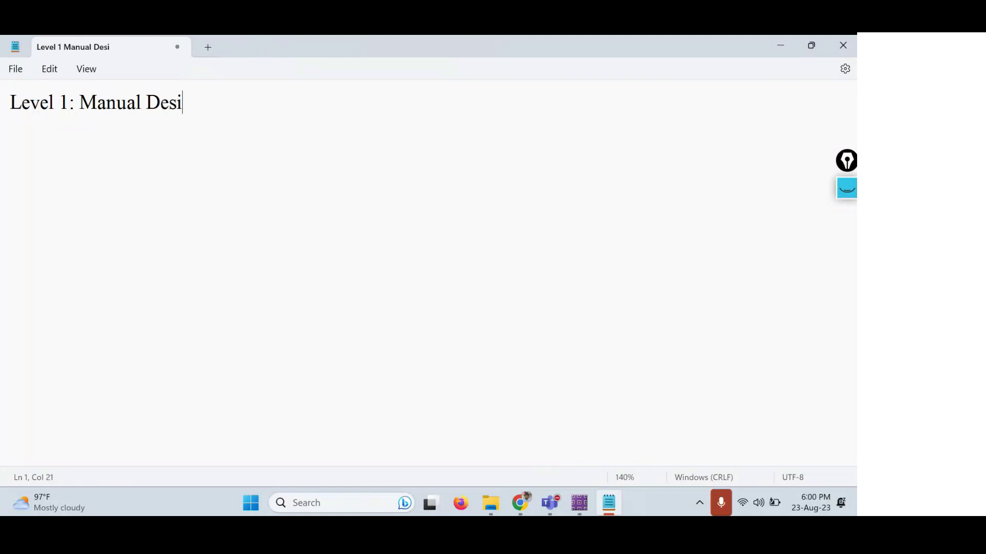
type("ng o")
key("BackSpace")
key("BackSpace")
key("BackSpace")
key("BackSpace")
type("gn of ")
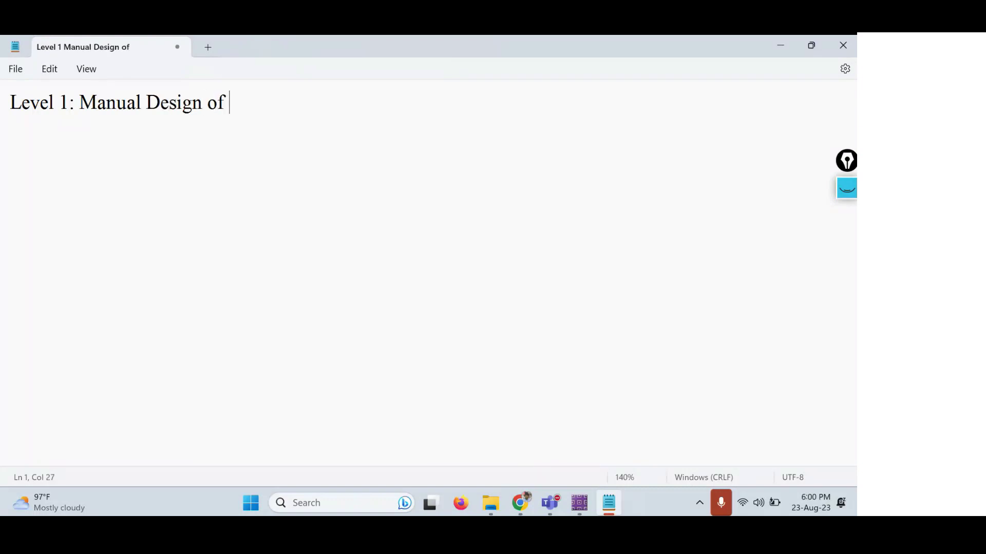
type("Footings")
Add the list item "a. Square Footing" on the line below the heading.
key("Return")
type("a. ")
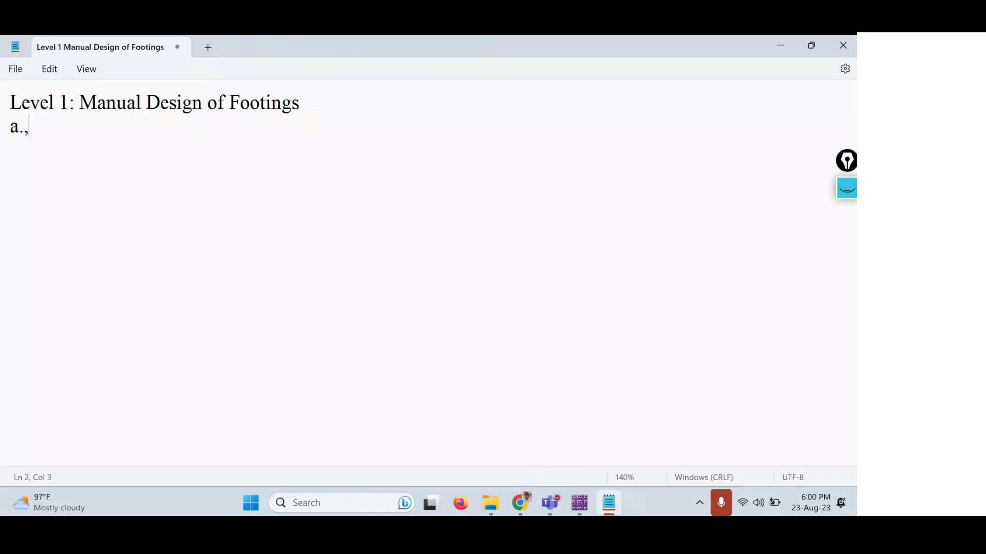
type("Square Footing")
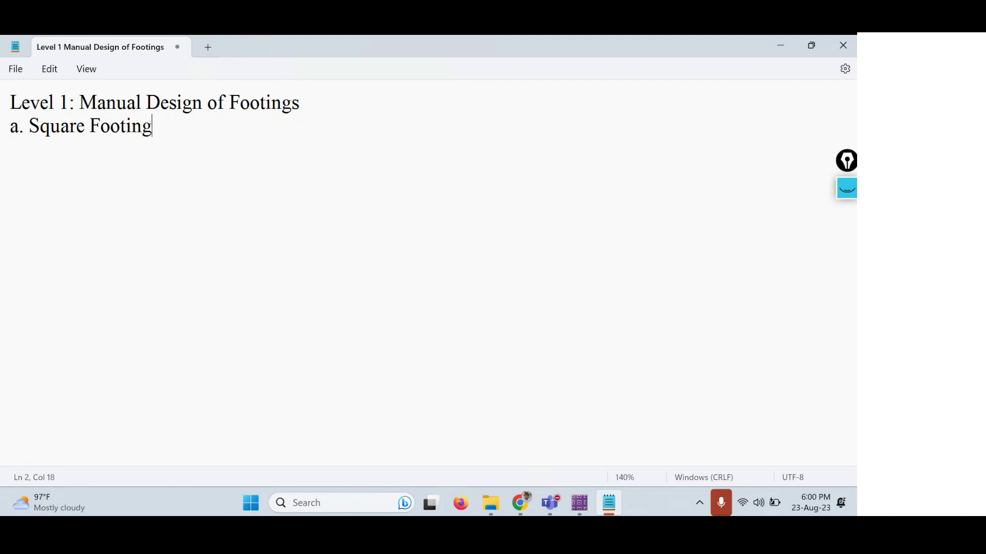
Copy the word "Footing" from item a and reuse it to add the line "b. Rectangular Footing".
key("shift+Left")
key("shift+Left")
key("shift+Left")
key("shift+Left")
key("shift+Left")
key("shift+Left")
key("shift+Left")
key("shift+Left")
key("shift+Left")
key("shift+Left")
key("shift+Right")
key("shift+Right")
key("ctrl+c")
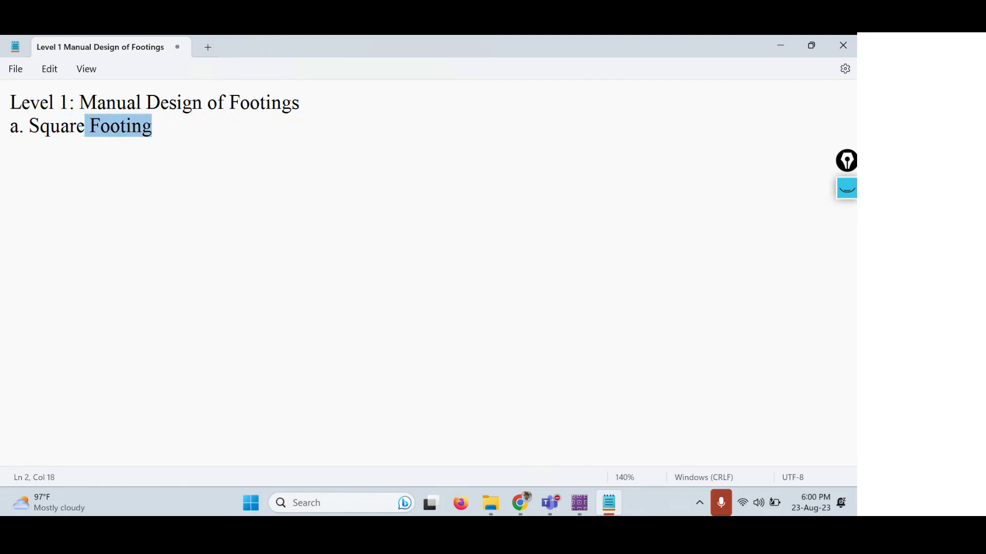
key("End")
key("Return")
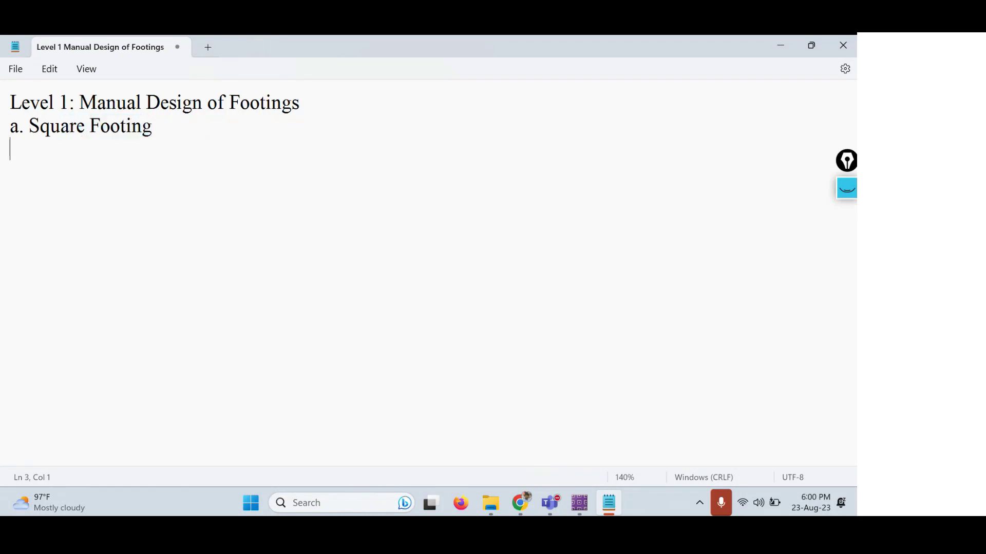
type("b. Recta")
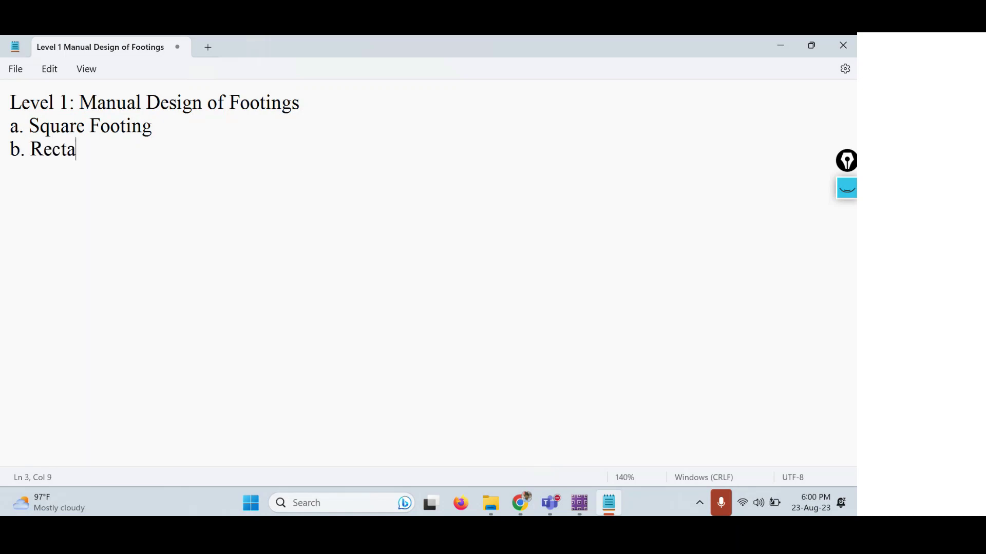
type("ngular")
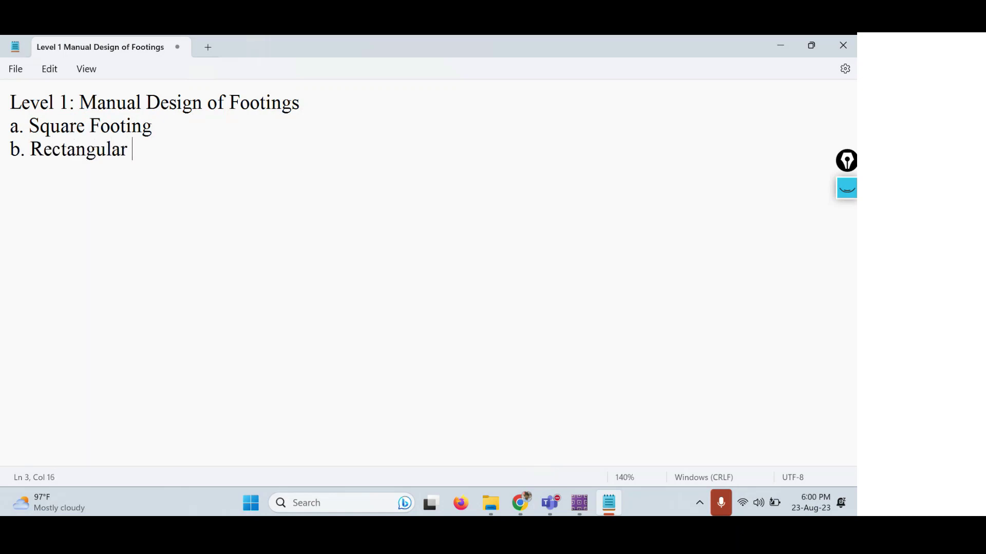
key("ctrl+v")
key("Return")
Add the list item "c. Sloped/Trapezoidal Footing" below item b.
type("c")
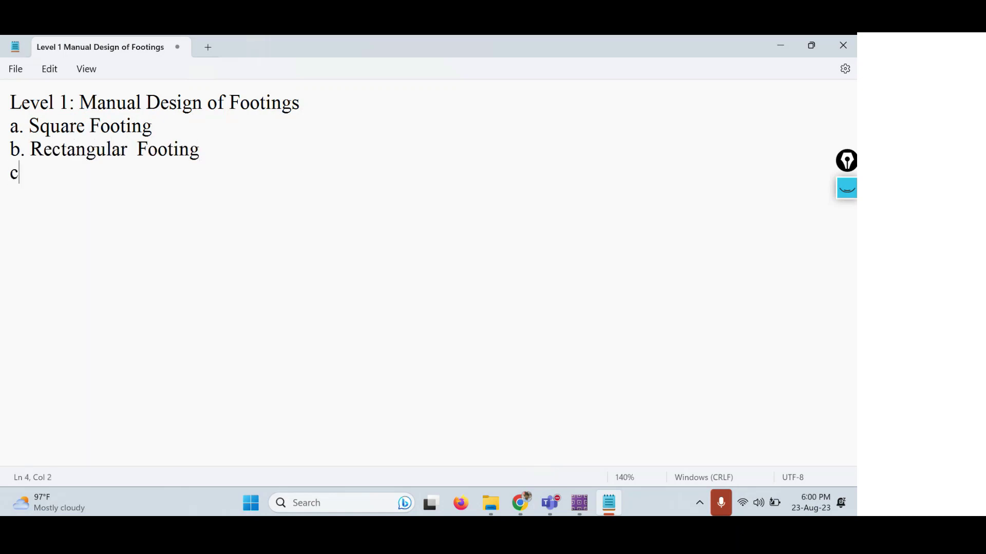
type(". Sloped/Trapez")
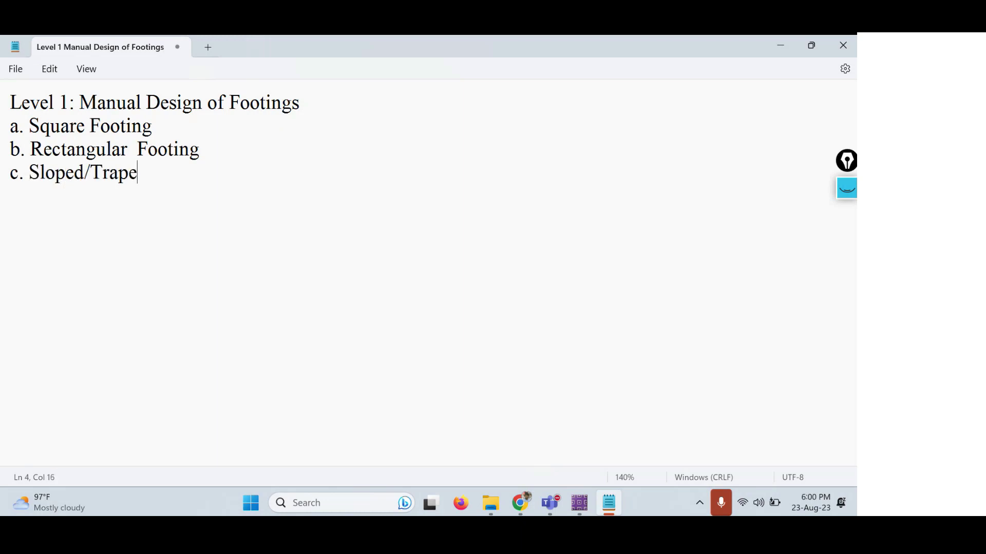
key("BackSpace")
type("zoidal")
key("ctrl+BackSpace")
key("ctrl+z")
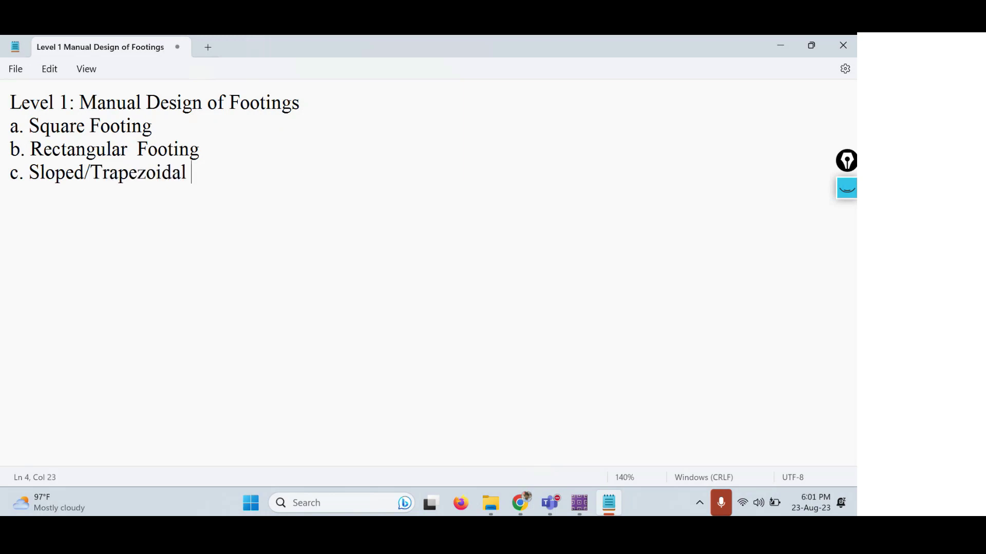
type("Footing")
key("Return")
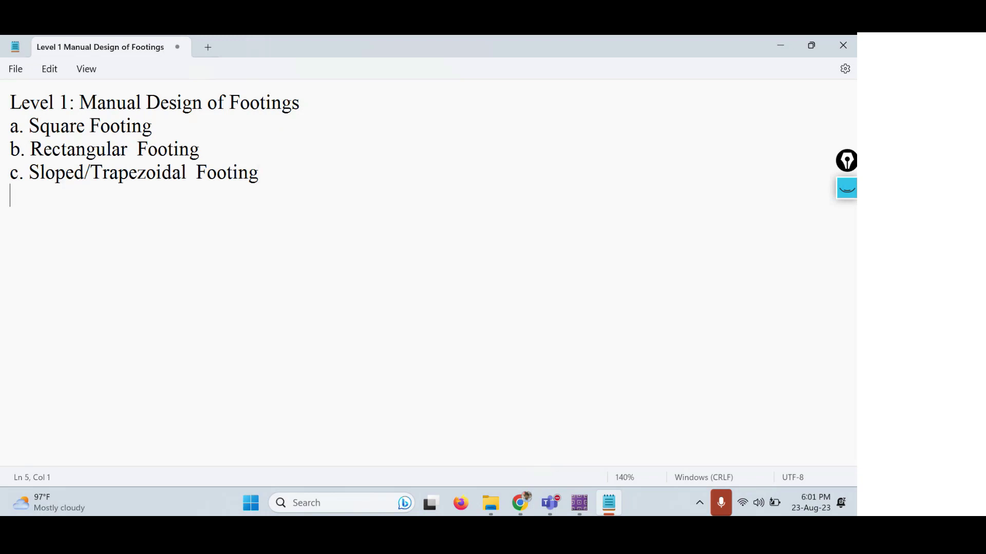
Add the list items "d. Combined Footing" and "e. Strap Footing" on separate lines.
type("d. Combi")
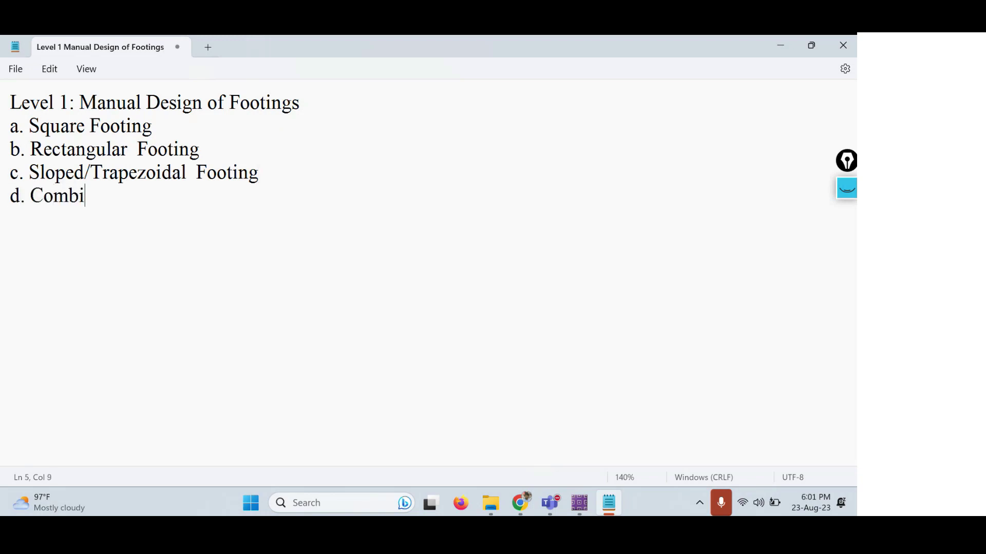
type("ned Footing")
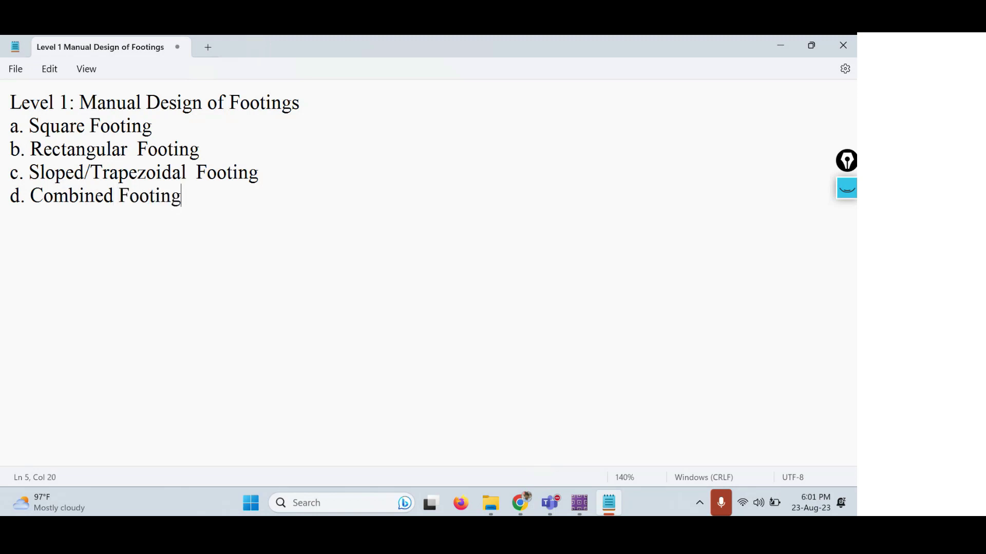
key("Return")
type("e. Strap Footing")
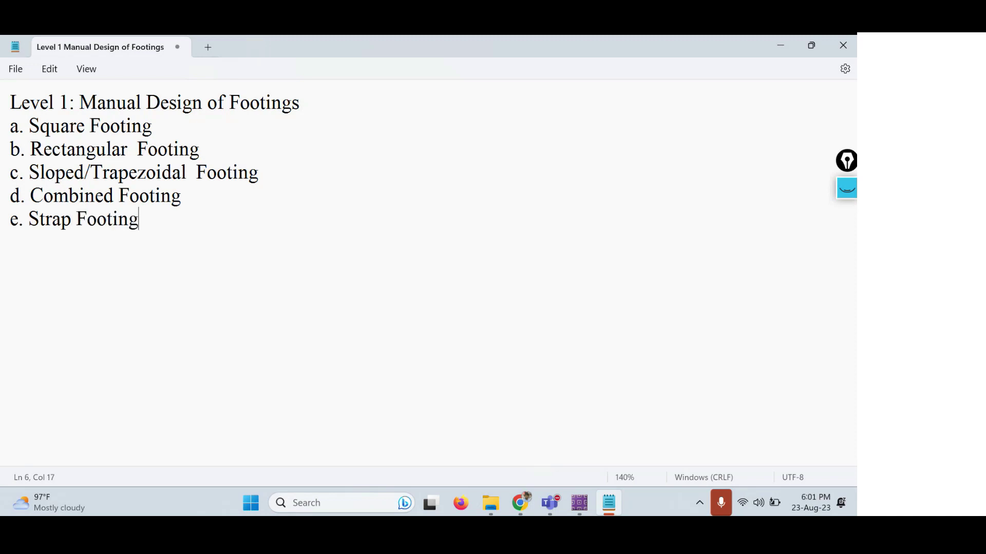
Insert a line of dashes under the Level 1 heading, extending slightly past the heading text.
left_click_drag(162, 246, 2, 132)
left_click(328, 101)
key("Return")
type("-----------------------")
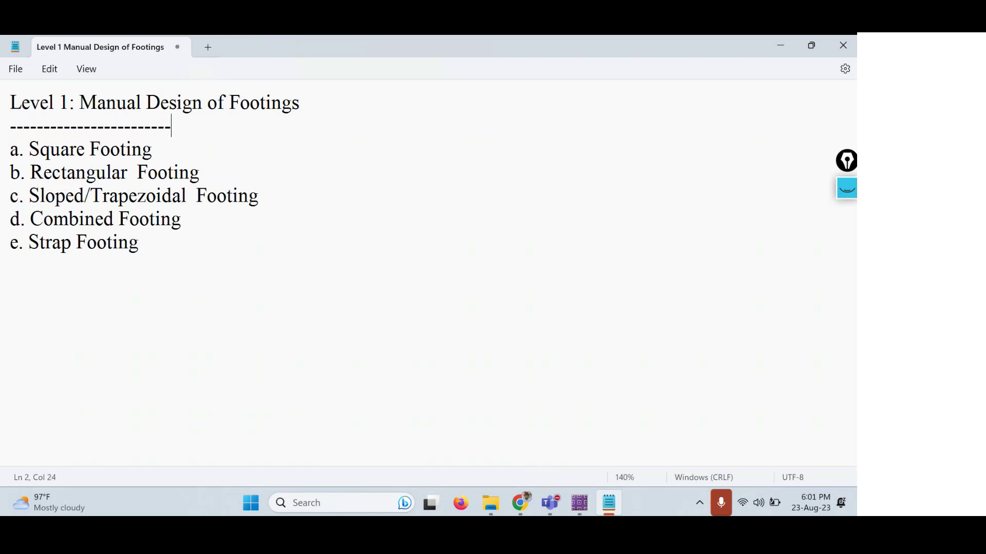
type("-------------------------------")
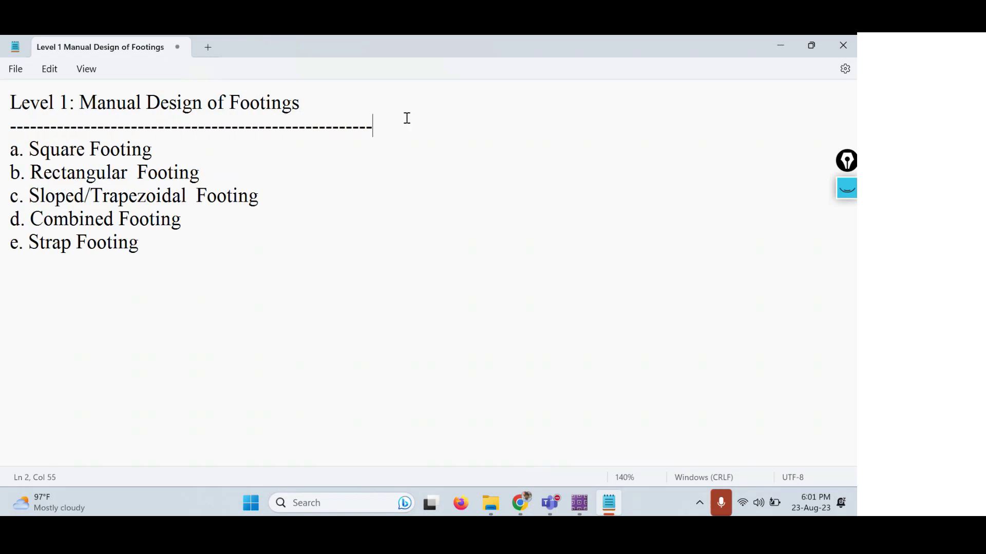
Duplicate the Level 1 heading with its dashed line below the list, leaving one blank line between.
left_click_drag(405, 118, 2, 104)
key("ctrl+c")
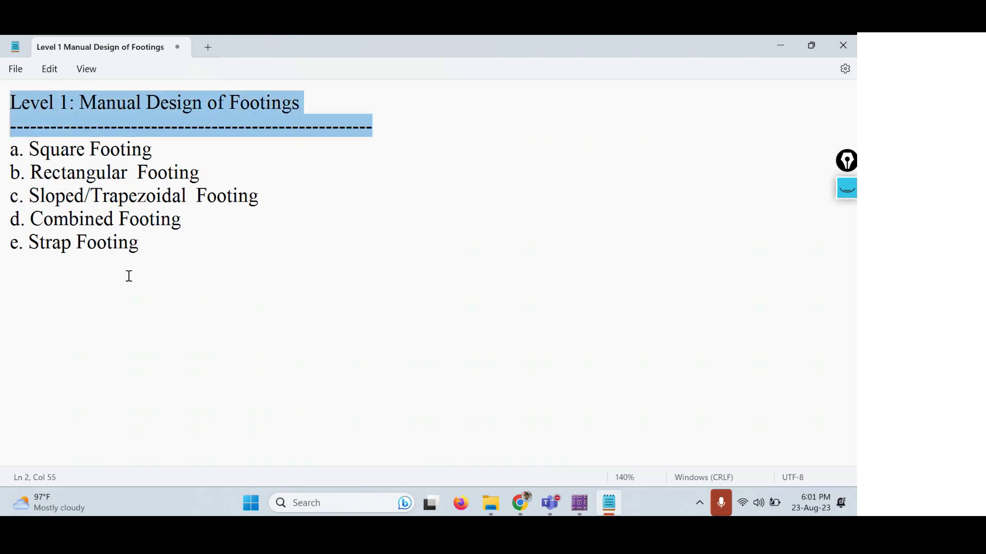
left_click(170, 260)
key("Return")
key("Return")
key("ctrl+v")
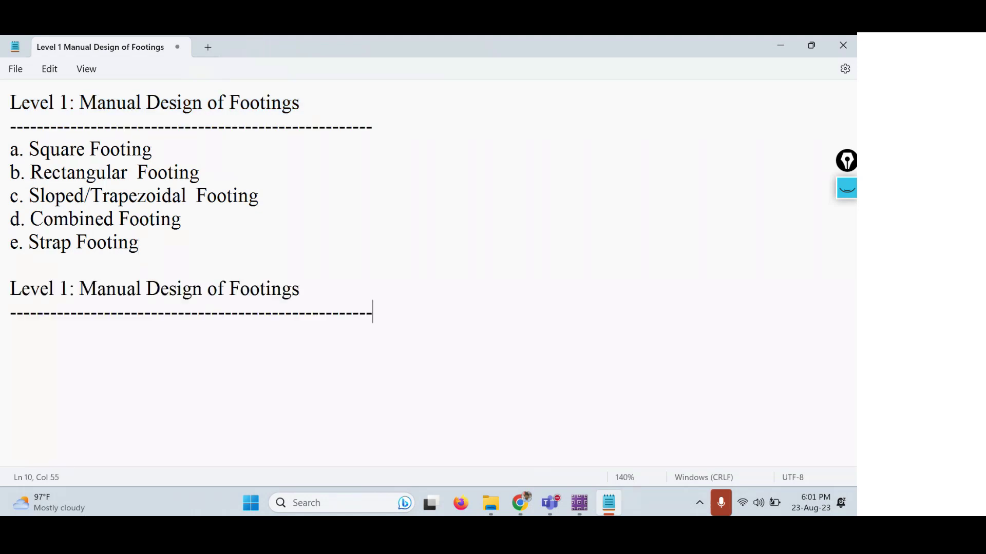
Change the duplicated heading to "Level 2: Software Design of Footings".
left_click(70, 289)
key("BackSpace")
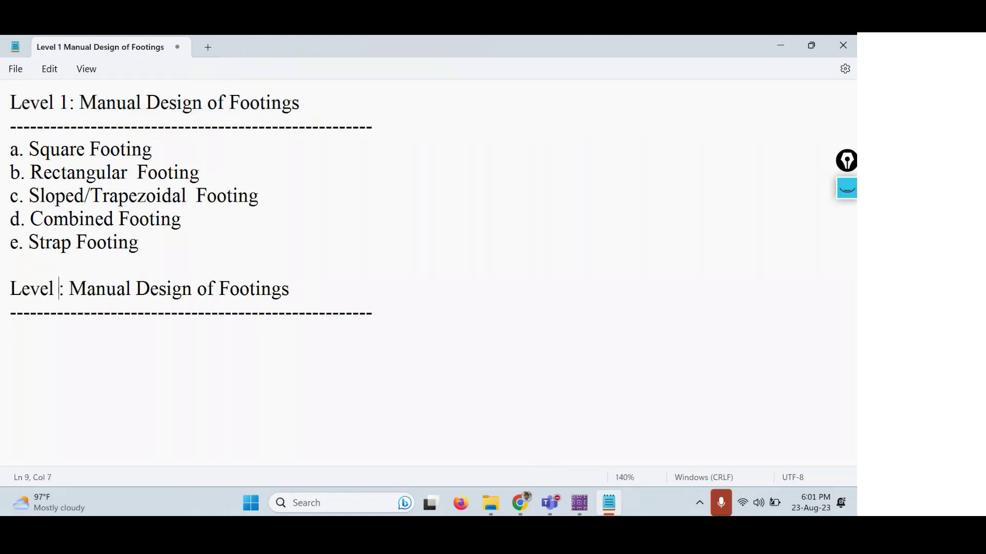
type("2")
left_click_drag(80, 288, 141, 287)
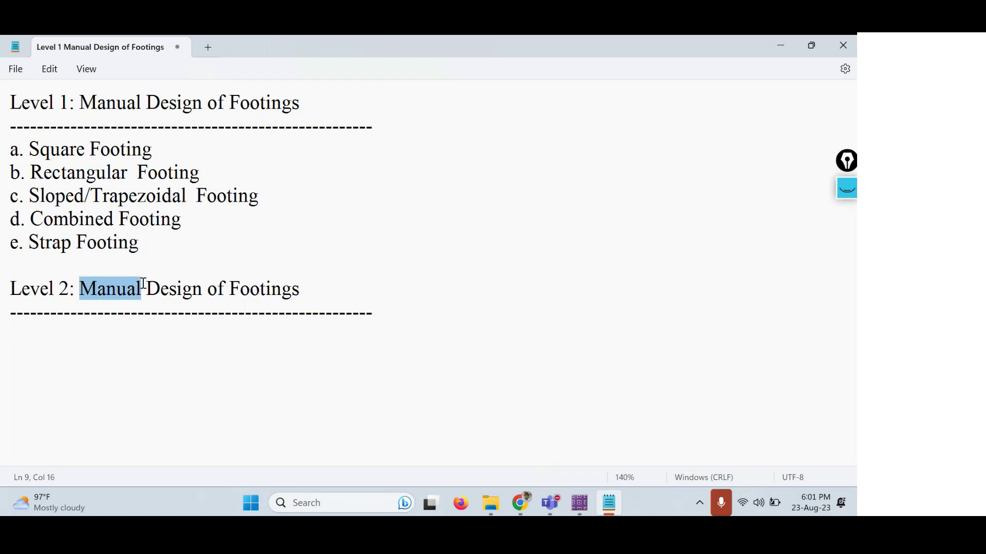
type("Sod")
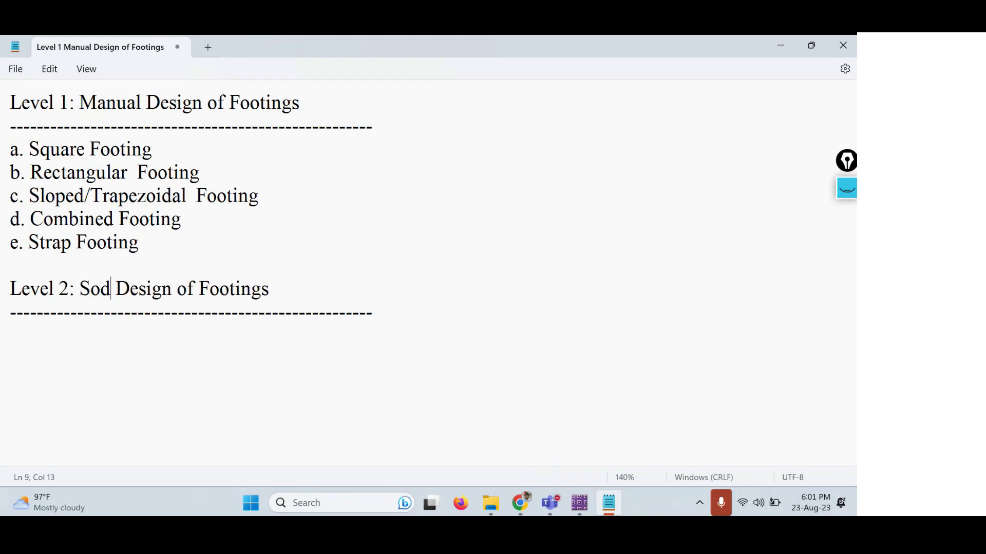
key("BackSpace")
type("ftware")
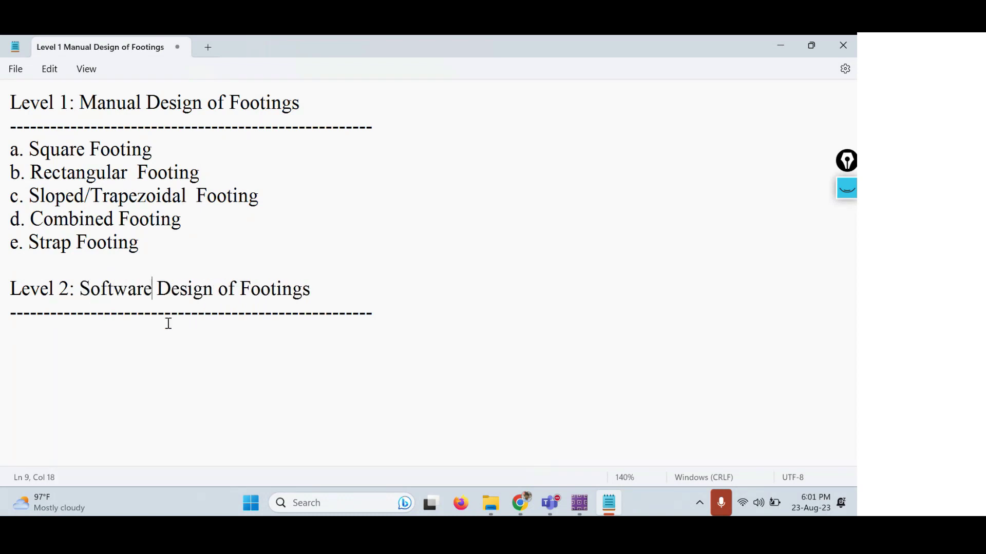
Copy footing items a to e from Level 1 and paste them under the Level 2 dashed line.
left_click_drag(178, 244, 2, 153)
key("ctrl+c")
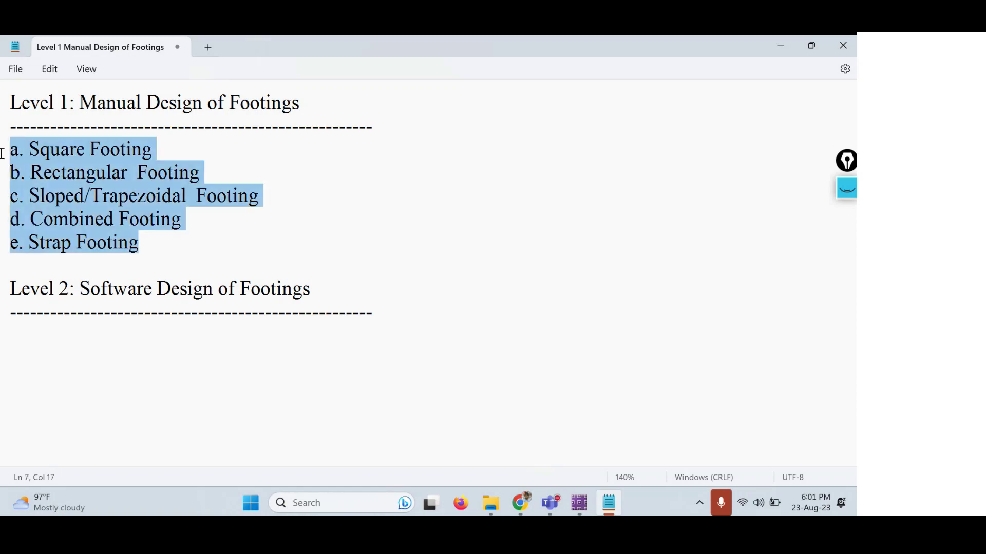
left_click(30, 338)
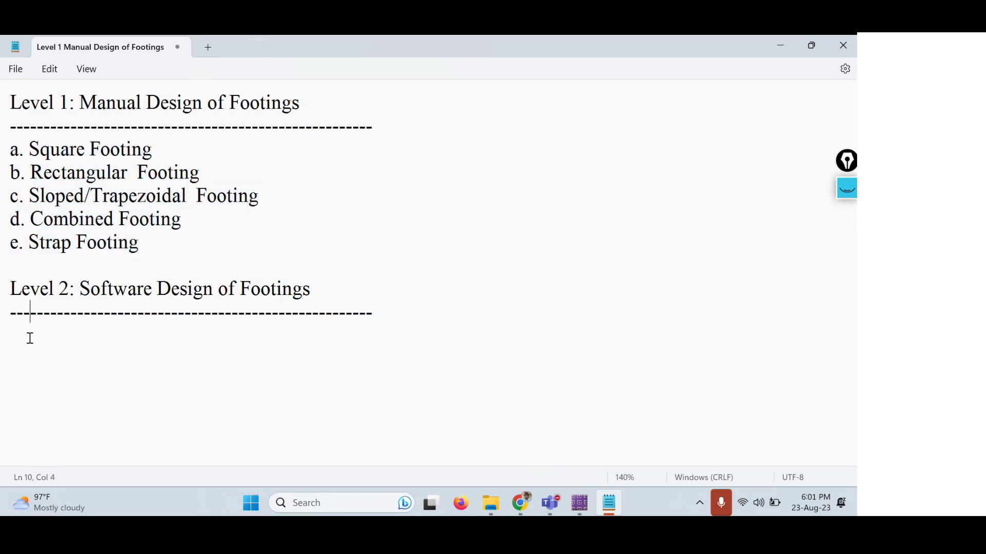
left_click(398, 318)
key("Return")
key("ctrl+v")
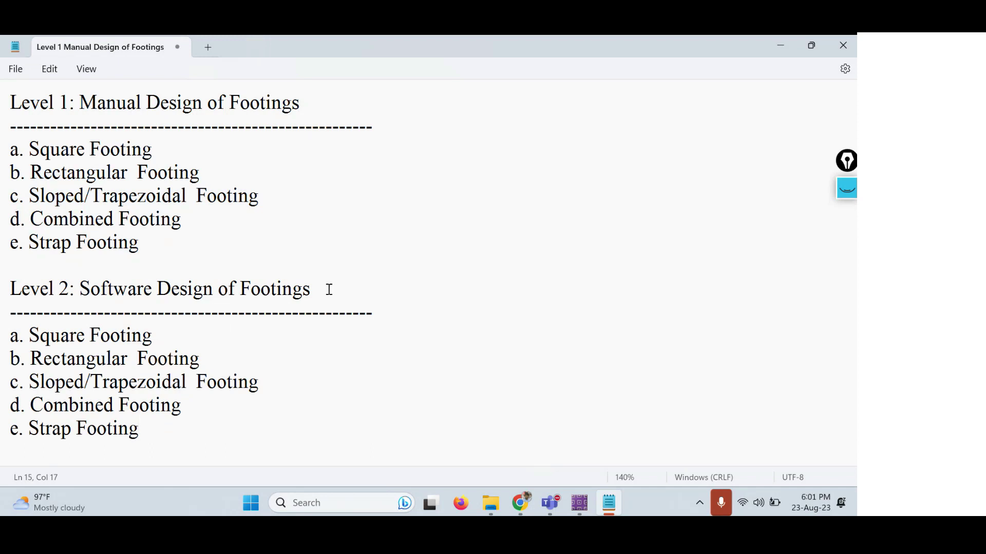
Append "- CSI SAFE" to the end of the Level 2 heading.
left_click(358, 284)
type("- CSI SADFE")
key("BackSpace")
key("BackSpace")
key("BackSpace")
type("FE")
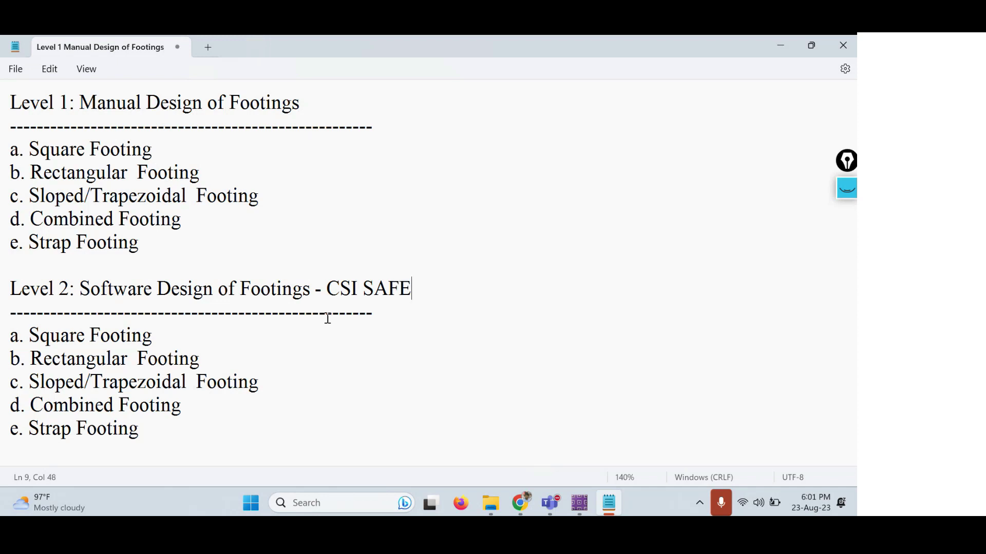
Extend the dashed line under the Level 2 heading by 12 dashes so it spans the longer heading.
left_click_drag(227, 427, 12, 334)
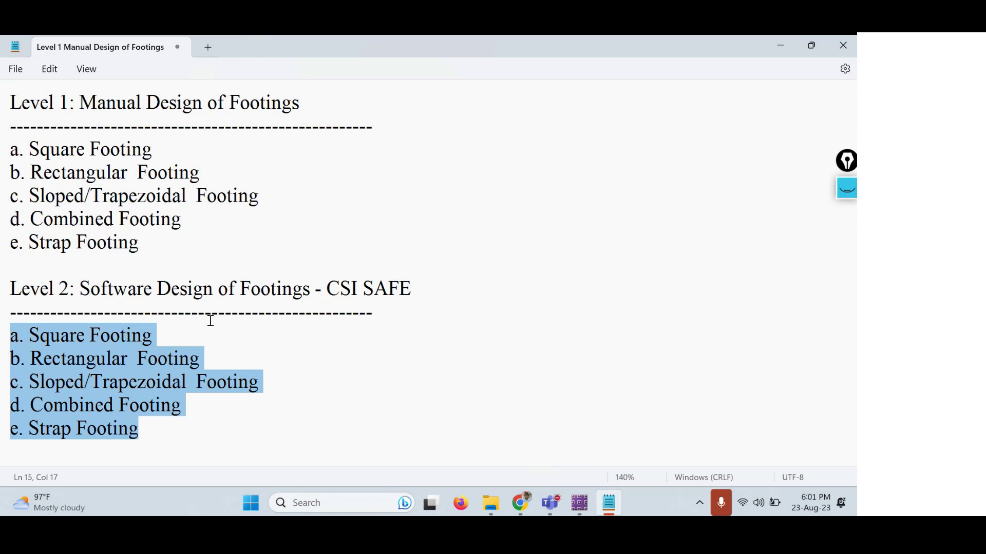
left_click(423, 312)
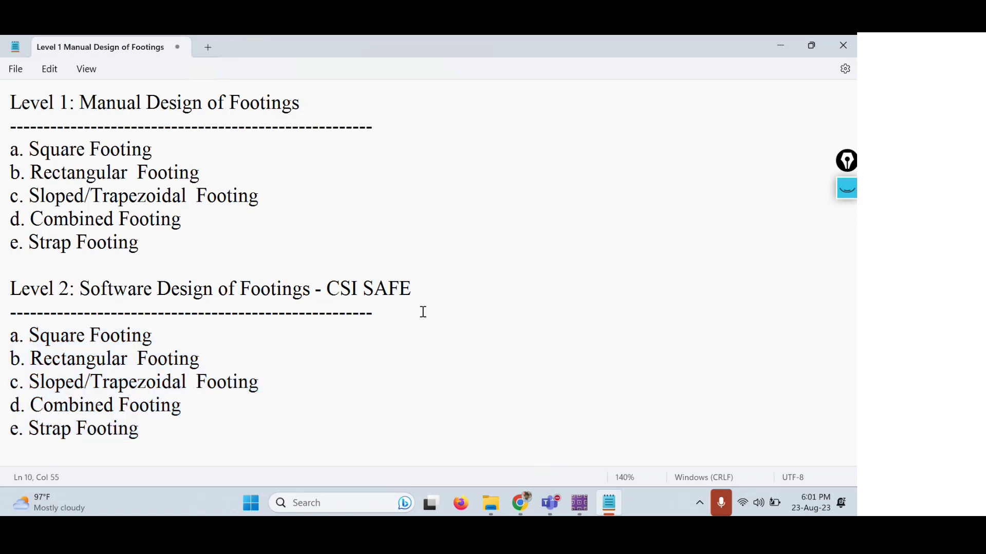
type("------------")
Duplicate the whole Level 2 section, from its heading to item e, leaving two blank lines below the original.
left_click_drag(494, 318, 1, 291)
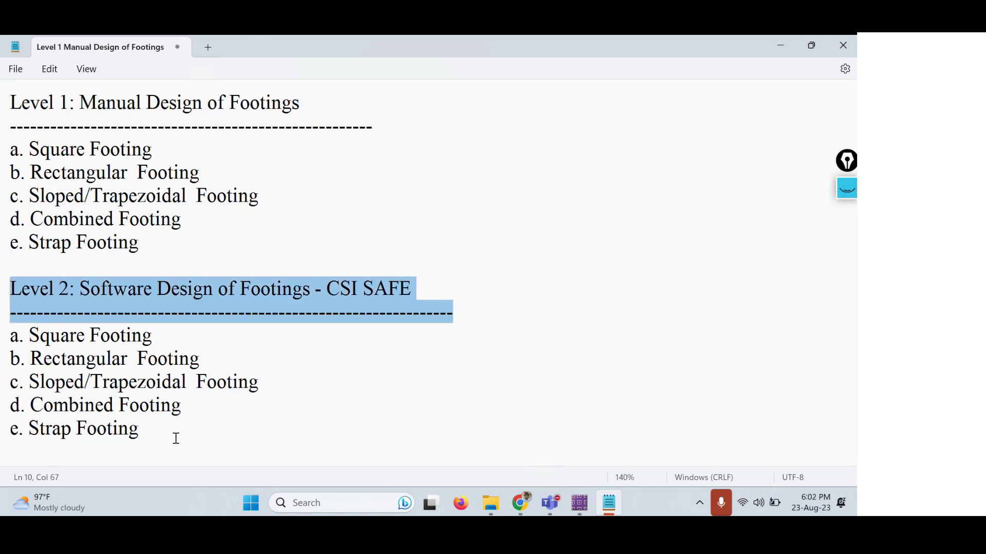
left_click_drag(174, 438, 2, 291)
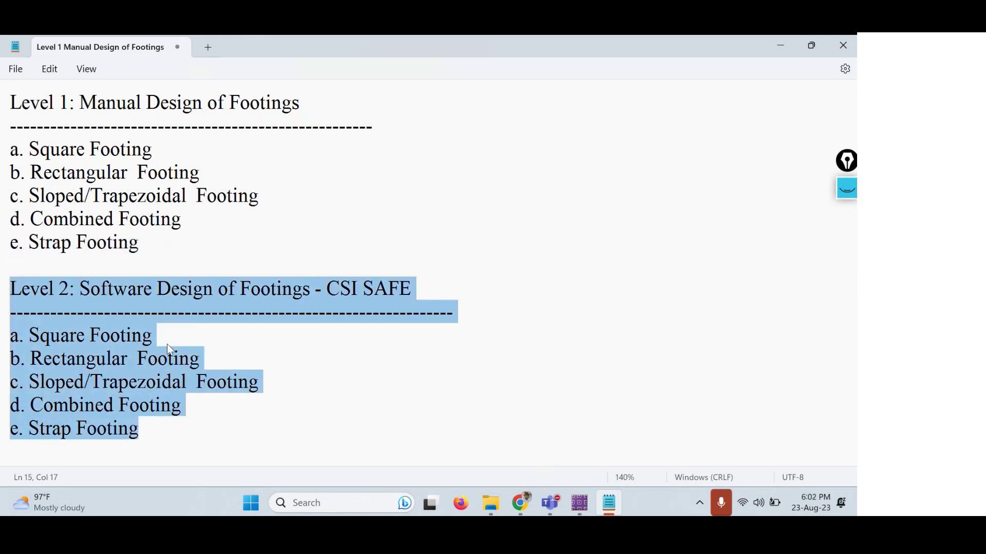
left_click(243, 411)
left_click(186, 430)
key("Return")
key("Return")
key("Return")
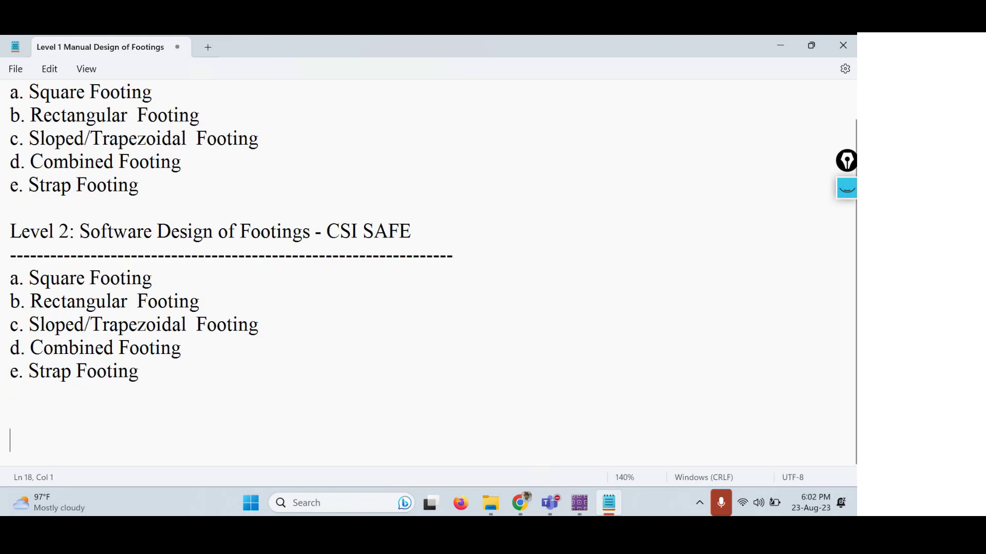
type("Level 2: Software Design of Footings - CSI SAFE -------------------------------------------------------------------- a. Square Footing b. Rectangular  Footing c. Sloped/Trapezoidal  Footing d. Combined Footing e. Strap Footing")
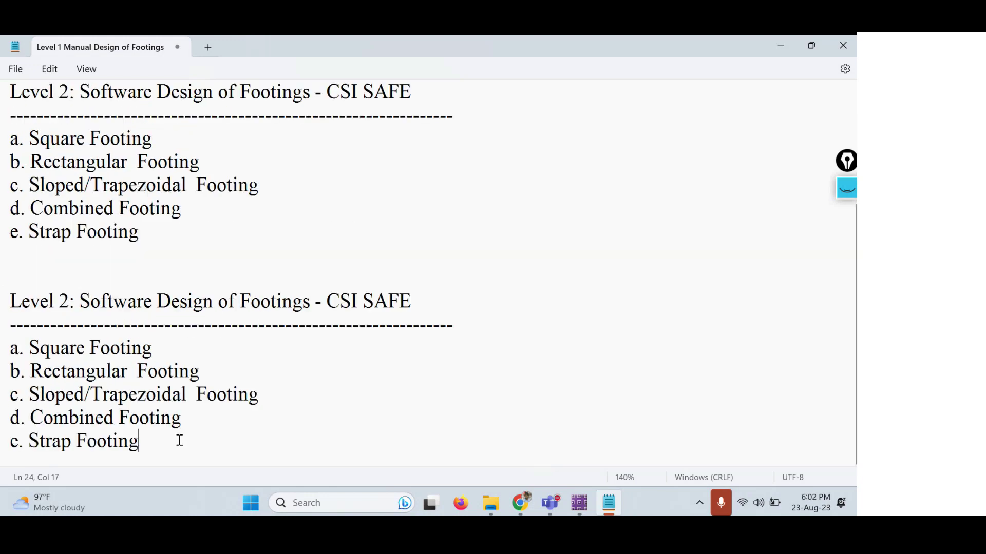
Change the duplicated section's heading to "Level 3: Excel sheets", removing the "- CSI SAFE" ending.
left_click(71, 301)
key("BackSpace")
type("3")
left_click_drag(80, 302, 310, 306)
type("Excel")
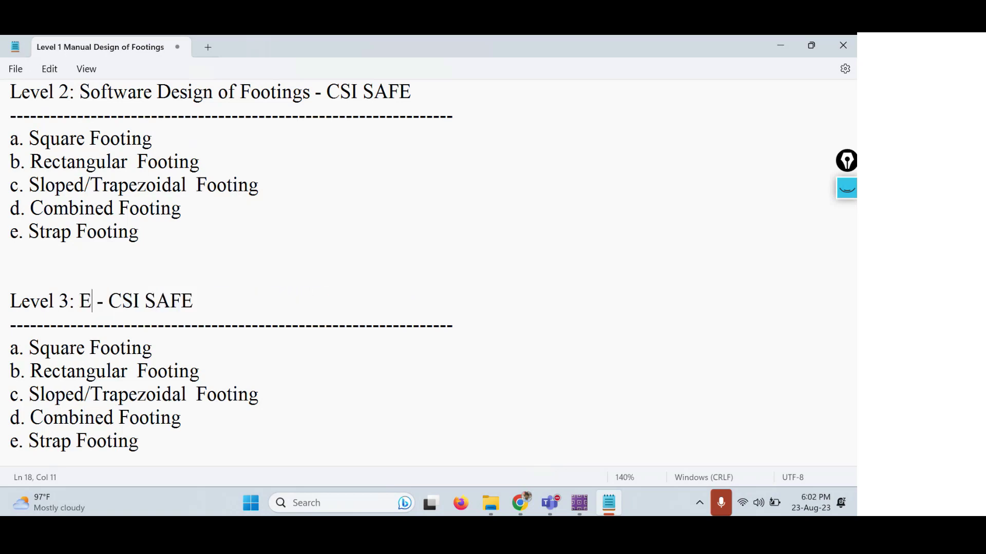
type(" sheets")
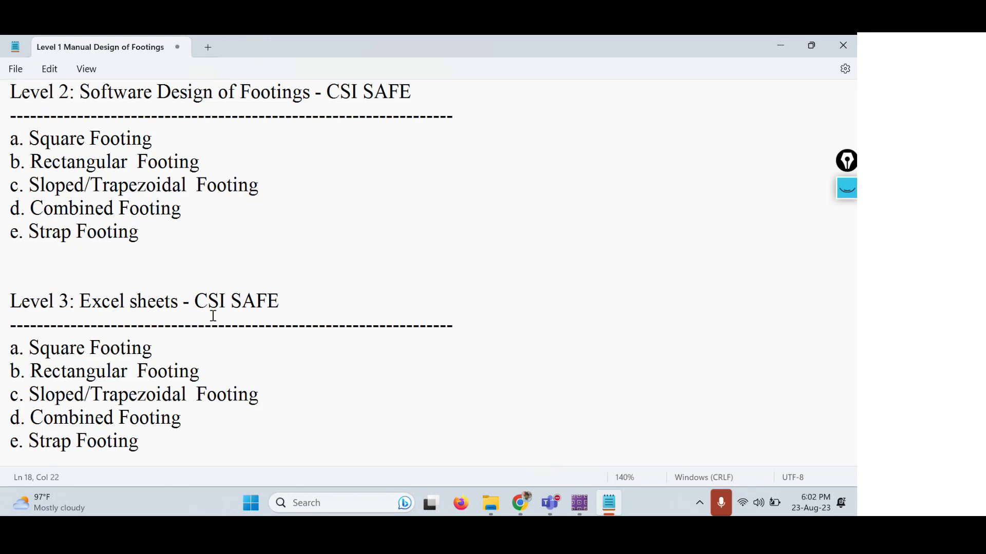
left_click_drag(181, 303, 313, 301)
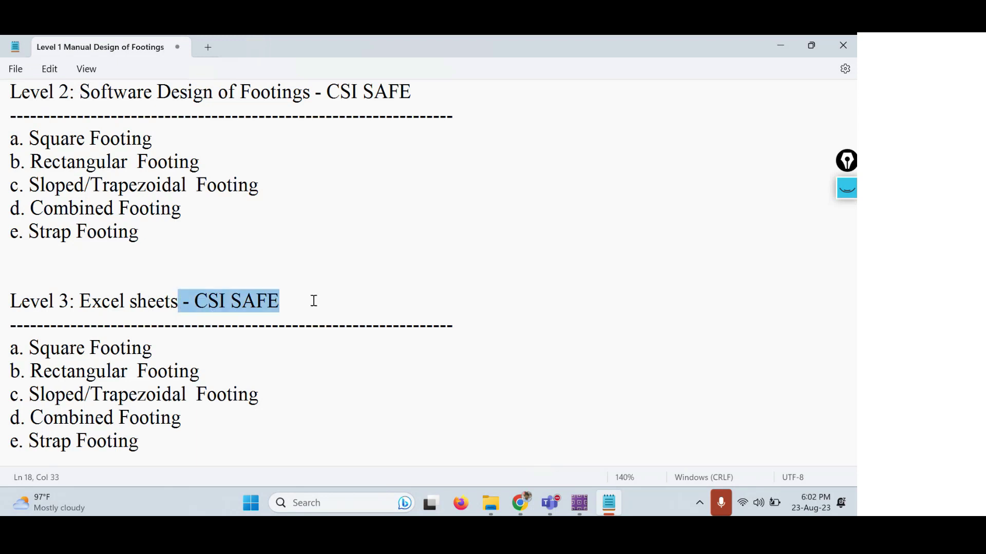
key("BackSpace")
scroll(192, 257, "up", 1)
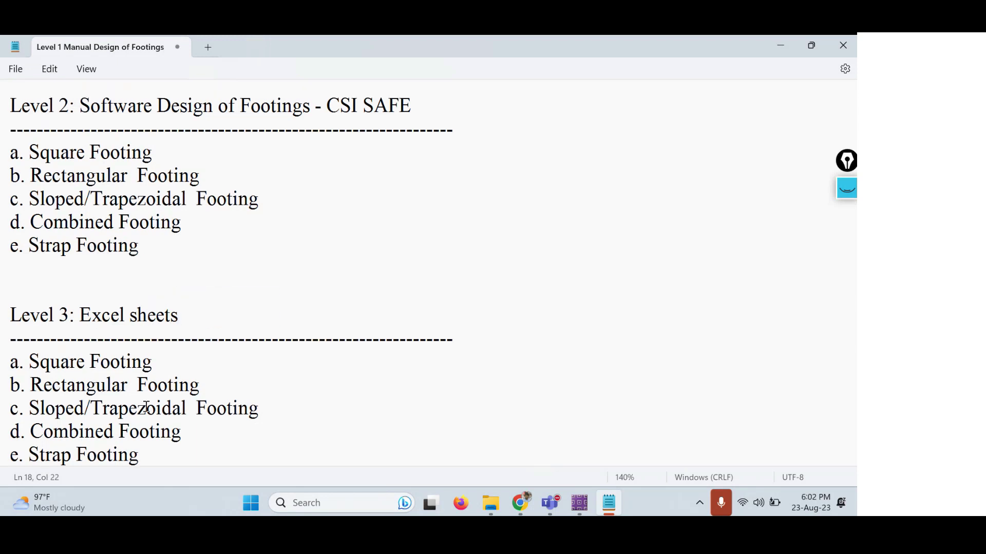
Add the heading "Level 4:" below the Level 3 list, leaving one blank line between them.
left_click_drag(140, 456, 7, 361)
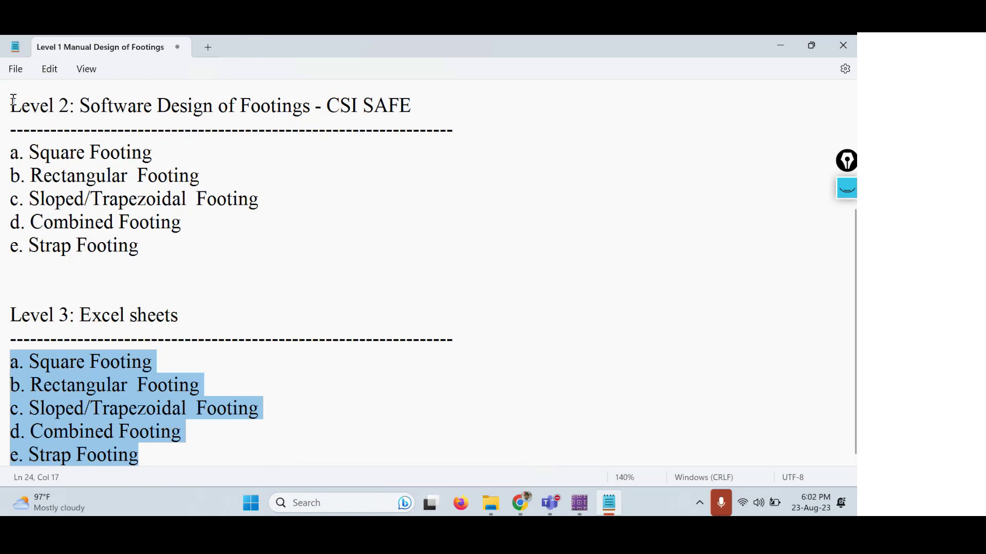
left_click_drag(10, 103, 134, 504)
left_click(187, 459)
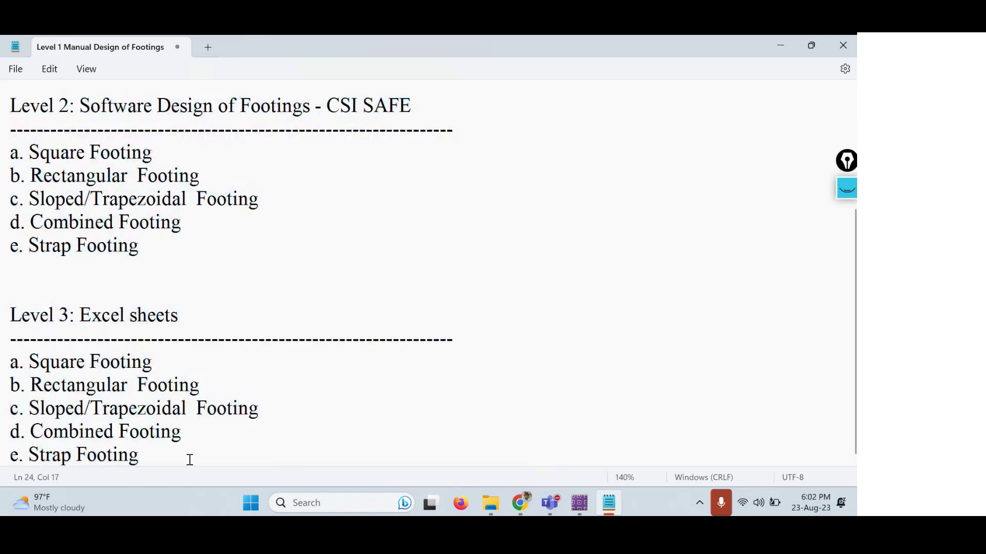
key("Return")
key("Return")
type("Lev")
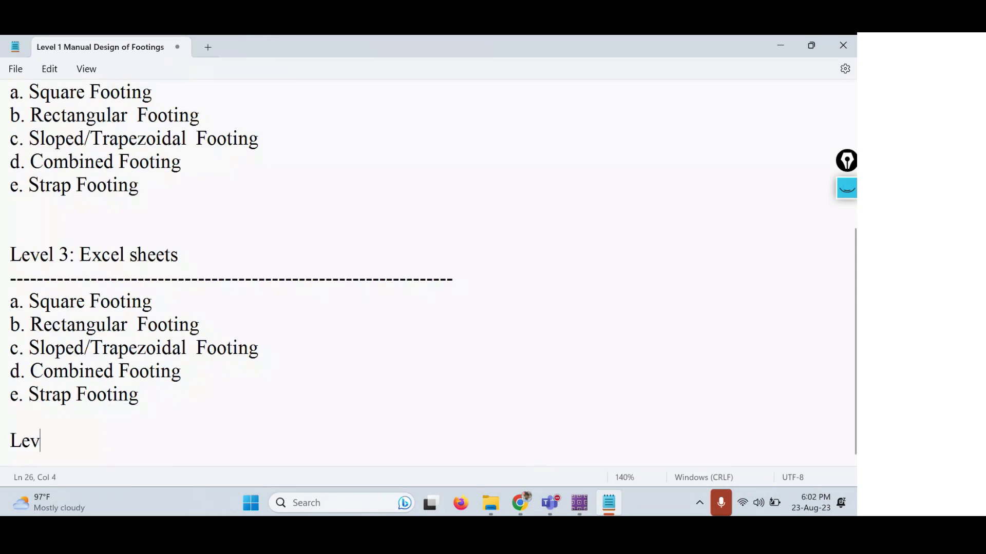
type("el 4:")
left_click_drag(85, 443, 2, 429)
left_click(108, 434)
Add six blank lines after the Level 4 heading and enter "Soil investigation reports" on a new line directly under it.
key("Return")
key("Return")
key("Return")
key("Return")
key("Return")
key("Return")
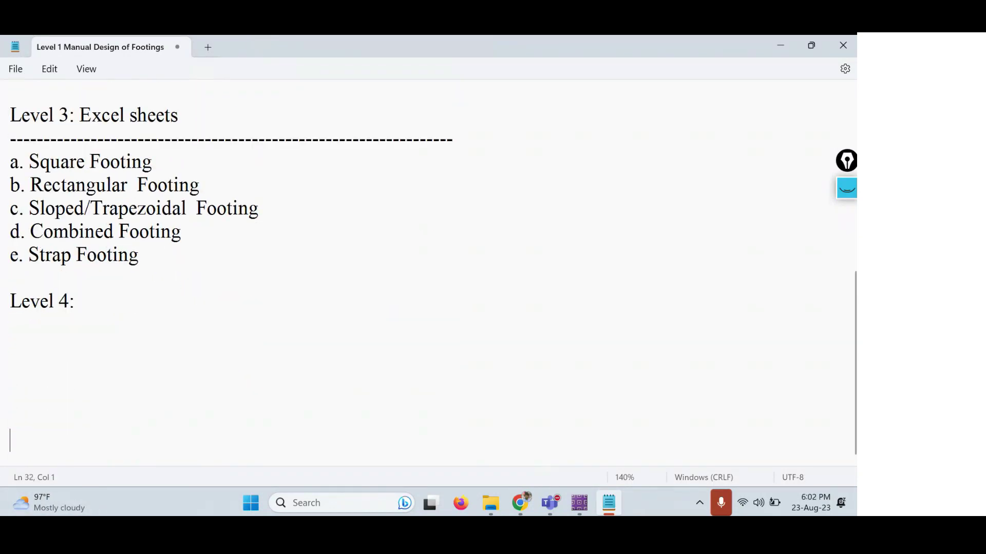
left_click(106, 299)
key("Return")
type("Soil investigation")
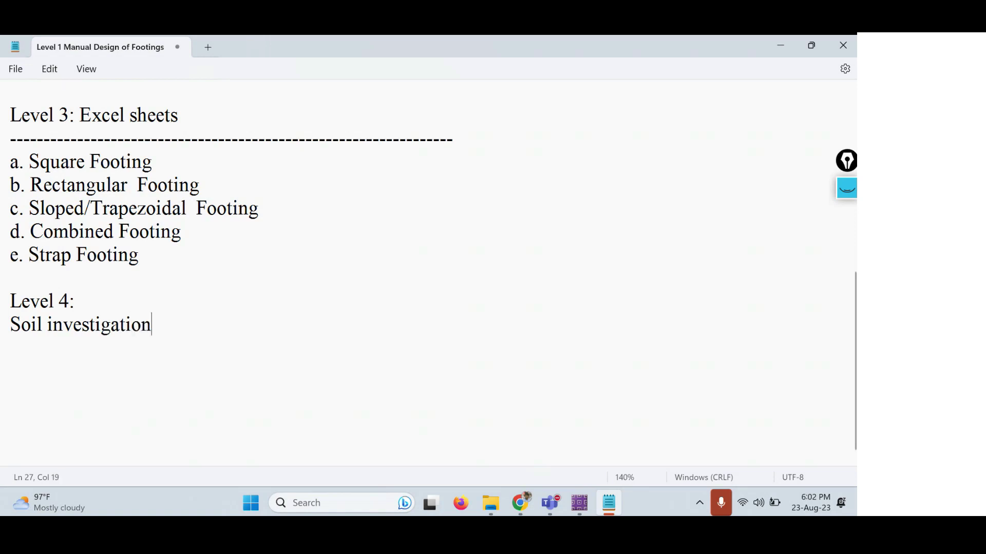
type(" reports")
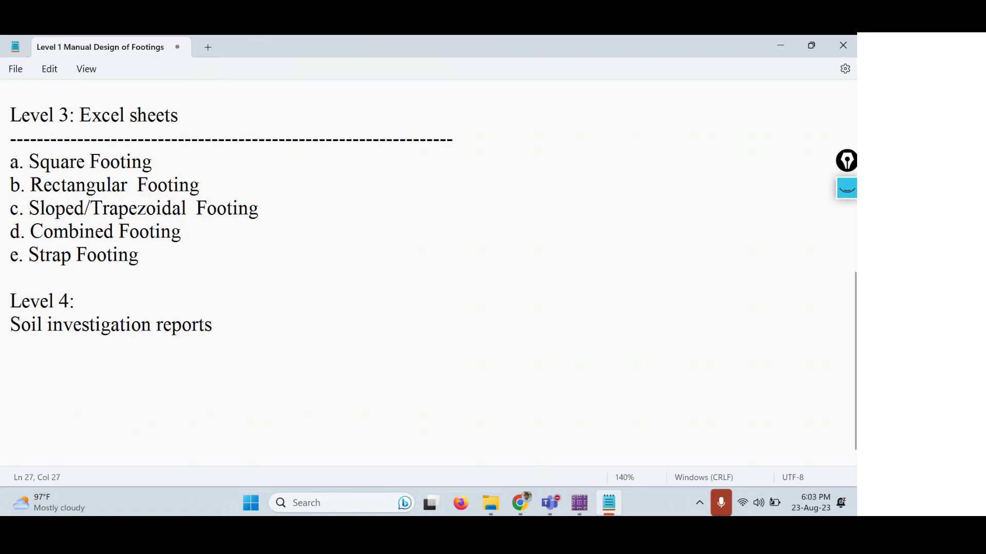
left_click_drag(237, 324, 3, 325)
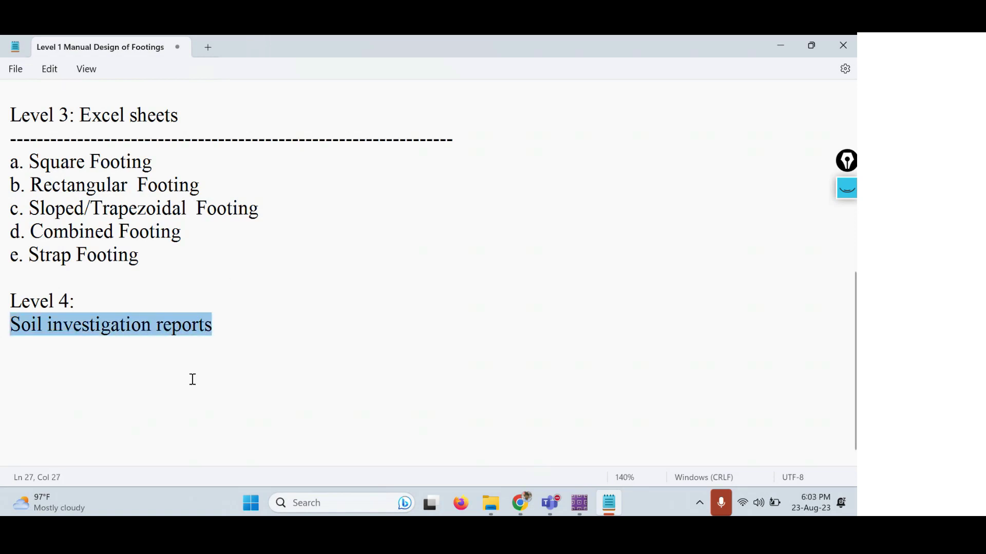
left_click(191, 379)
left_click_drag(235, 325, 1, 325)
left_click(65, 339)
left_click_drag(234, 323, 2, 326)
left_click(207, 368)
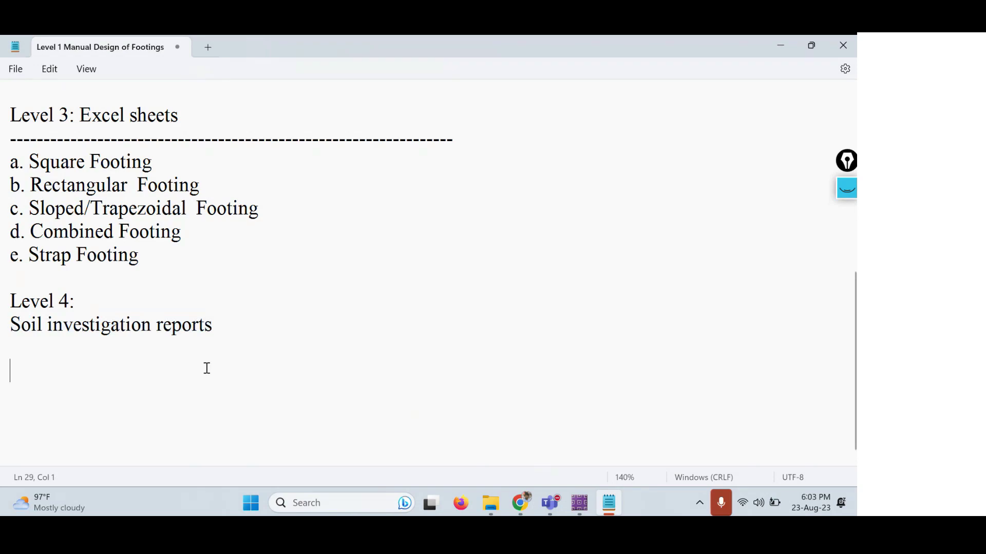
Insert a line of 14 dashes between the Level 4 heading and "Soil investigation reports".
left_click(82, 304)
key("Return")
type("--------------")
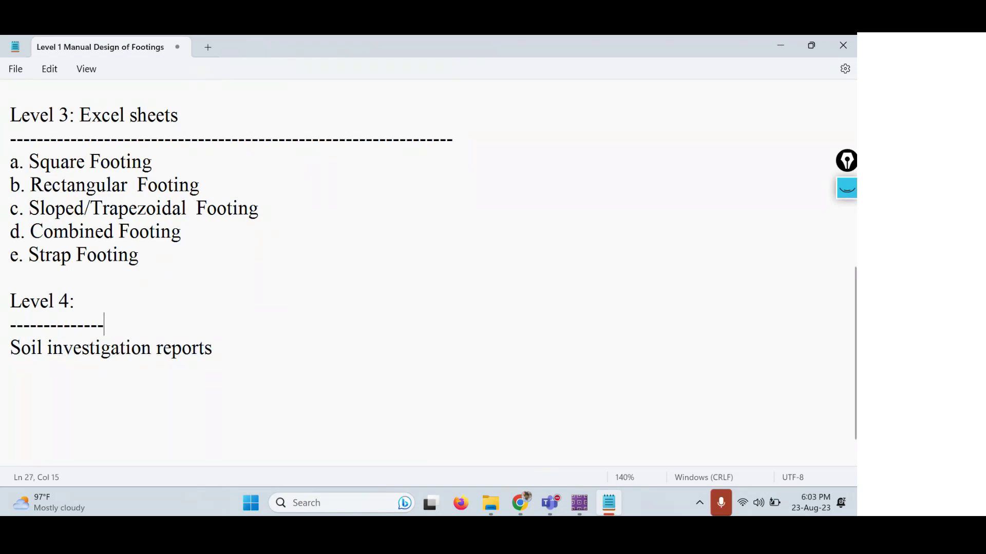
Review the Level 2 software design section, including its square and rectangular footing items.
scroll(48, 339, "up", 5)
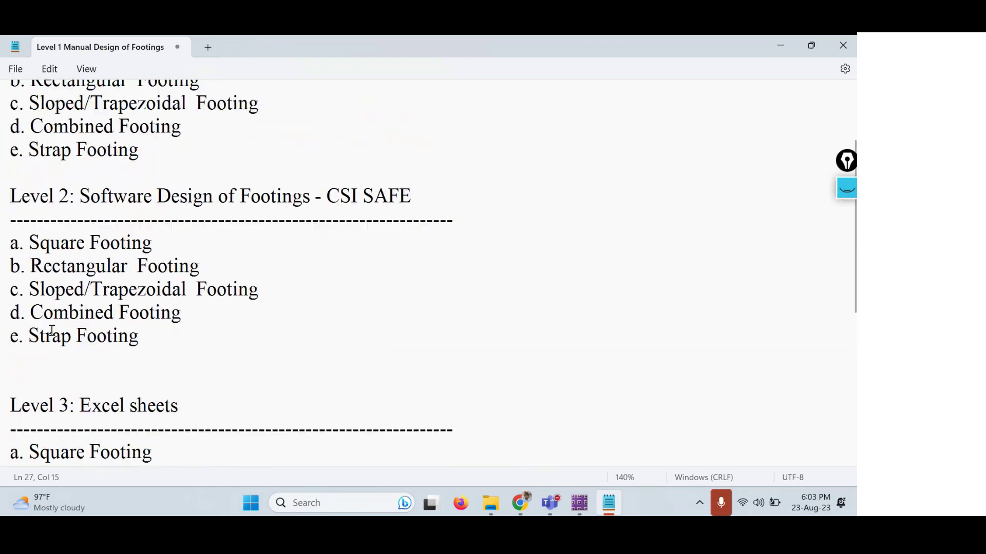
scroll(52, 330, "down", 1)
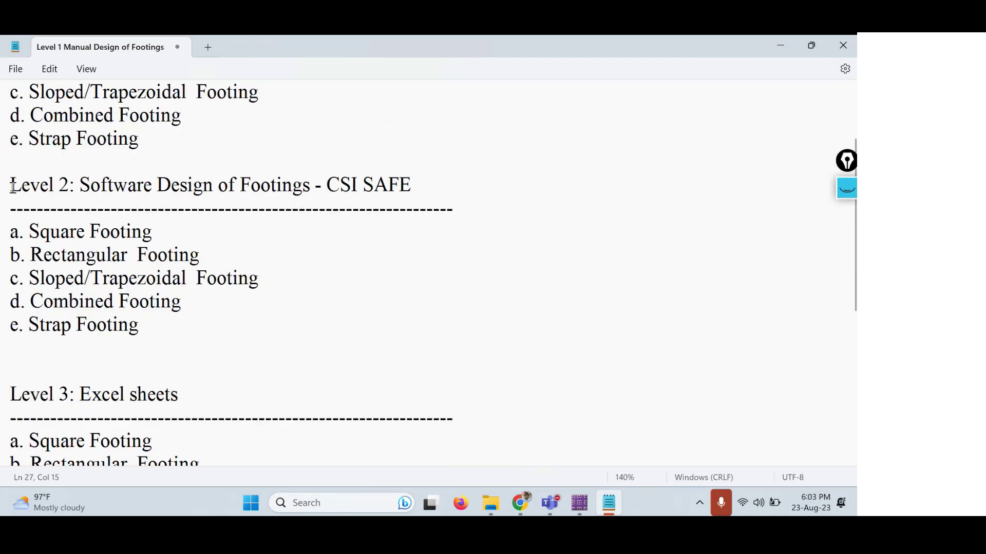
left_click_drag(11, 185, 31, 232)
left_click_drag(49, 267, 100, 420)
left_click(282, 352)
left_click_drag(220, 337, 2, 220)
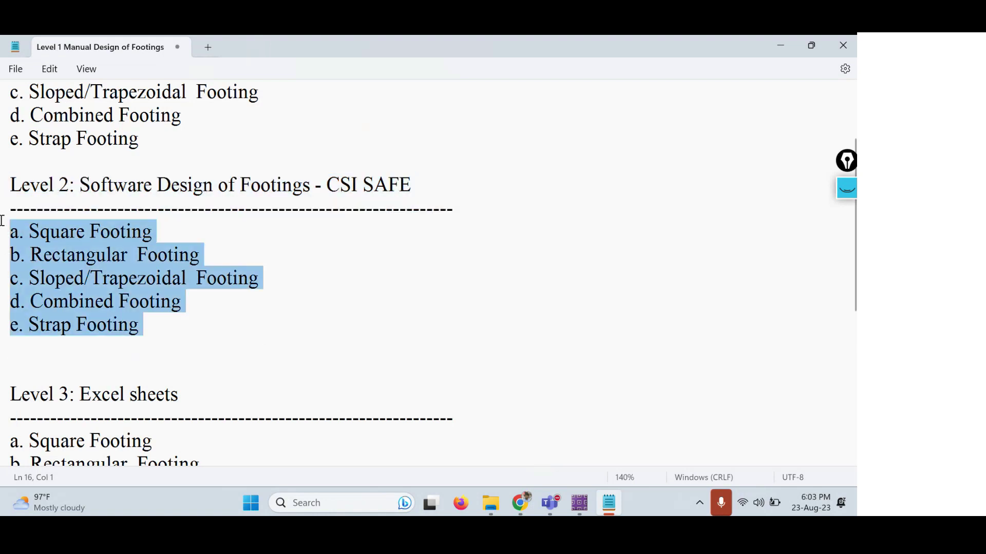
left_click(193, 341)
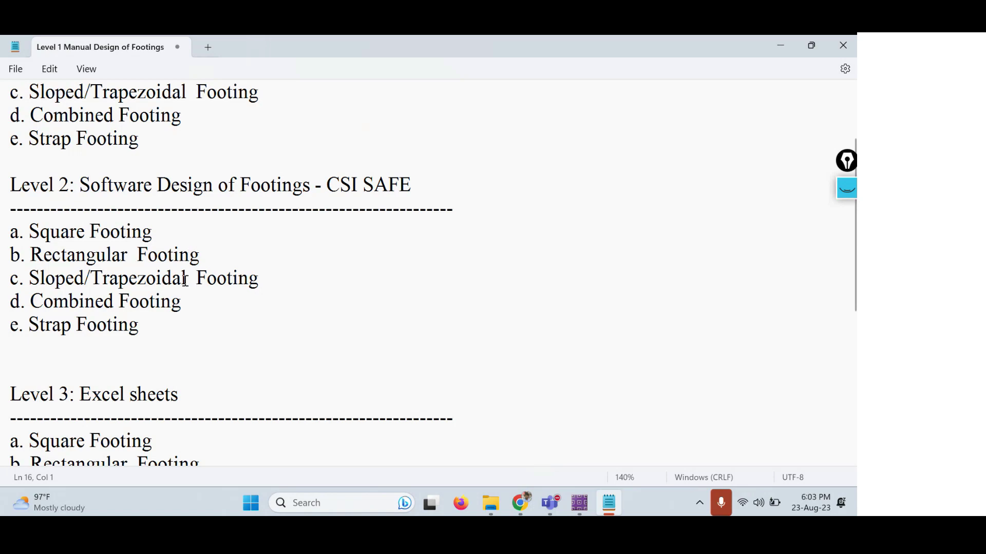
triple_click(185, 237)
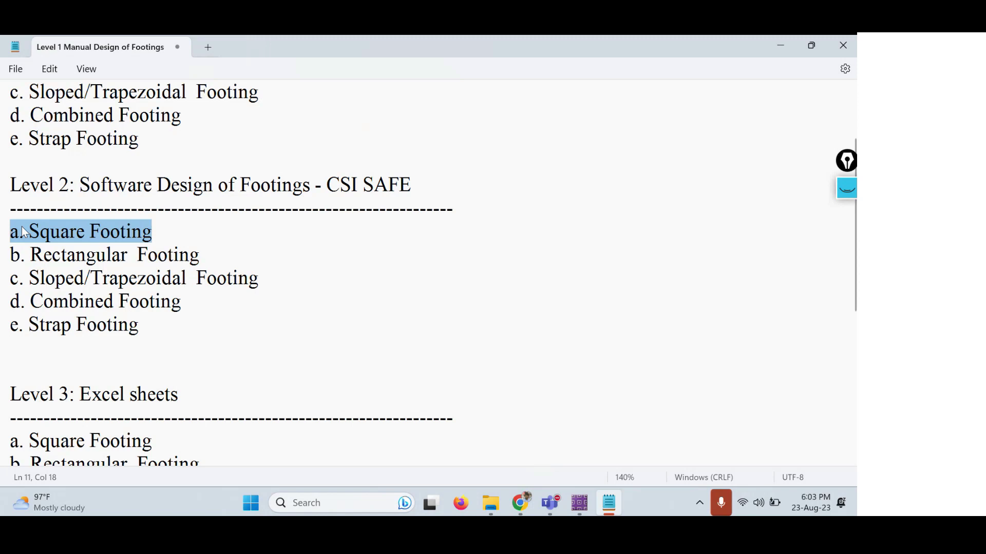
triple_click(214, 255)
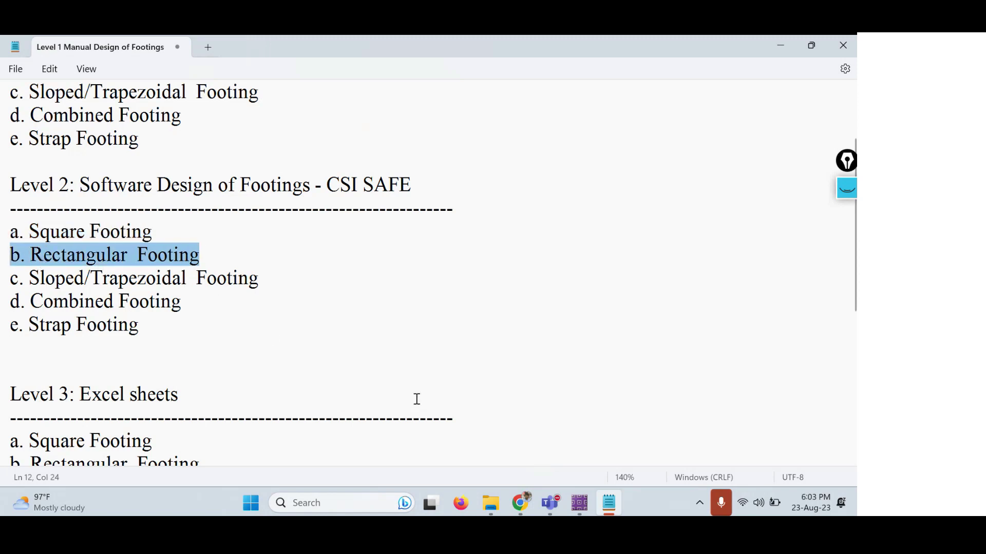
Add 14 blank lines below the "Soil investigation reports" line to make room for further notes.
scroll(416, 400, "down", 5)
left_click(223, 368)
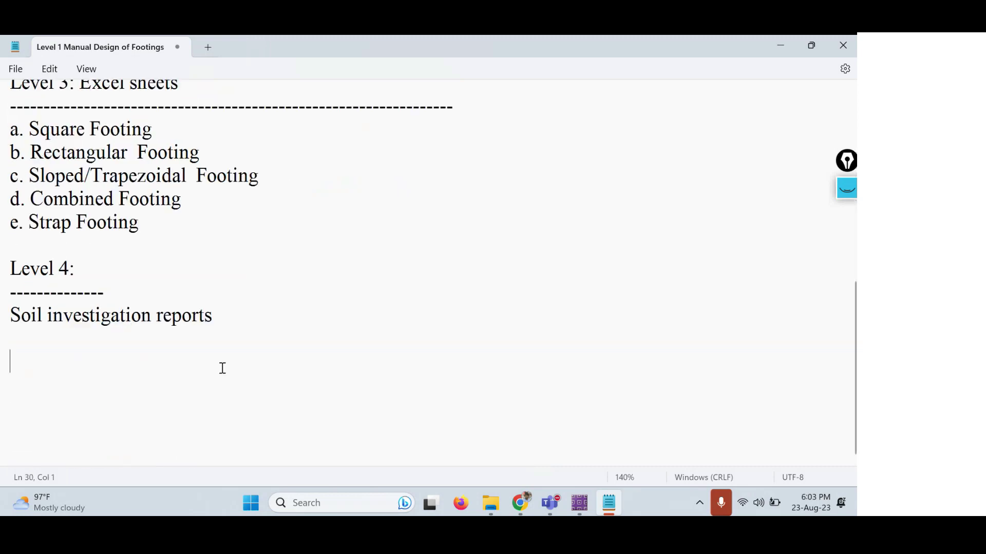
key("Return")
key("Return")
key("Return")
key("Return")
key("Return")
key("Return")
key("Return")
key("Return")
key("Return")
key("Return")
key("Return")
key("Return")
key("Return")
key("Return")
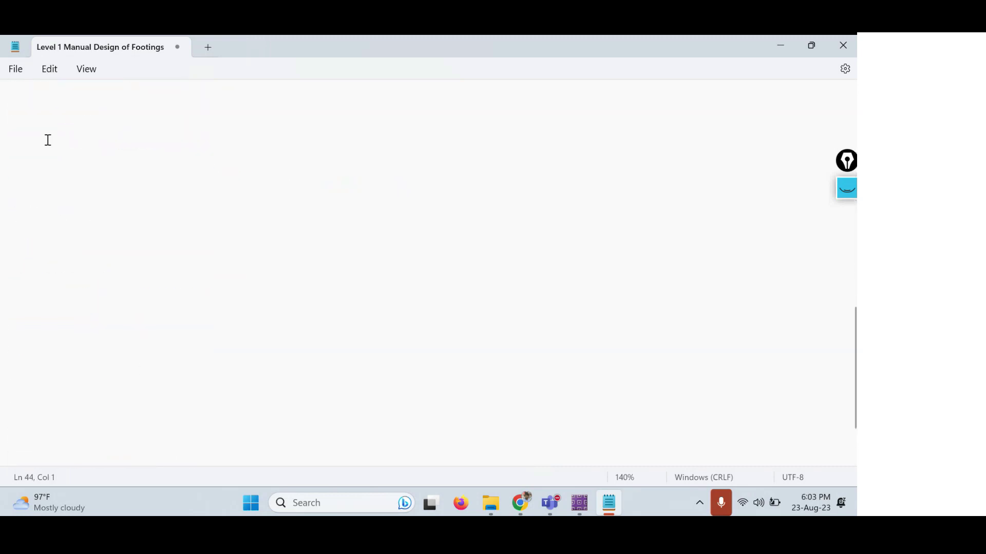
left_click(40, 120)
left_click(526, 510)
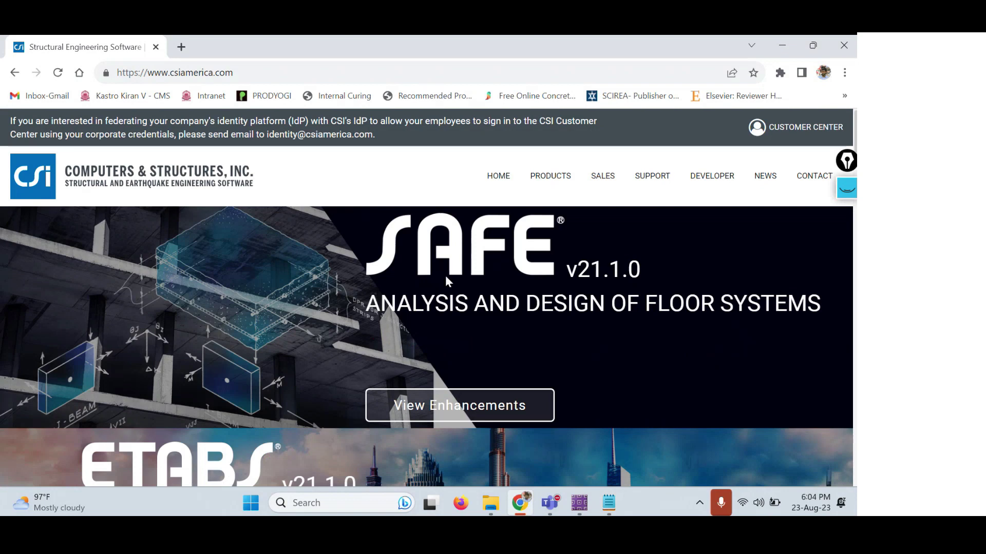
left_click(236, 75)
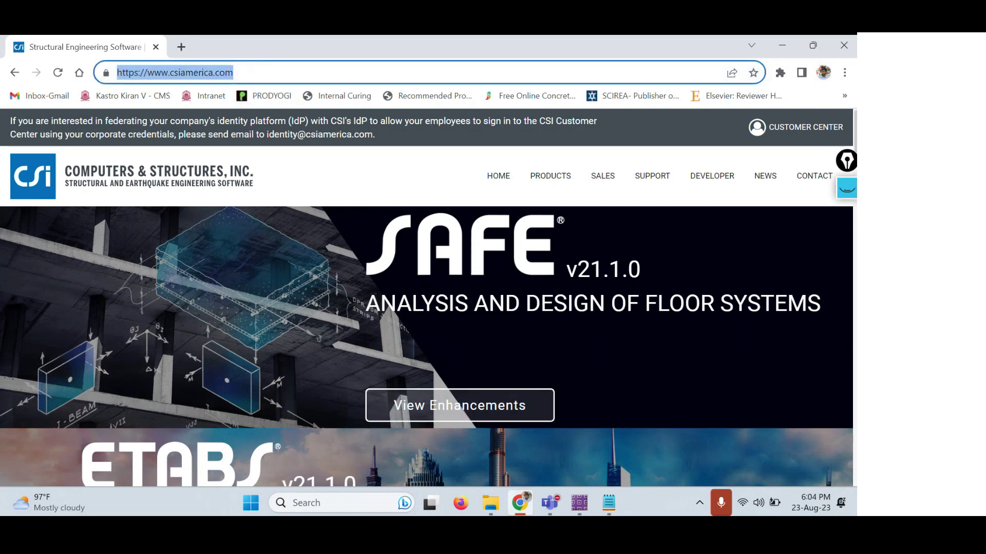
key("alt+Tab")
type("https://www.csiamerica.com/")
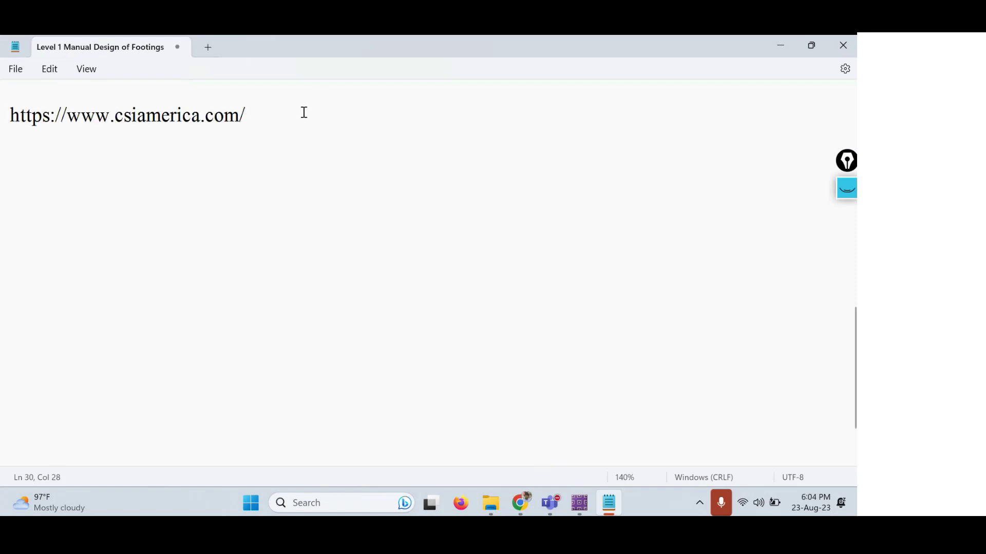
key("Return")
left_click_drag(320, 126, 1, 126)
left_click(491, 263)
Switch back to Chrome and open the SAFE product page from the CSI site's structural software products.
left_click(520, 503)
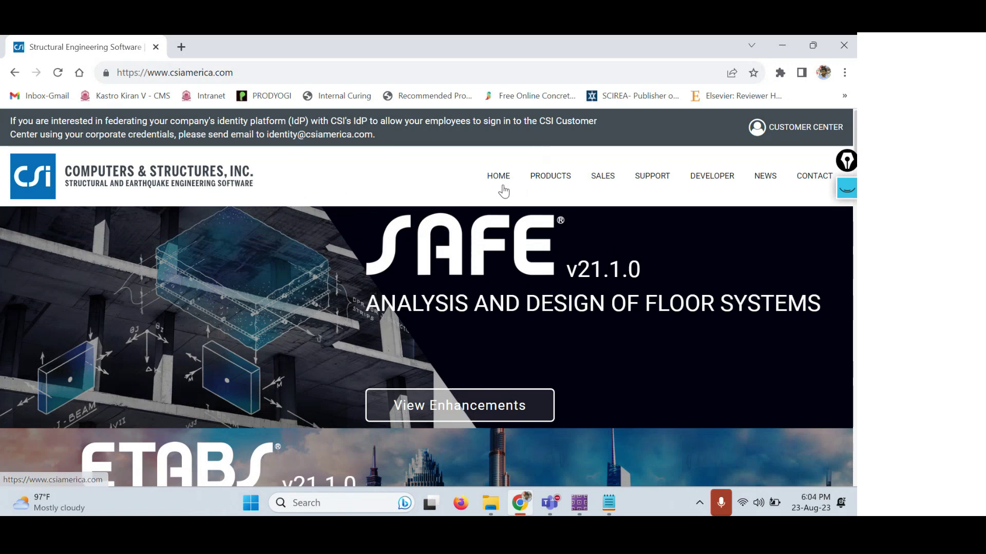
mouse_move(532, 188)
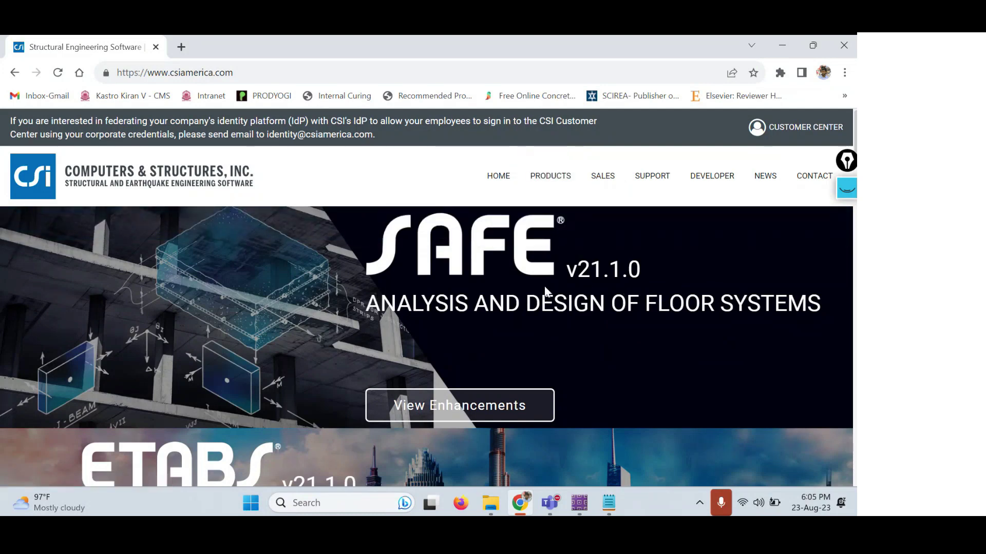
mouse_move(551, 174)
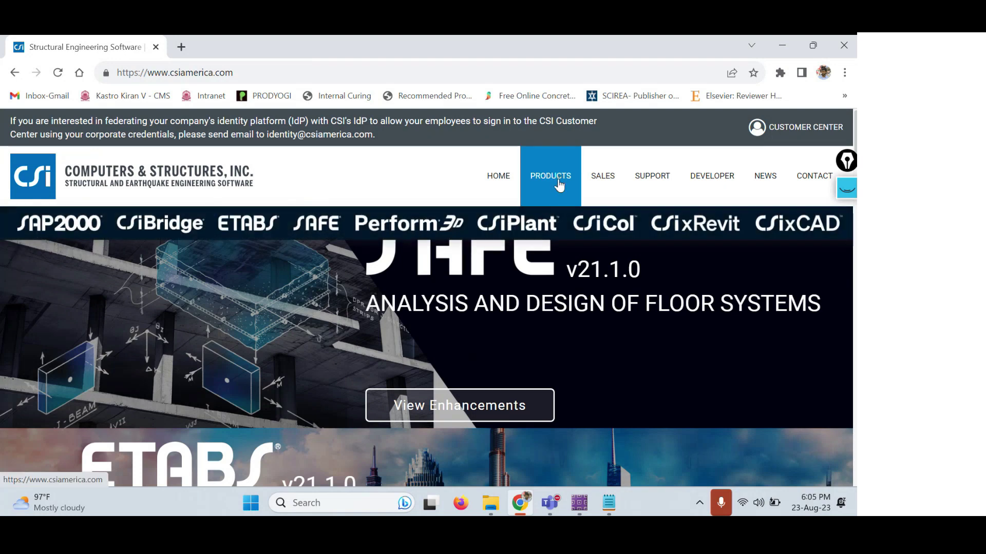
left_click(559, 183)
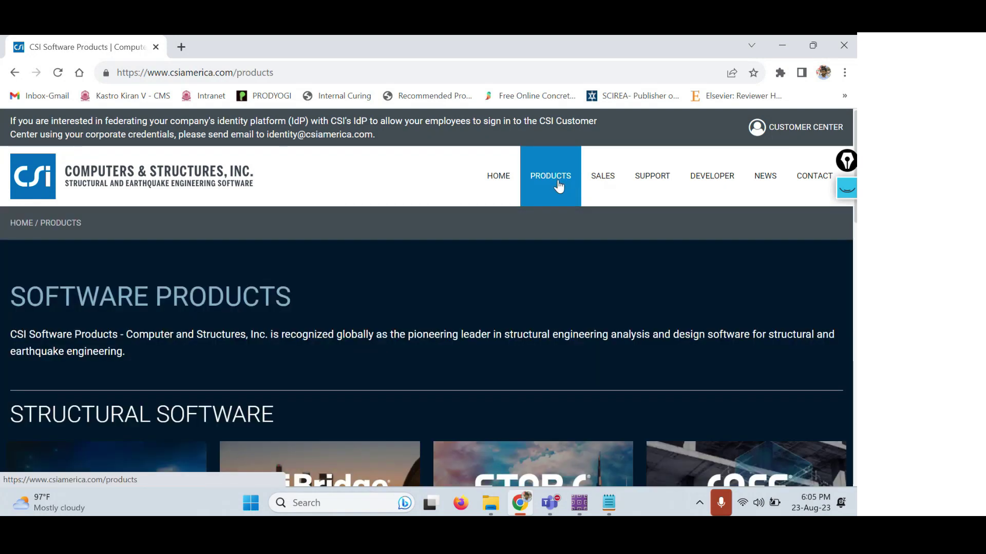
scroll(282, 236, "down", 2)
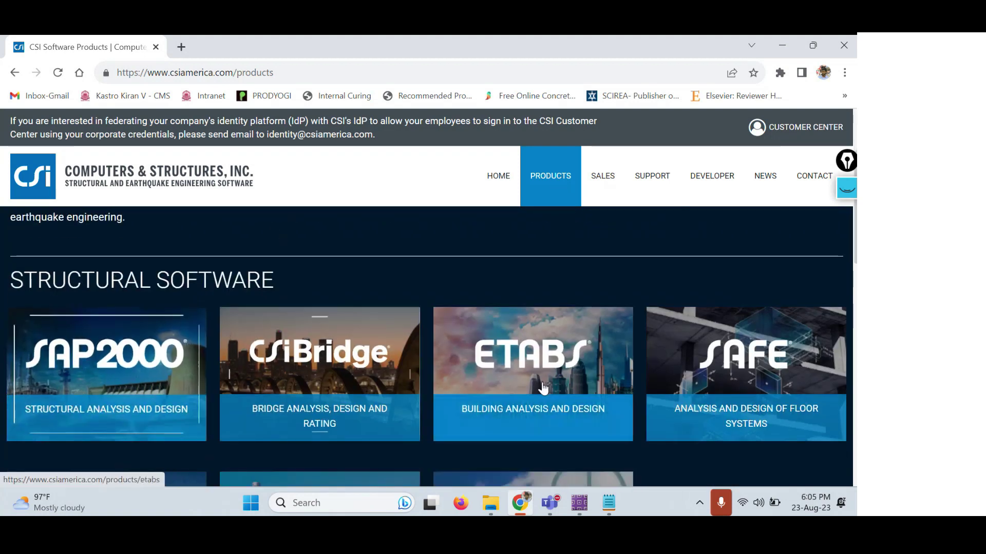
scroll(564, 401, "down", 1)
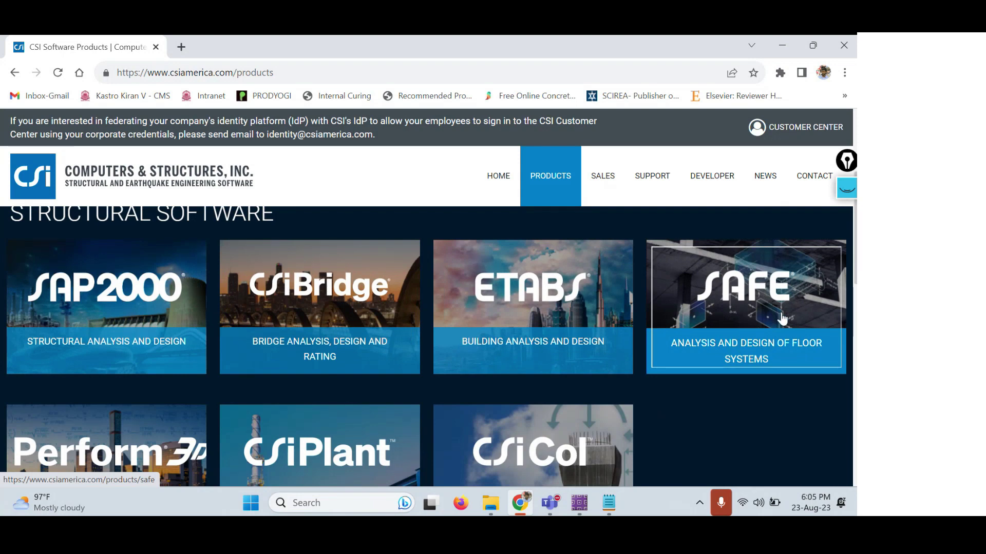
left_click(735, 325)
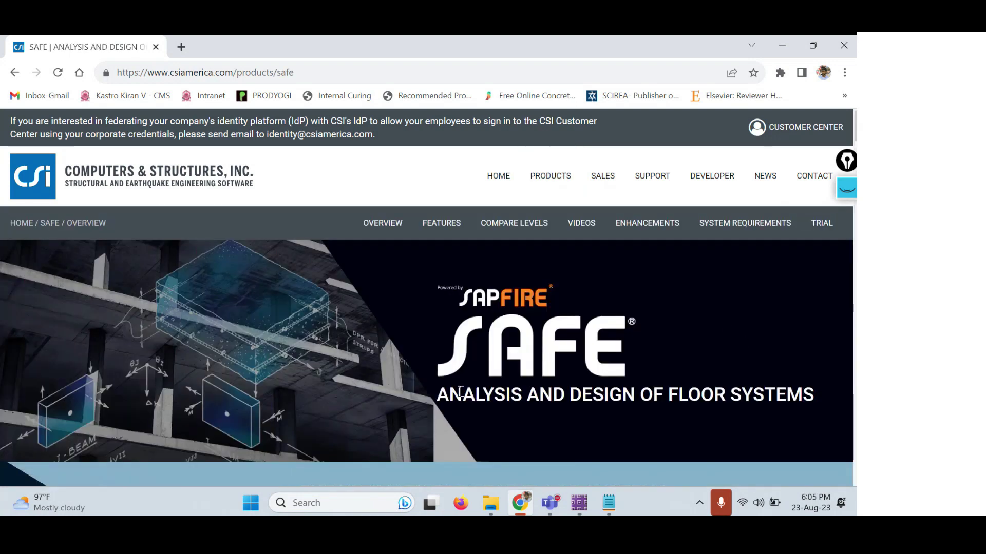
Review the SAFE overview page's sections on the SAPFire Analysis Engine, the modelling interface, and foundations, basemats and footings.
scroll(329, 334, "down", 12)
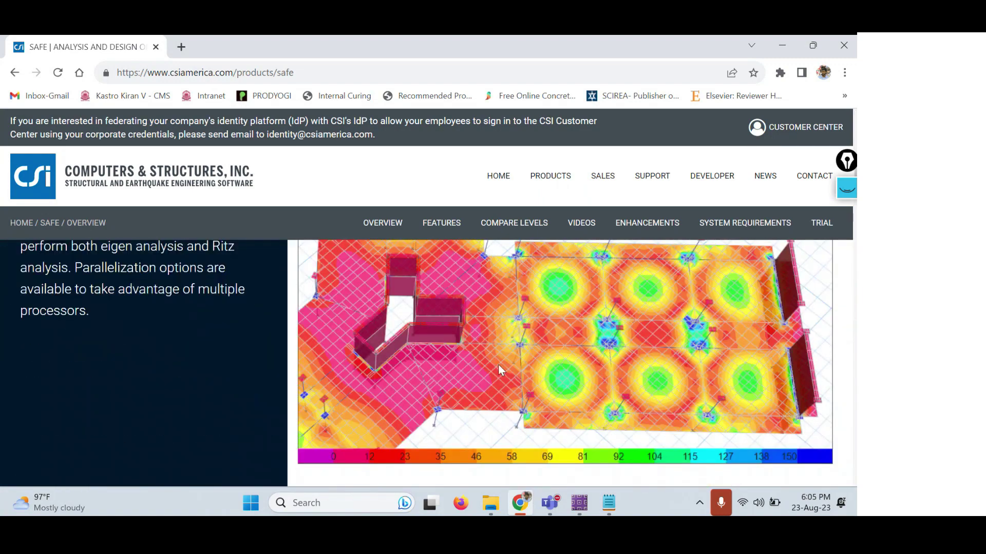
scroll(498, 370, "up", 5)
scroll(477, 371, "down", 4)
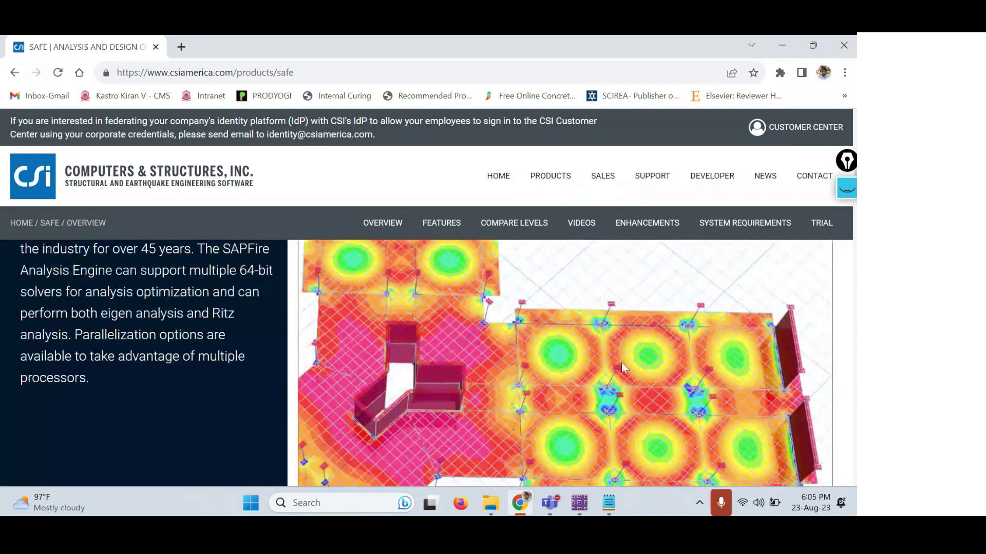
scroll(463, 343, "up", 1)
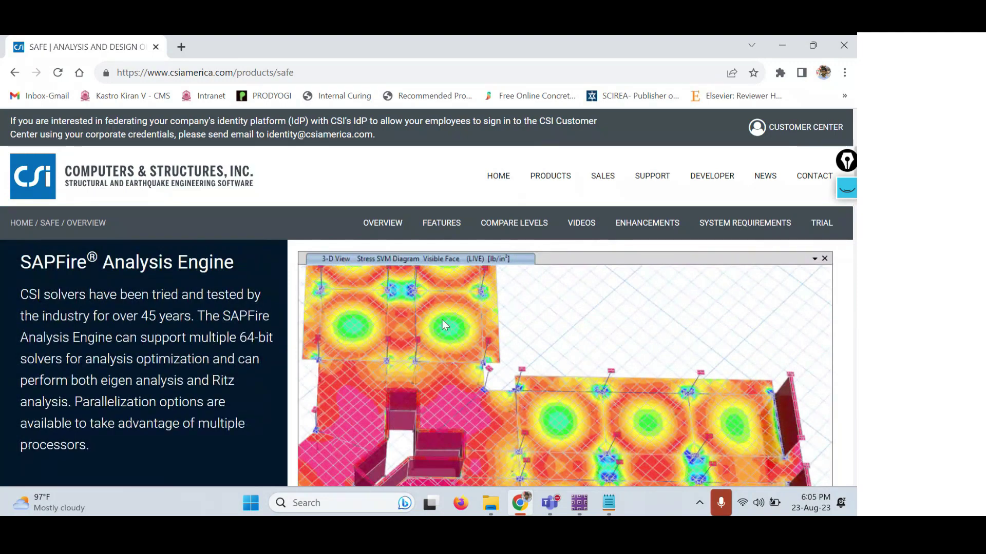
scroll(352, 350, "down", 7)
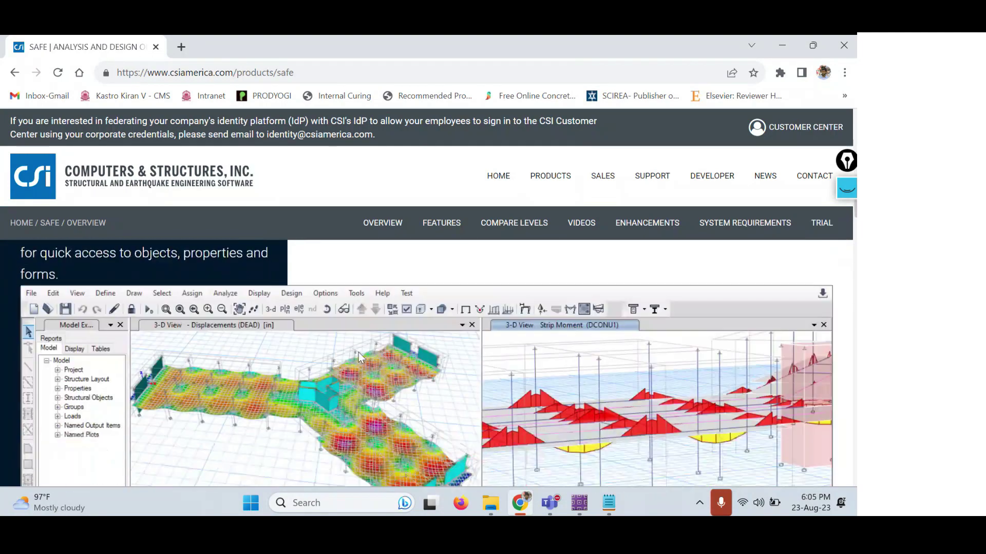
scroll(358, 352, "down", 3)
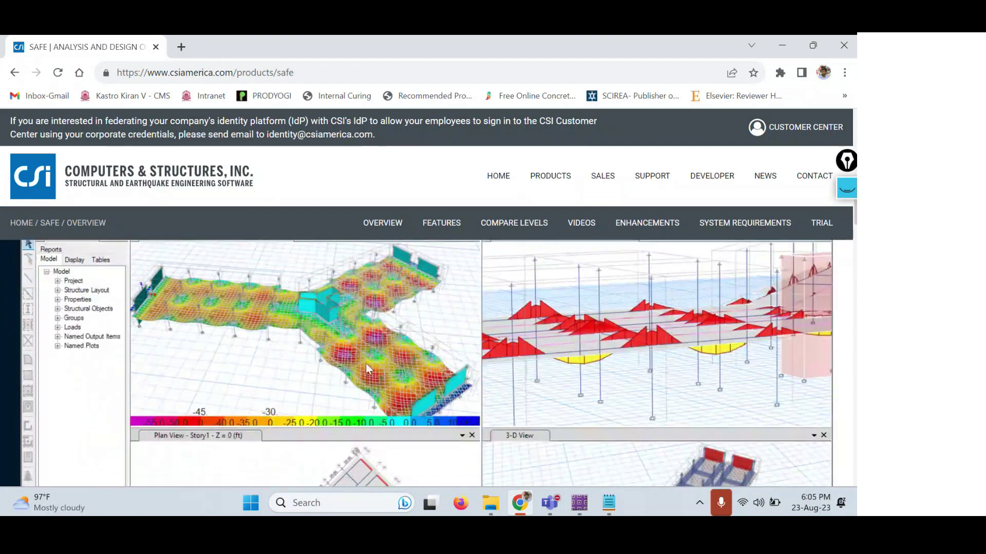
scroll(365, 362, "down", 5)
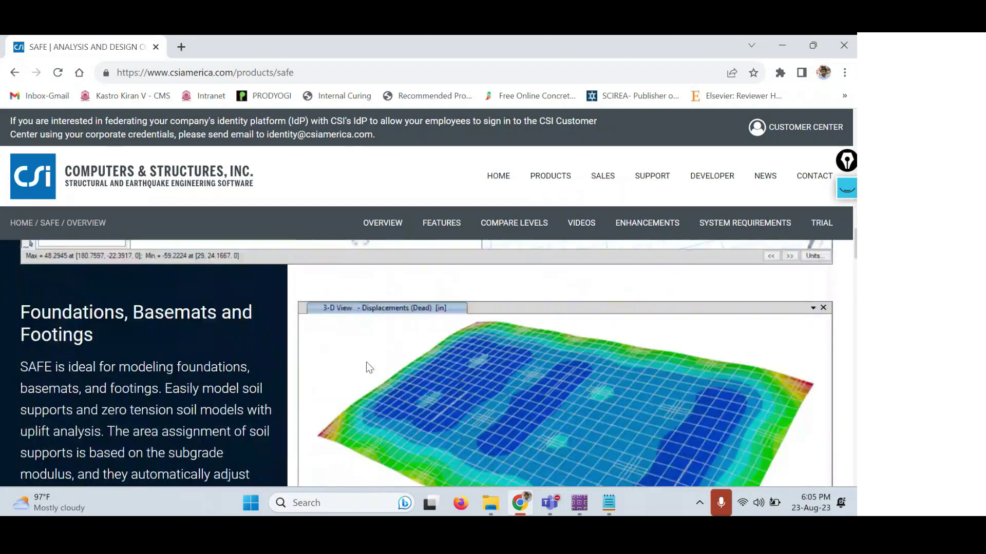
scroll(366, 362, "up", 4)
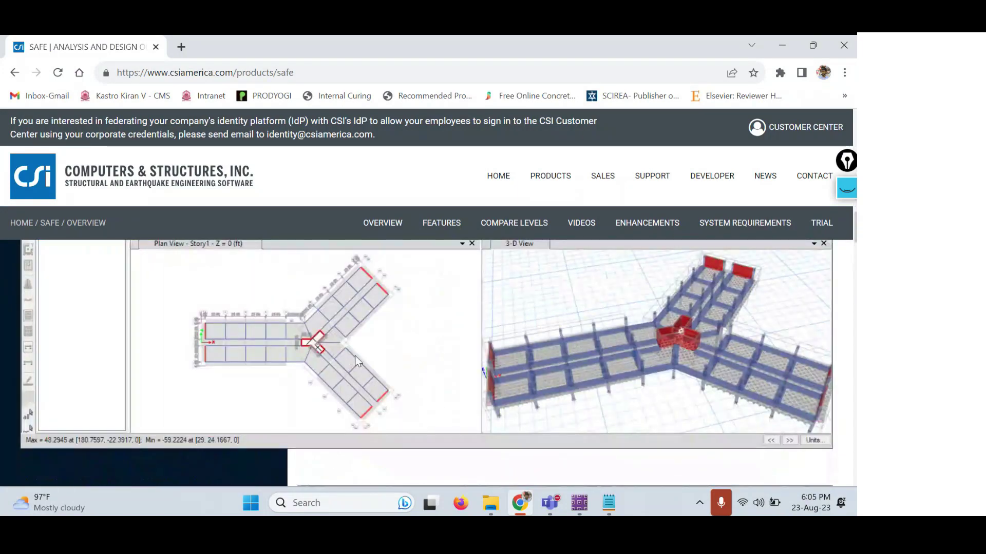
scroll(358, 361, "down", 10)
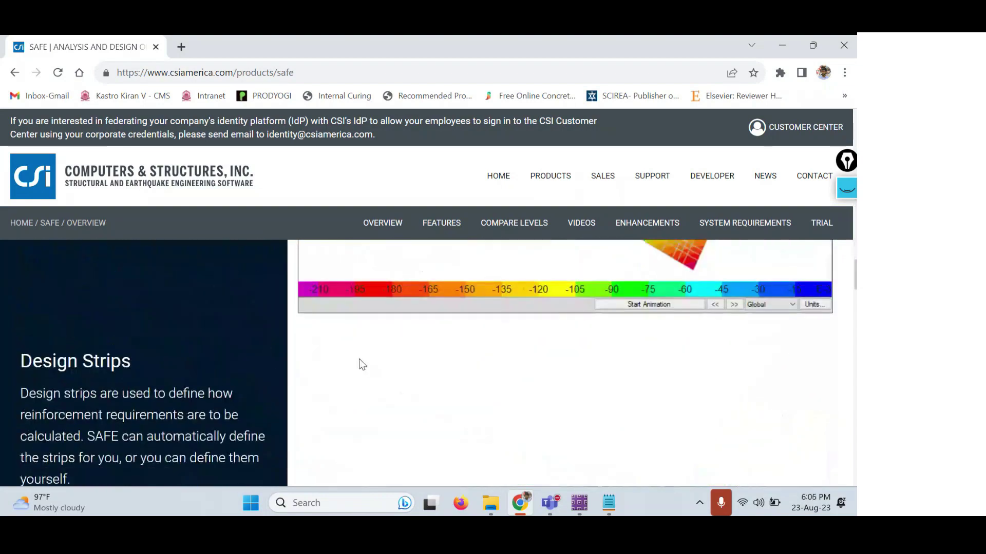
scroll(364, 364, "up", 8)
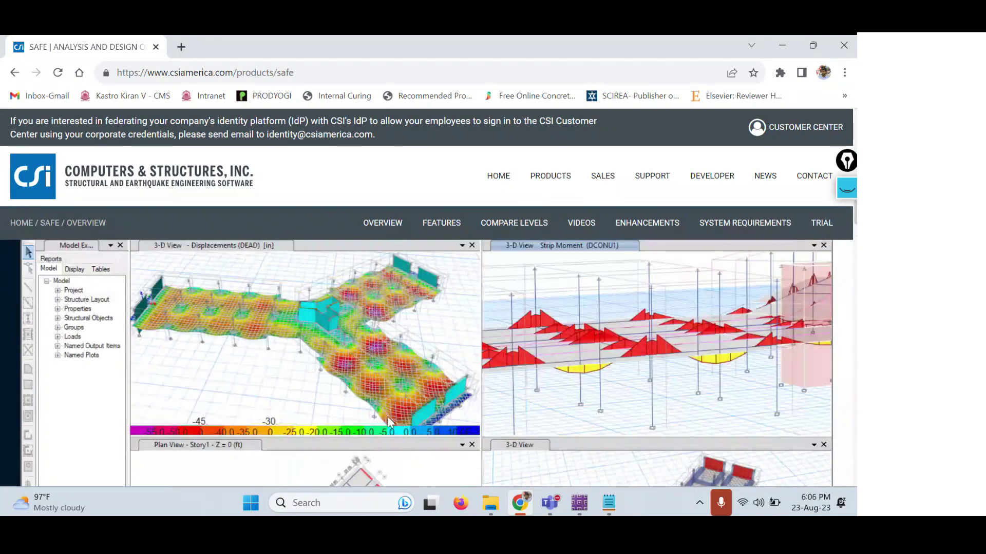
scroll(483, 403, "up", 1)
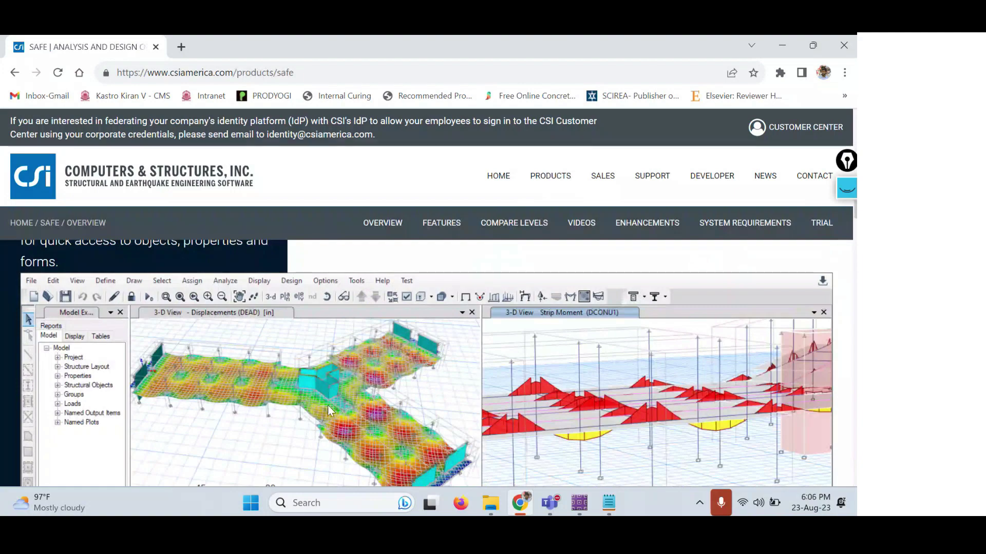
Look through the rest of the SAFE overview, including tendon modelling and the software interoperability diagram, and return to the page's beginning.
scroll(327, 405, "down", 15)
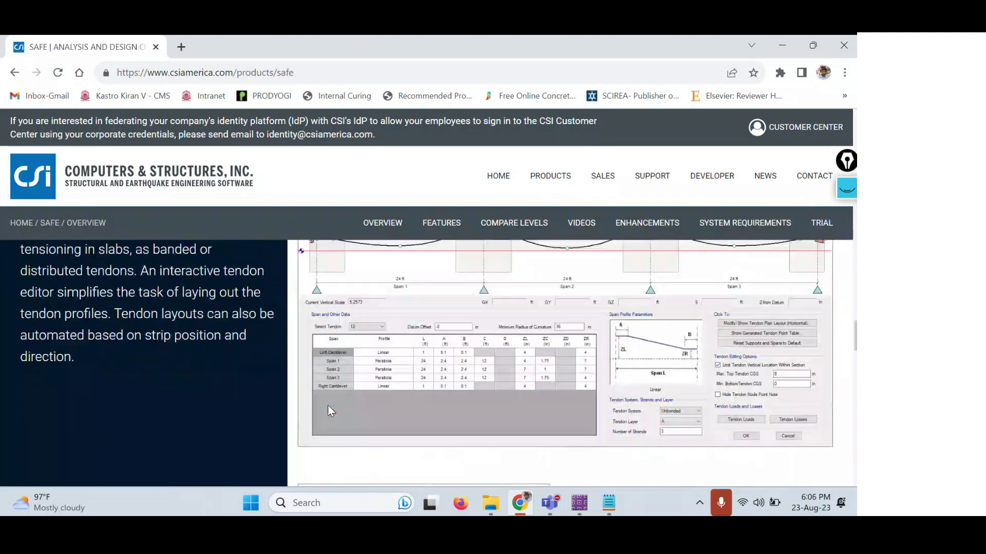
scroll(328, 405, "down", 10)
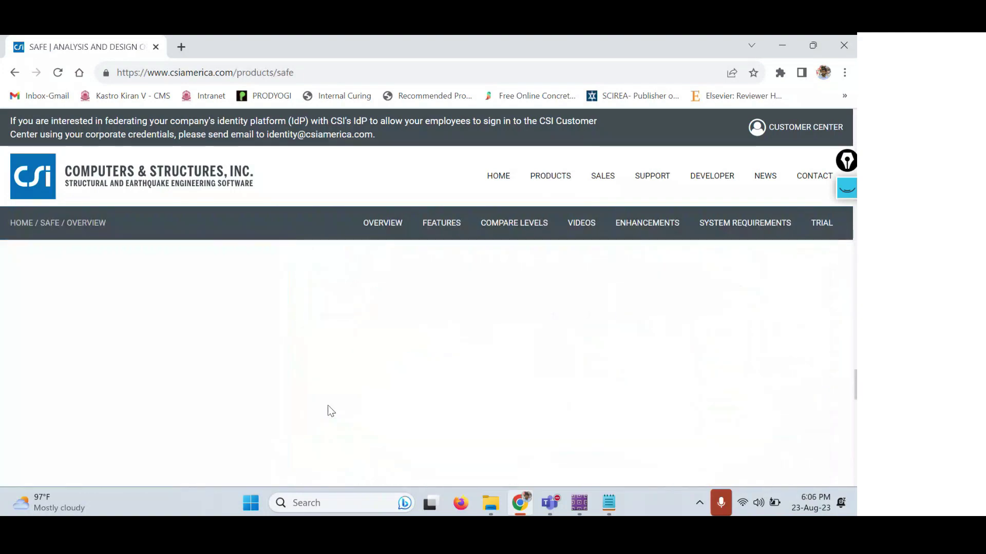
scroll(327, 411, "down", 5)
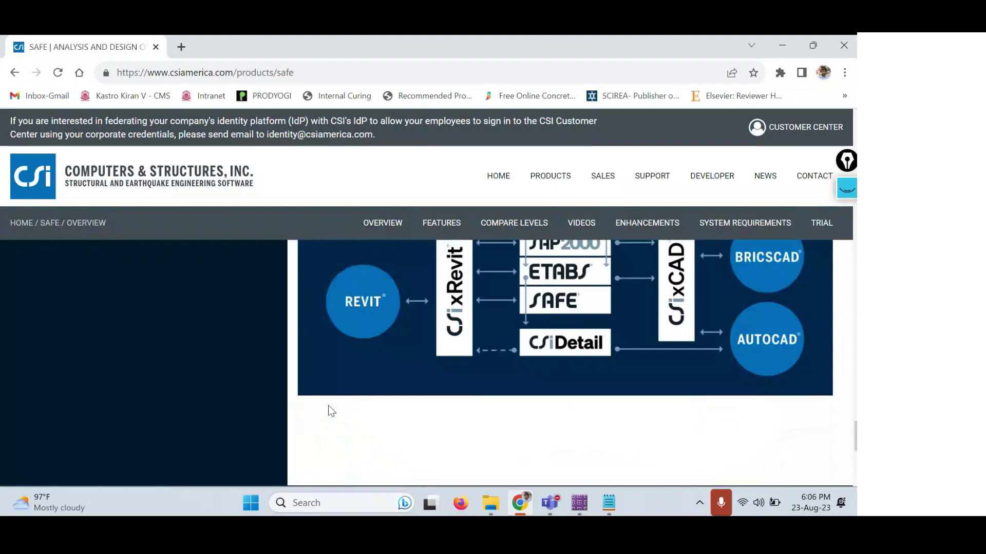
scroll(331, 411, "up", 3)
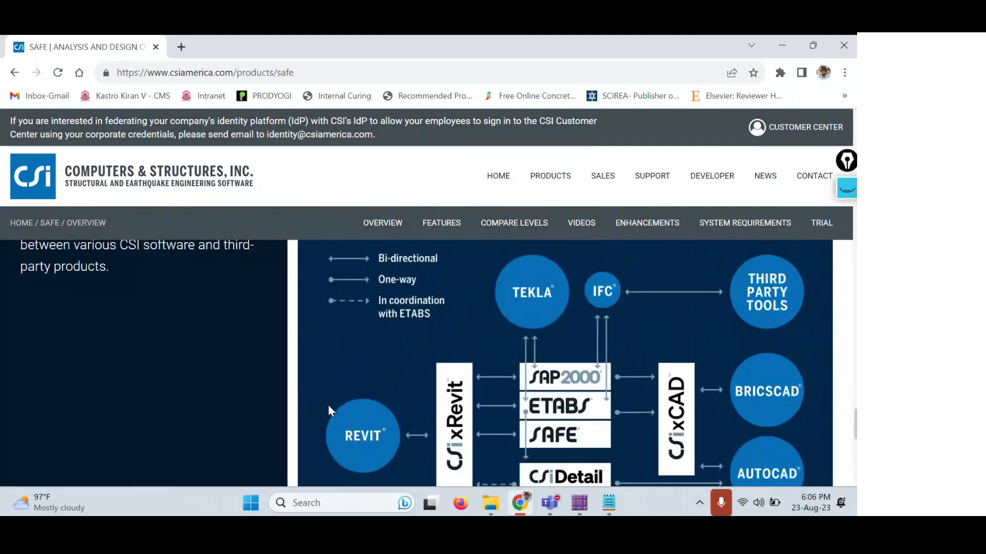
scroll(330, 406, "up", 10)
scroll(342, 410, "up", 10)
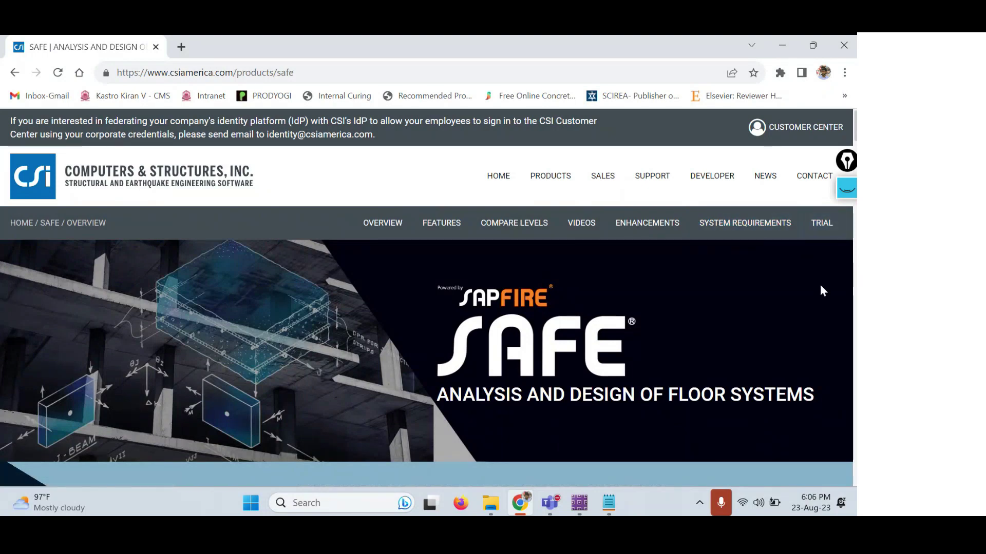
Open SAFE's system requirements and examine the processor, operating system, video card, memory and disk space sections, highlighting text in each.
left_click(726, 227)
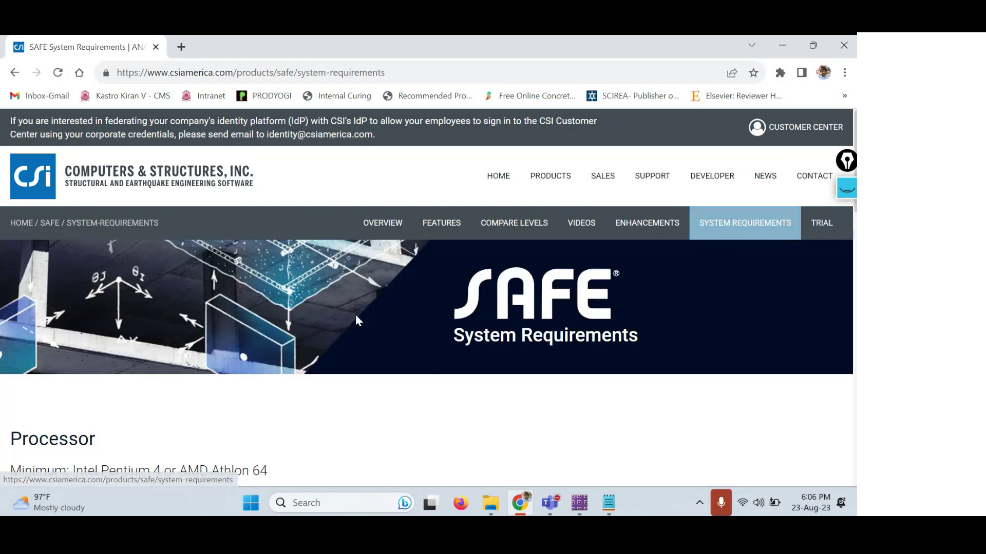
scroll(355, 318, "down", 4)
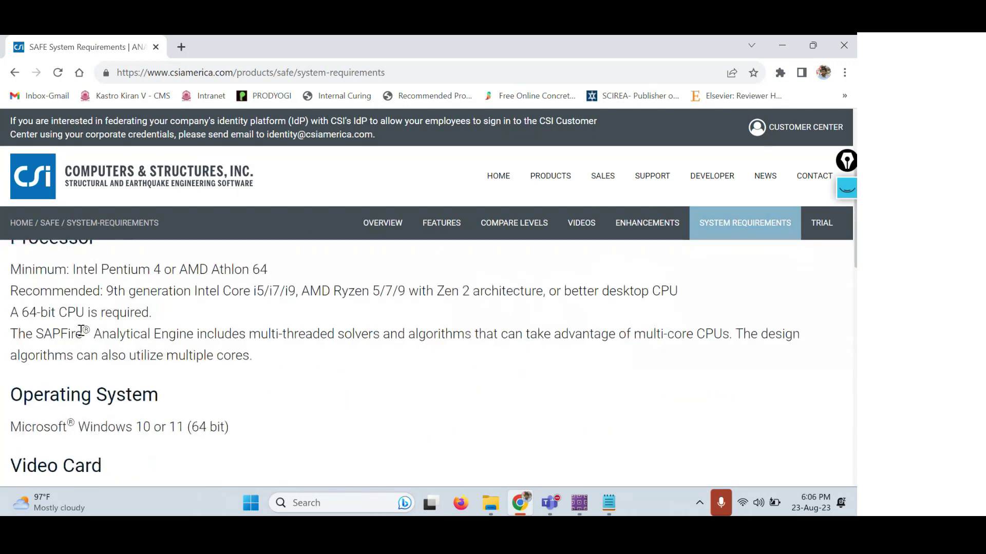
scroll(81, 329, "up", 1)
left_click_drag(10, 303, 212, 305)
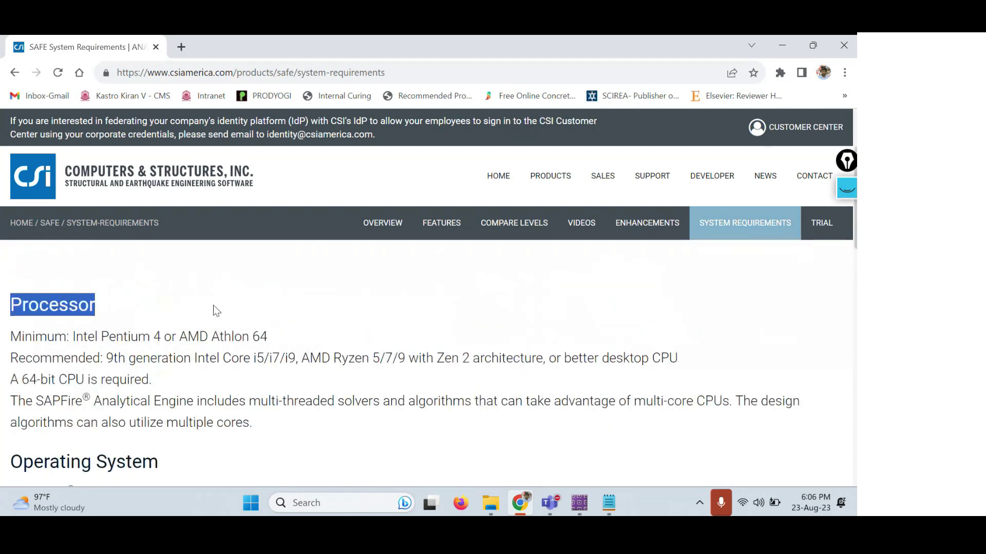
scroll(213, 305, "down", 3)
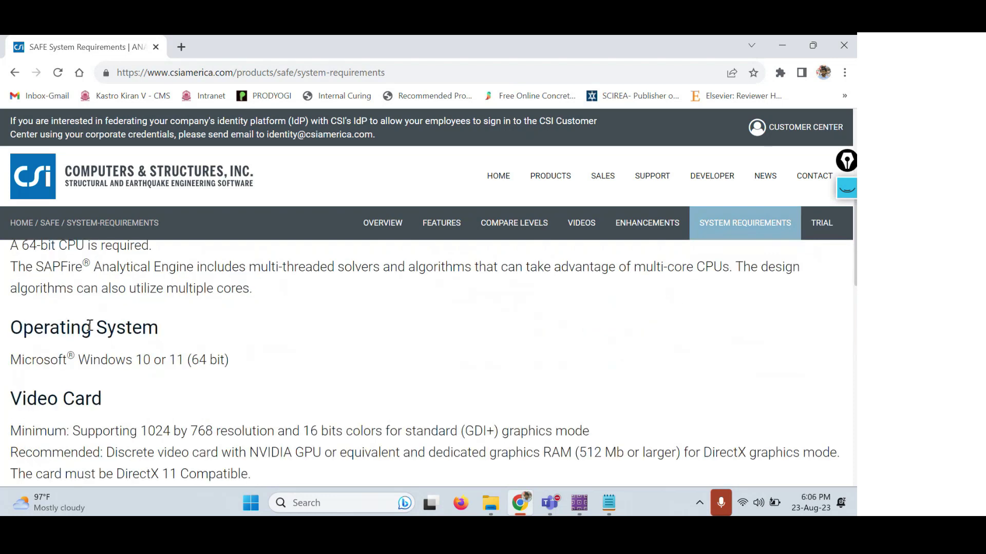
left_click_drag(9, 336, 275, 334)
scroll(284, 341, "down", 3)
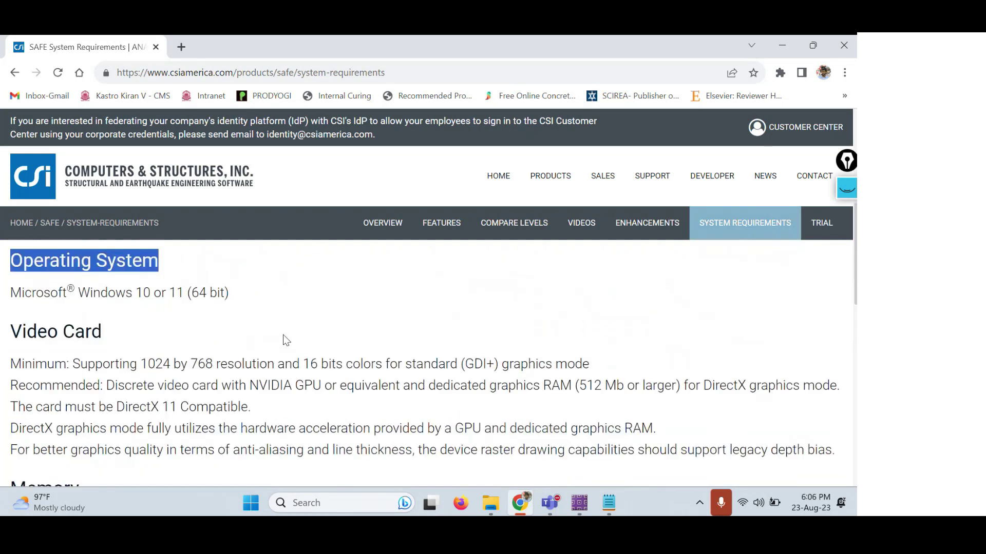
left_click_drag(47, 264, 163, 291)
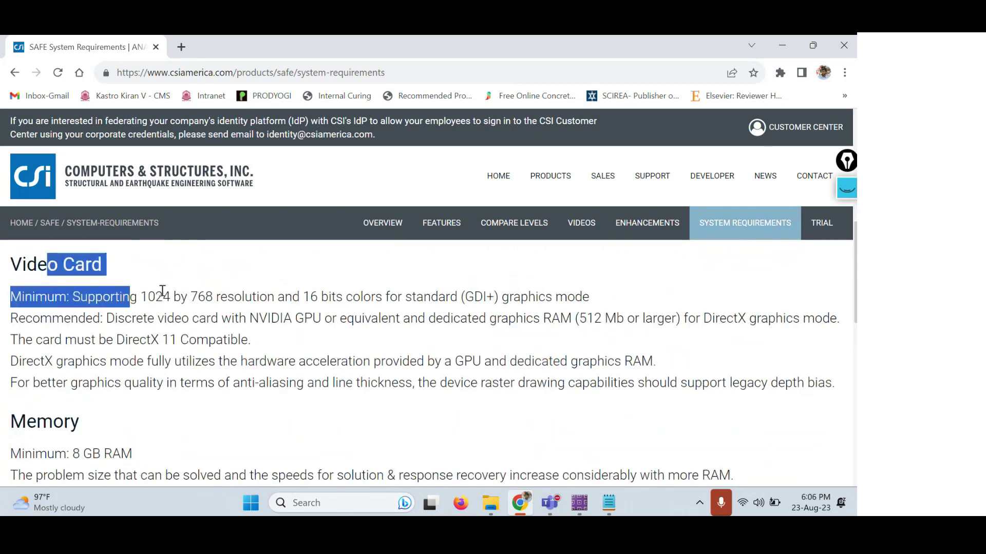
left_click_drag(10, 422, 81, 422)
scroll(160, 398, "down", 3)
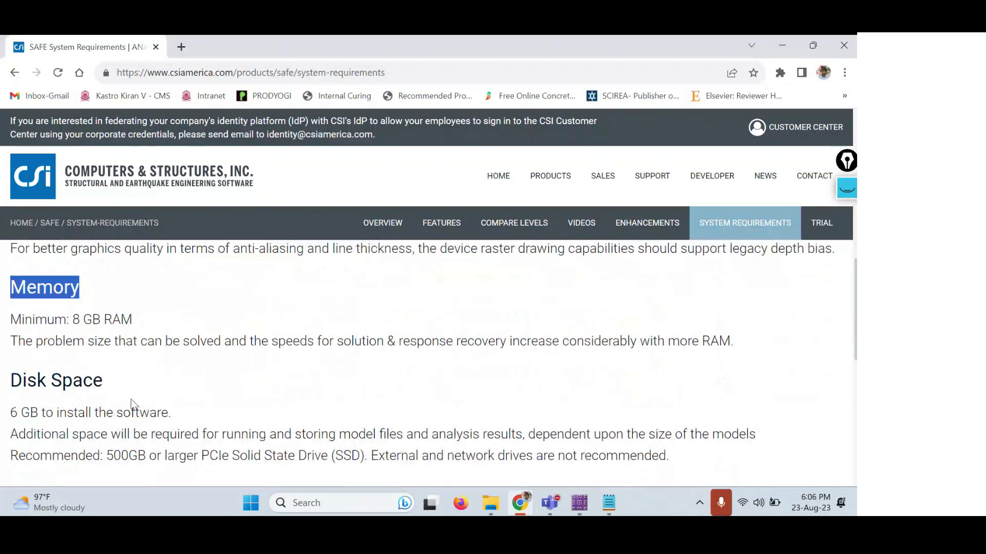
left_click_drag(11, 380, 195, 388)
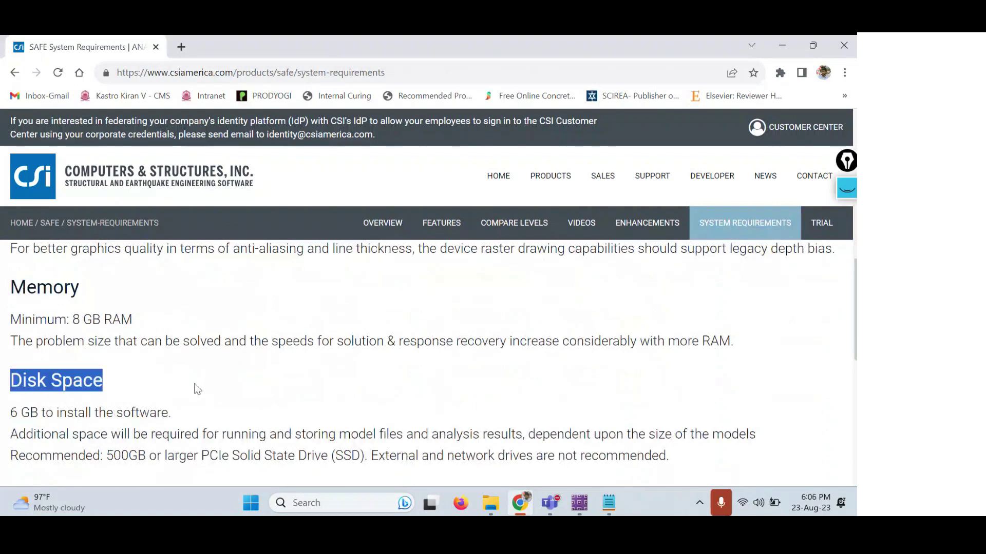
scroll(198, 389, "down", 3)
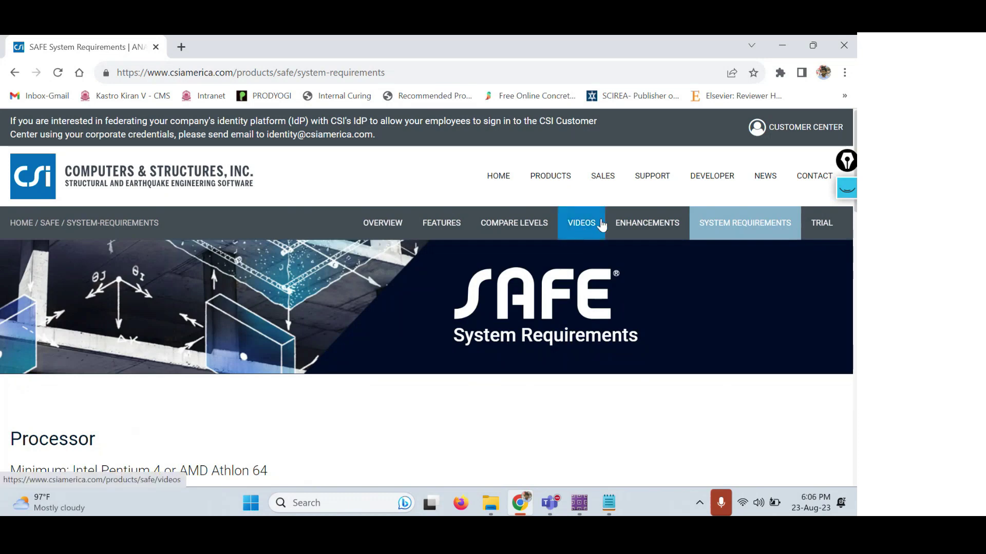
Open the SAFE videos and browse the CSI Spotlight videos on the v20.0.0 and v21.0.0 enhancements.
left_click(589, 231)
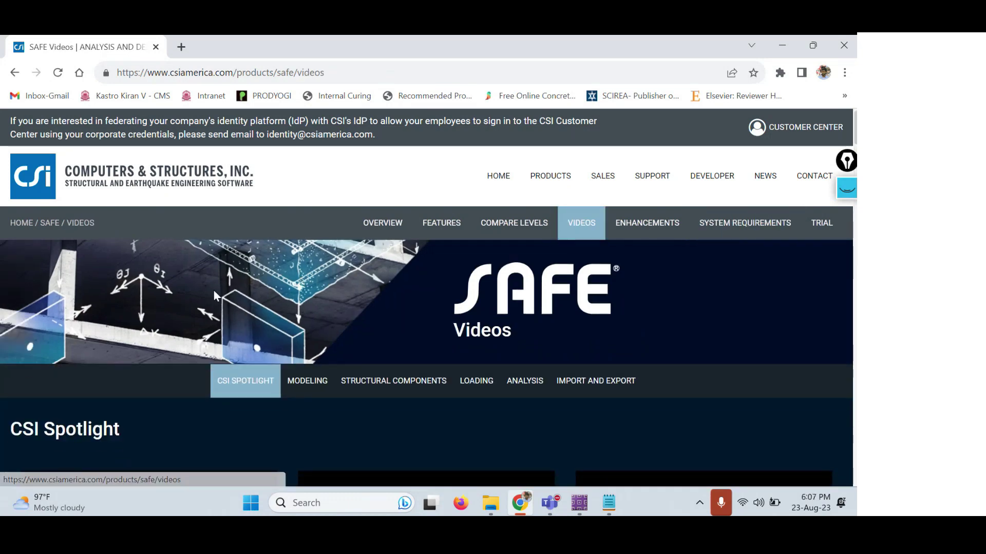
left_click(246, 386)
scroll(308, 409, "down", 1)
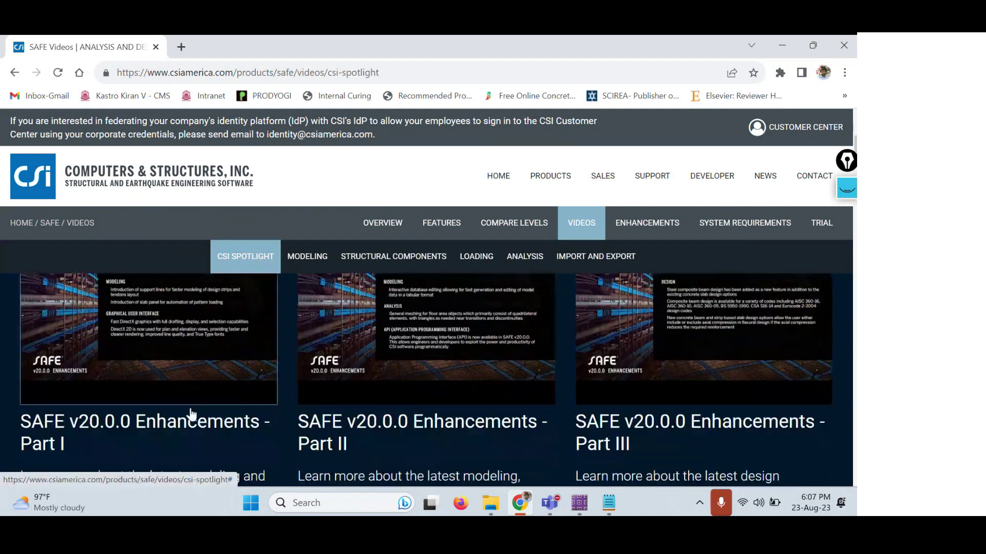
scroll(645, 346, "down", 5)
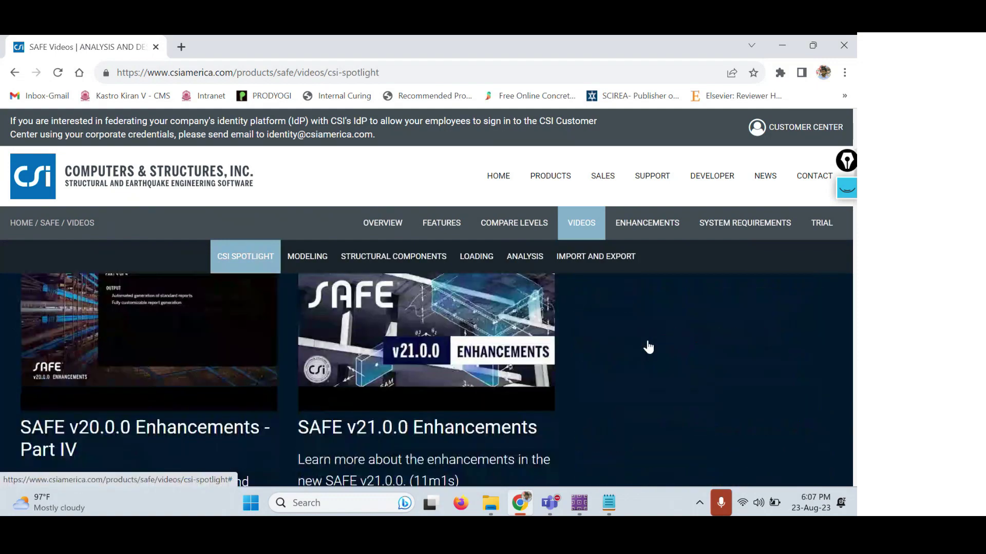
scroll(344, 378, "down", 2)
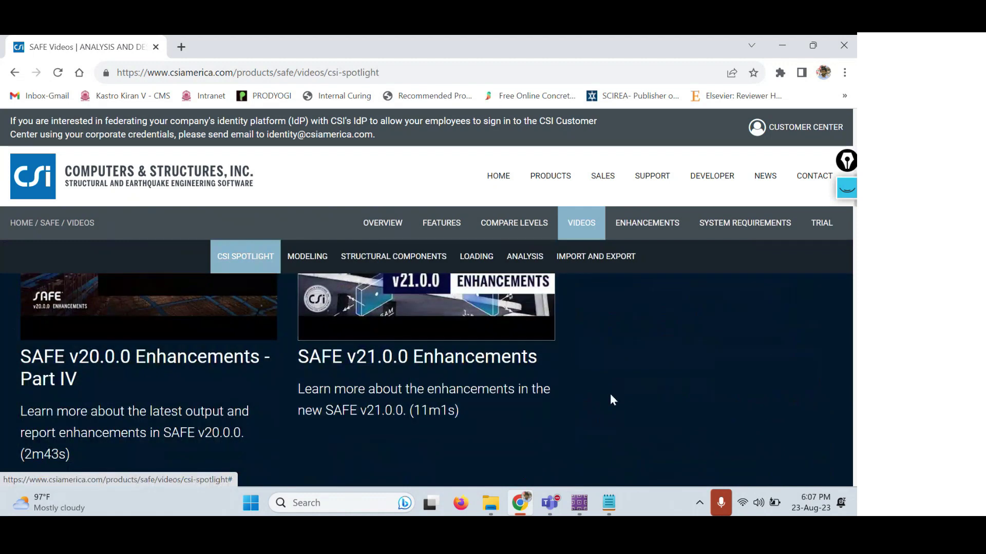
scroll(318, 395, "up", 3)
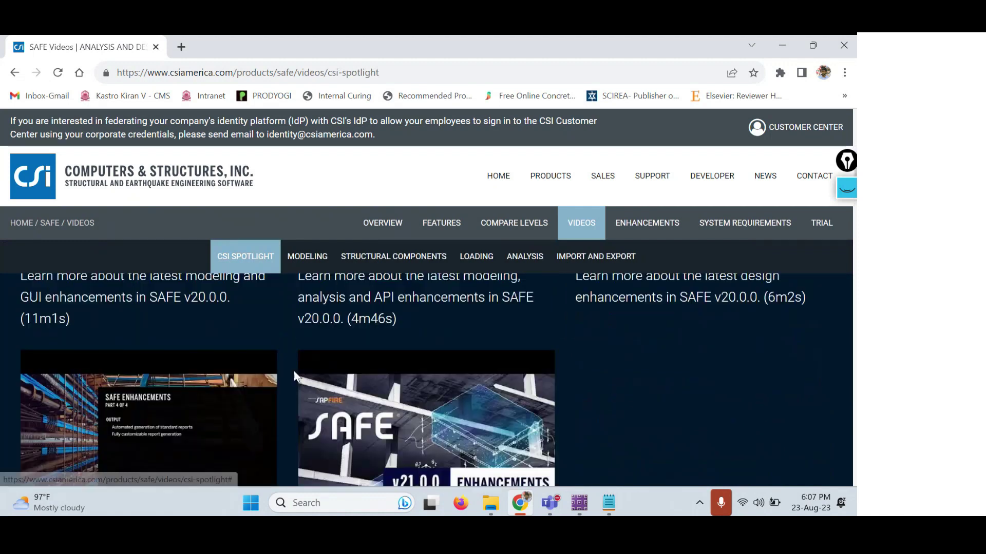
scroll(294, 395, "down", 1)
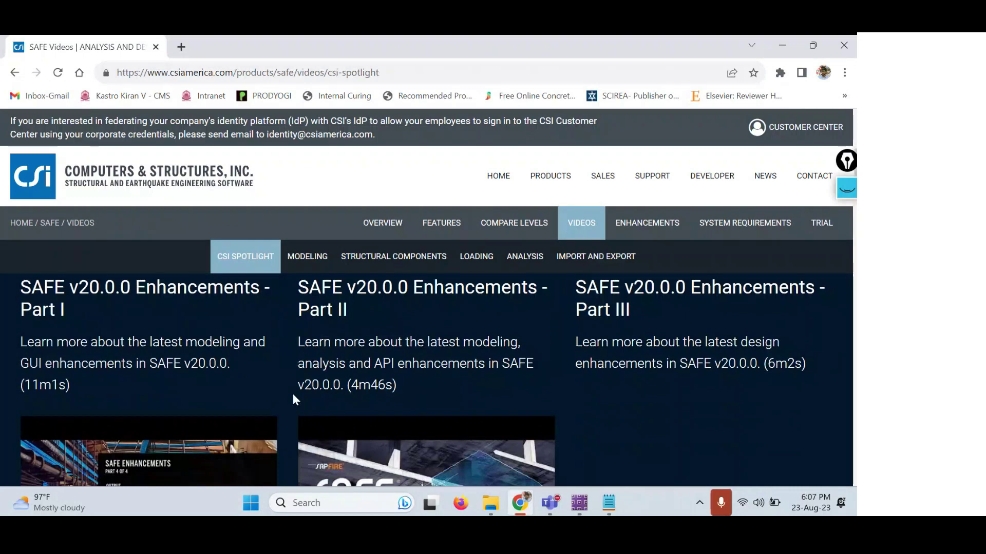
Open the SAFE trial page, review the request form and highlight the full evaluation limitation paragraph about the trial period.
left_click(822, 227)
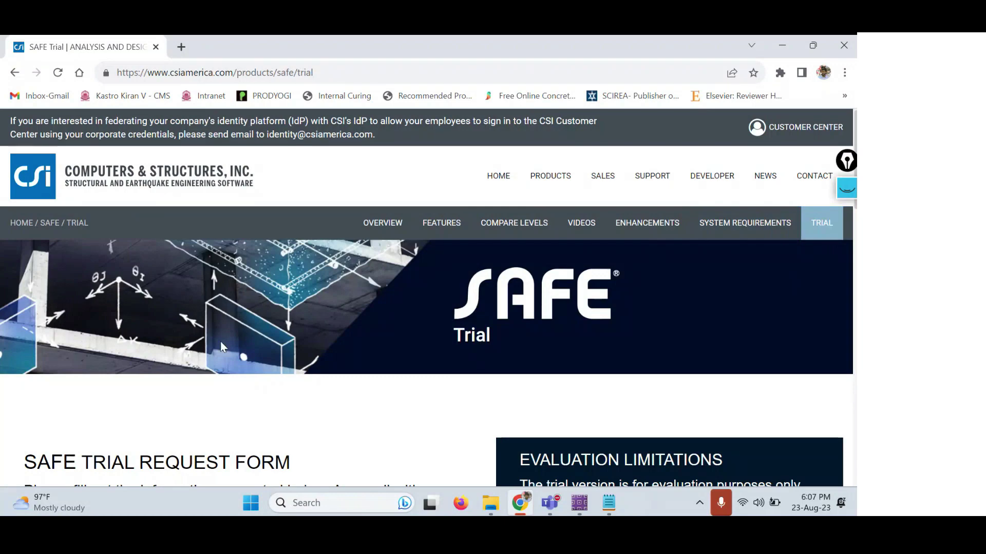
scroll(220, 341, "down", 1)
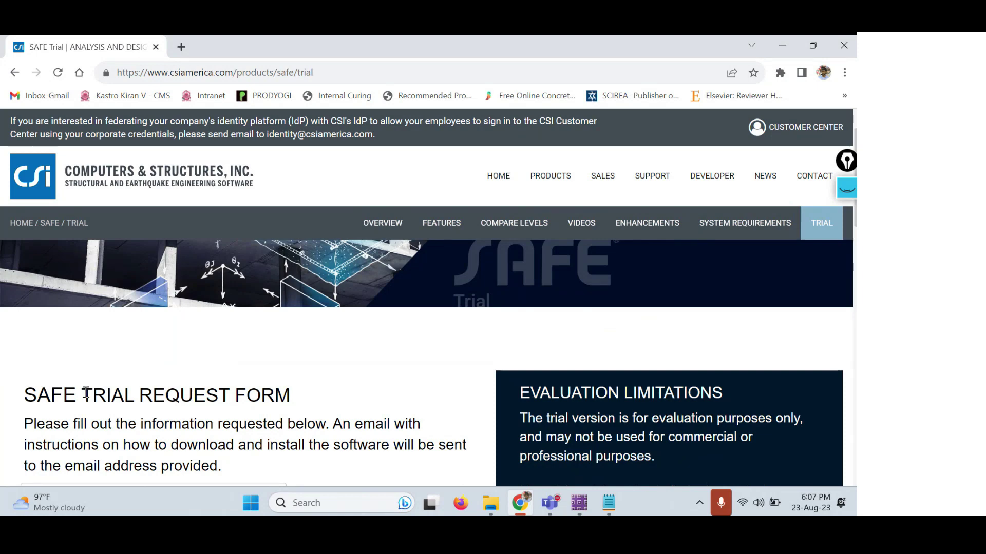
scroll(78, 389, "down", 3)
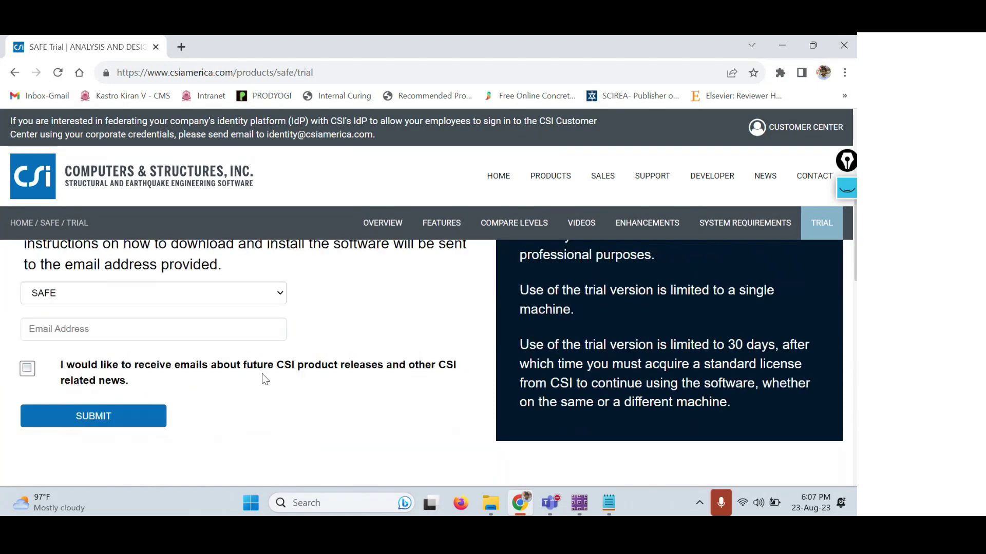
left_click_drag(520, 349, 762, 379)
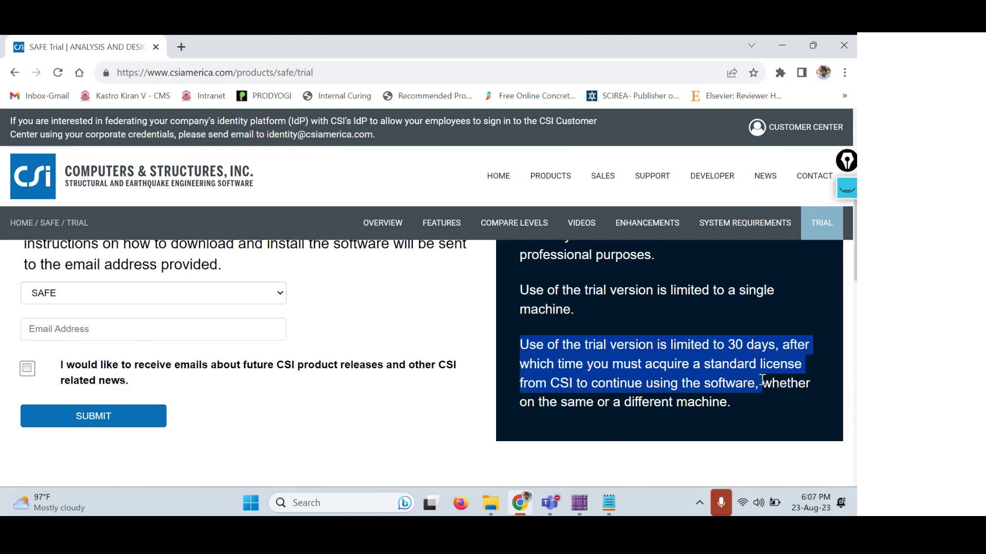
left_click(547, 358)
left_click_drag(520, 346, 782, 406)
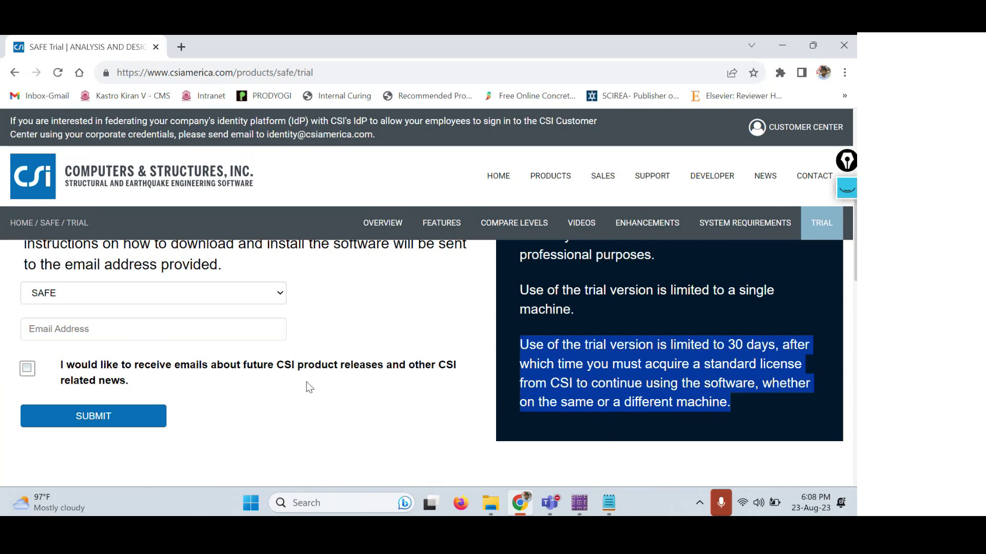
Highlight the SAFE Trial Request Form heading, review the available products and select SAFE as the trial product.
scroll(275, 347, "up", 3)
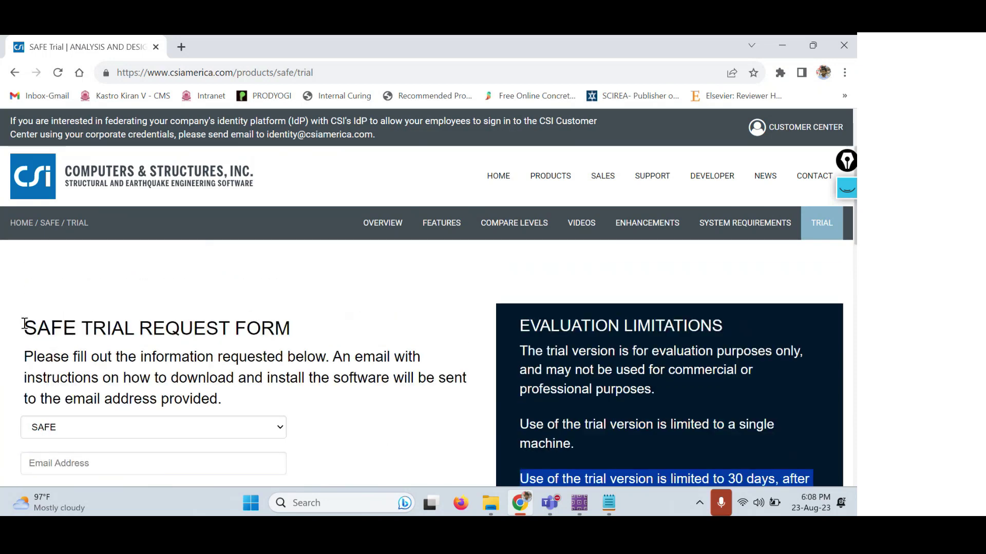
left_click_drag(24, 323, 335, 334)
scroll(98, 308, "down", 2)
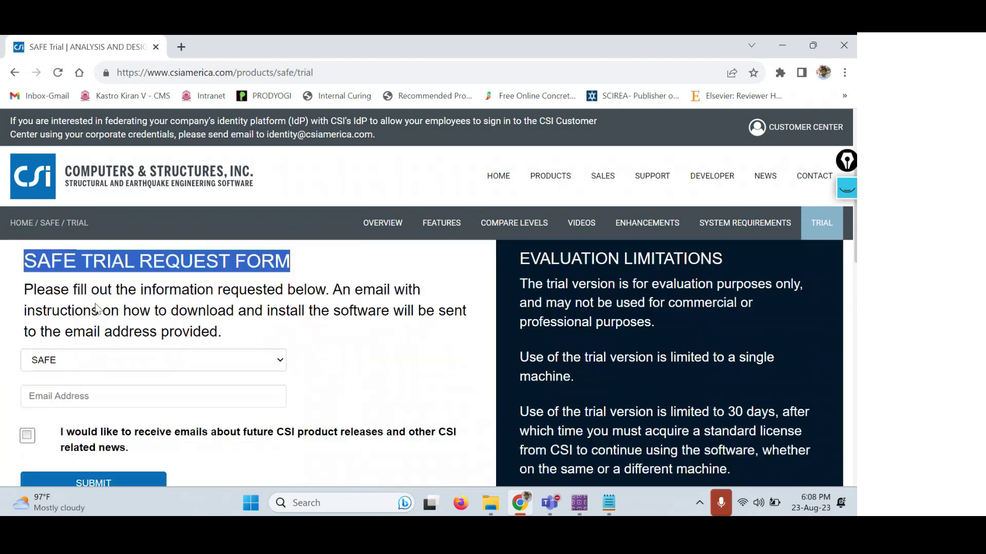
scroll(98, 308, "down", 1)
left_click(103, 292)
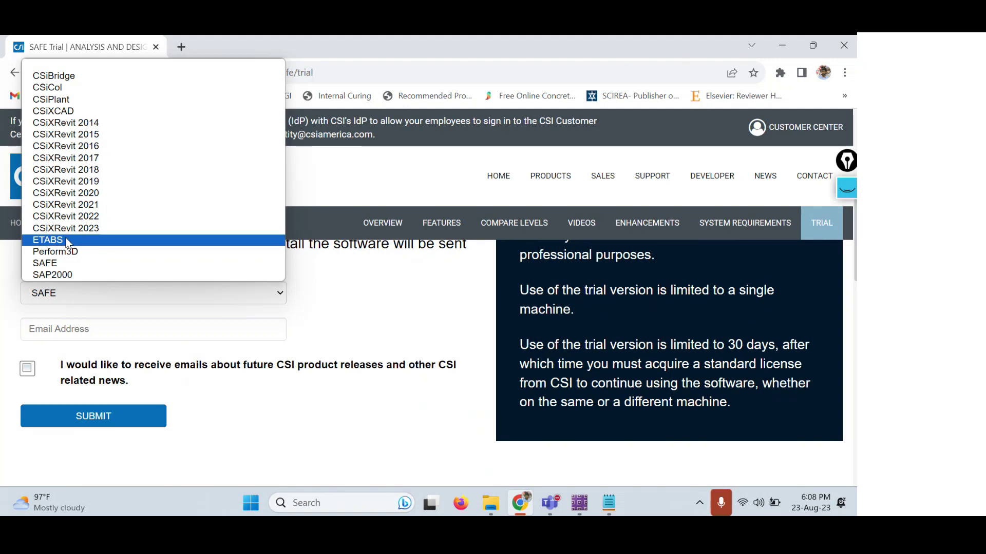
left_click(54, 264)
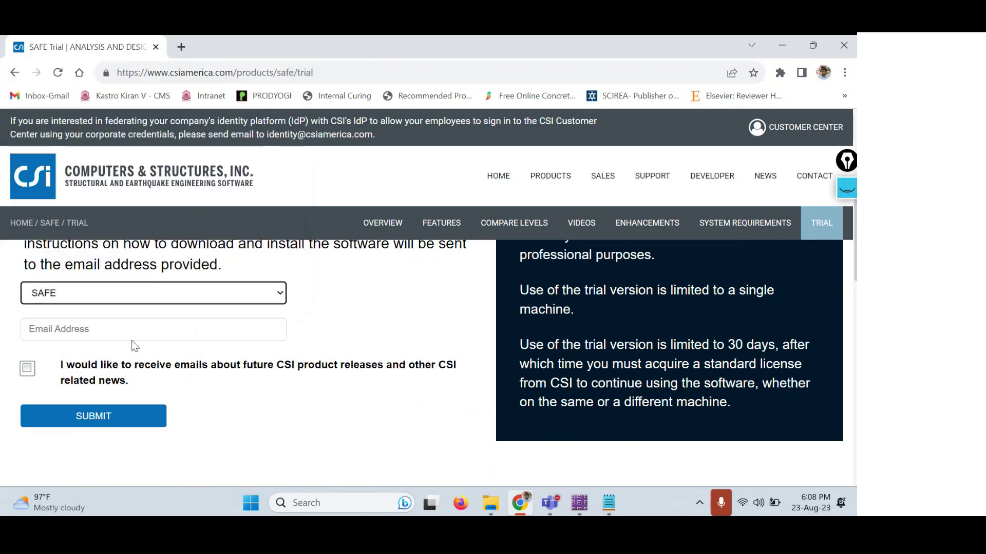
Point out the email address field and opt in to emails about future CSI product releases and related news.
left_click(130, 327)
left_click(303, 327)
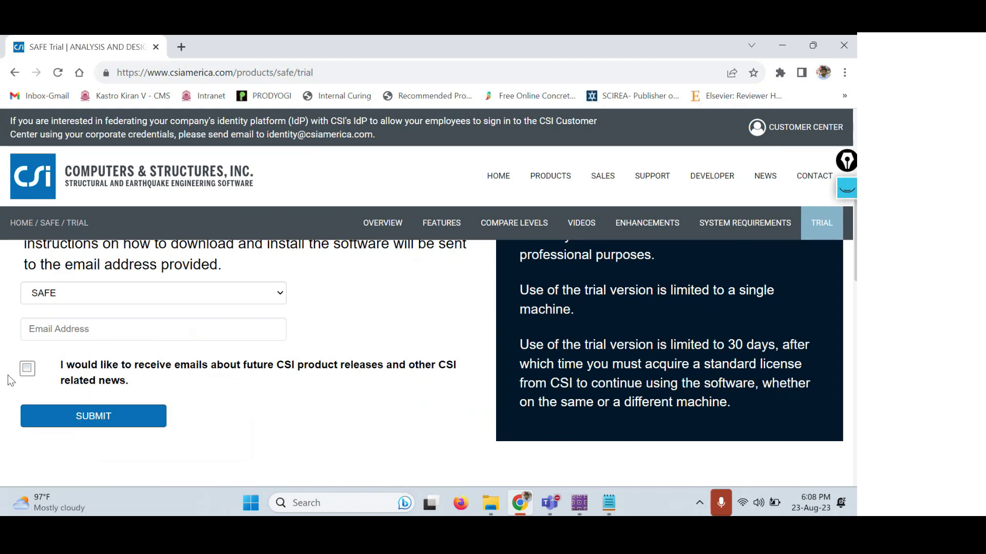
left_click(26, 369)
scroll(375, 314, "up", 1)
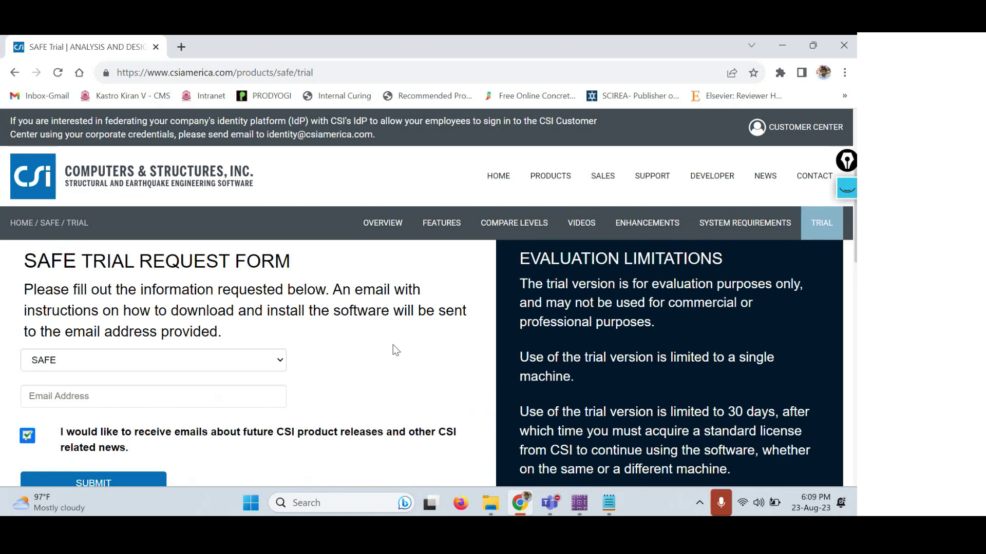
Switch to Notepad and write "CSI SAFE - Computer Structures Incorporation" below the CSI website address, followed by a new line.
left_click(609, 503)
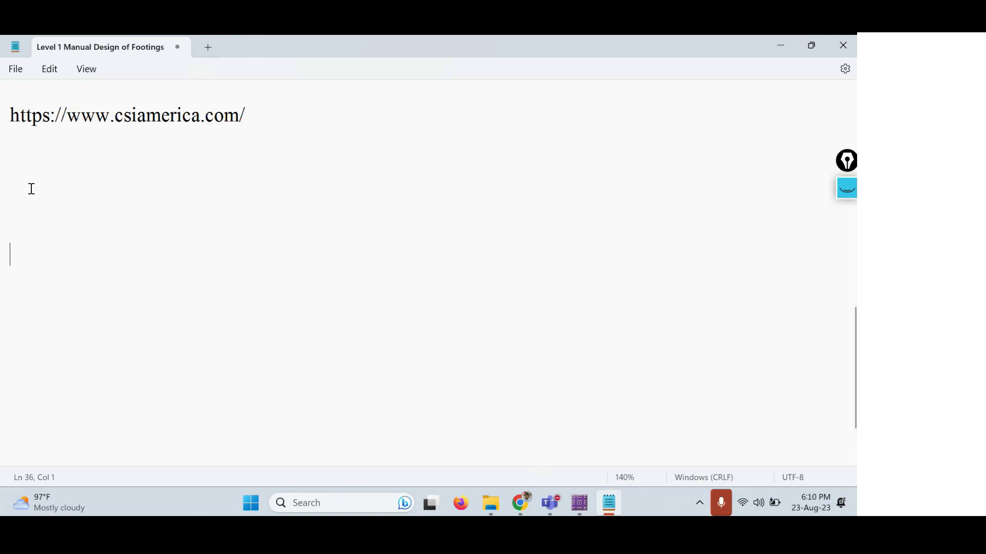
left_click(16, 155)
type("CSI SAFE")
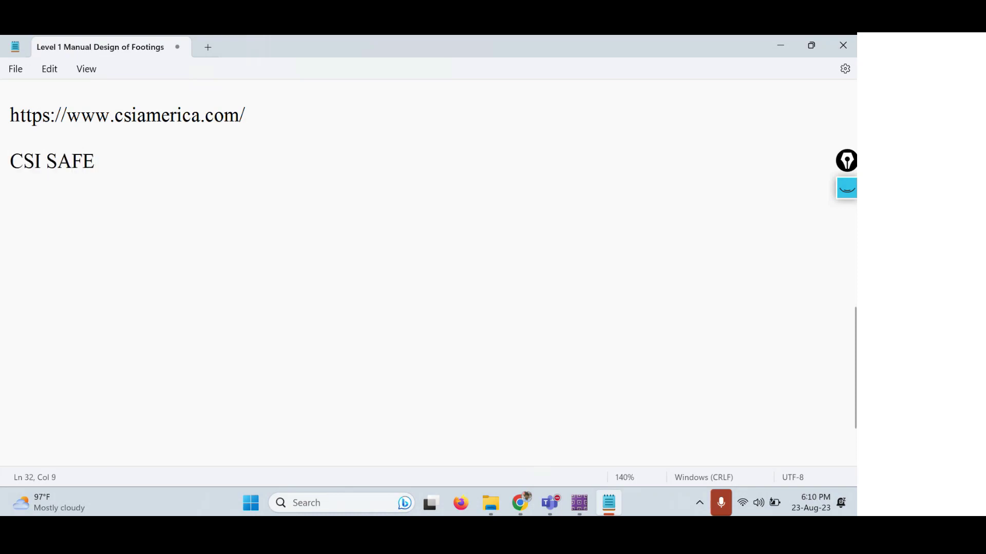
type("- Computer Str")
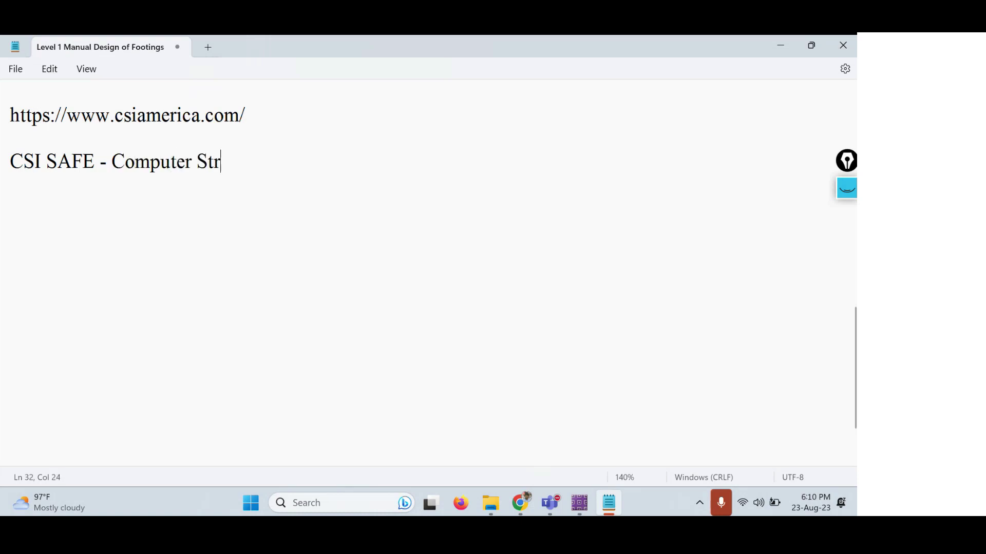
type("uctures ")
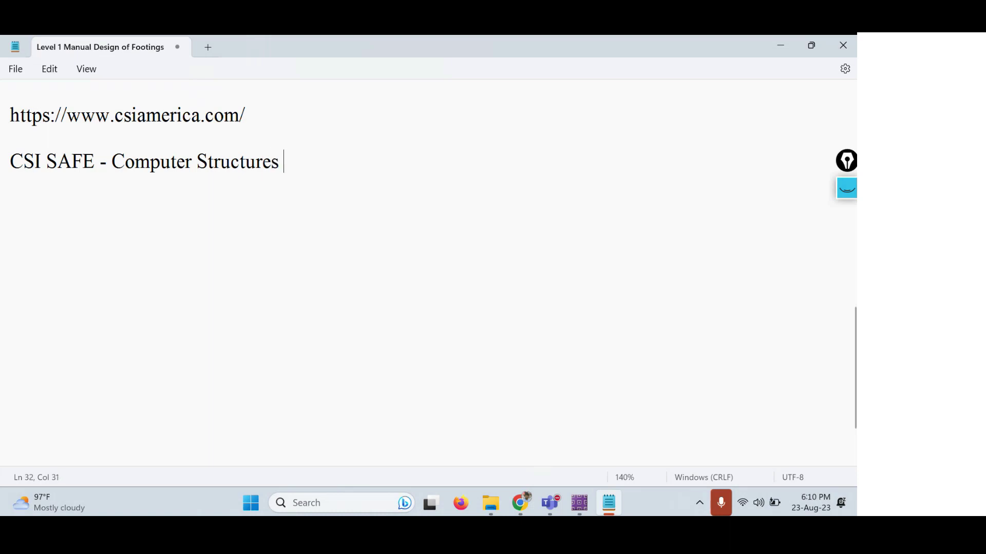
type("Incorport")
key("BackSpace")
type("a")
key("BackSpace")
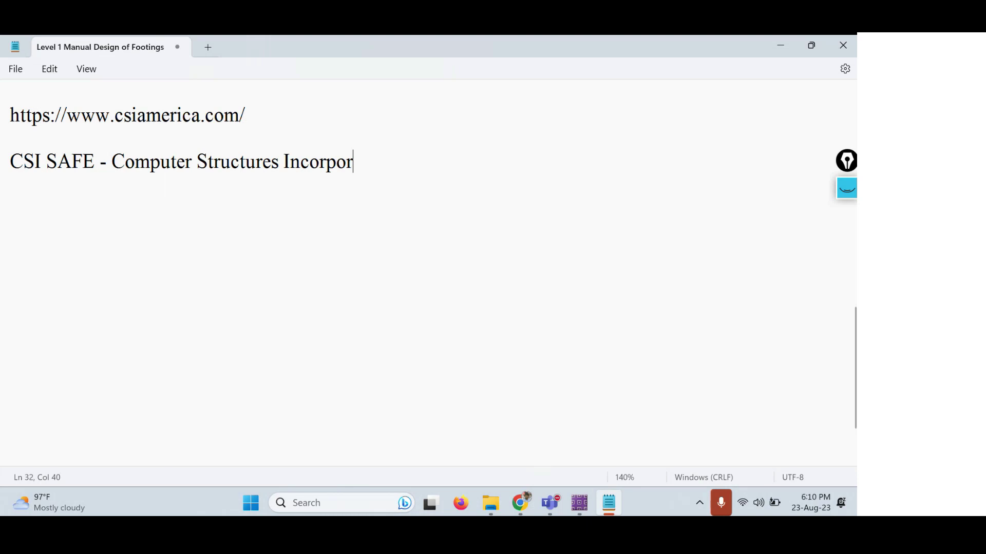
type("atiun")
key("BackSpace")
key("BackSpace")
type("on")
key("Return")
Remove the word SAFE so the line reads "CSI - Computer Structures Incorporation".
left_click(24, 162)
left_click(42, 162)
key("Delete")
key("Delete")
key("Delete")
key("Delete")
key("Delete")
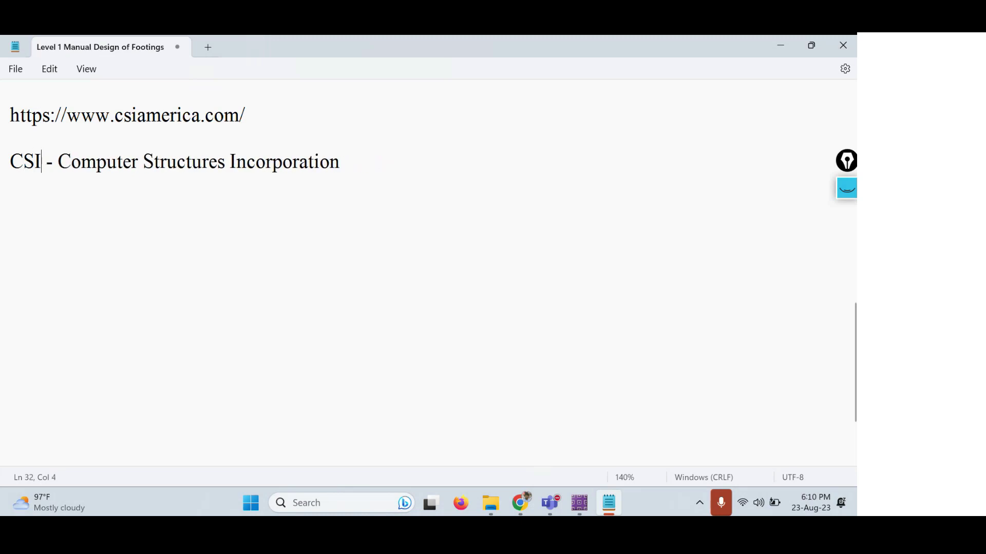
Add the line "SAFE - Slab Analysis by Finite Element Method" below the CSI definition.
type("SAFE - S")
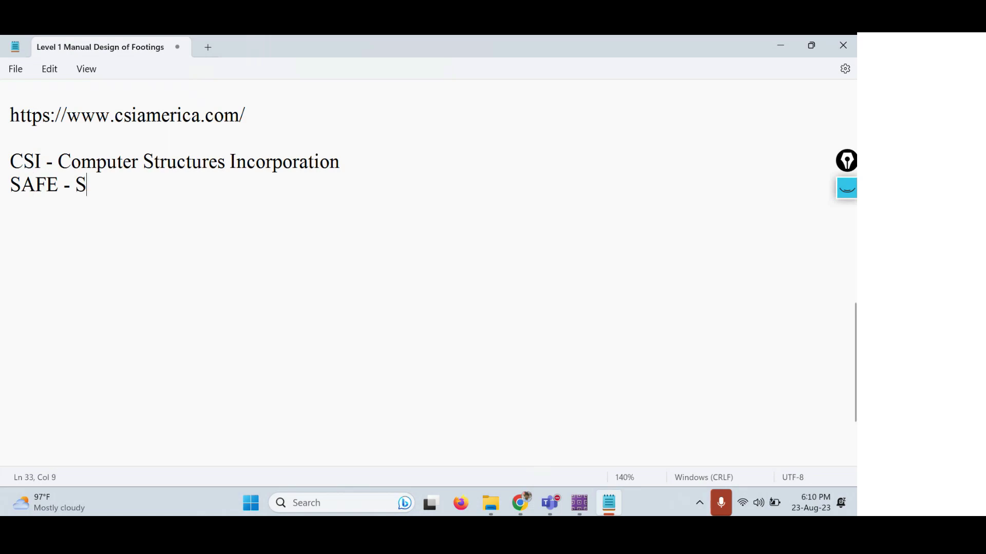
type("lab Analy")
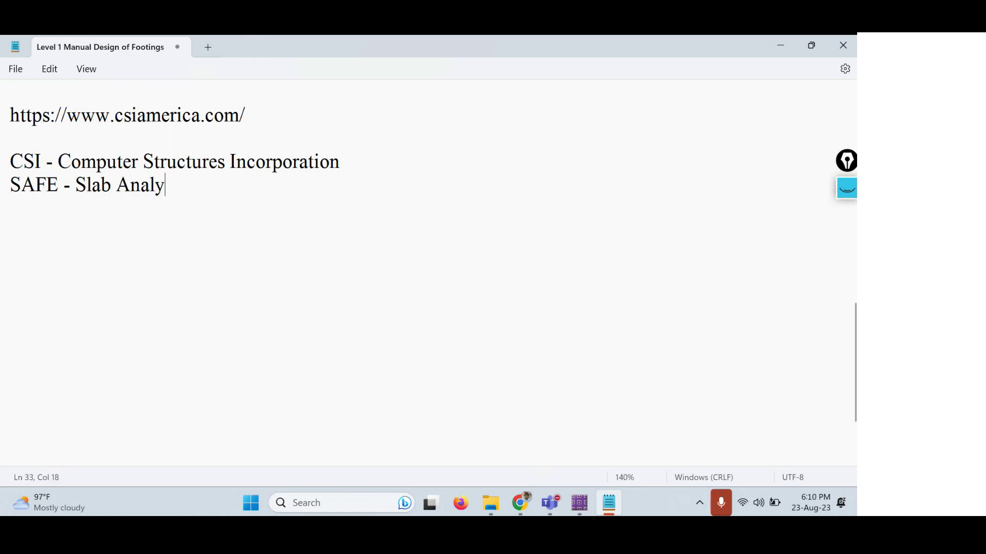
type("sis by Finite El")
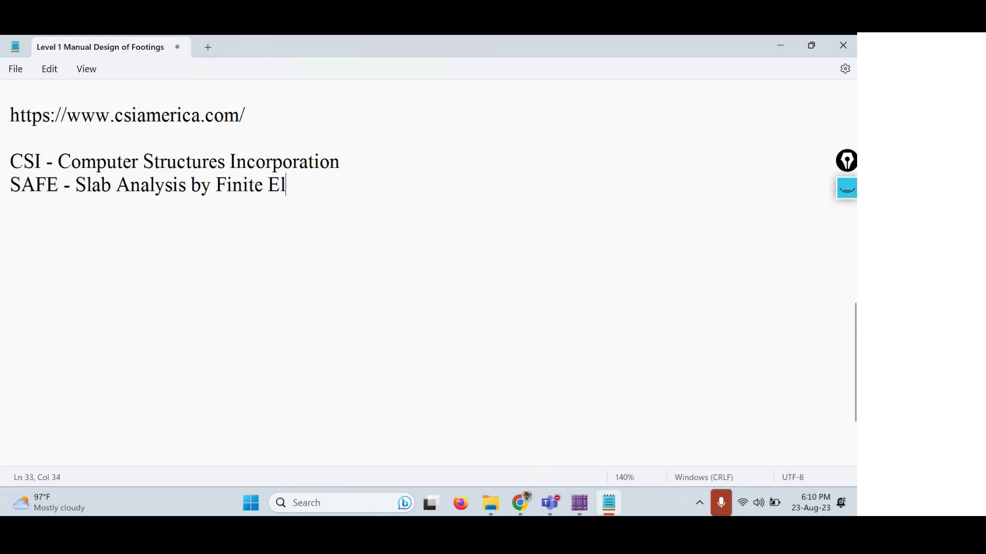
type("ement Method")
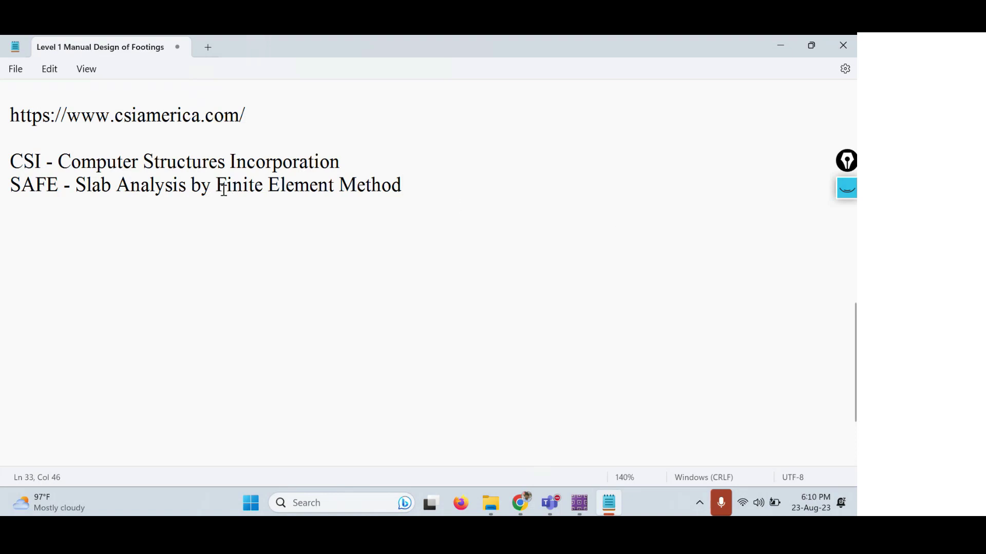
Copy "Finite Element Method" from the SAFE line and paste it two lines below.
left_click_drag(219, 186, 409, 191)
key("ctrl+c")
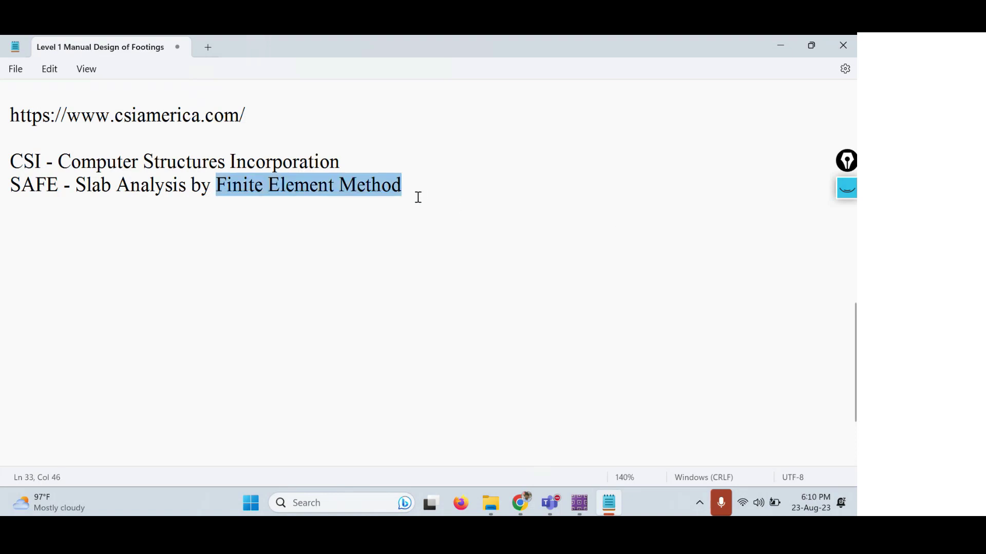
left_click(418, 191)
key("Return")
key("Return")
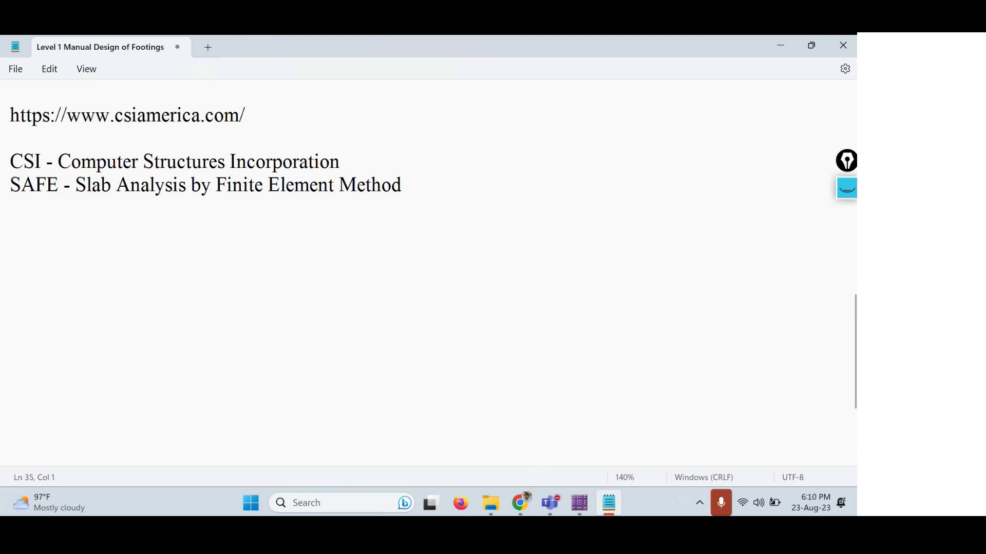
key("ctrl+v")
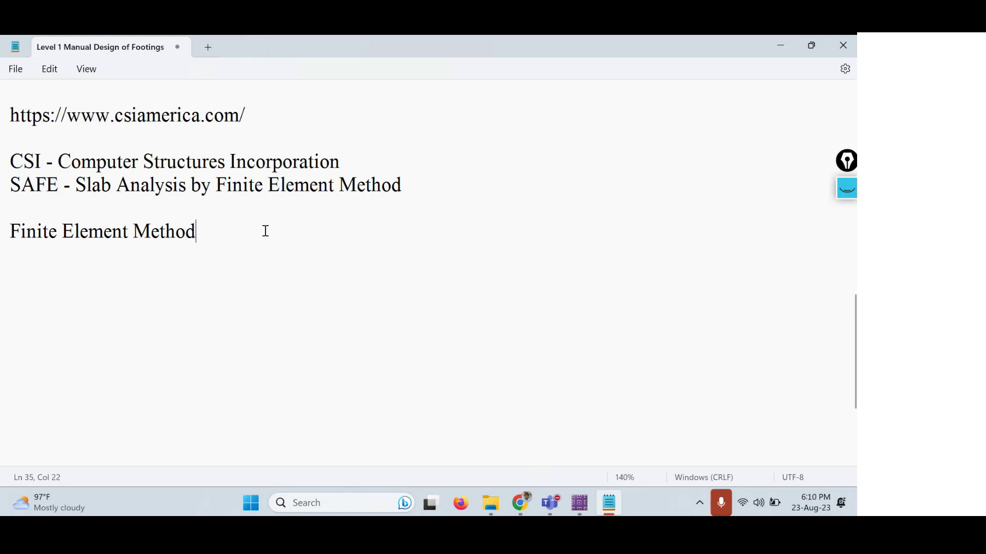
Append "- Abaqus" to the pasted Finite Element Method line.
triple_click(218, 230)
left_click(295, 225)
type("-")
mouse_move(52, 503)
type("Aba")
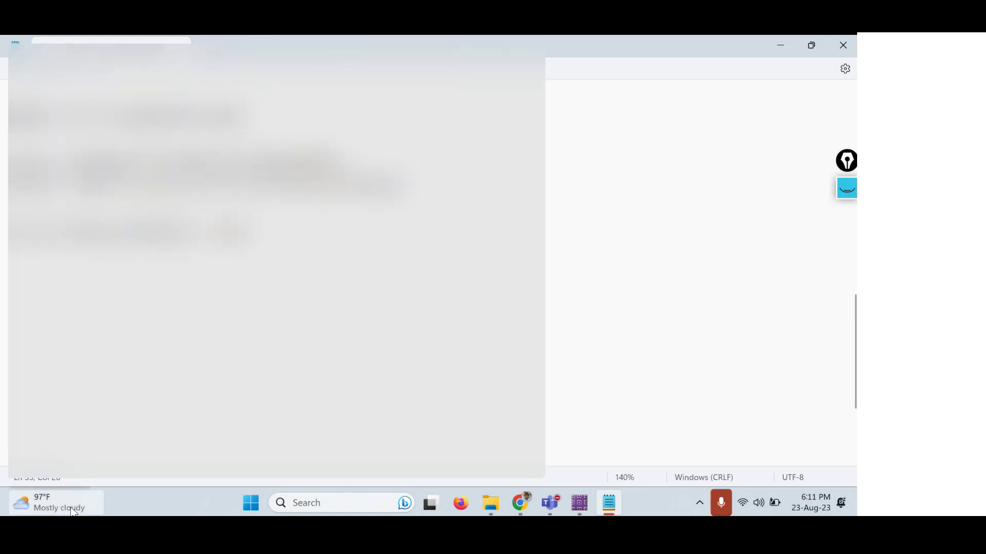
type("qus")
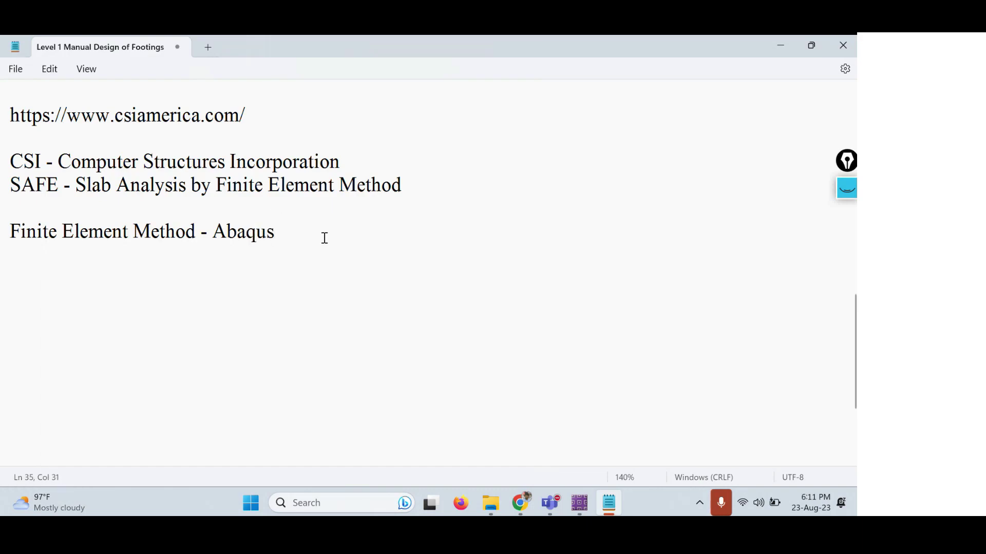
Highlight the SAFE abbreviation and its full form, and delete the "Finite Element Method - Abaqus" line.
left_click_drag(323, 238, 2, 242)
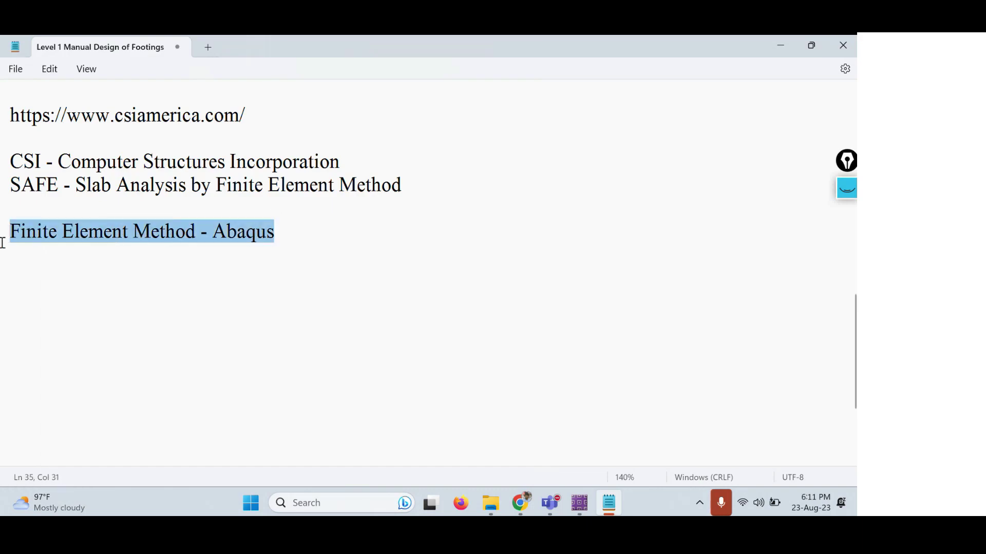
left_click(143, 287)
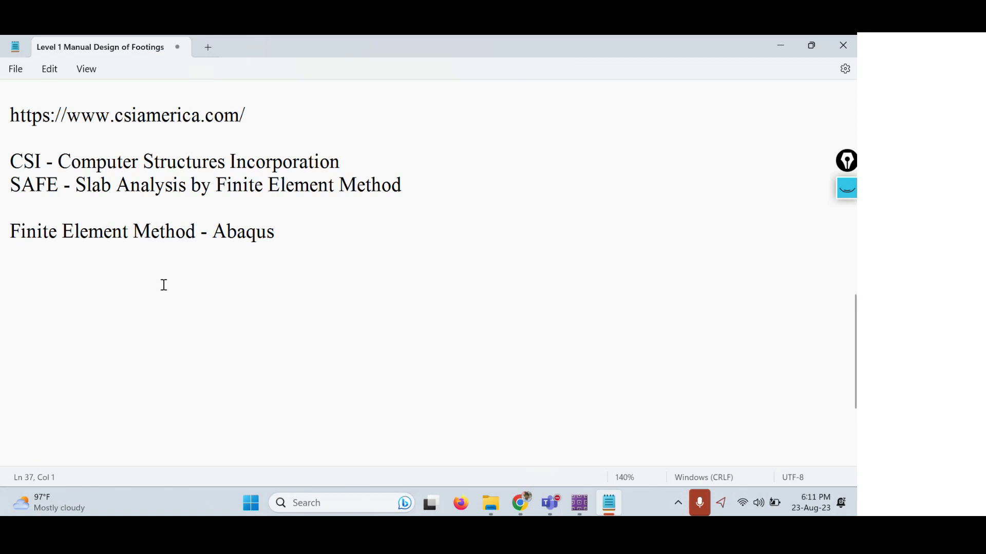
left_click(77, 185)
left_click_drag(77, 185, 417, 185)
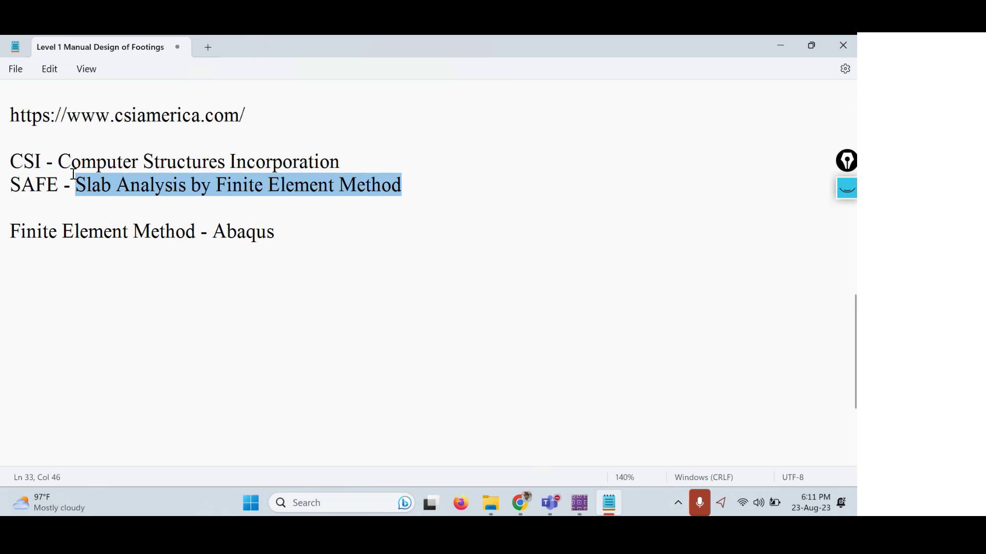
double_click(59, 185)
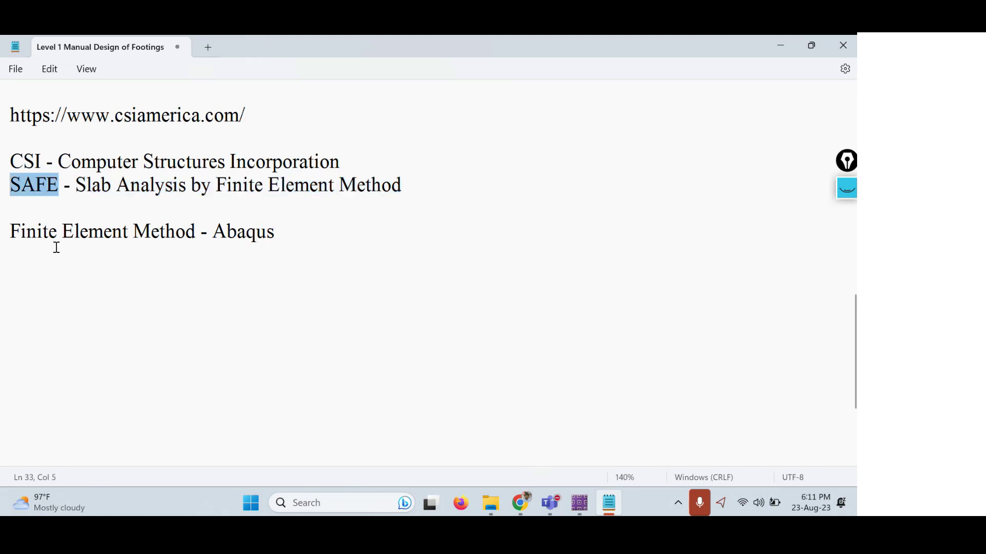
left_click(53, 210)
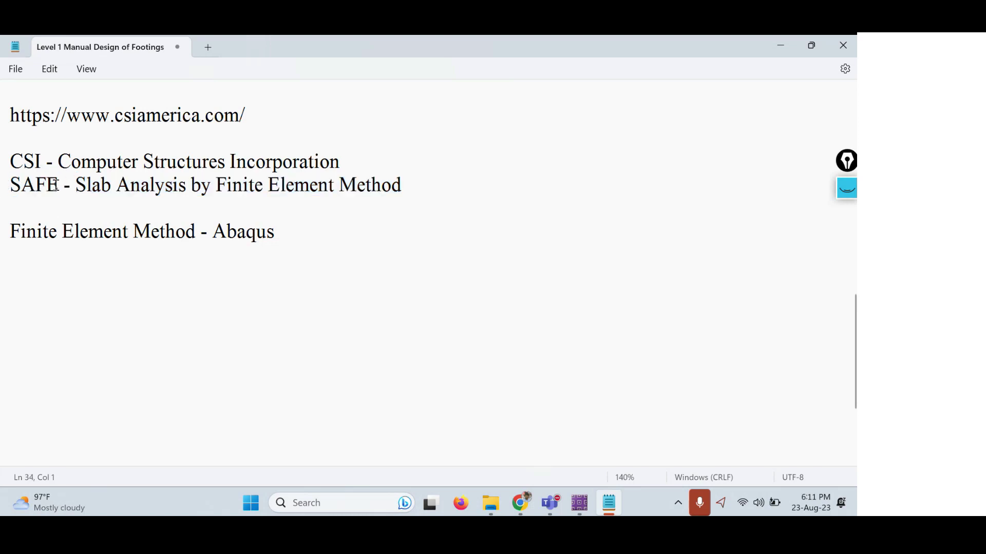
double_click(56, 185)
left_click_drag(291, 232, 3, 231)
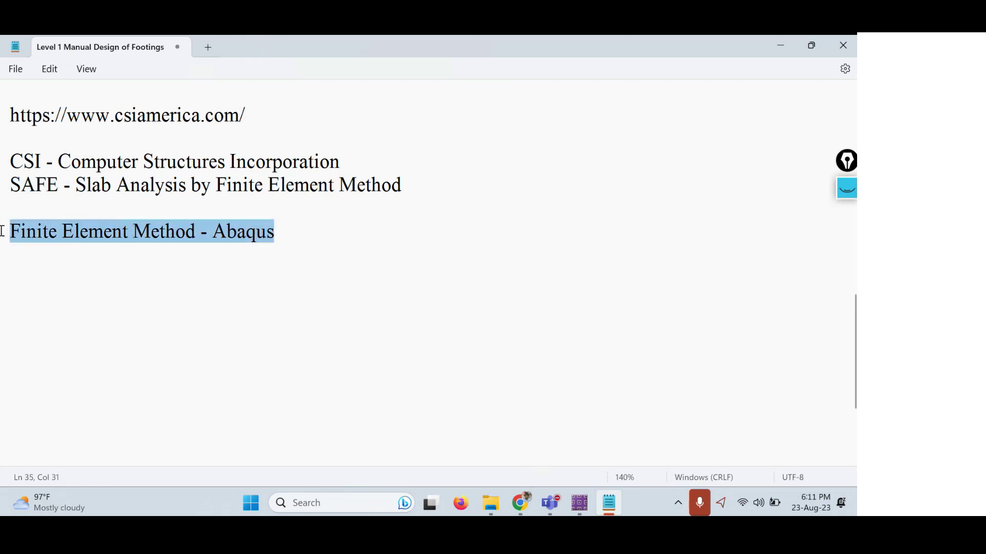
key("BackSpace")
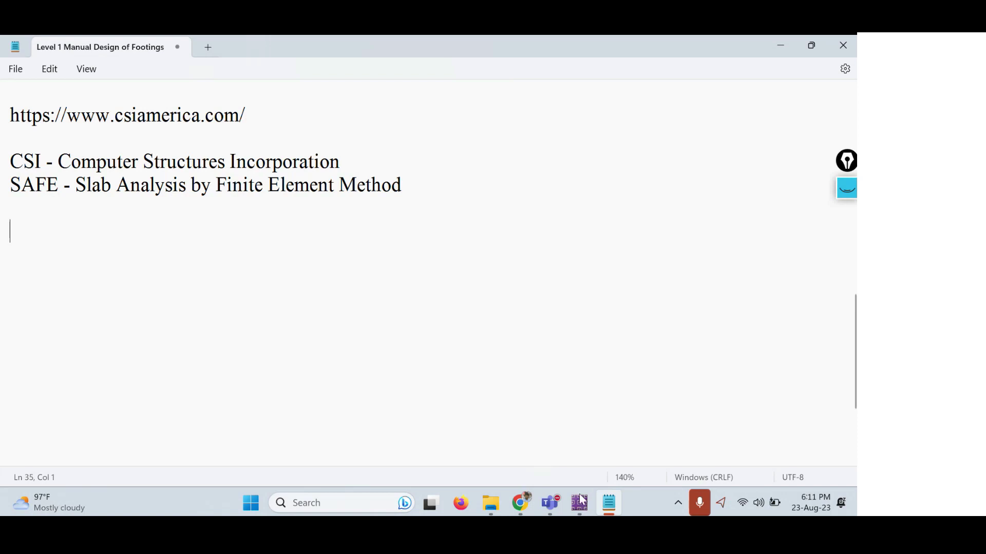
Switch to SAFE 2016, minimize it to show its desktop shortcut, and restore the SAFE window.
left_click(579, 503)
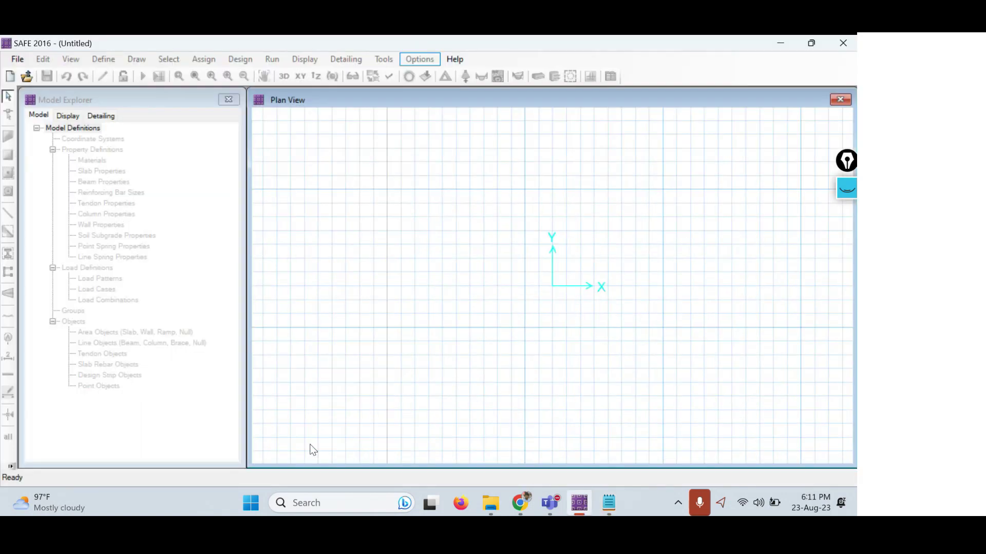
left_click(777, 46)
left_click(778, 46)
left_click(776, 46)
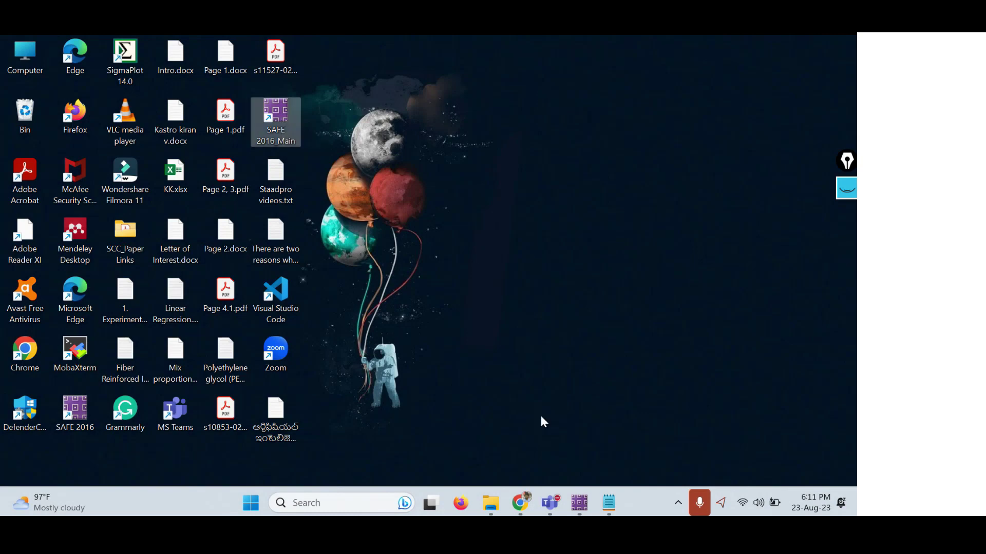
left_click(579, 503)
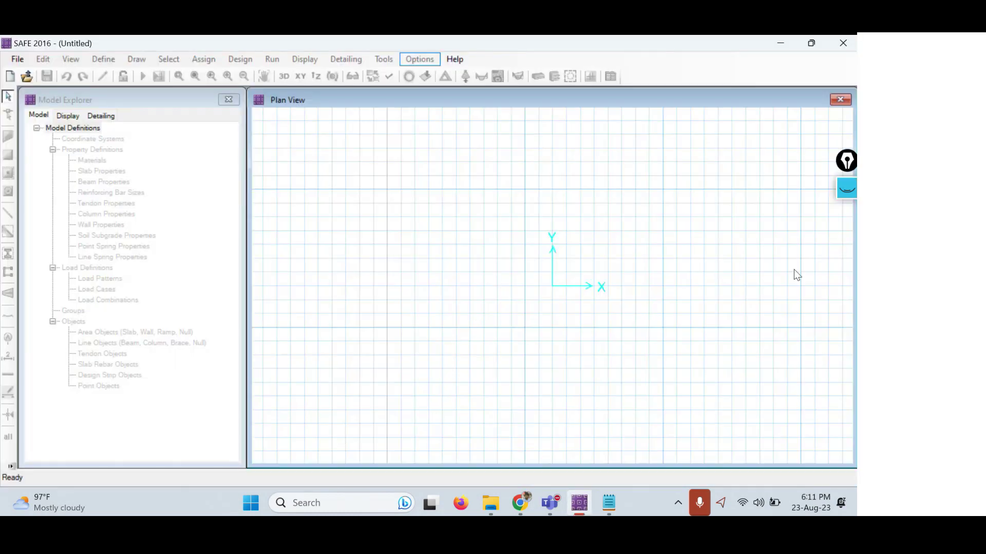
Close the Model Explorer in SAFE and expand the screen annotation toolbar.
left_click(116, 101)
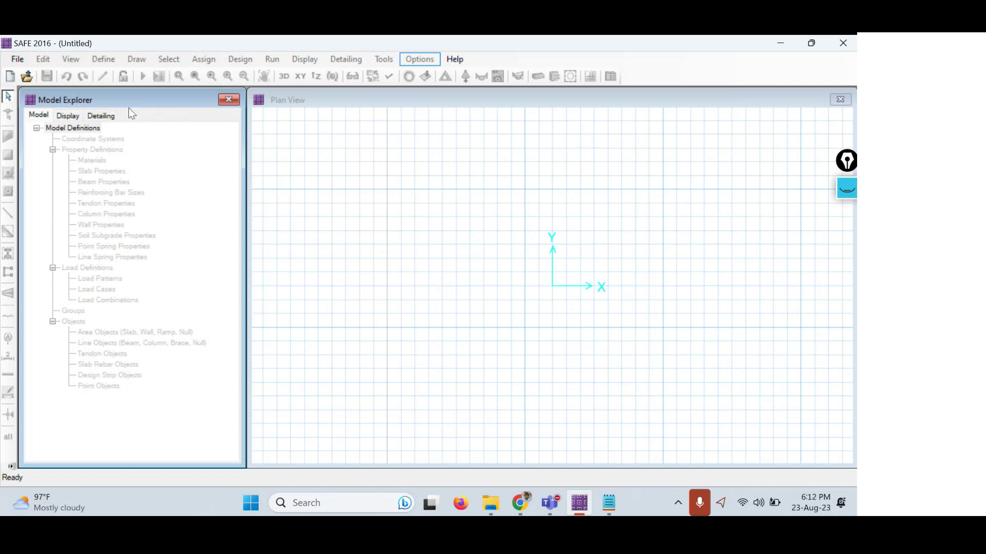
left_click(229, 99)
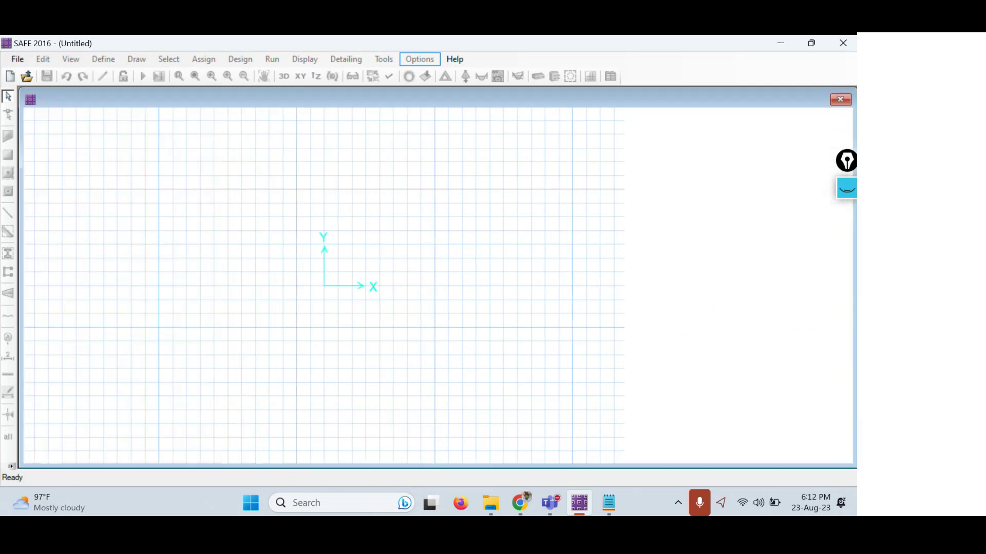
left_click(846, 189)
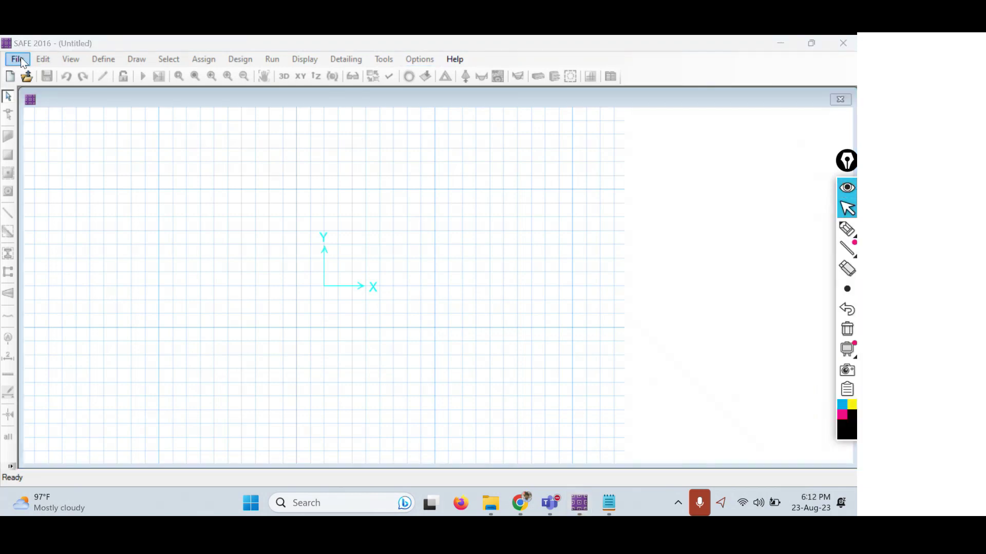
left_click(77, 47)
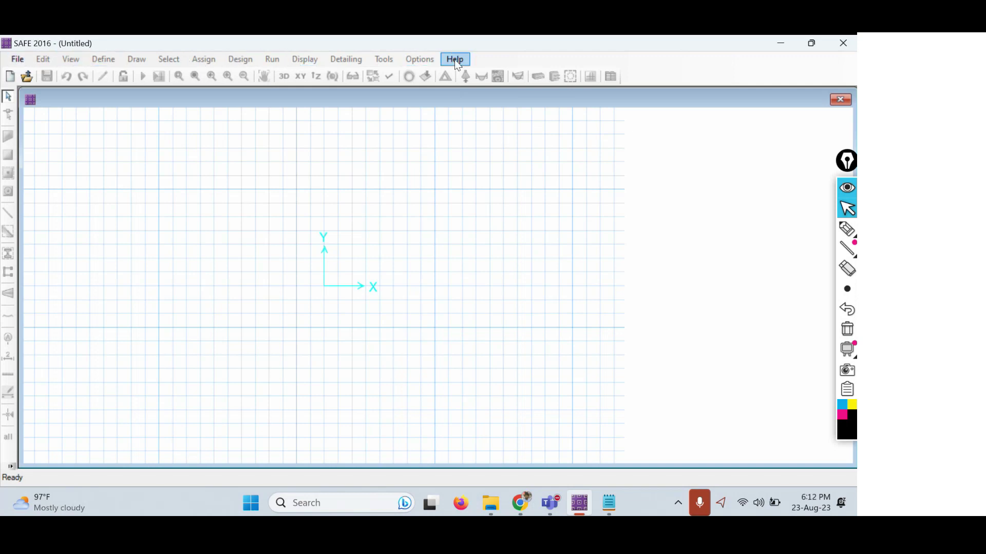
Underline the menu row from File to Help with the annotation pen, clear the drawing, and return to the SAFE window.
left_click(847, 229)
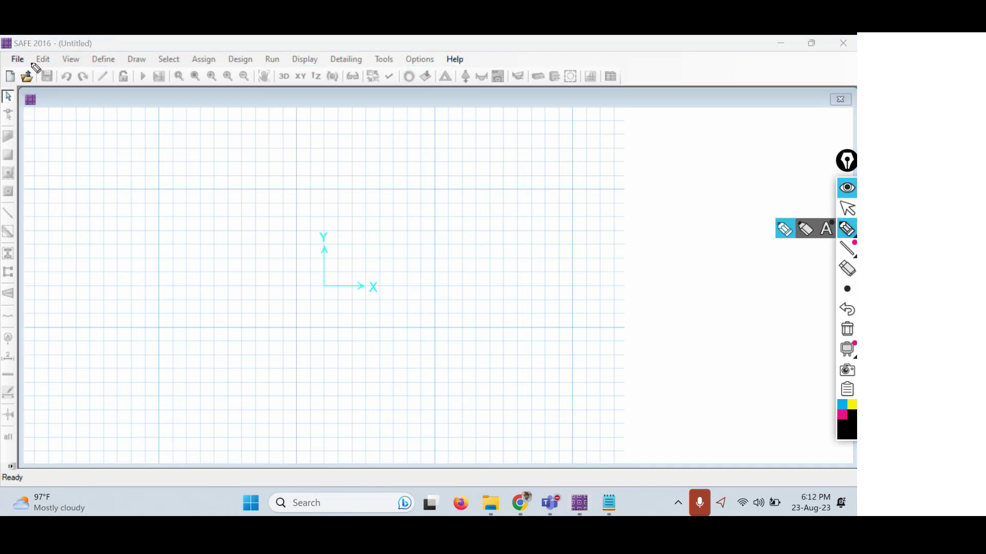
left_click_drag(5, 60, 468, 60)
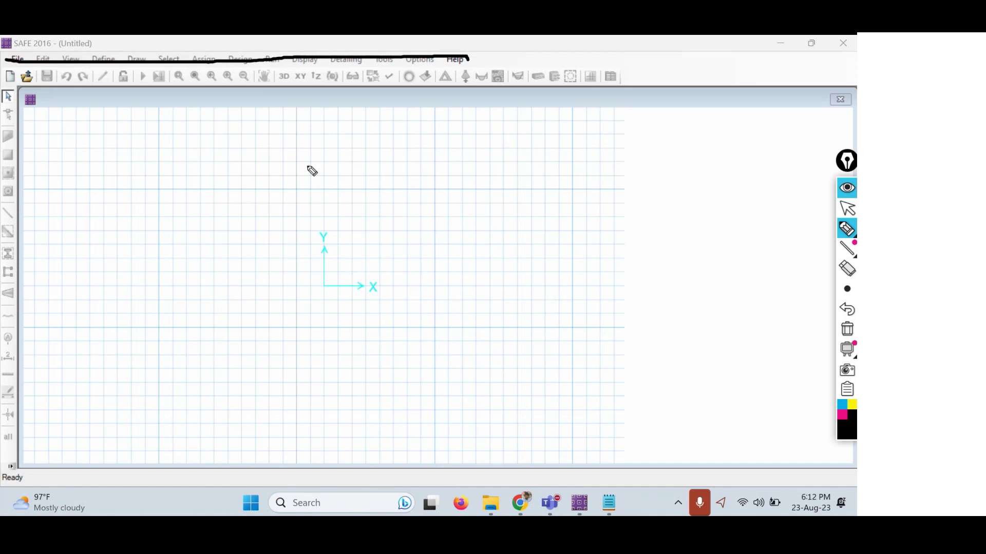
left_click(849, 331)
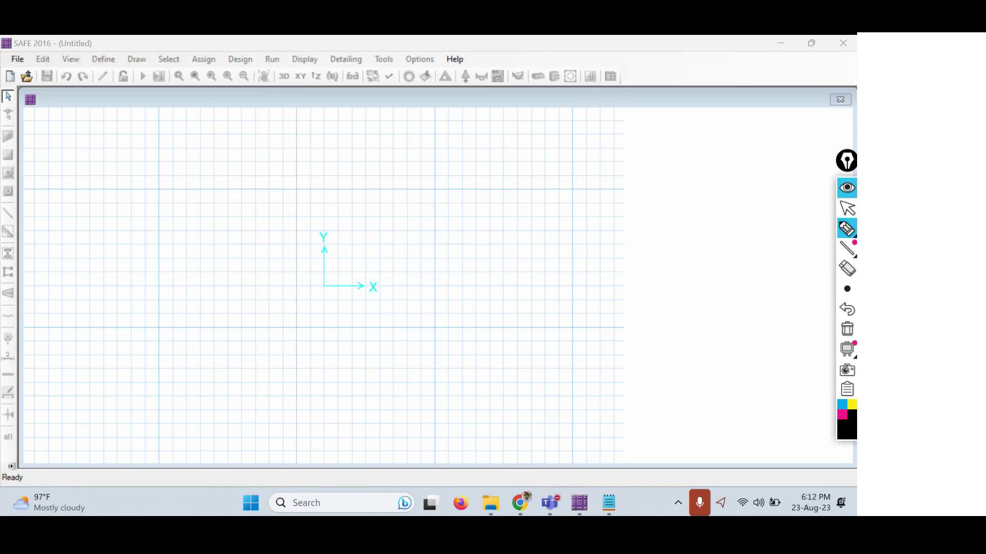
left_click(848, 209)
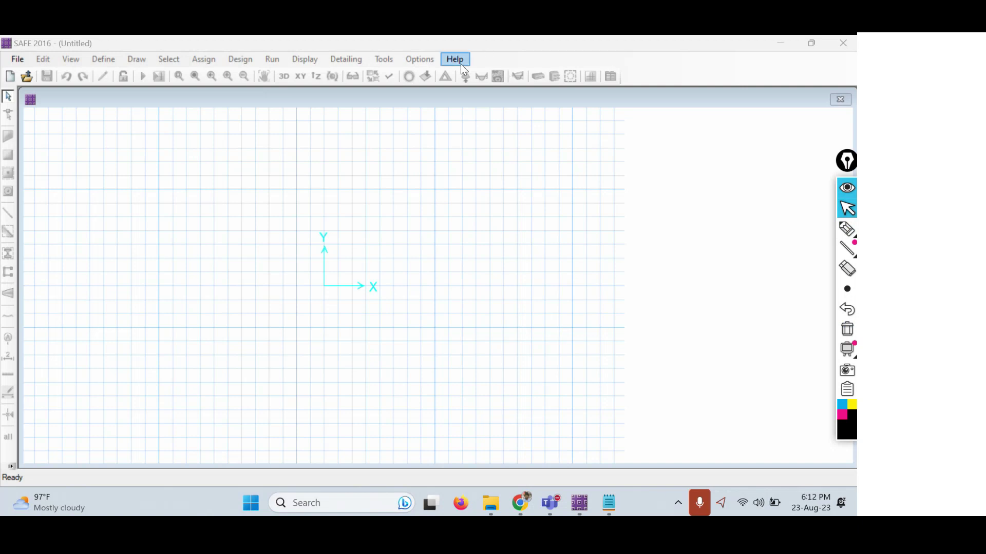
left_click(19, 46)
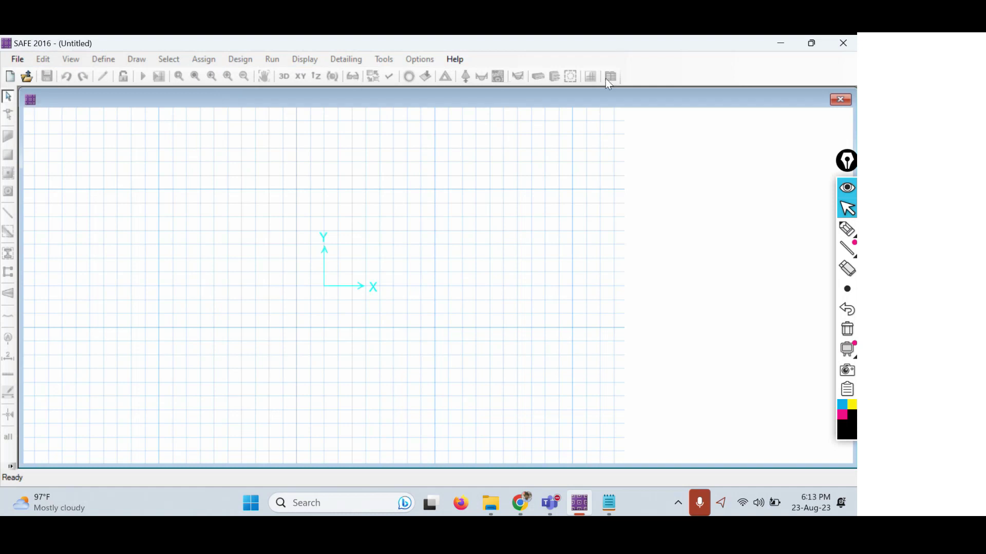
Mark the horizontal and vertical toolbars with black pen lines, clear the markings, and return to the SAFE window.
left_click(847, 228)
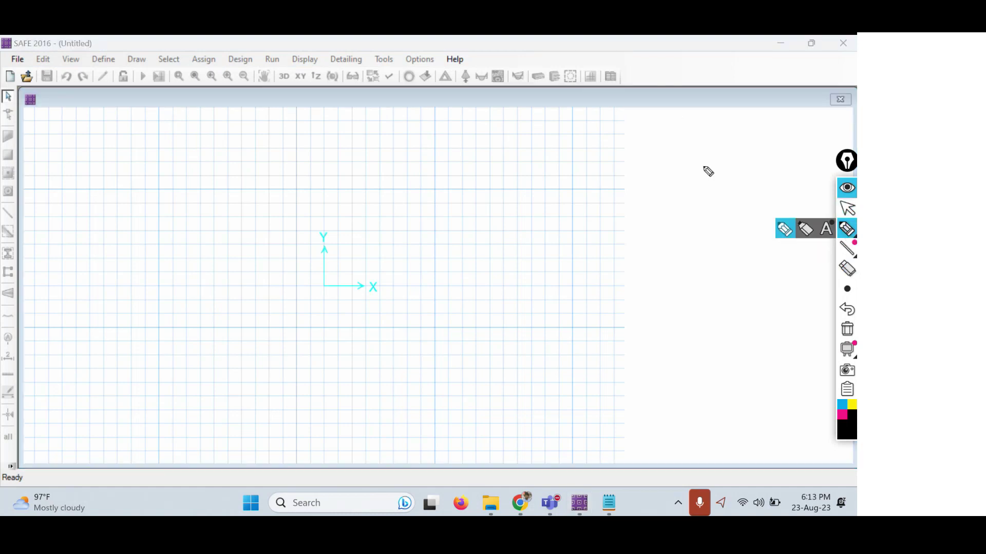
left_click_drag(19, 75, 603, 77)
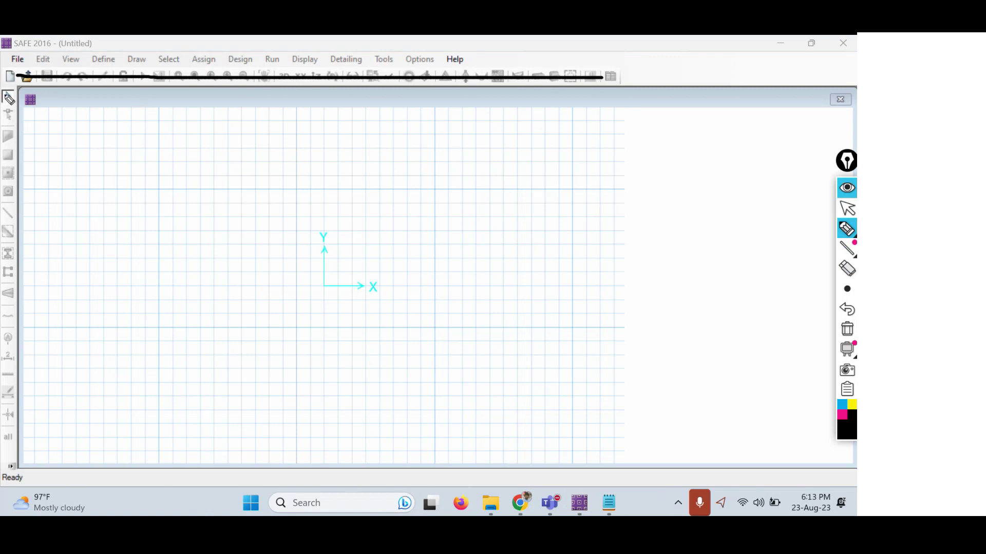
left_click_drag(8, 97, 4, 448)
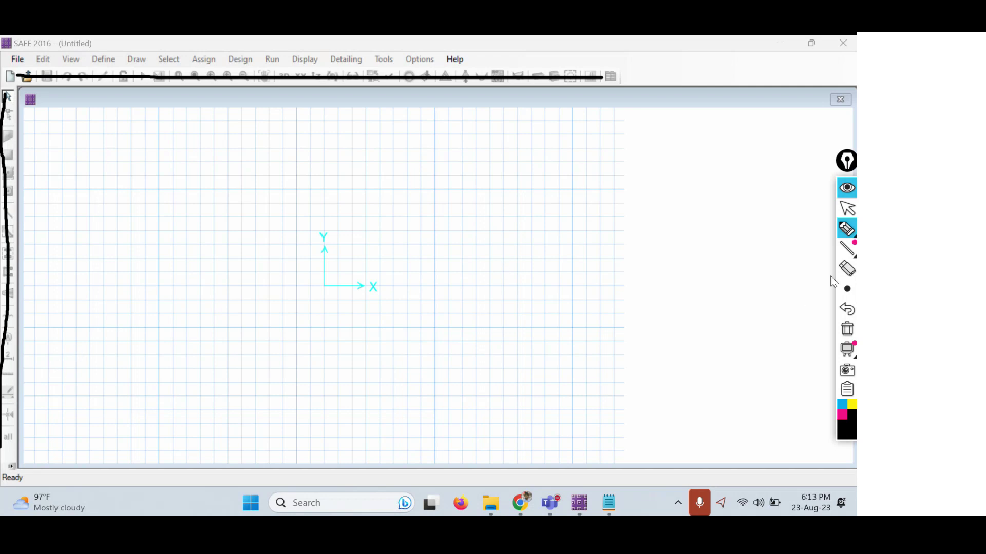
left_click(847, 329)
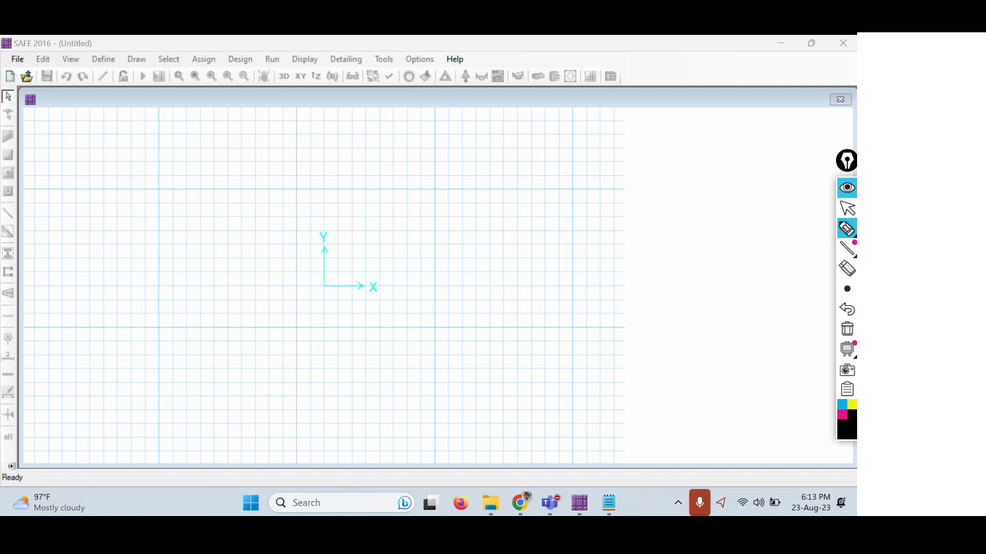
left_click(847, 208)
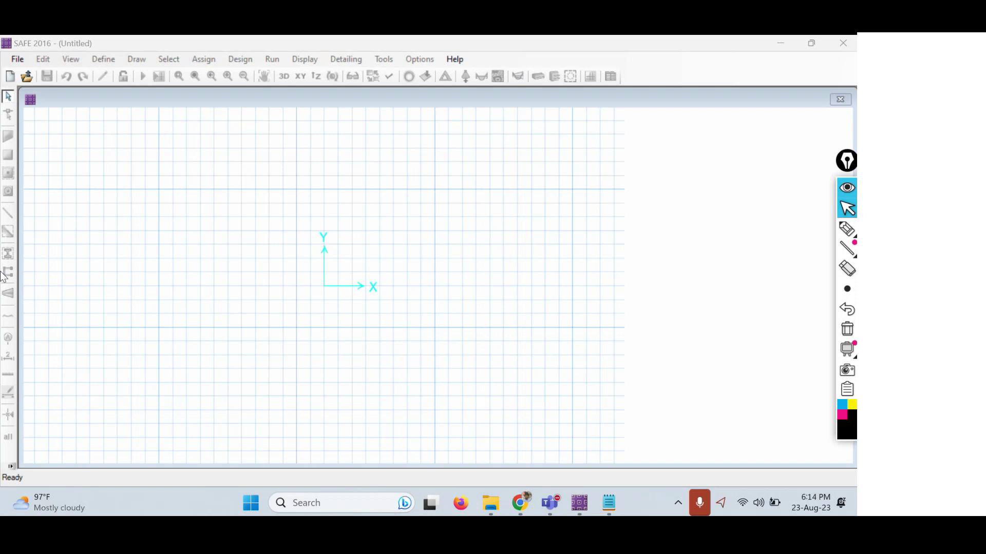
left_click(124, 49)
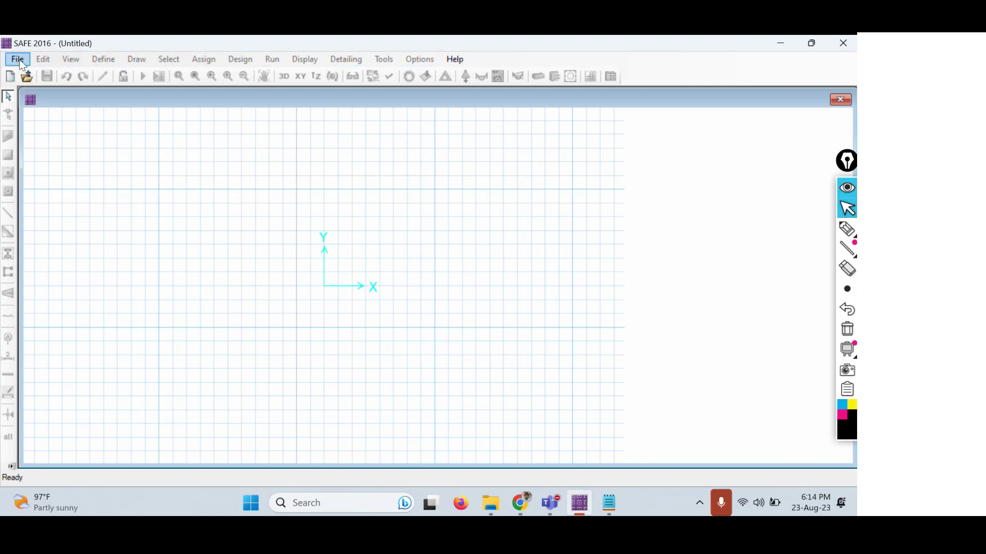
Review the help resources and the file commands for creating, opening and importing models.
left_click(467, 62)
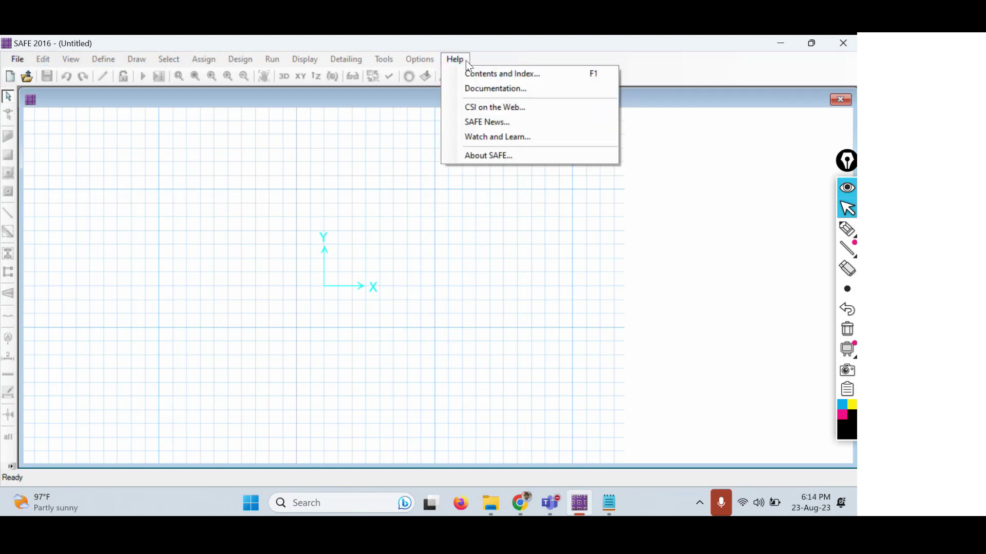
left_click(466, 60)
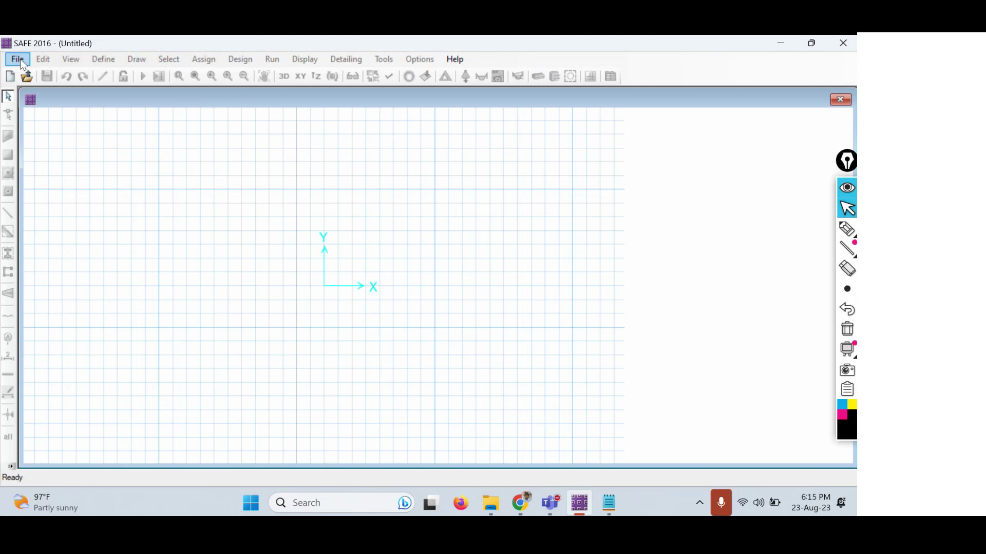
left_click(20, 60)
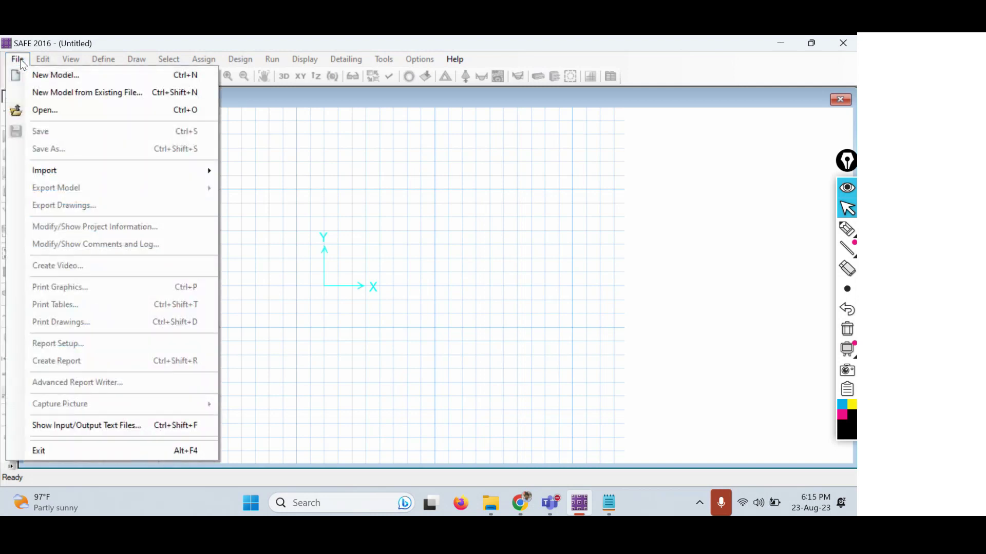
left_click(19, 60)
left_click(19, 59)
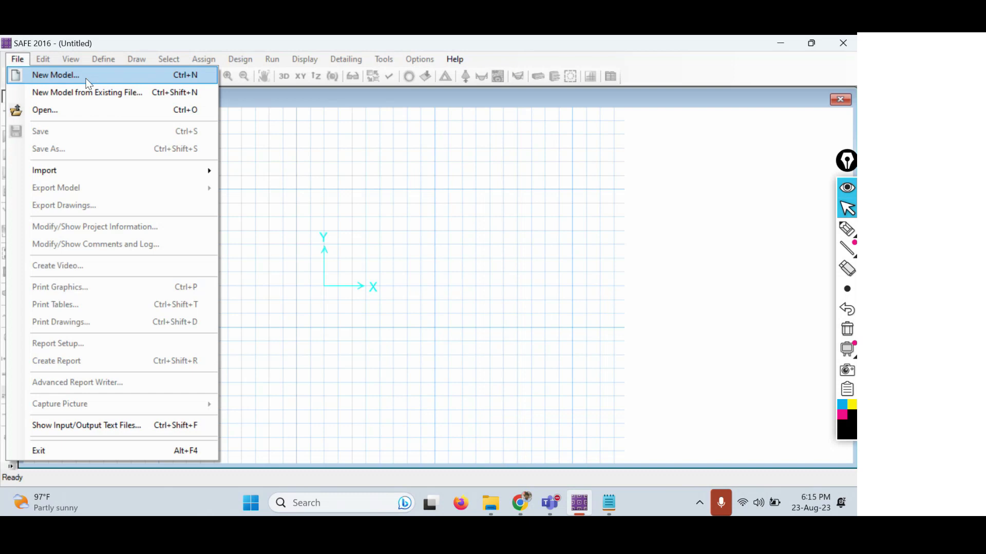
Open Word, create a blank document, and enter the sample text "Sjhvfo iwhef;".
left_click(323, 509)
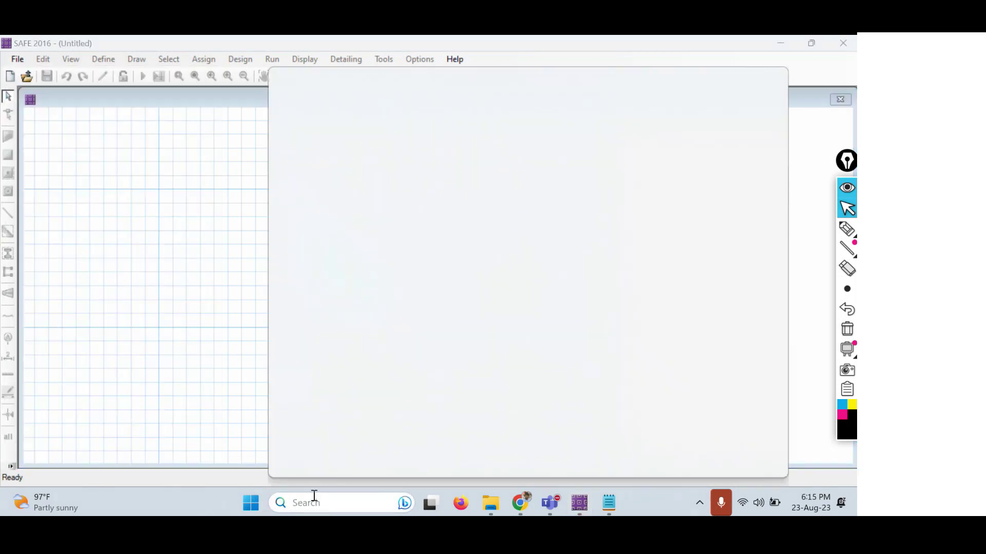
type("word")
key("Return")
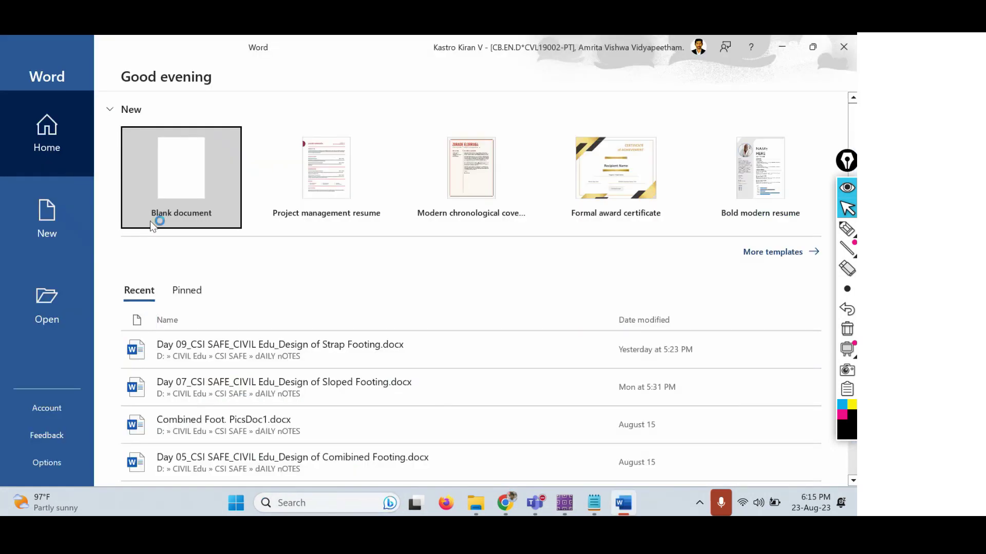
left_click(170, 181)
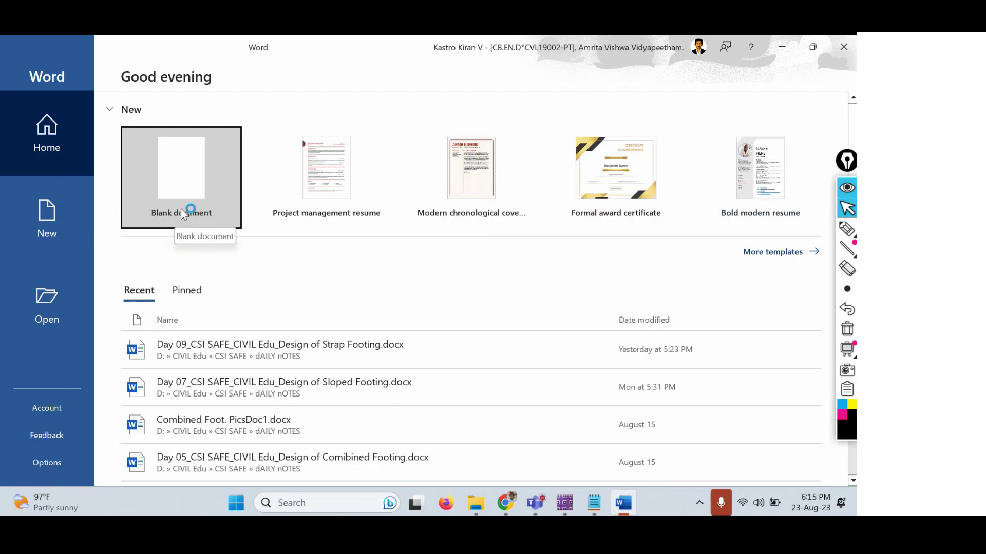
left_click(36, 228)
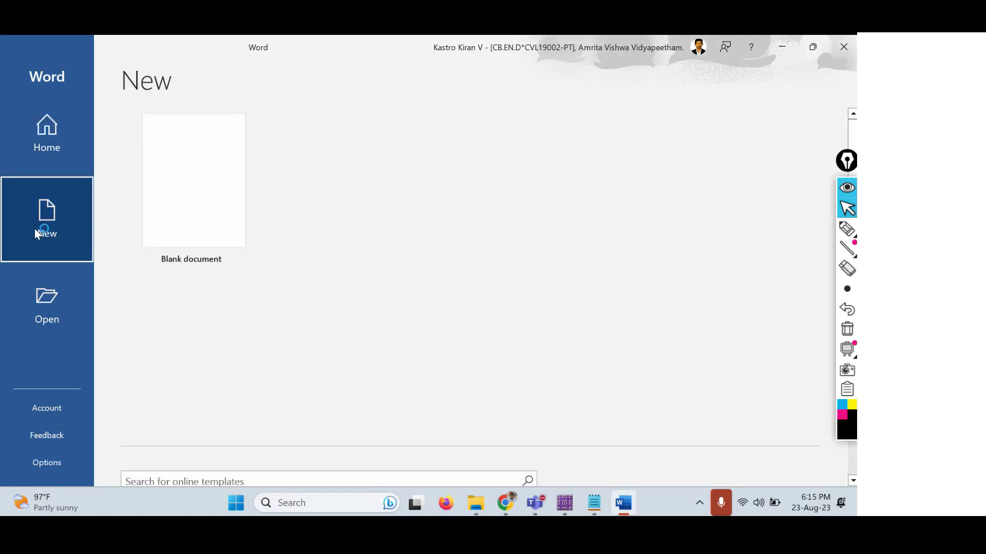
left_click(203, 224)
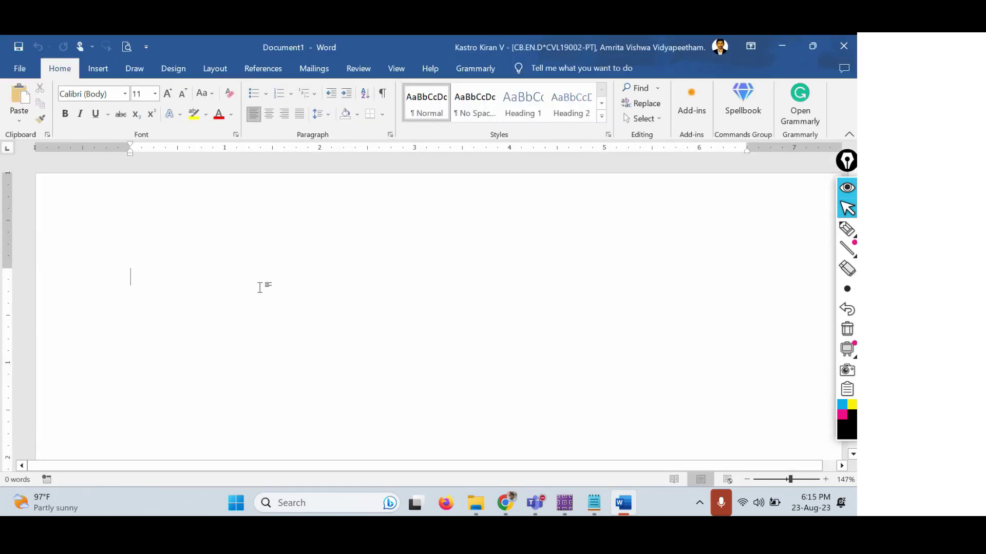
type("sjhvfo iwhef;")
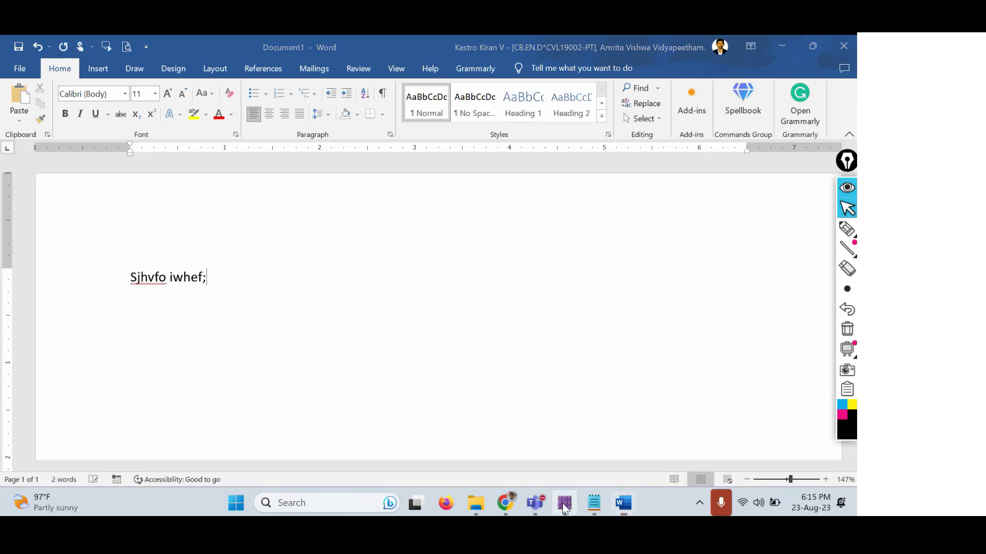
Switch back to SAFE 2016 and start a new model to open the New Model Initialization dialog.
left_click(564, 504)
left_click(17, 60)
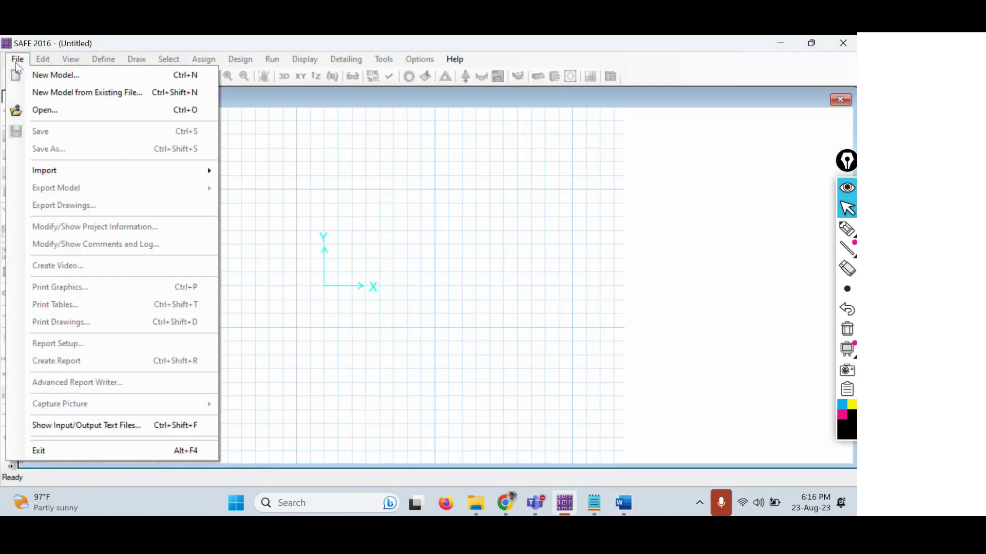
left_click(40, 77)
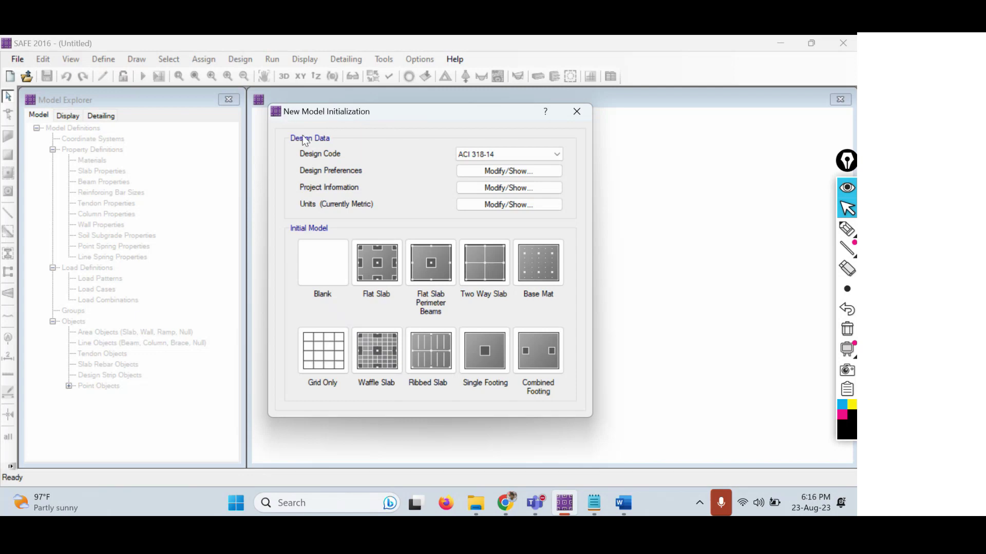
Underline the Design Data and Initial Model headings in pink and tick Design Code in blue with the annotation pen.
left_click(846, 229)
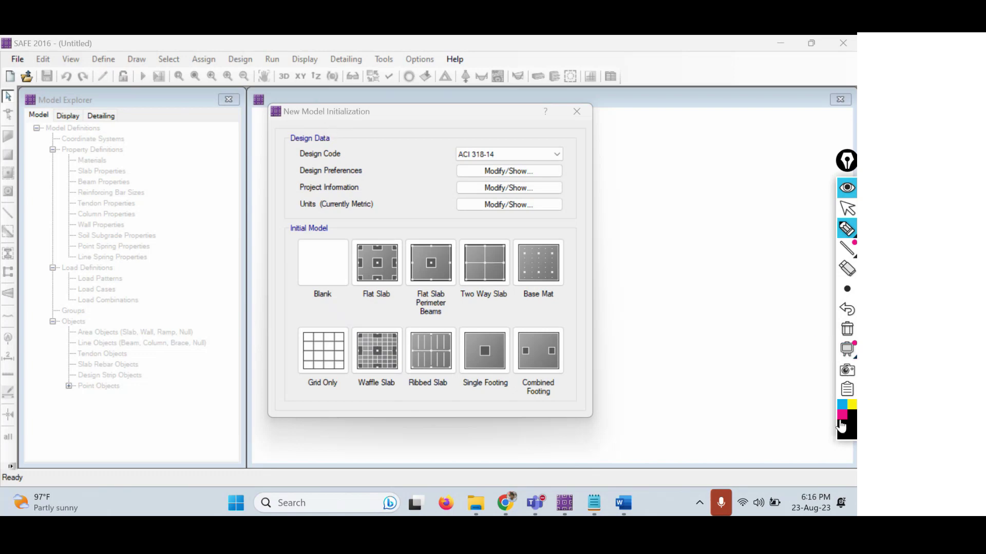
left_click(842, 415)
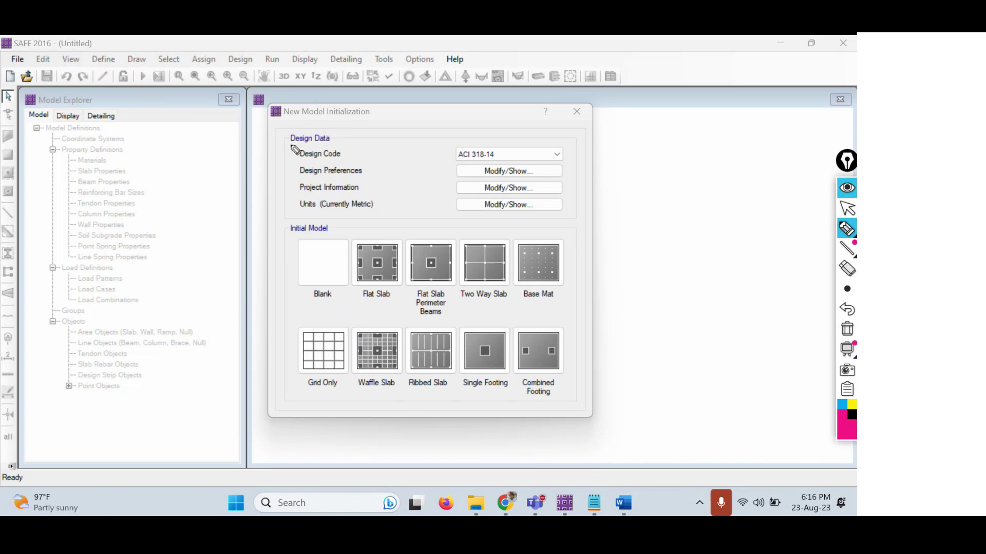
left_click_drag(290, 146, 358, 147)
left_click_drag(289, 236, 328, 235)
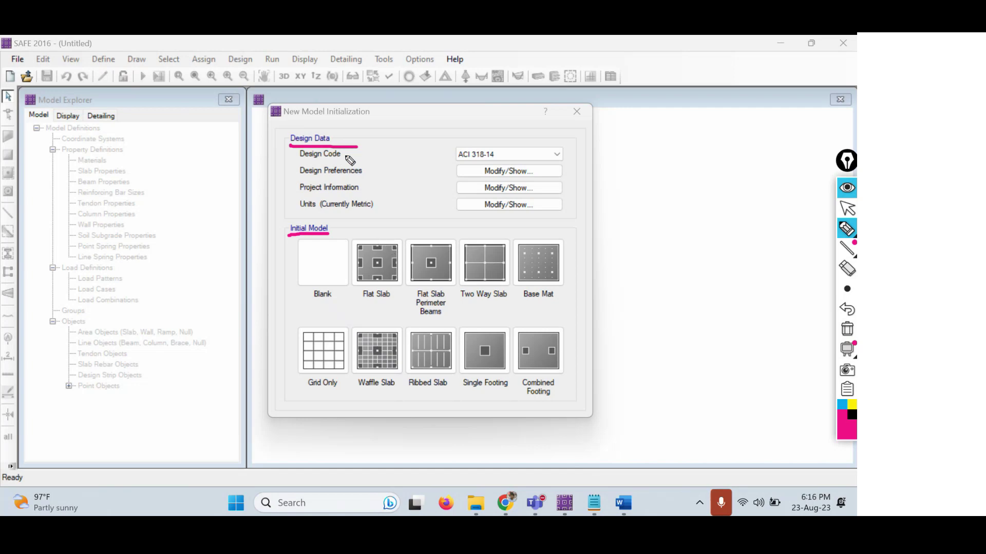
left_click(841, 405)
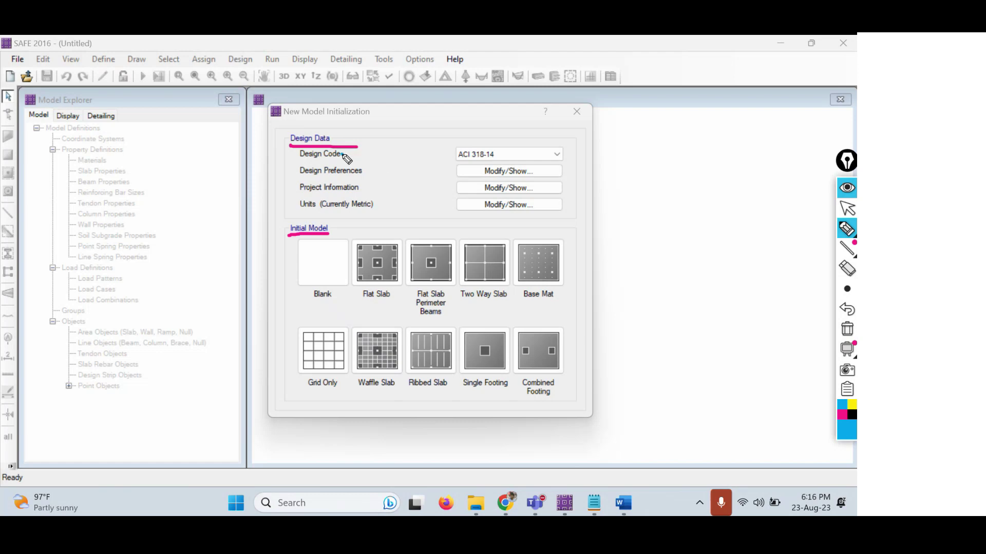
left_click_drag(343, 153, 362, 144)
Set the new model's design code to IS 456-2000.
left_click(847, 208)
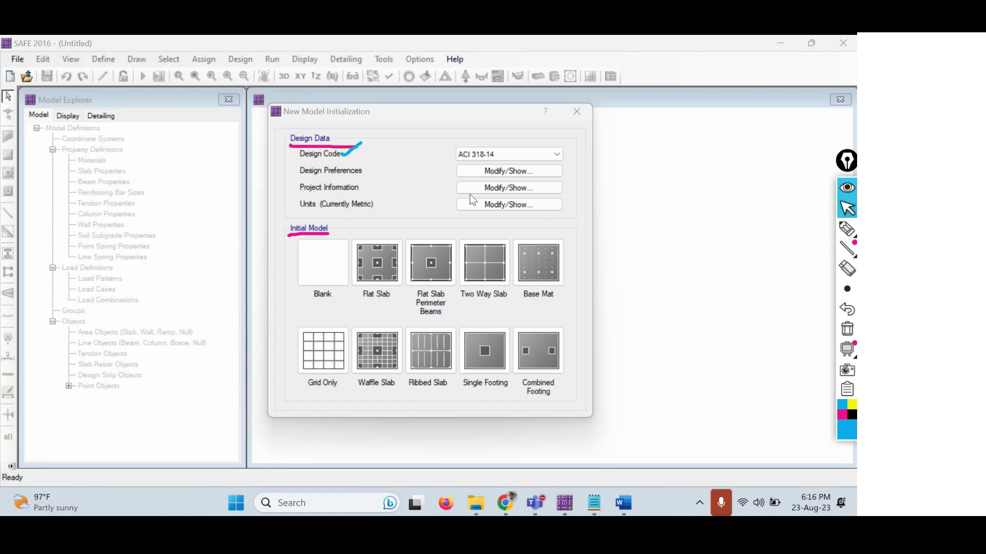
left_click(516, 157)
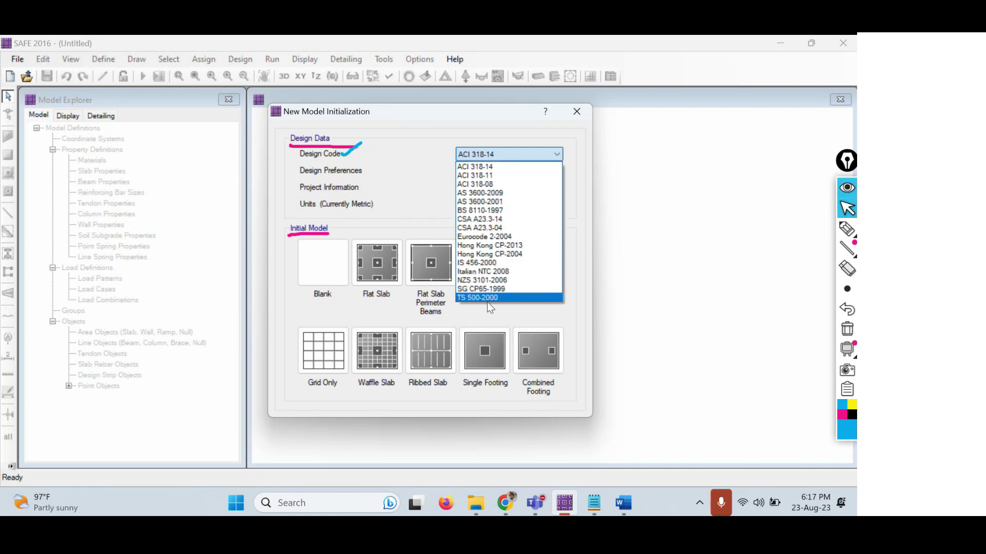
left_click(485, 263)
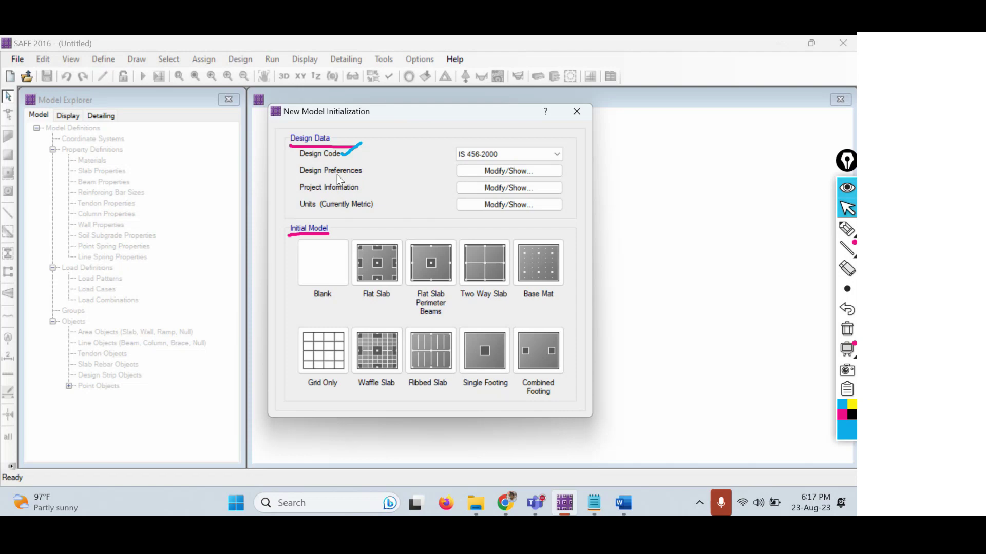
Add blue ticks beside Design Preferences and on its Modify/Show option with the annotation pen.
left_click(847, 228)
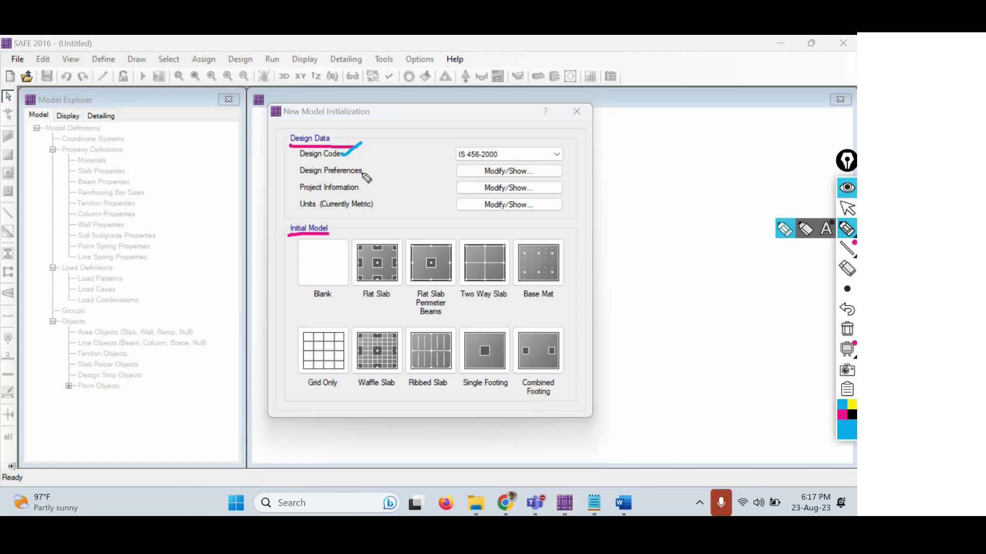
left_click_drag(364, 168, 381, 163)
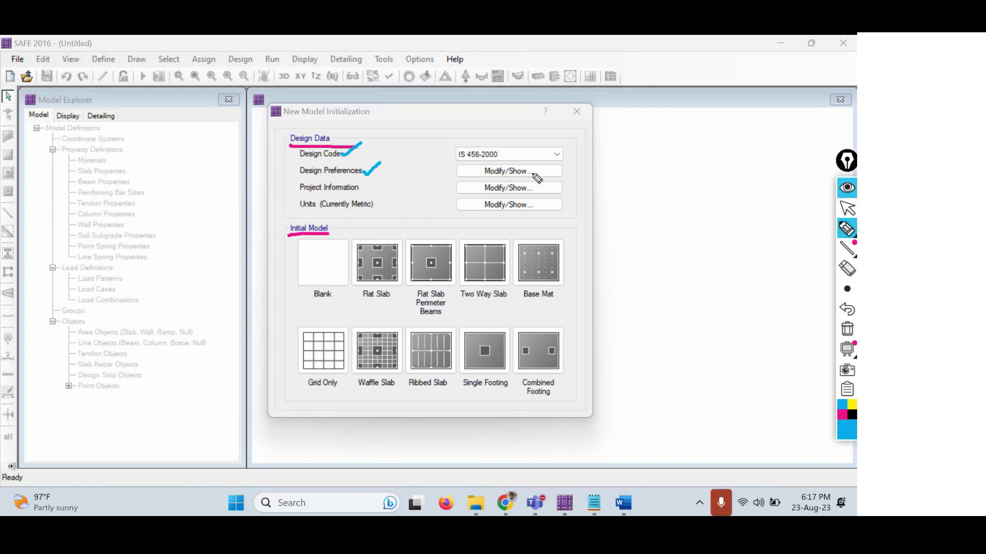
left_click_drag(545, 170, 558, 166)
Open the Design Preferences and move the dialog lower to uncover the Design Data settings.
left_click(847, 208)
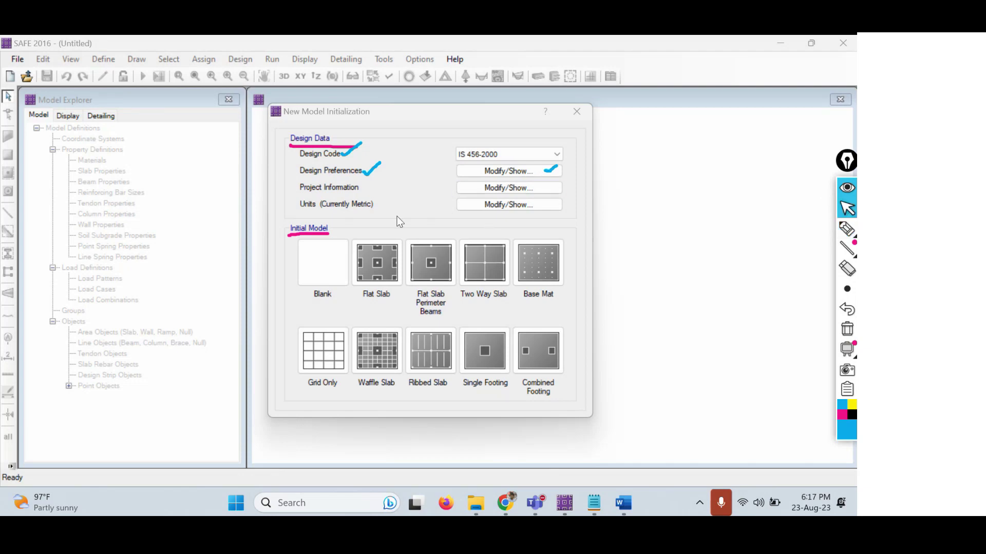
left_click(501, 172)
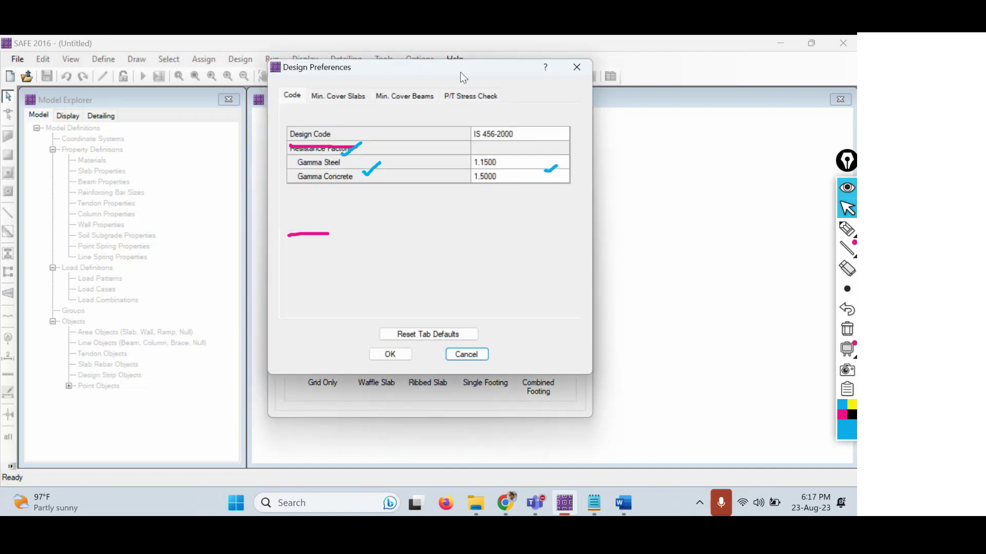
left_click_drag(460, 72, 522, 205)
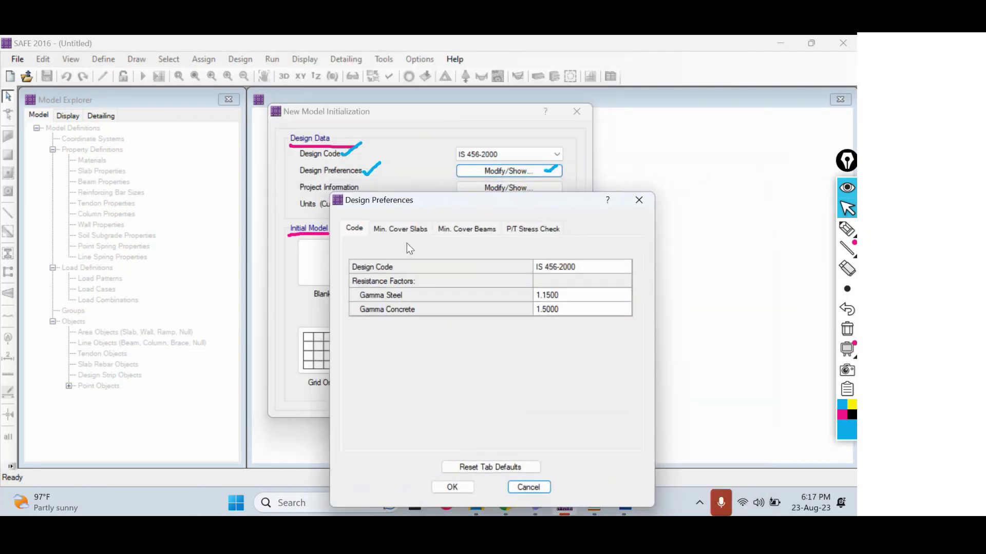
Review the list of available design codes in the Design Preferences and choose IS 456-2000.
left_click(562, 266)
left_click(562, 266)
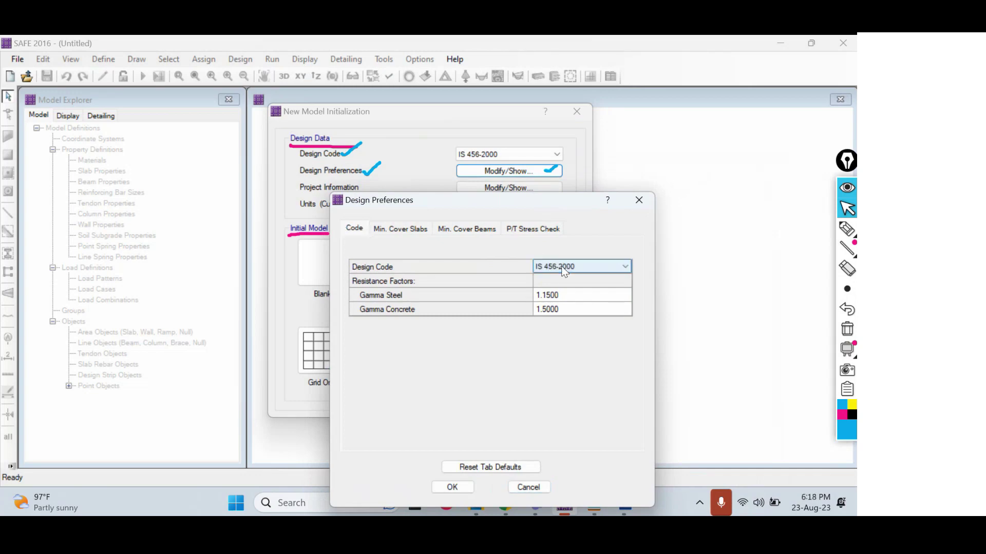
left_click(608, 265)
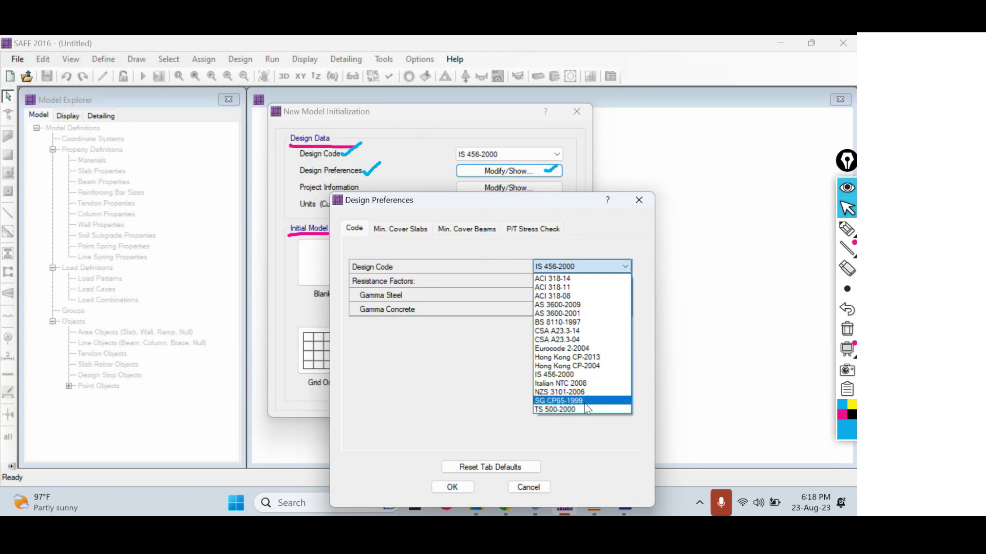
left_click(583, 375)
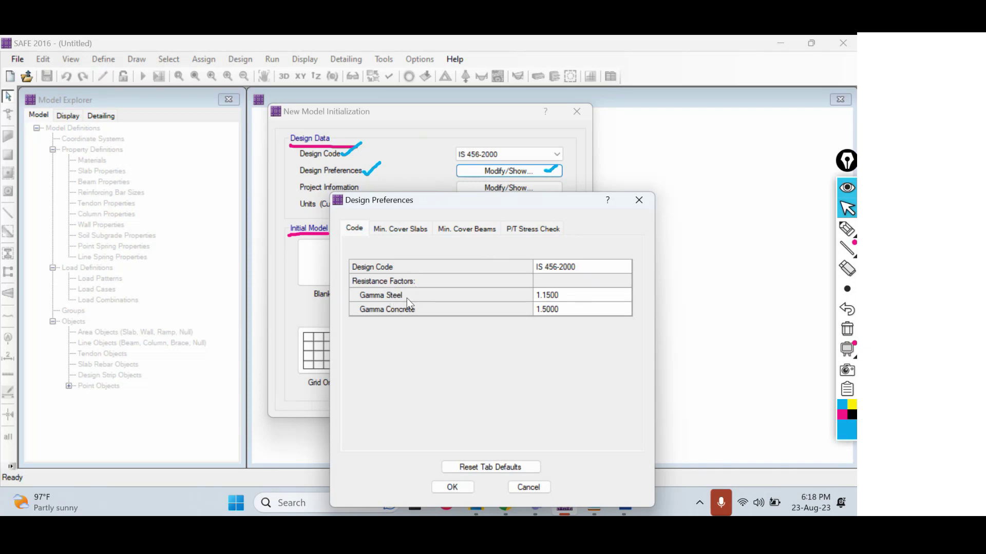
Examine the Gamma Steel and Gamma Concrete resistance factors of the design code.
left_click(551, 297)
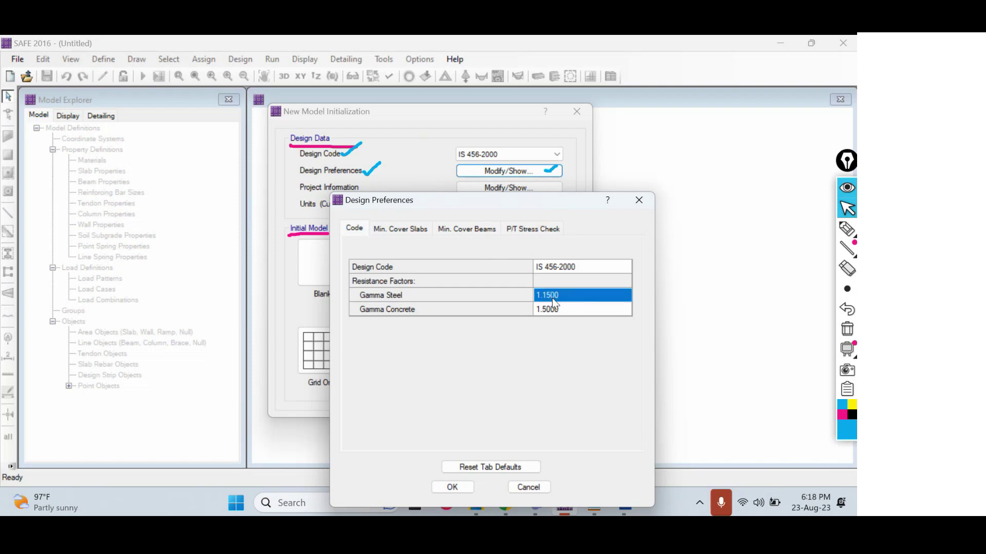
left_click(552, 298)
left_click(414, 306)
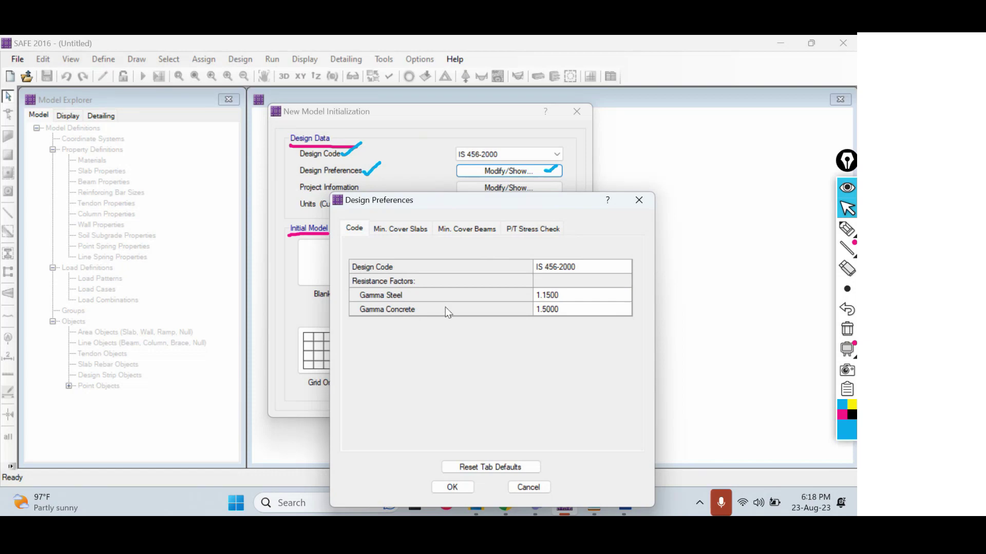
left_click(569, 310)
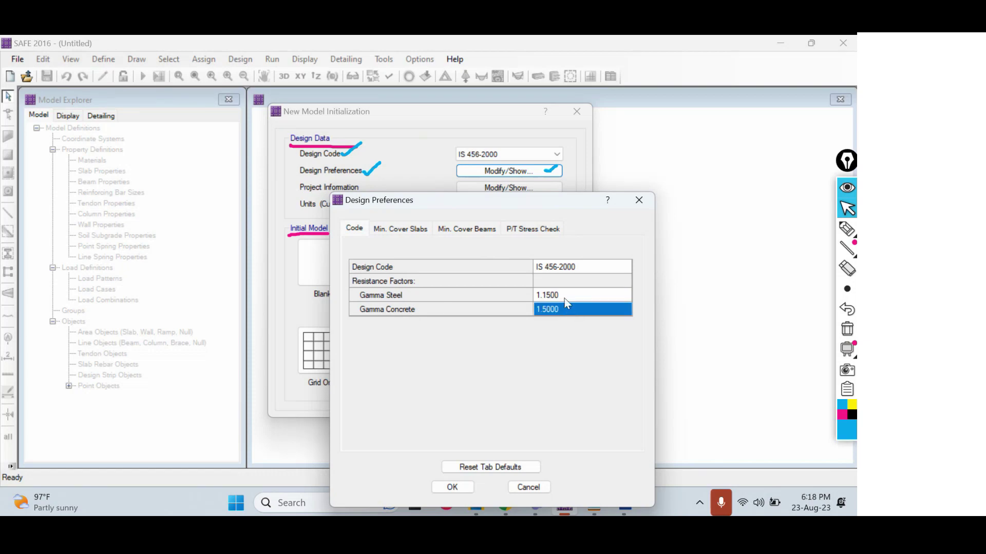
left_click(562, 293)
left_click(560, 295)
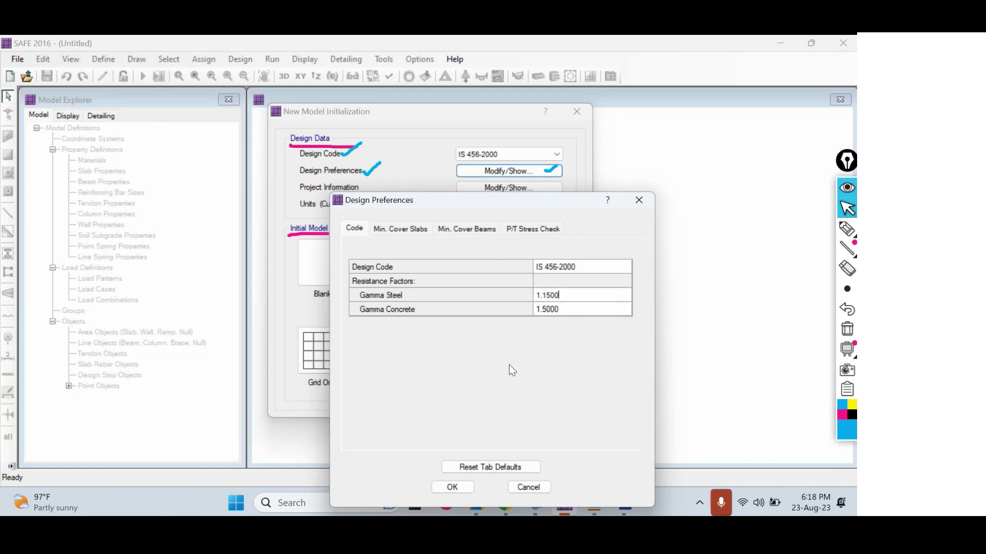
Try editing the Gamma Concrete resistance factor and restore its original value.
left_click(555, 310)
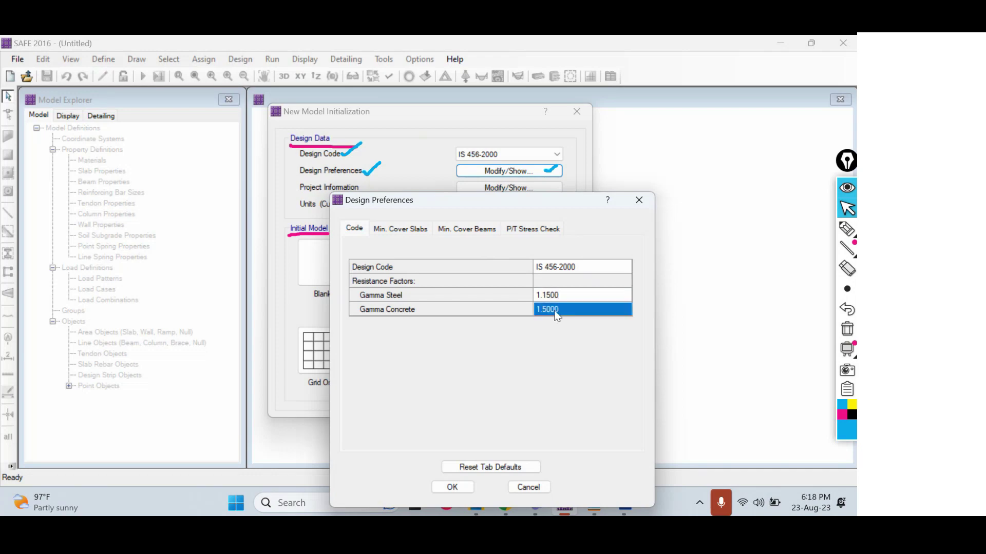
left_click(550, 309)
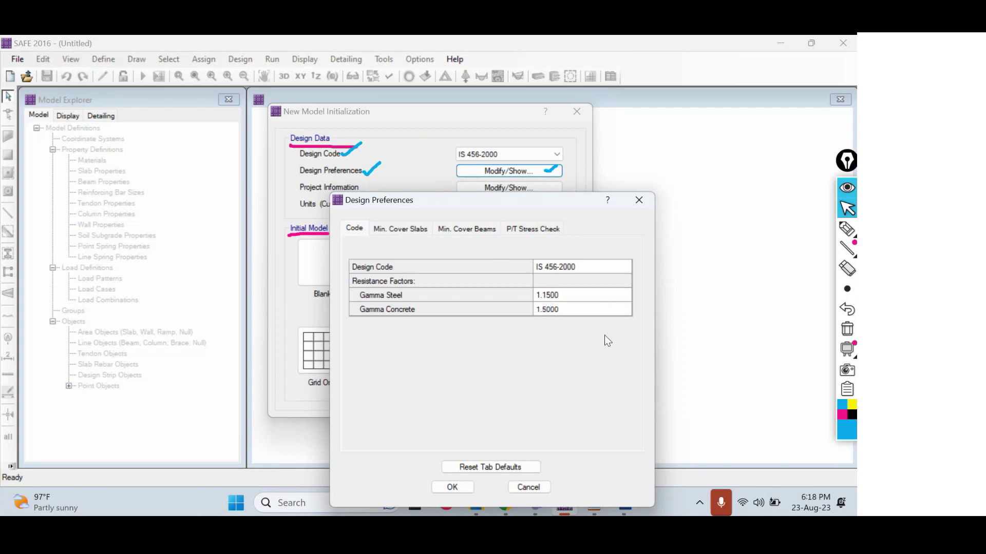
key("BackSpace")
type("6")
key("BackSpace")
type("5")
Try the One Way slab type for minimum reinforcing in the slab minimum cover preferences.
left_click(392, 231)
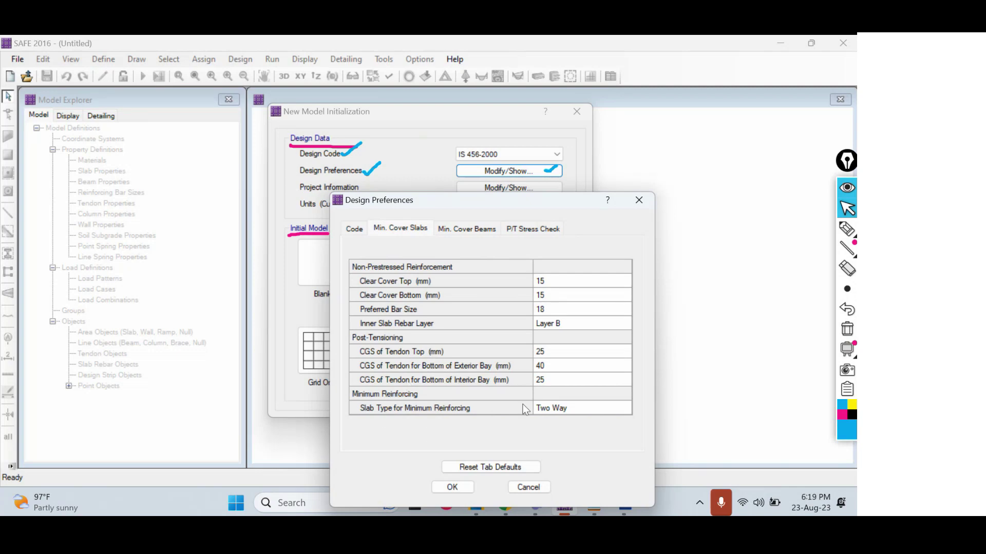
left_click(560, 409)
left_click(625, 408)
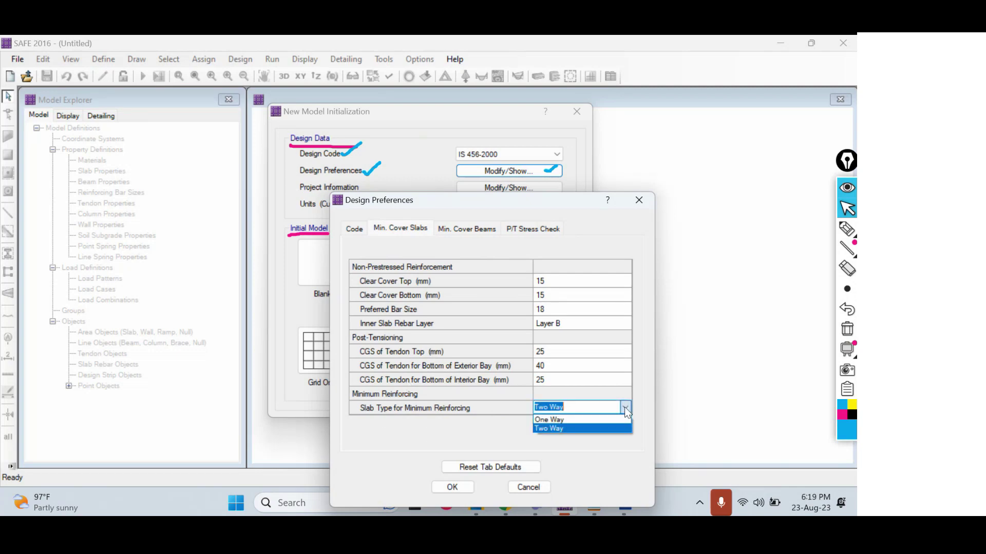
left_click(611, 419)
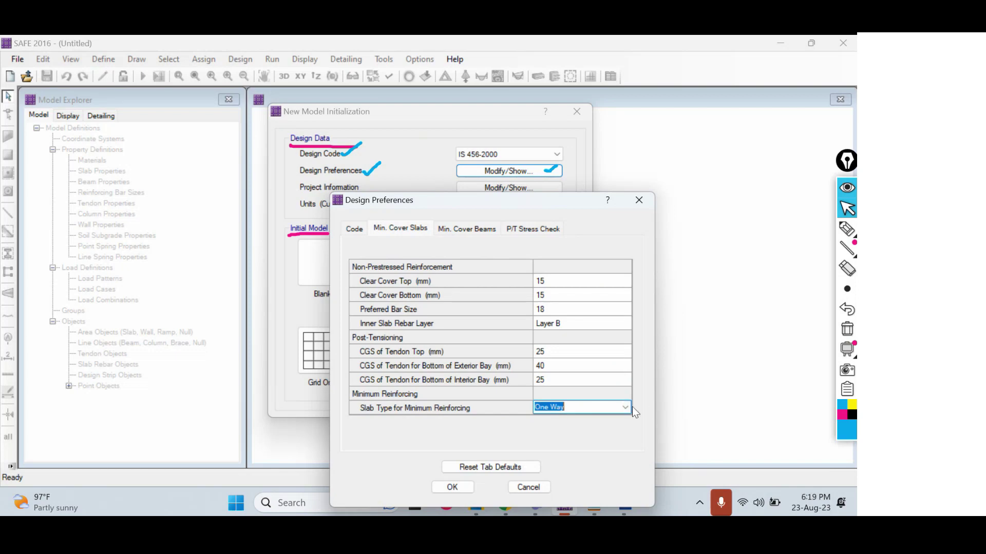
left_click(626, 408)
left_click(578, 440)
Review the beam minimum cover and P/T stress check preferences and close the Design Preferences without saving.
left_click(461, 230)
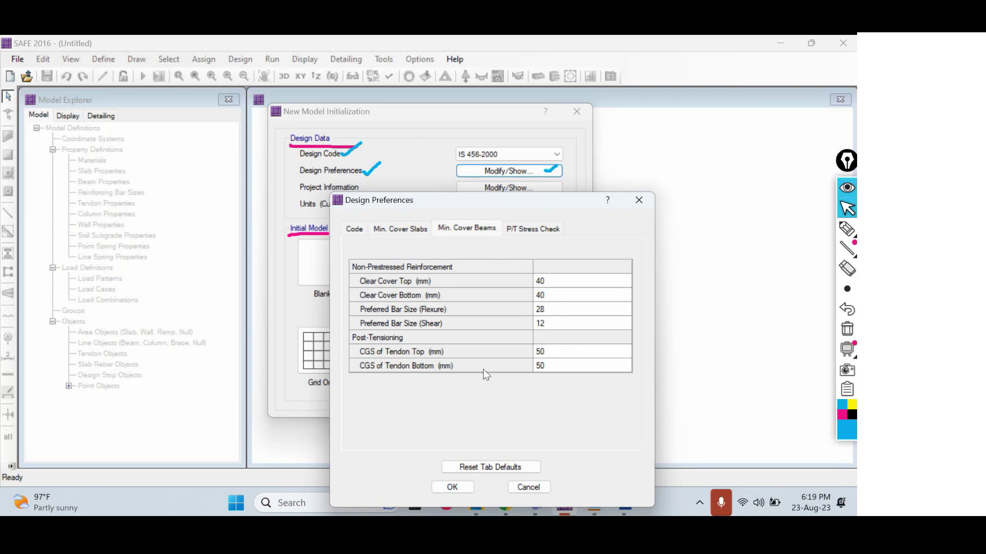
left_click(518, 229)
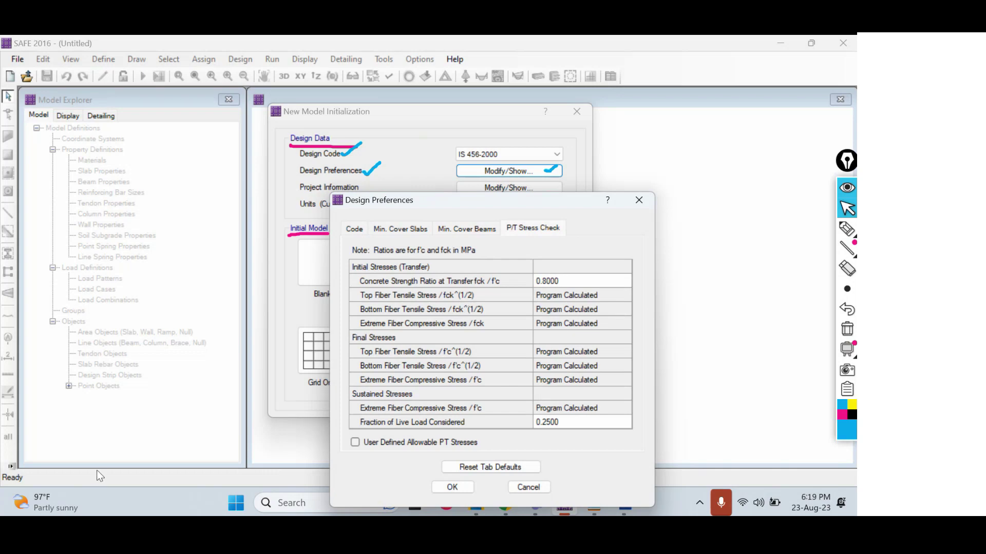
left_click(638, 200)
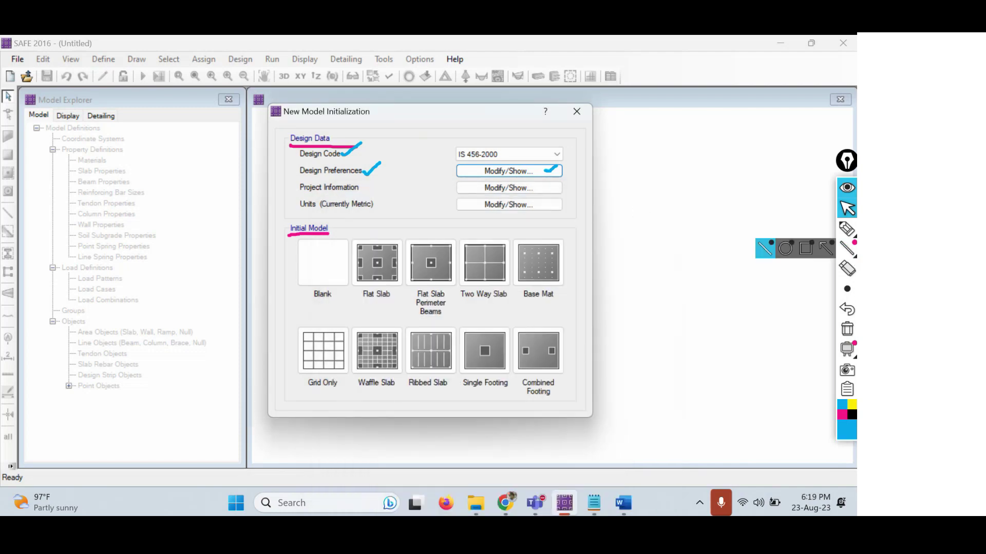
Add blue ticks beside Project Information and on its Modify/Show option with the annotation pen.
left_click(847, 229)
left_click_drag(364, 191, 379, 179)
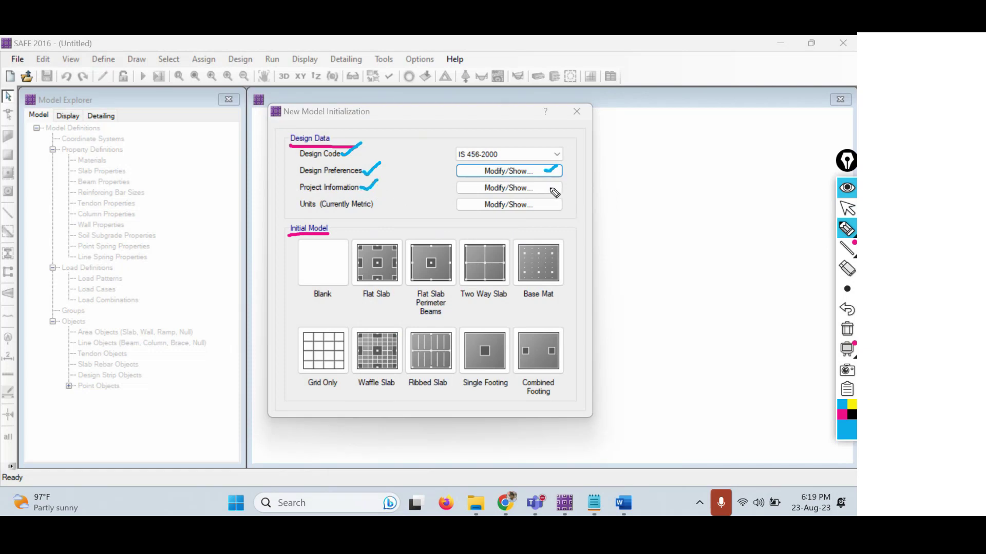
left_click_drag(548, 188, 560, 181)
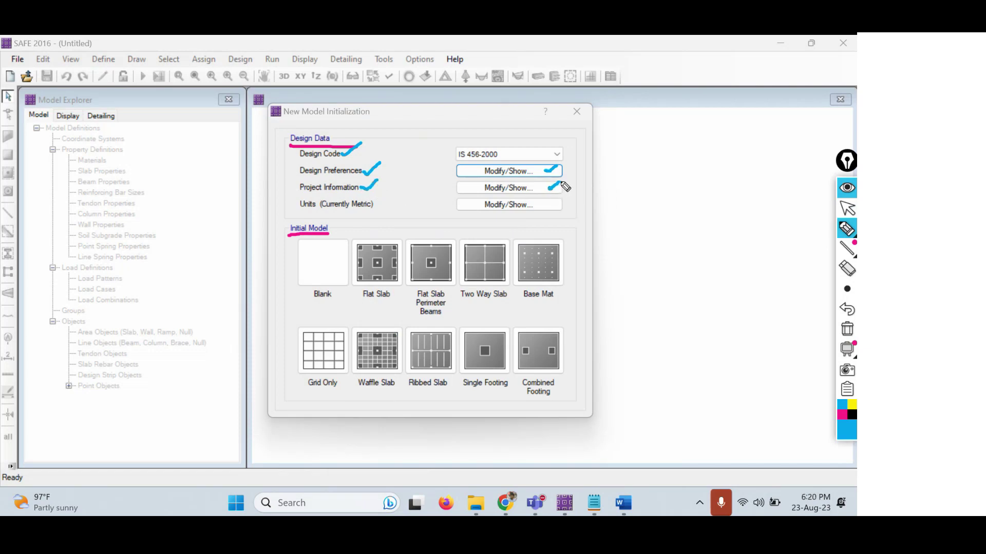
left_click(847, 208)
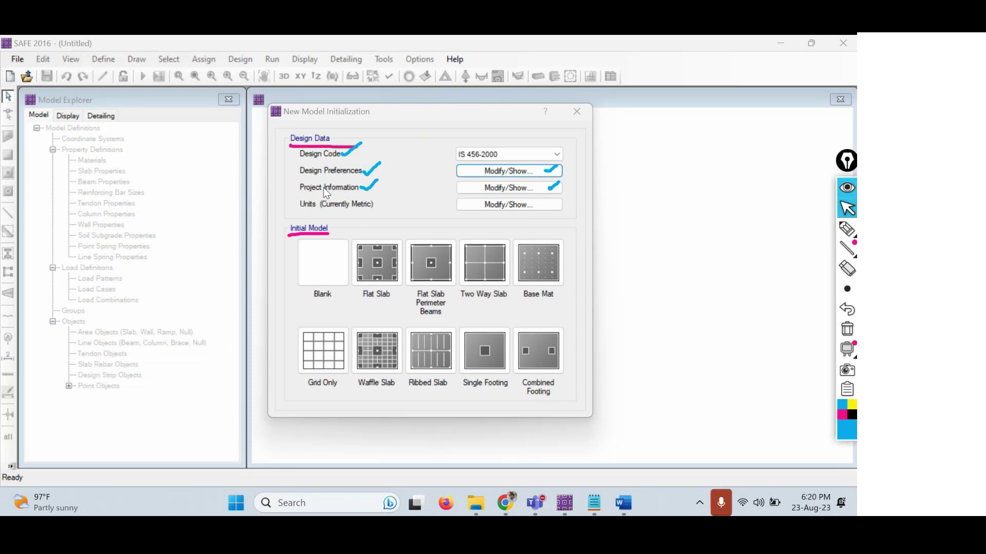
Open the Project Information beside the Design Data and enter the client's name, project name G+3 Building and project number 01.
left_click(504, 188)
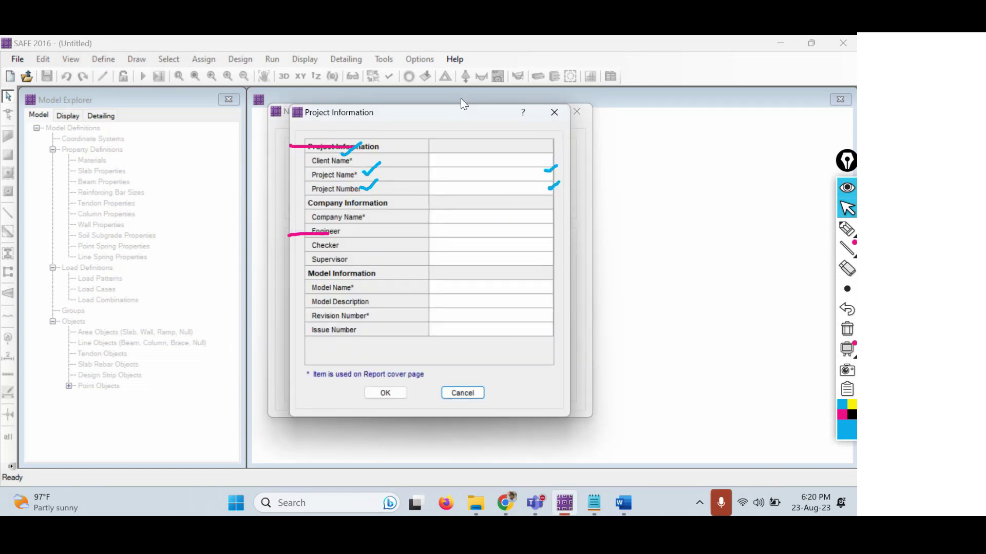
left_click_drag(449, 114, 717, 114)
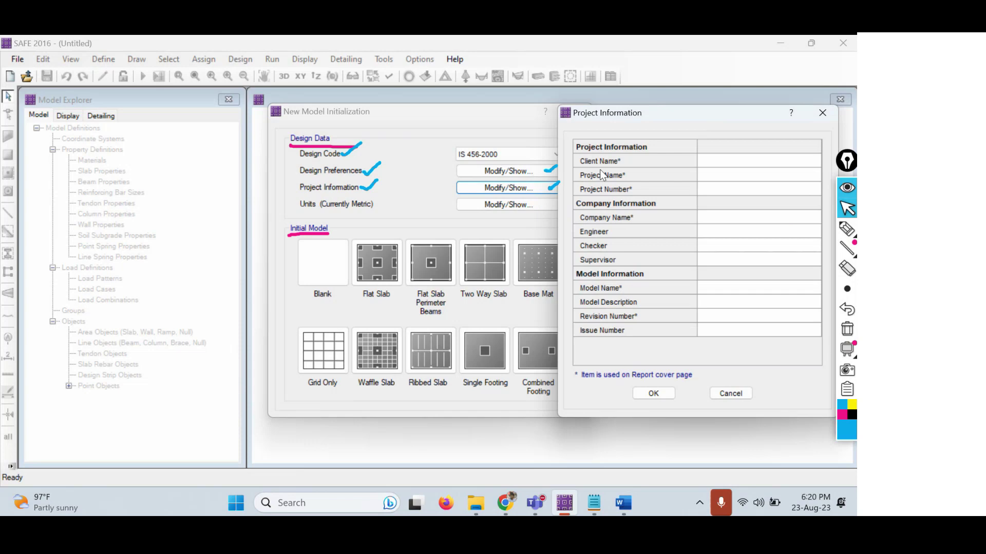
left_click(720, 161)
left_click(721, 160)
type("Kiran")
left_click(723, 179)
left_click(723, 179)
type("G+3 Building")
left_click(715, 195)
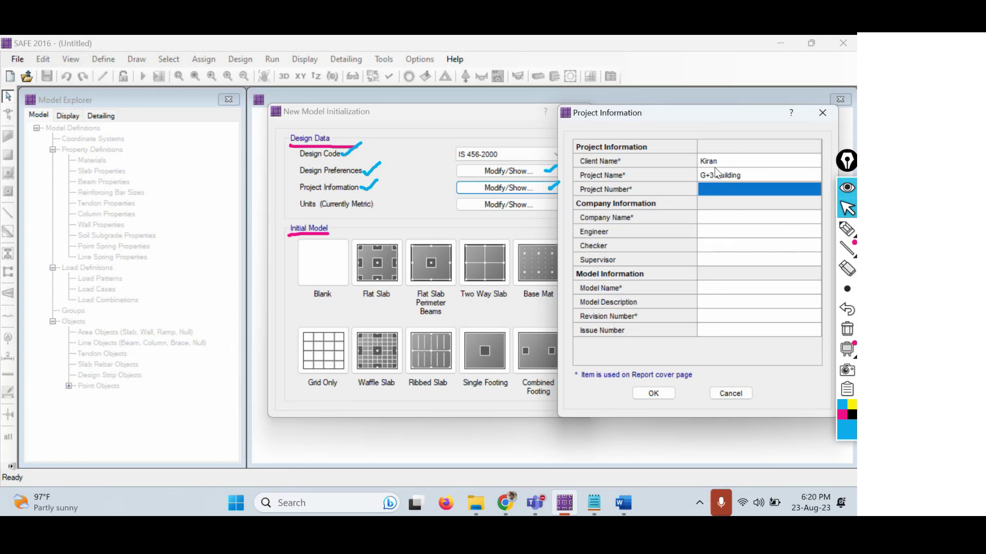
left_click(711, 162)
left_click(713, 191)
type("01")
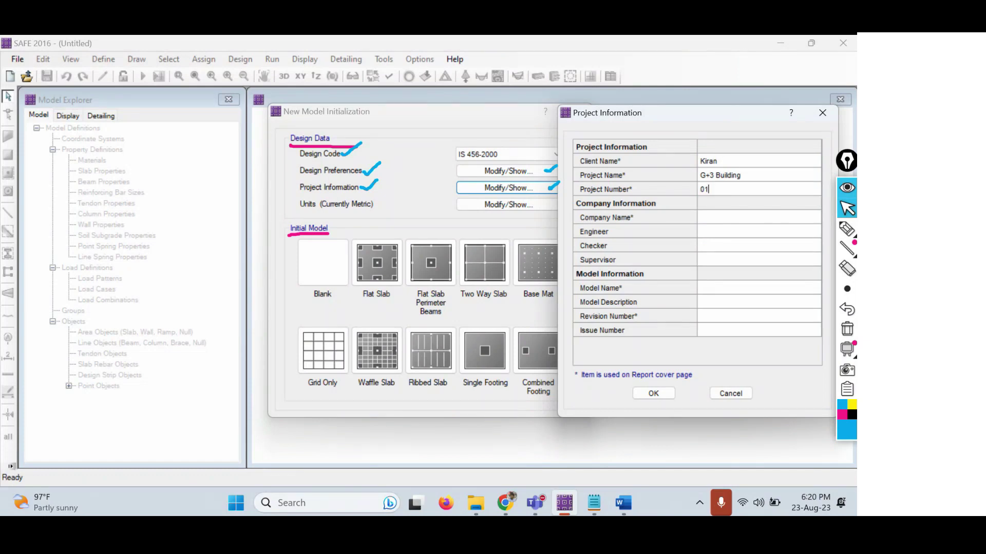
Enter company name CIVILEdu, model name Footings and revision number 01, and close the Project Information without saving.
left_click(713, 219)
left_click(713, 220)
type("CIVILEdu")
left_click(739, 290)
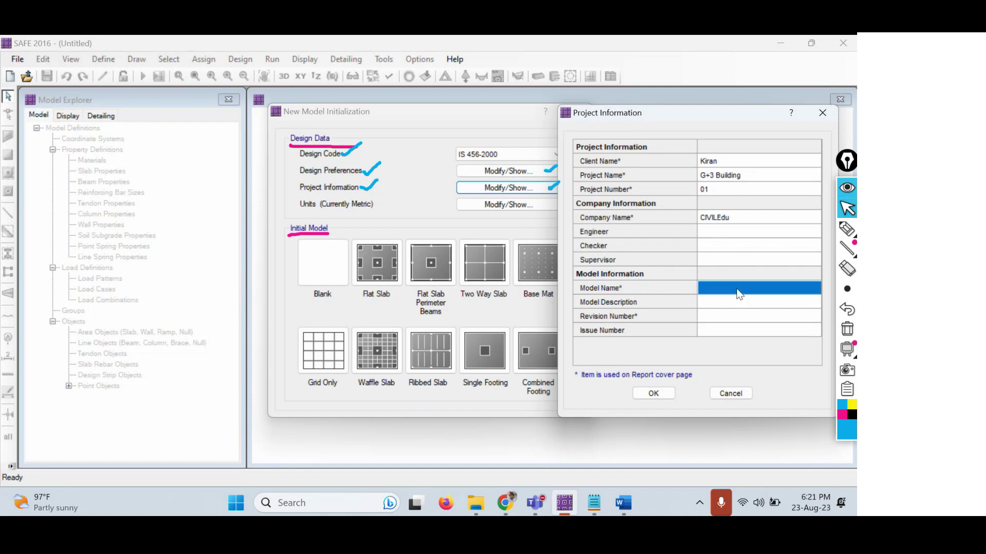
left_click(737, 289)
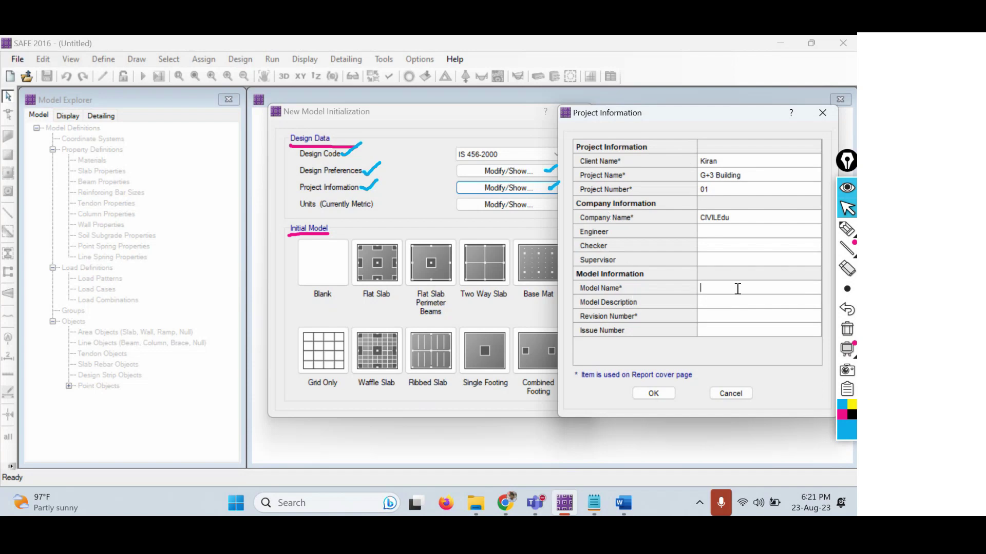
type("Footings")
left_click(717, 319)
left_click(718, 314)
type("01")
left_click(731, 393)
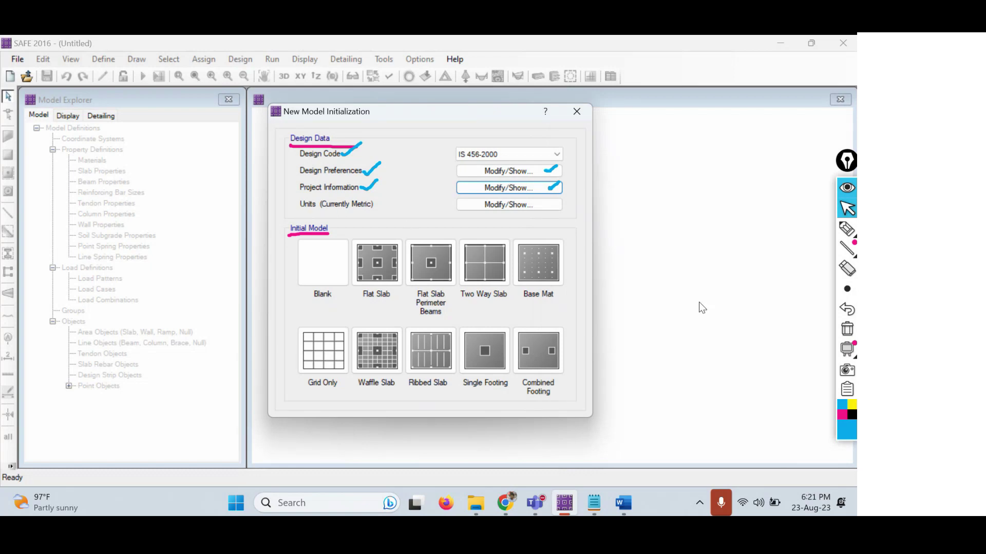
Add blue ticks beside Units and on its Modify/Show option with the annotation pen.
left_click(847, 228)
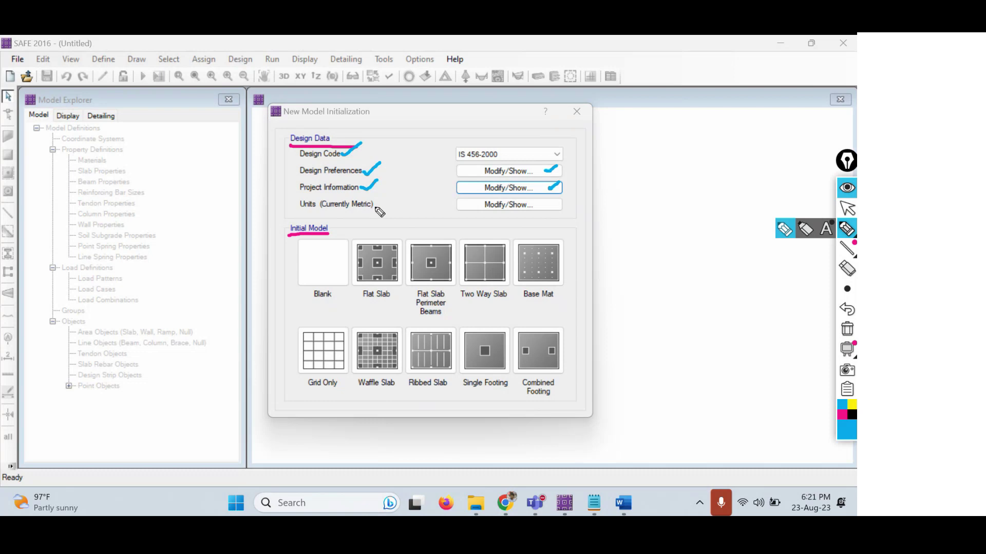
left_click_drag(374, 205, 394, 200)
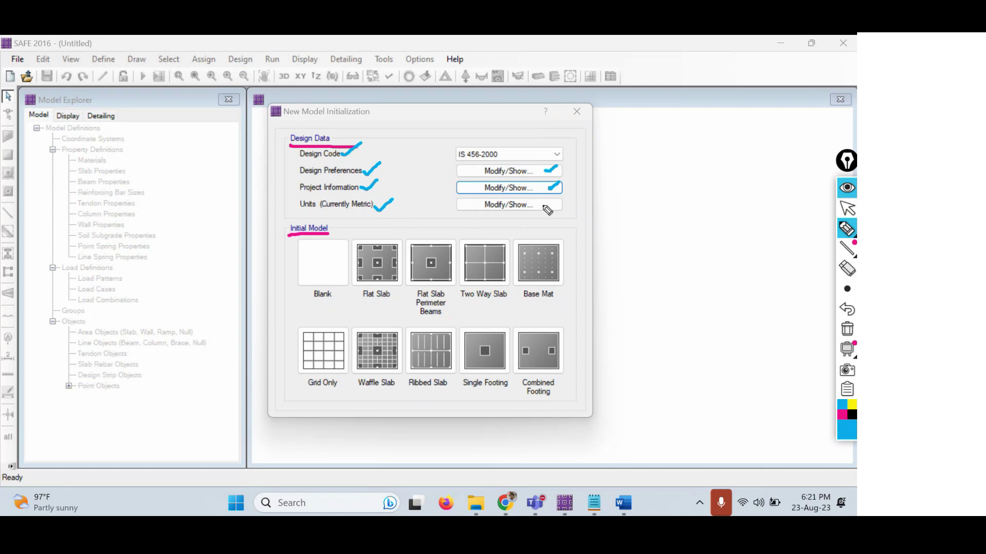
mouse_move(553, 204)
left_mouse_down()
mouse_move(557, 210)
mouse_move(573, 194)
left_mouse_up()
left_click(847, 208)
Open the Units settings and erase all pen annotations from the screen.
left_click(511, 208)
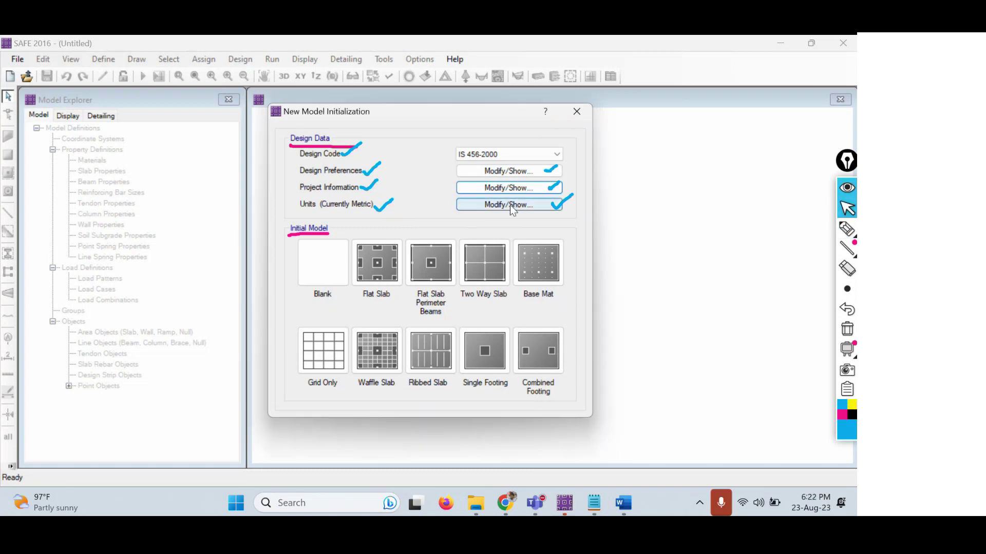
left_click(511, 206)
mouse_move(433, 49)
left_mouse_down()
mouse_move(726, 71)
mouse_move(419, 75)
mouse_move(463, 67)
left_mouse_up()
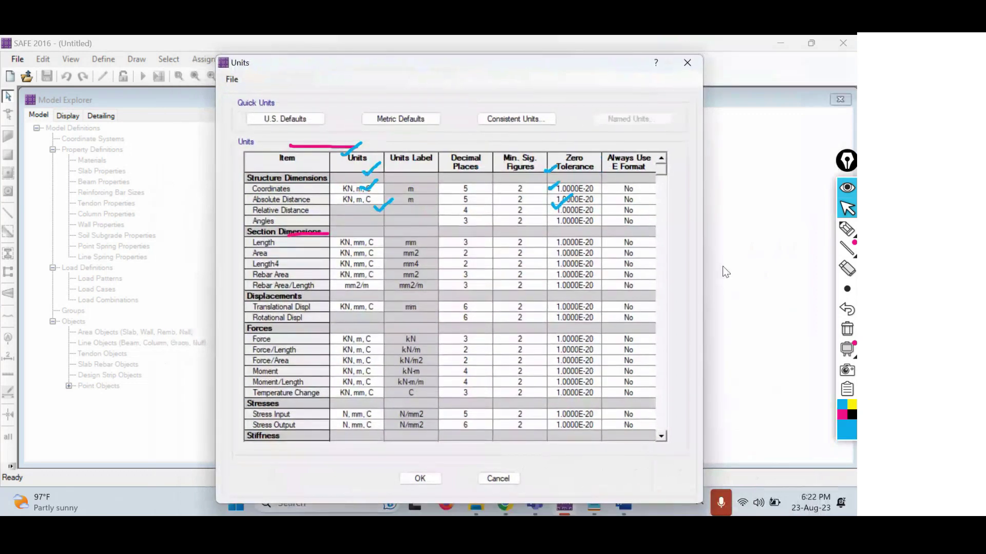
left_click(846, 329)
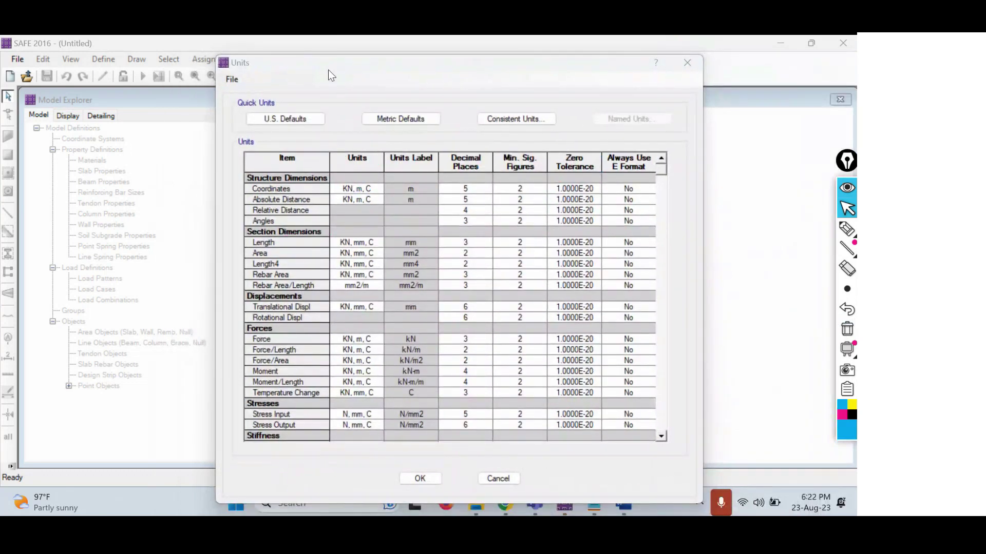
left_click_drag(330, 71, 328, 58)
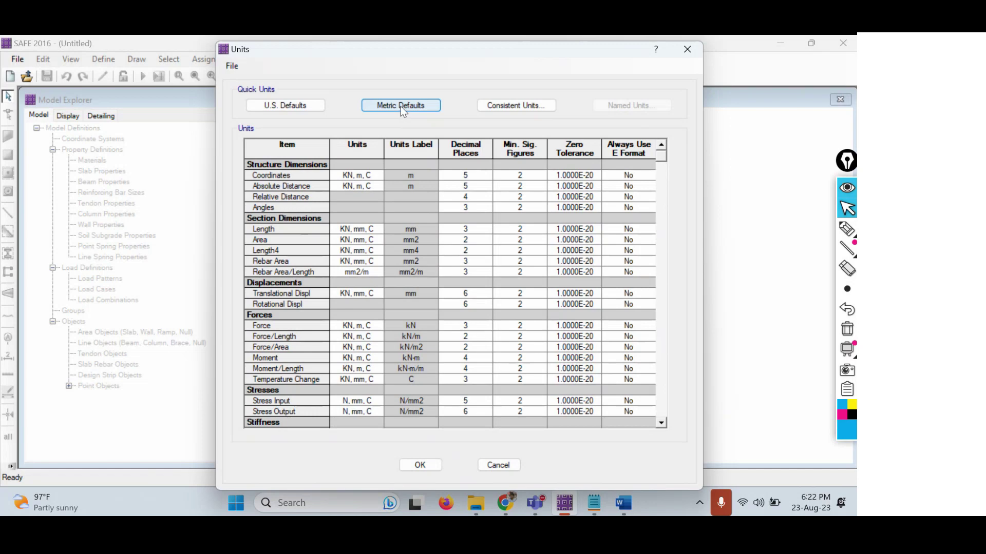
Preview the U.S. default units, return to the metric defaults and close the Units settings without saving.
left_click(420, 173)
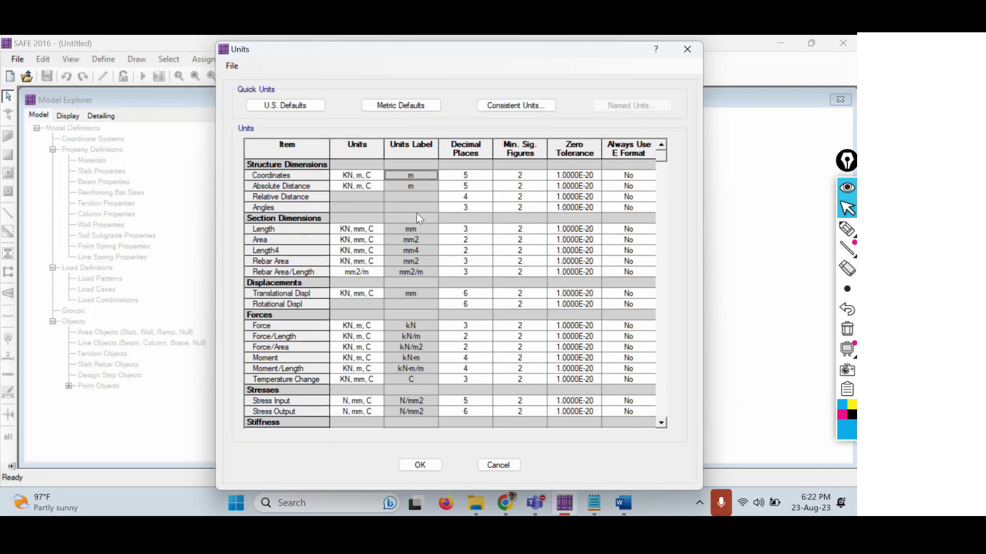
left_click(287, 105)
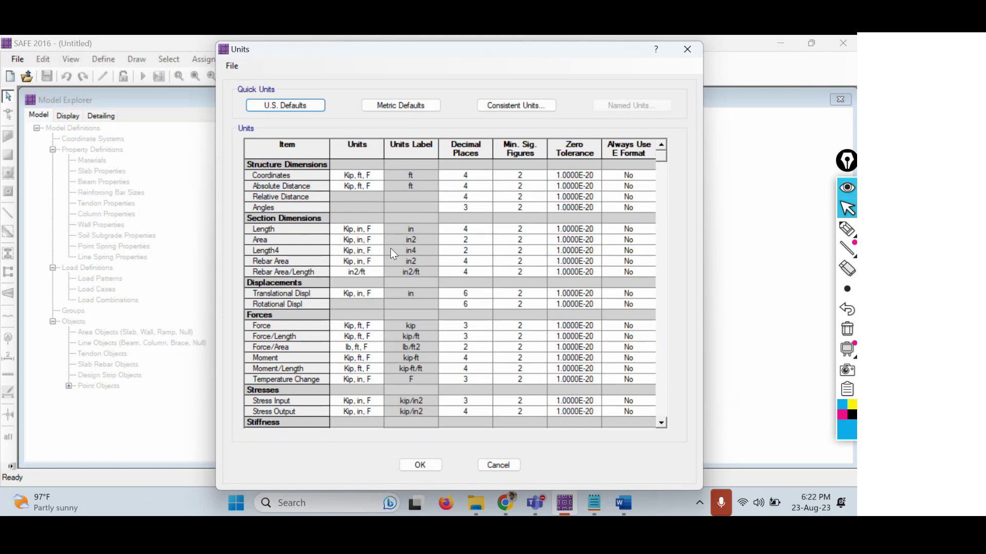
left_click(403, 106)
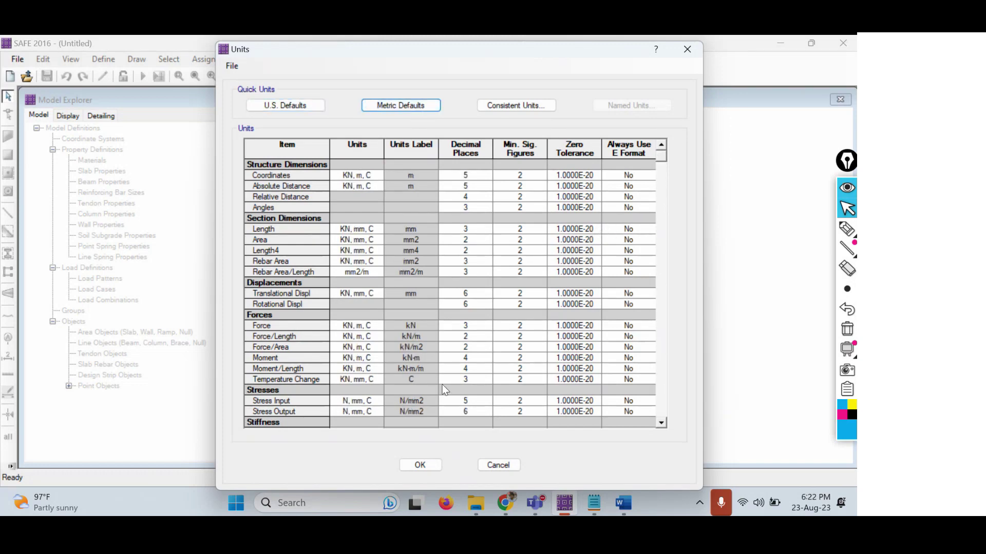
left_click(688, 48)
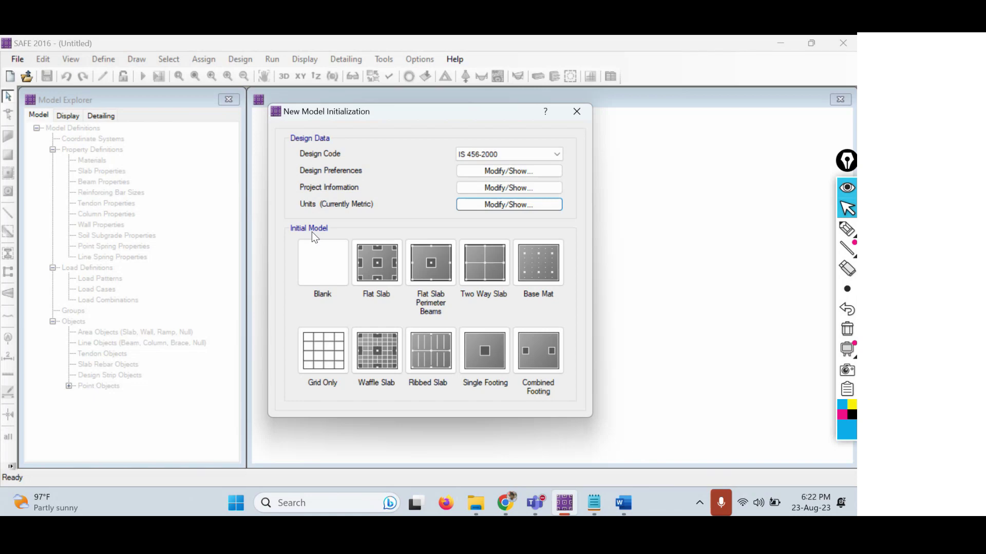
Tick the Blank initial model in pink with the annotation pen, and move the New Model Initialization dialog aside and back.
left_click(847, 229)
left_click(842, 415)
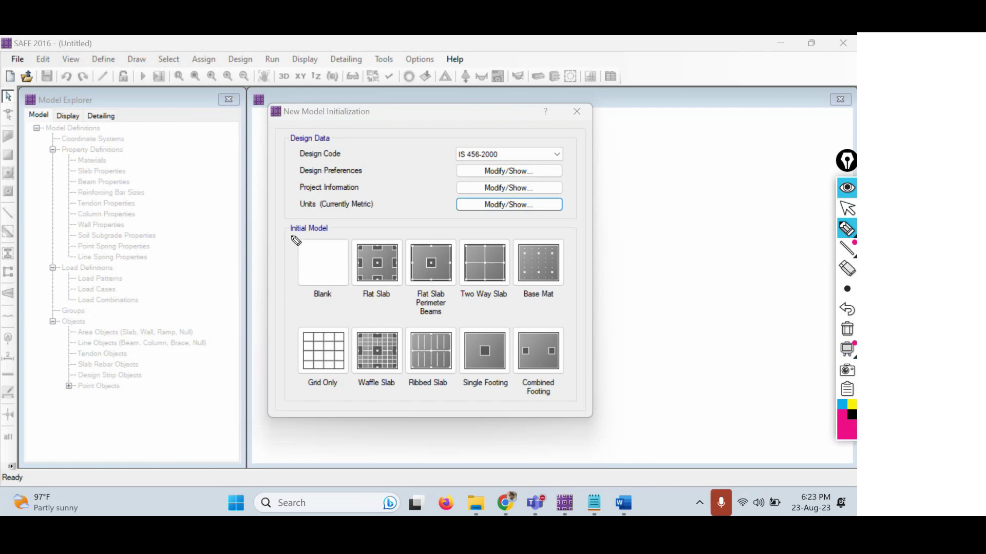
left_click_drag(313, 262, 337, 250)
left_click(847, 207)
left_click_drag(429, 111, 0, 198)
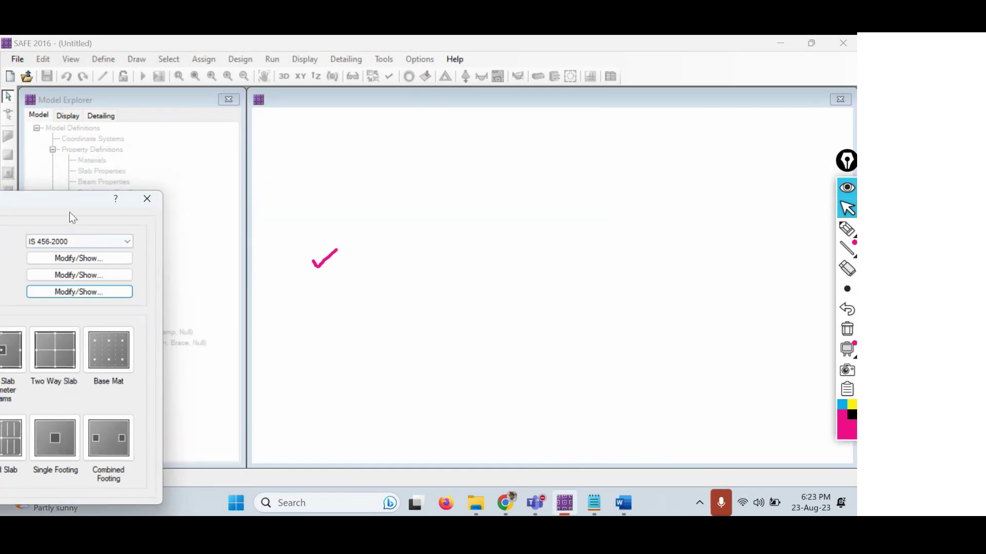
left_click_drag(63, 202, 484, 115)
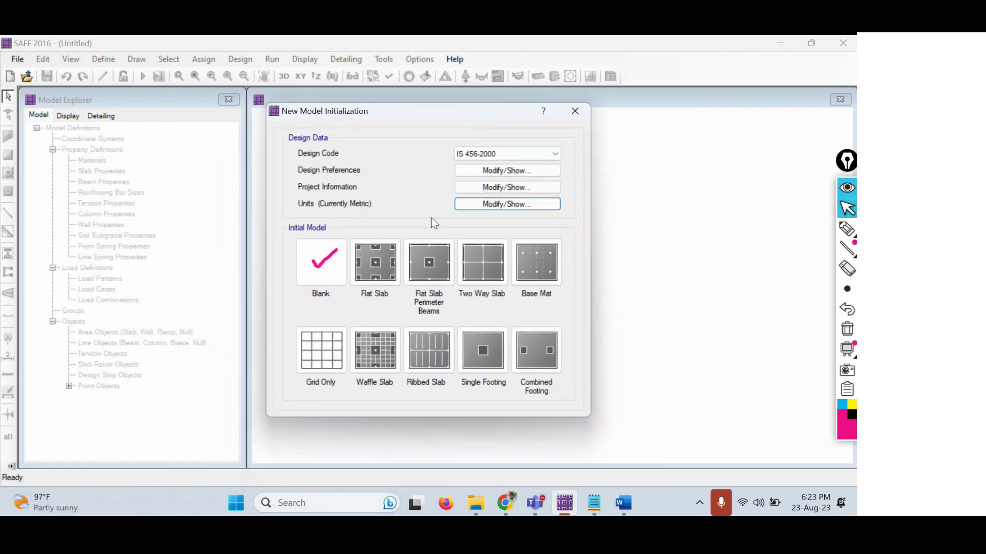
View the Flat Slab template settings and the Grid Only coordinate system definition, cancelling both.
left_click(376, 262)
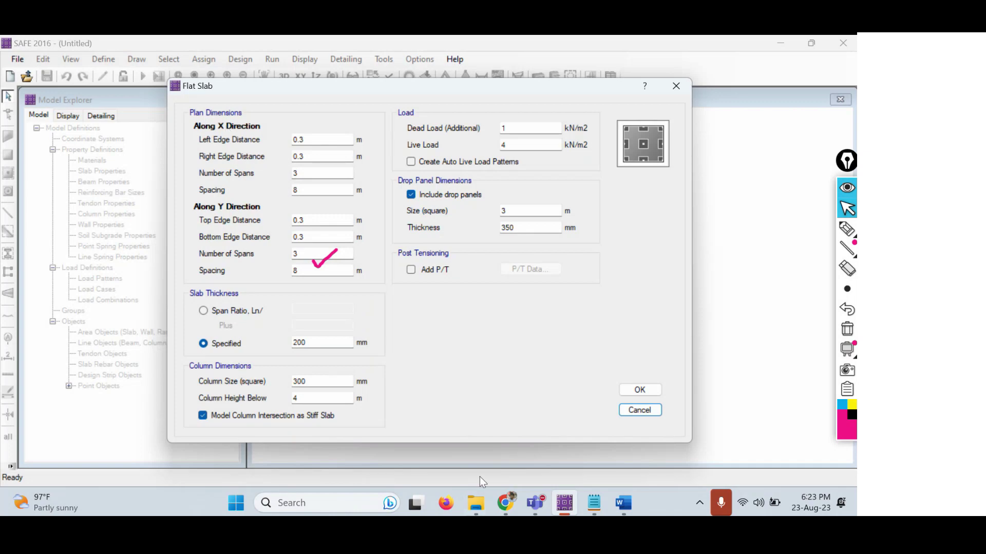
left_click(640, 410)
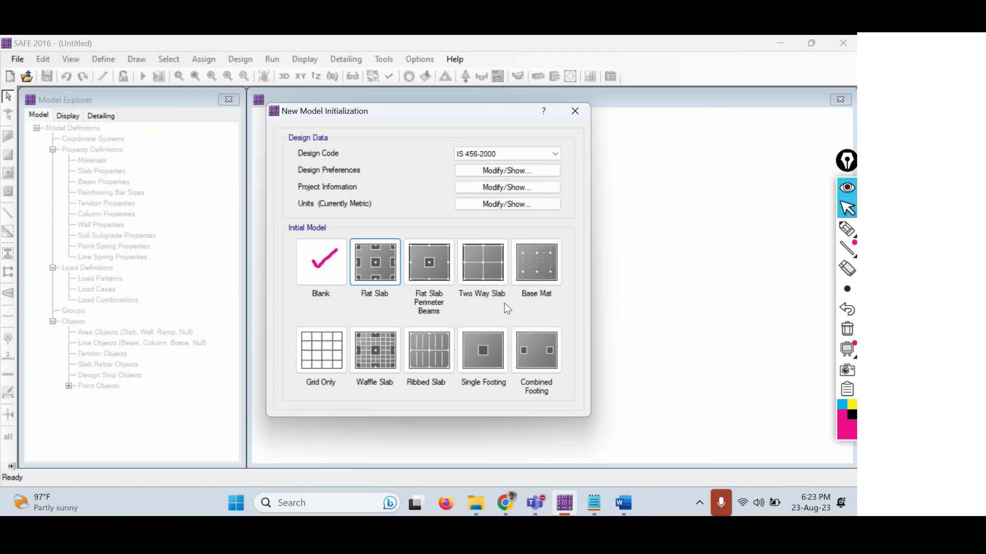
left_click(322, 346)
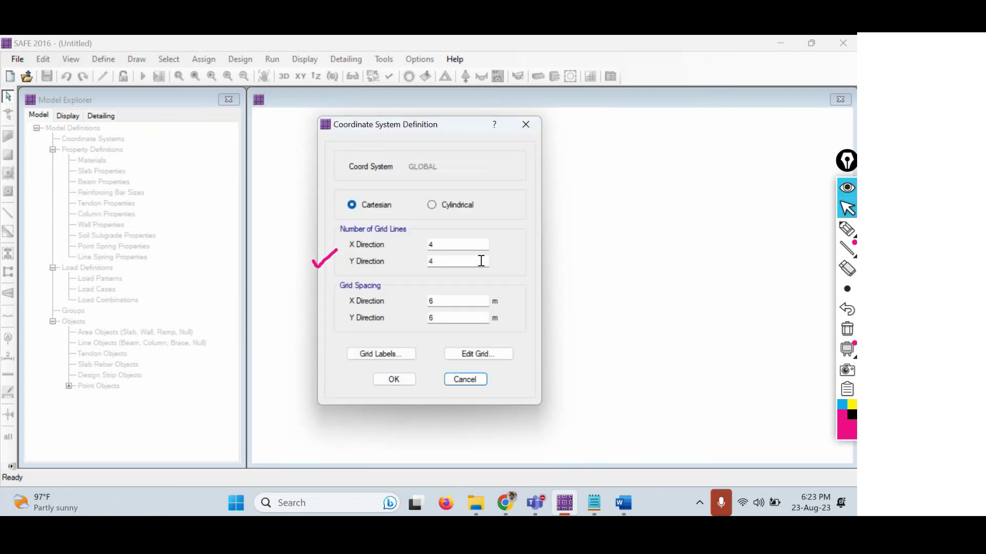
left_click(470, 383)
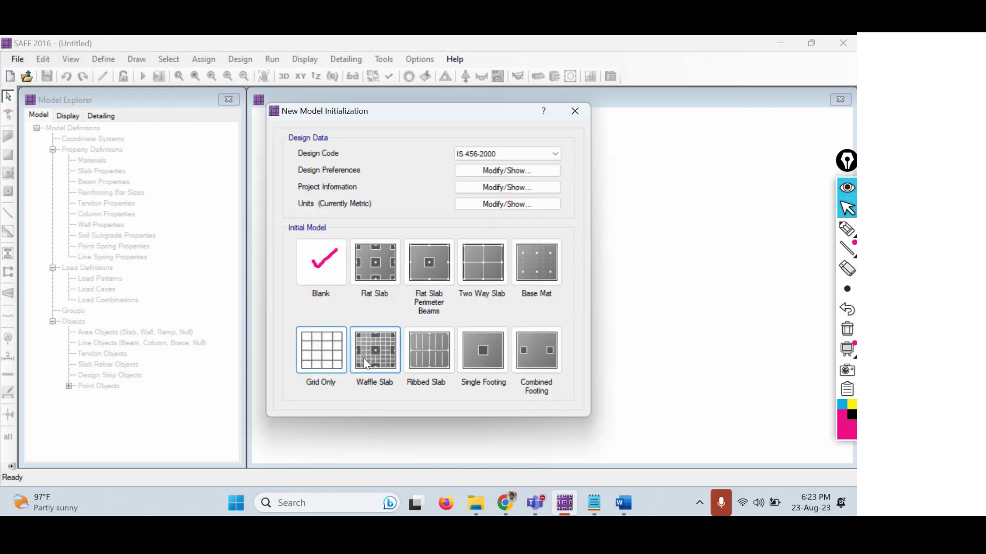
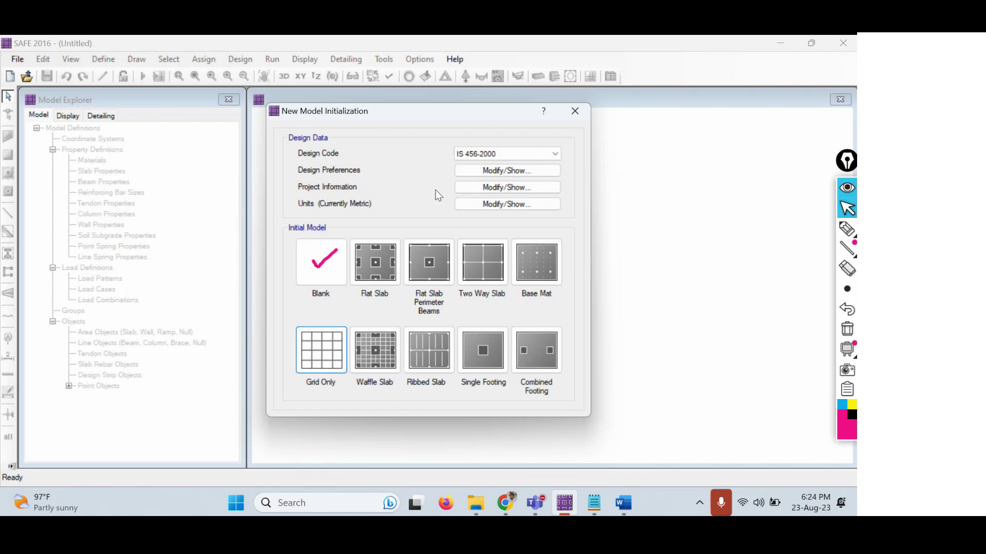
Close the New Model Initialization without creating a model and erase the pen annotations.
left_click(573, 112)
left_click(847, 333)
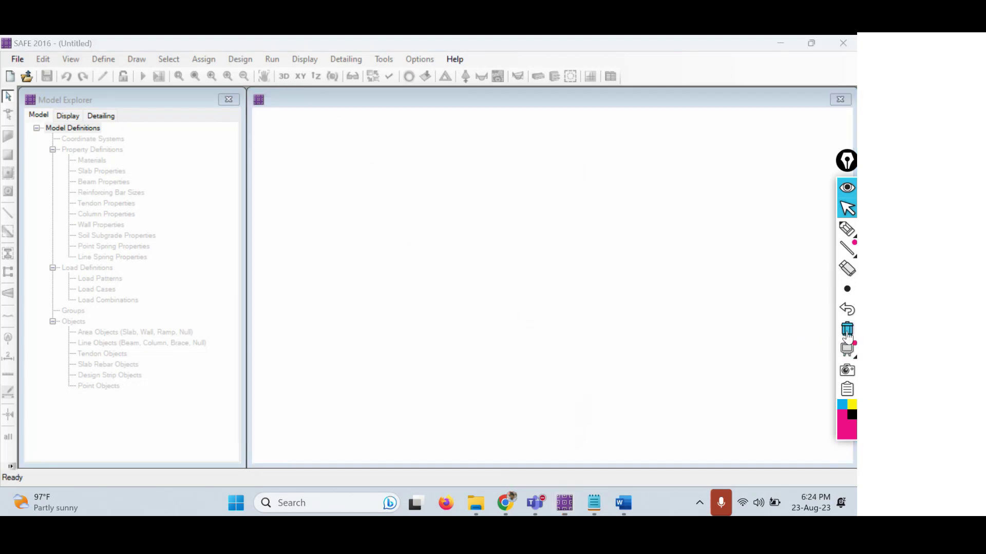
Start a new model to view its default initialization settings, and close it without creating a model.
left_click(17, 59)
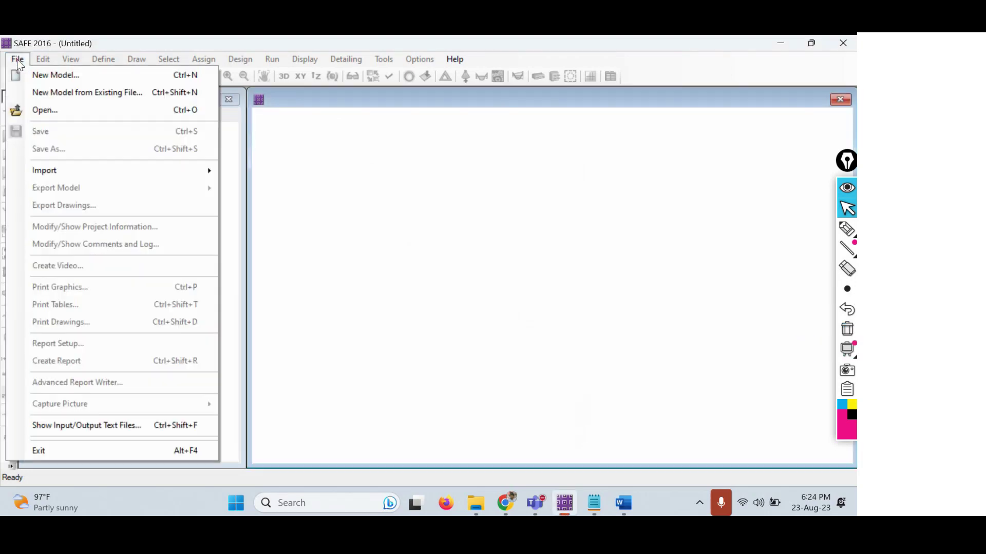
left_click(47, 76)
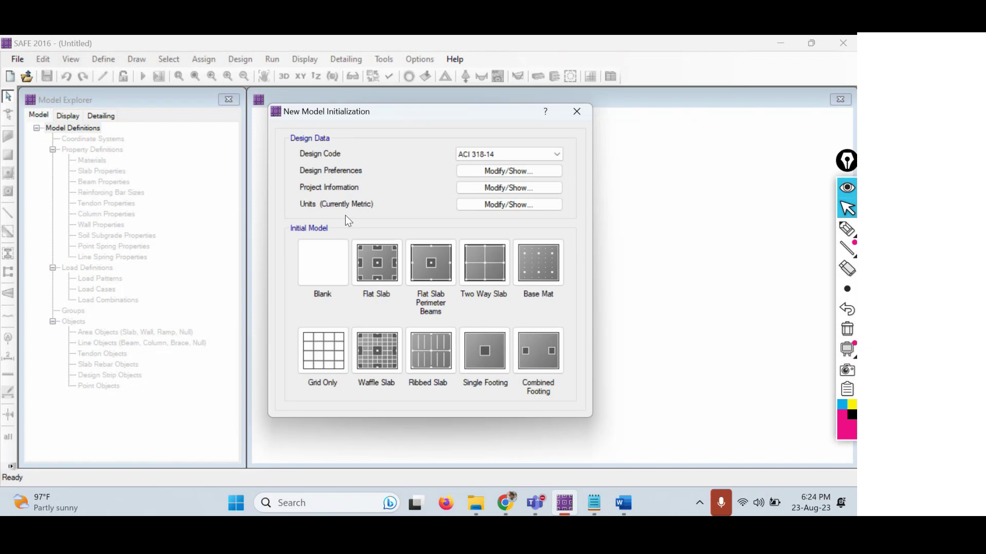
left_click(575, 112)
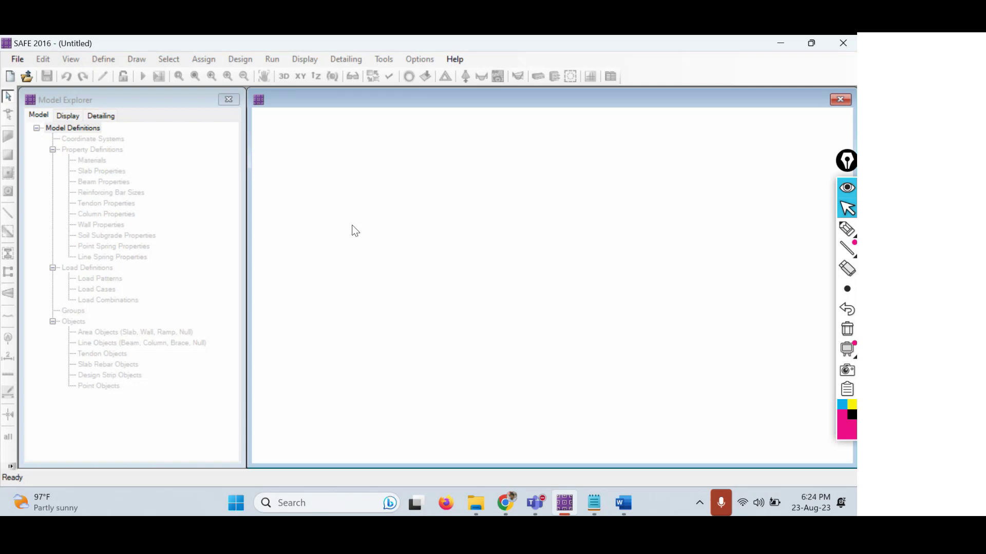
Switch to Notepad and add a line with a person's first name and ---- CIVIL Edu, with 2020 - on the line below.
left_click(592, 497)
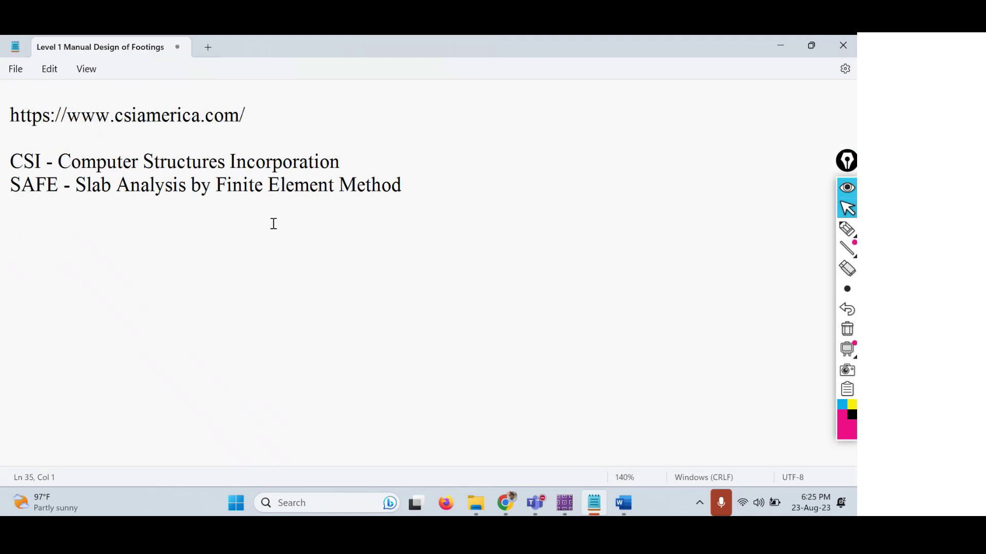
type("Kiran")
key("Return")
type("20")
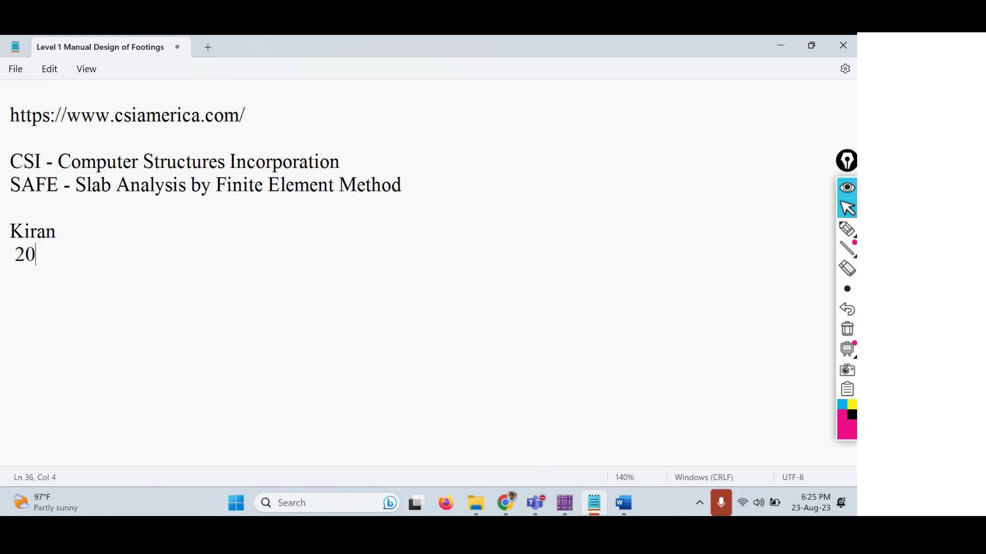
type("20 -")
left_click(56, 231)
type("---- CIVIL Edu")
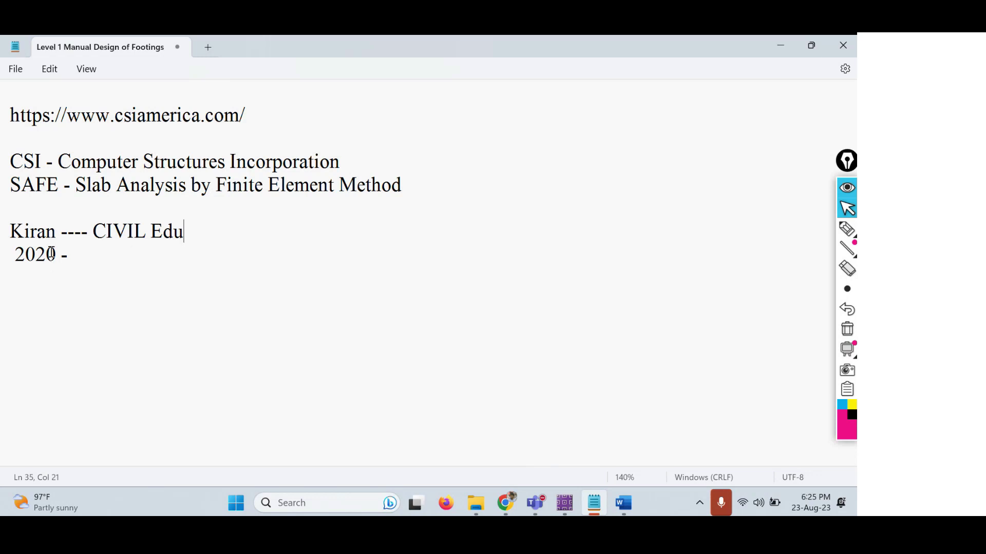
Complete the 2020 line with G + 2 and highlight the person's name.
left_click_drag(19, 253, 261, 239)
left_click(95, 256)
left_click_drag(92, 231, 210, 239)
left_click(105, 256)
type("G+2")
key("Left")
key("Left")
key("Right")
double_click(53, 232)
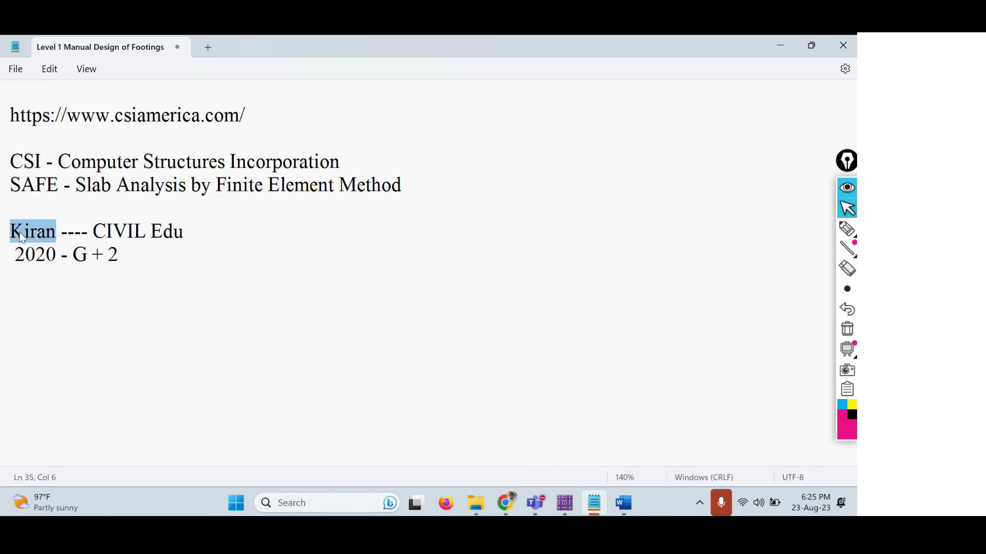
Add a line below the 2020 entry reading 2023 - G + 4.
left_click(118, 254)
key("Return")
key("Tab")
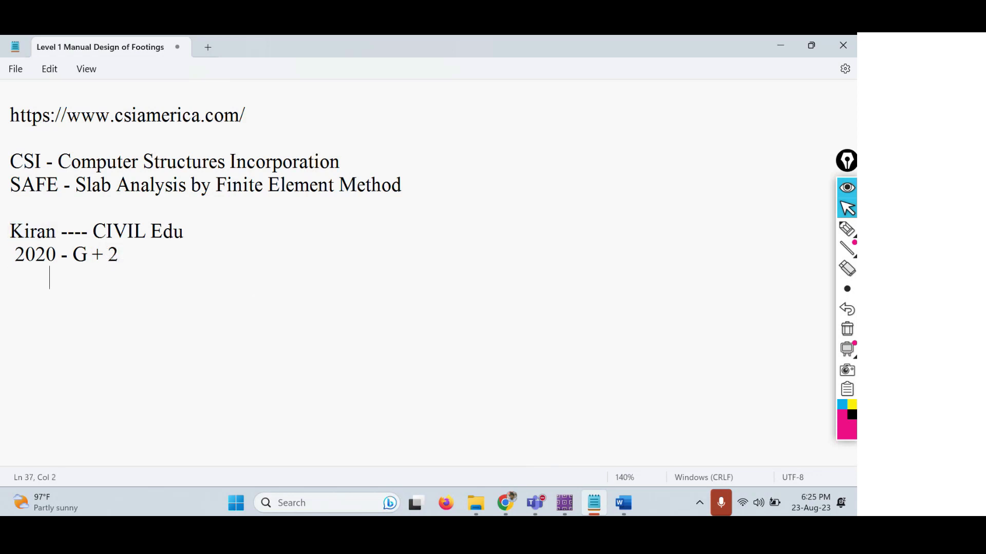
key("BackSpace")
type("2023 -")
left_click_drag(19, 277, 45, 277)
left_click_drag(94, 232, 214, 248)
left_click(103, 271)
left_click_drag(137, 255, 78, 254)
left_click(91, 277)
type("G")
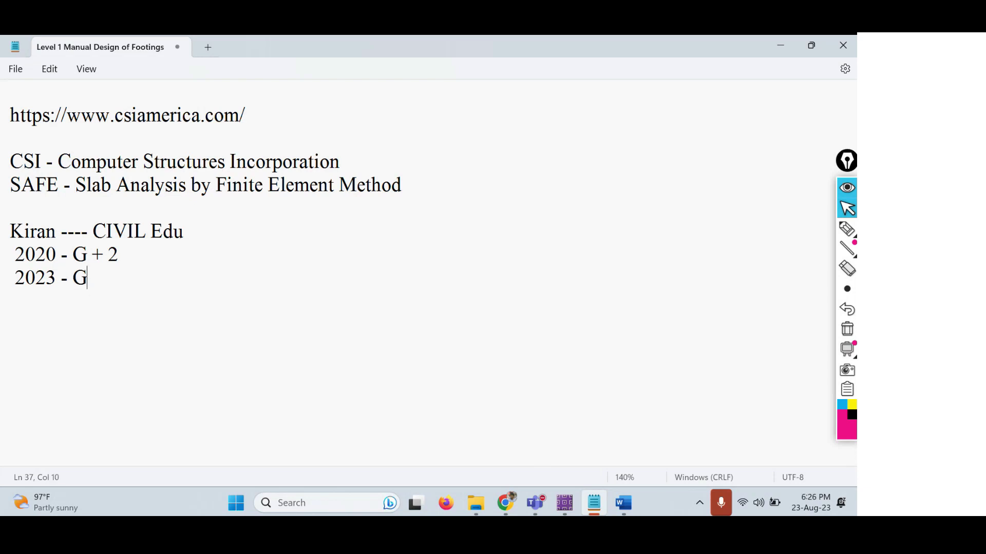
type("+4")
key("Left")
key("Left")
key("Right")
Highlight the G + 4 and G + 2 entries to compare the 2020 and 2023 lines.
double_click(113, 278)
left_click_drag(131, 279, 109, 277)
left_click_drag(130, 276, 113, 279)
left_click(132, 263)
left_click_drag(131, 254, 77, 255)
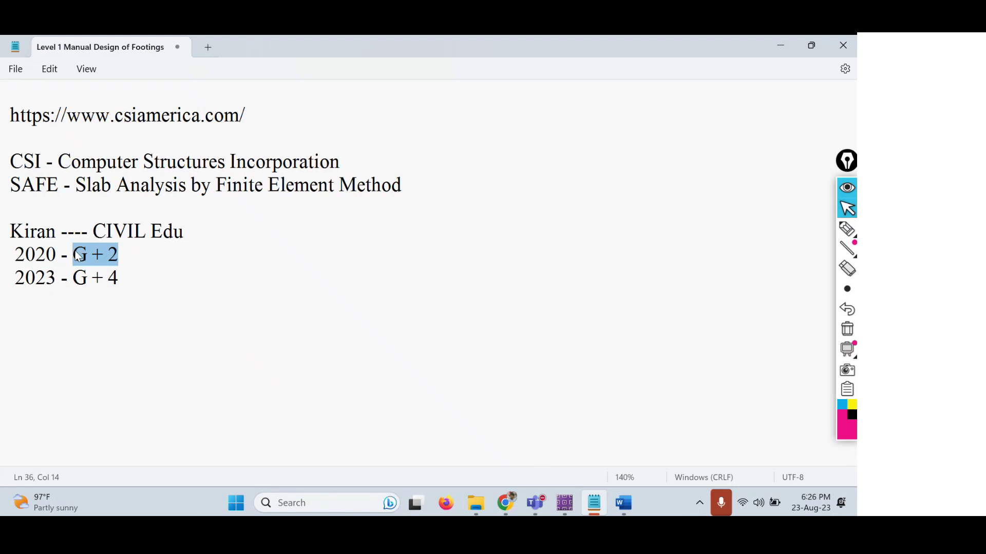
left_click(136, 248)
left_click_drag(136, 249, 74, 253)
left_click(126, 254)
left_click_drag(125, 254, 76, 254)
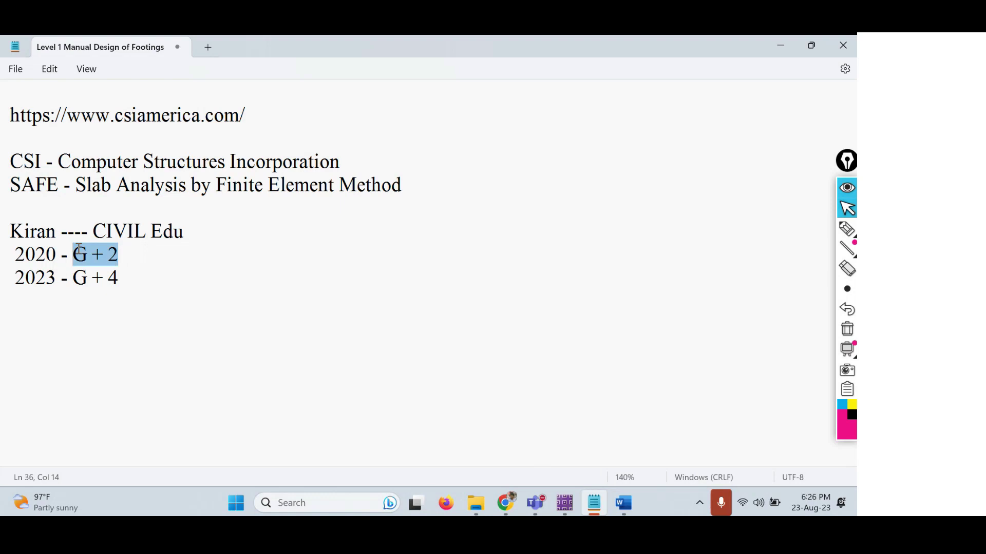
left_click(129, 251)
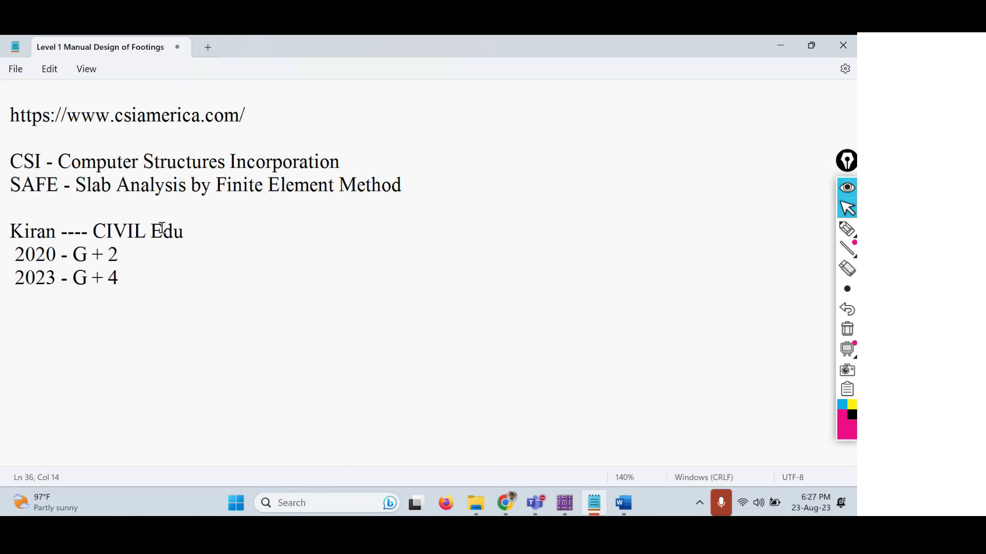
left_click_drag(137, 279, 3, 251)
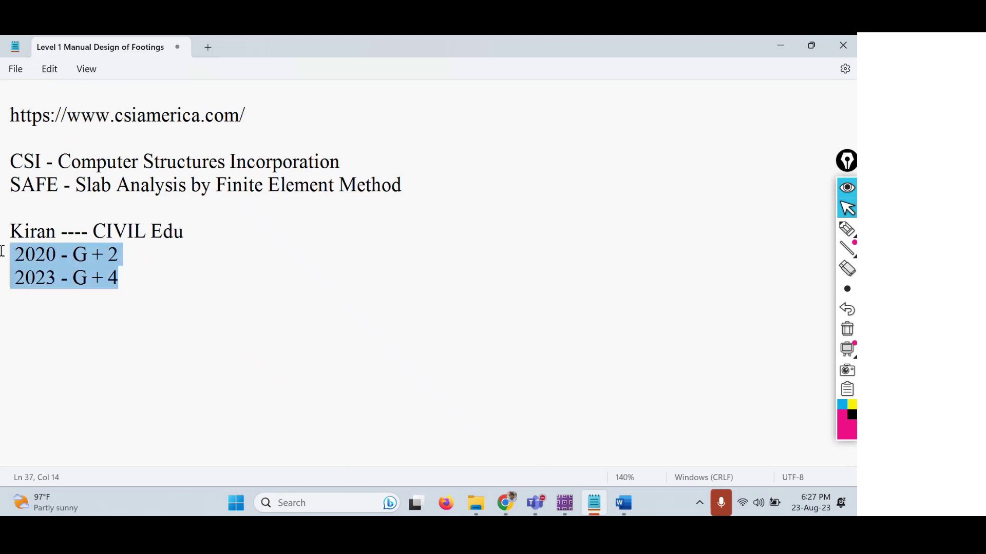
Delete the 2023 - G + 4 line.
left_click(4, 278)
key("BackSpace")
key("BackSpace")
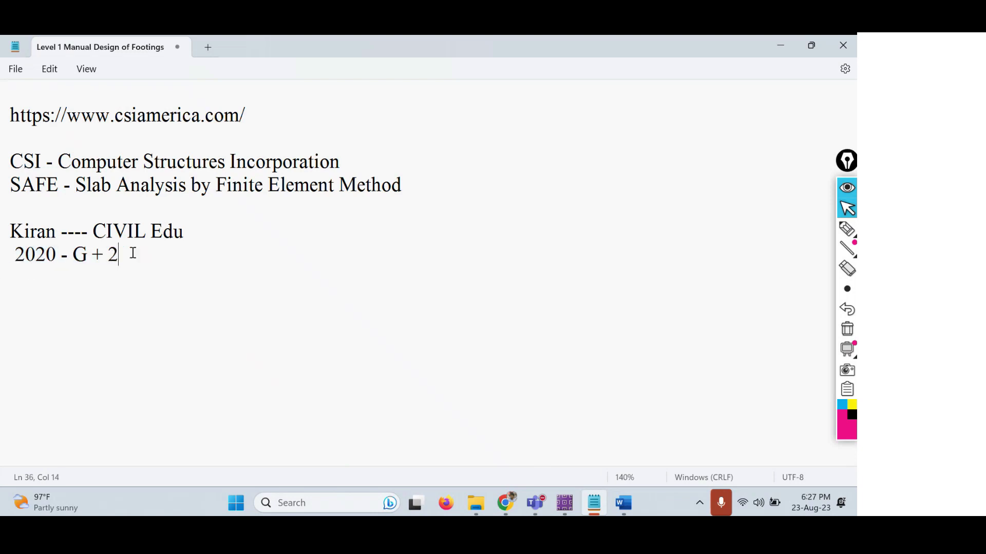
Highlight the 2020 - G + 2 line together with the name line above it.
left_click_drag(133, 253, 2, 256)
left_click(196, 264)
left_click_drag(171, 257, 1, 262)
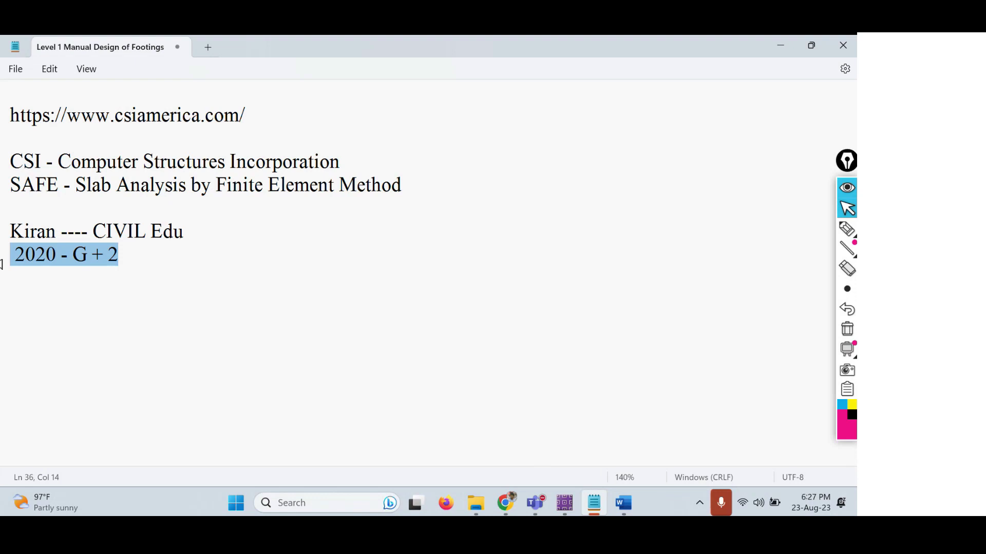
left_click(122, 265)
left_click_drag(127, 255, 5, 229)
left_click(214, 320)
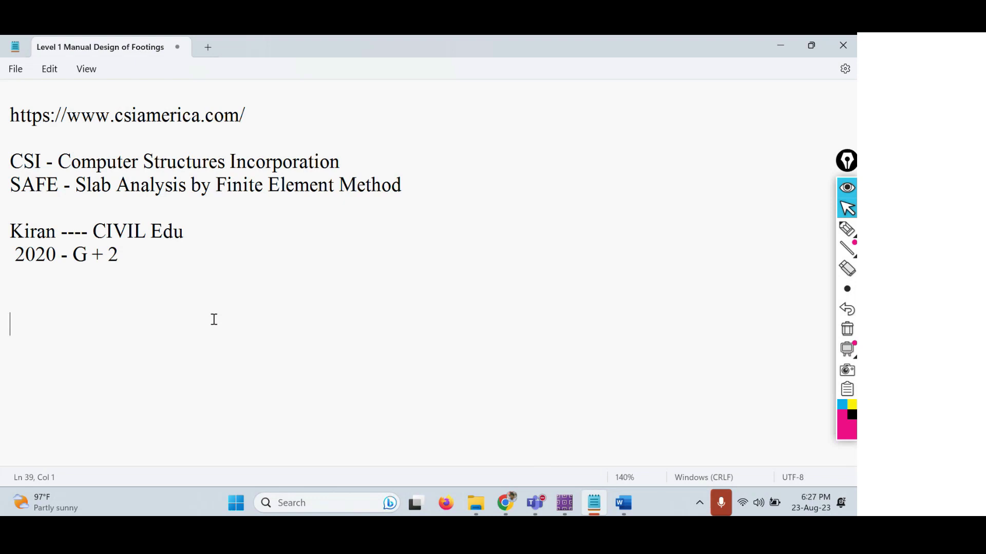
Undo the deletion of the 2023 line and clear the selection.
left_click(38, 279)
key("ctrl+z")
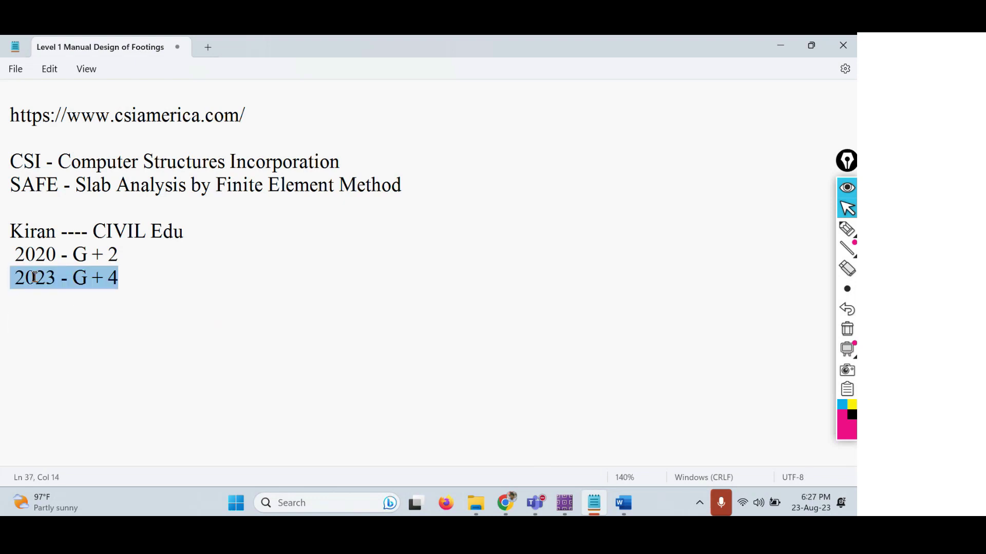
left_click(288, 266)
Highlight the 2020 - G + 2 and 2023 - G + 4 lines in turn to compare the two project stages.
left_click_drag(144, 254, 15, 254)
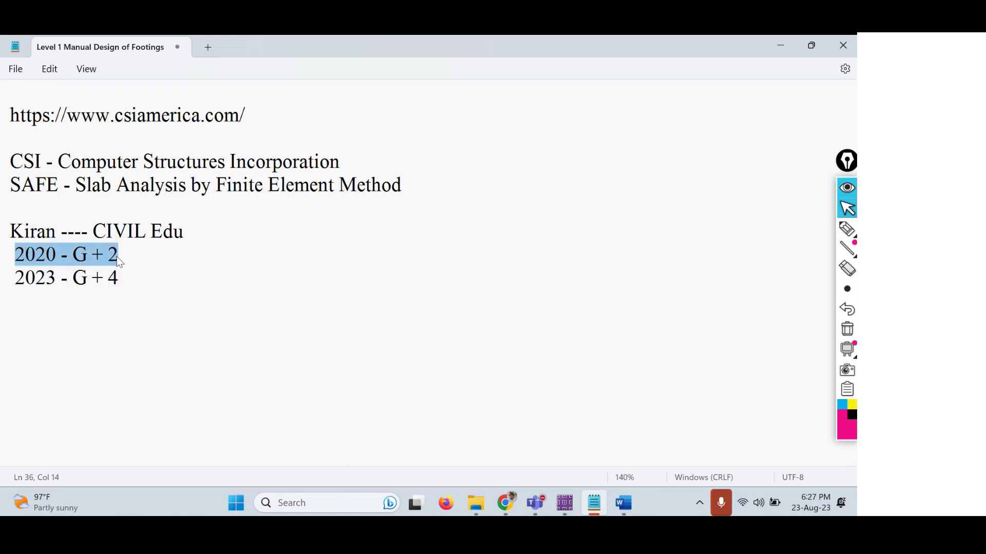
left_click_drag(128, 261, 15, 254)
left_click(153, 276)
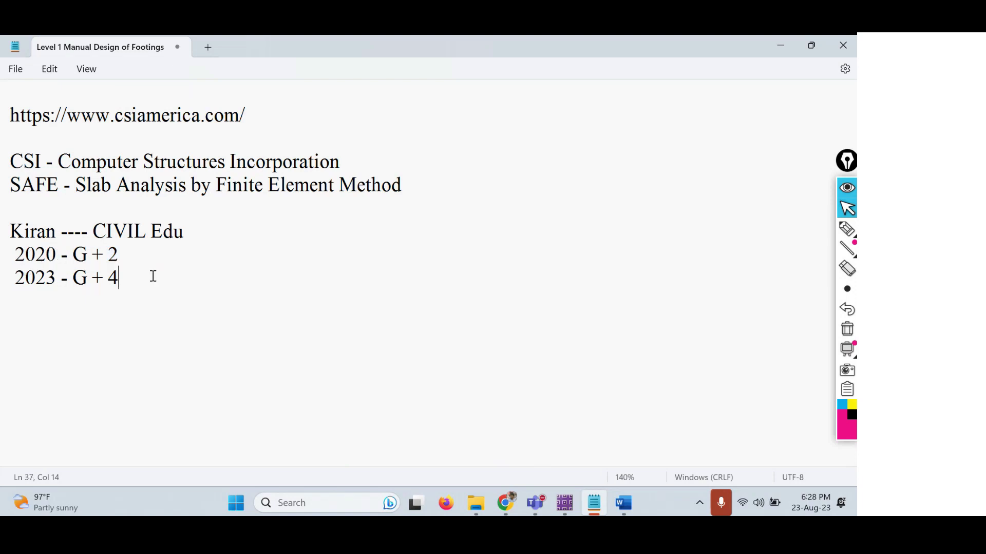
left_click_drag(129, 252, 19, 256)
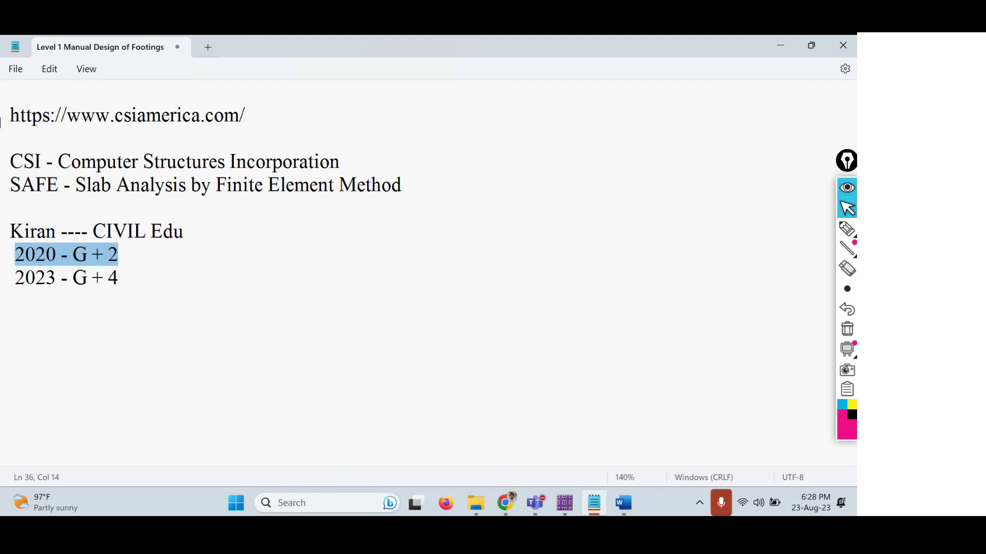
left_click(129, 278)
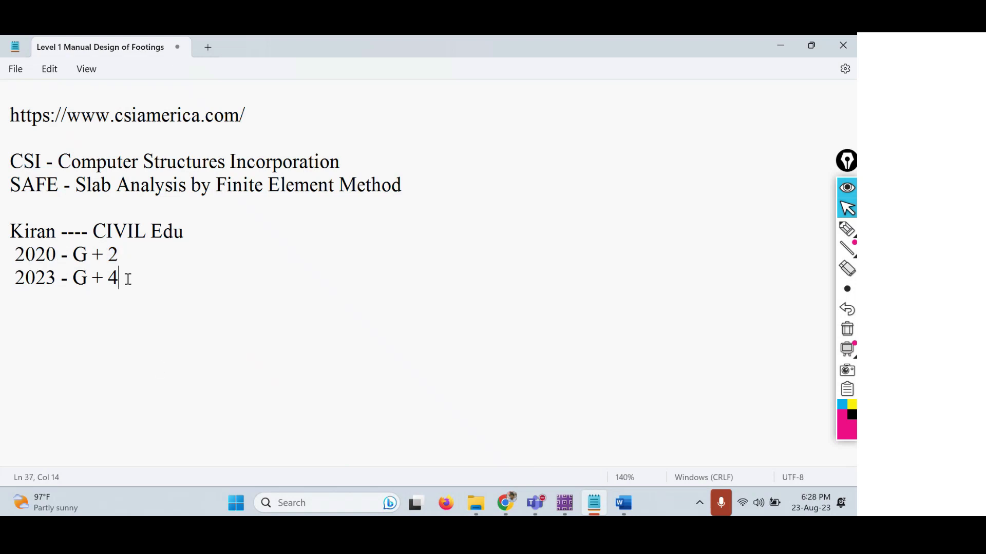
left_click_drag(120, 278, 16, 253)
left_click(130, 276)
left_click(126, 280)
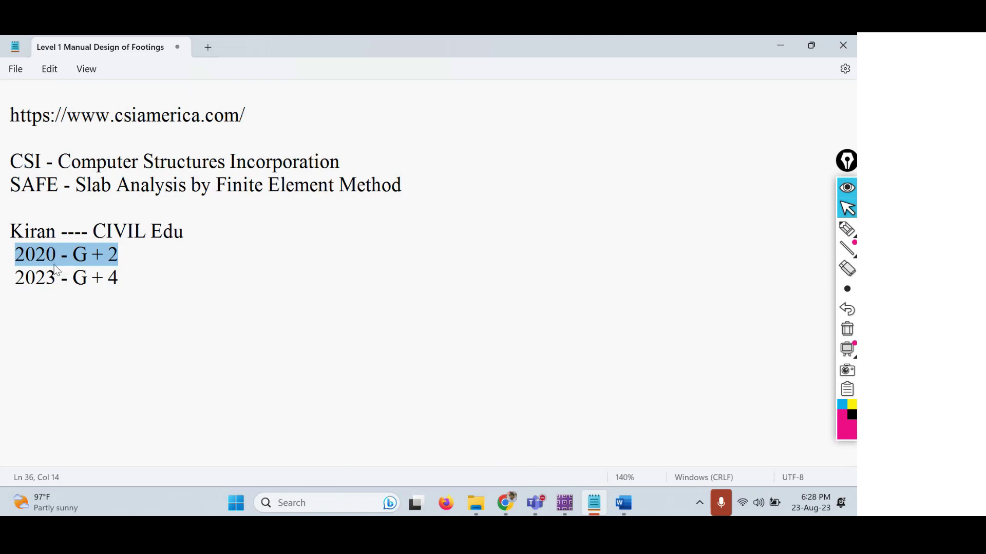
left_click_drag(17, 254, 15, 280)
left_click(113, 278)
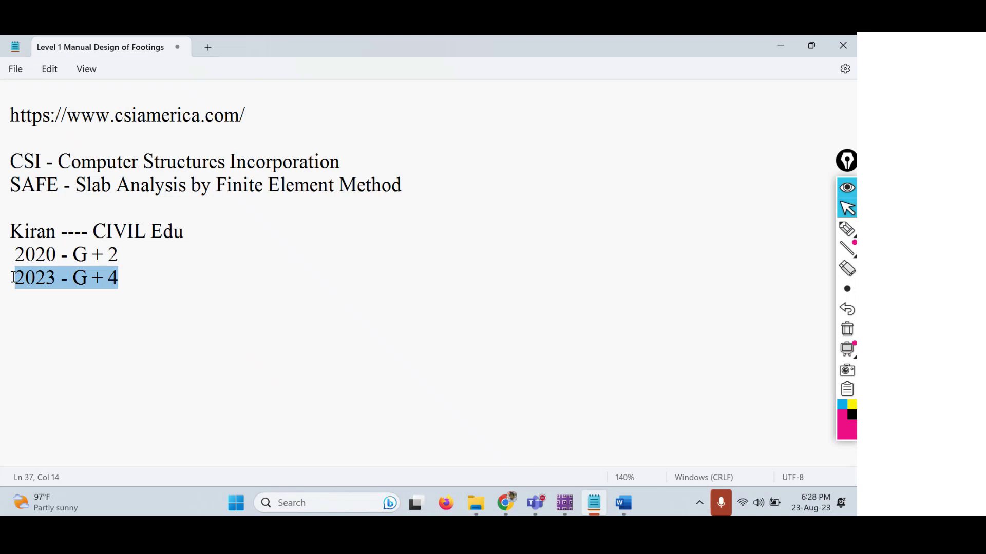
left_click_drag(137, 253, 16, 254)
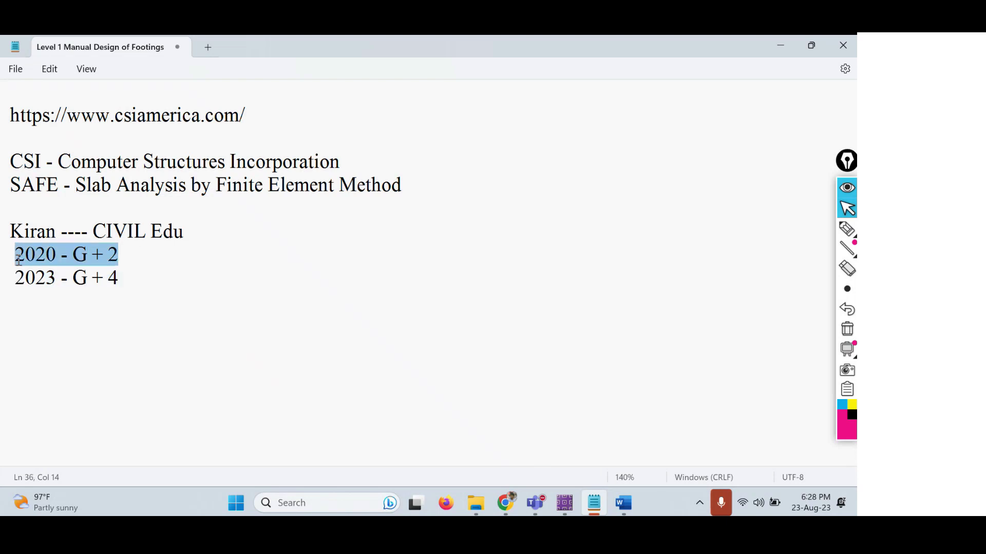
left_click_drag(132, 271, 13, 255)
left_click(161, 283)
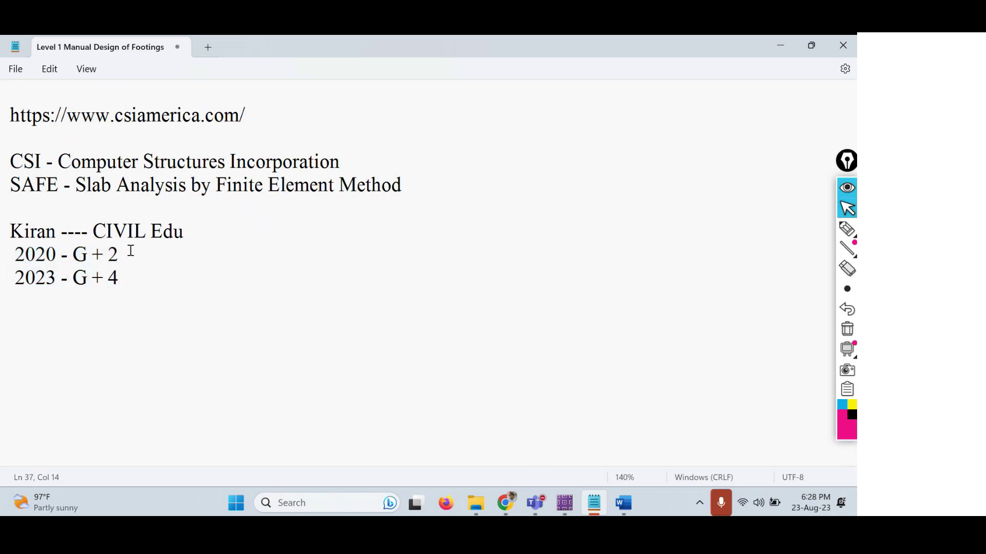
left_click_drag(130, 252, 16, 254)
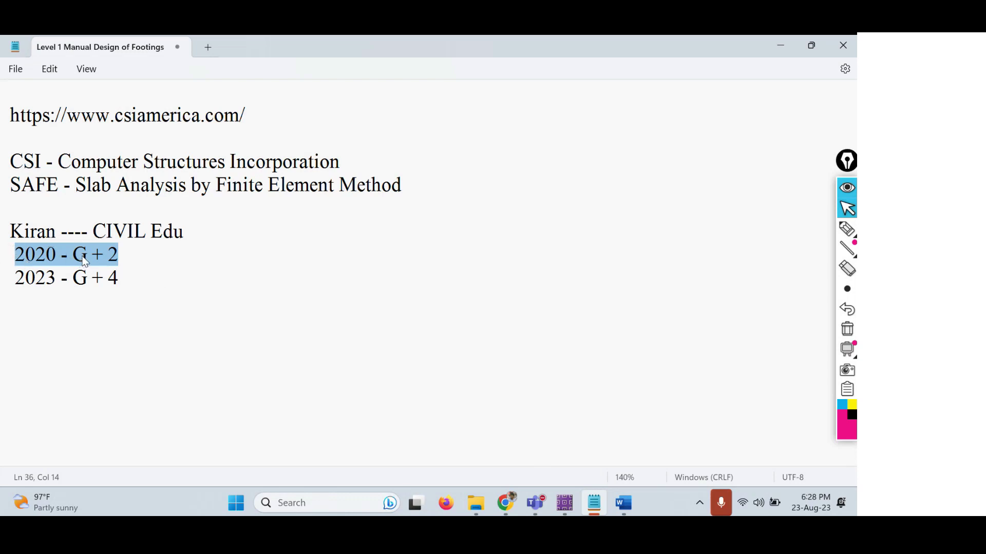
left_click_drag(127, 255, 15, 255)
left_click_drag(124, 277, 103, 277)
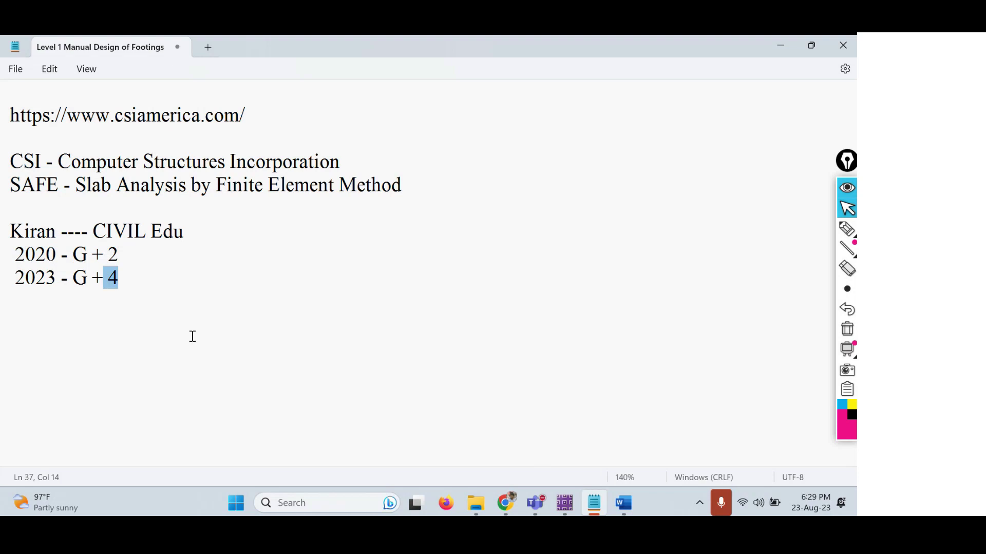
left_click(563, 503)
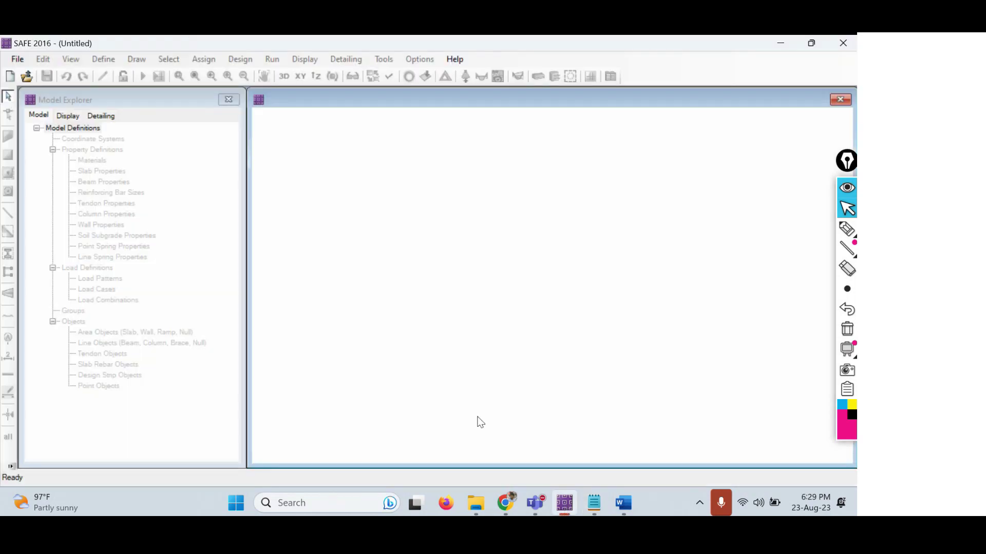
left_click(17, 58)
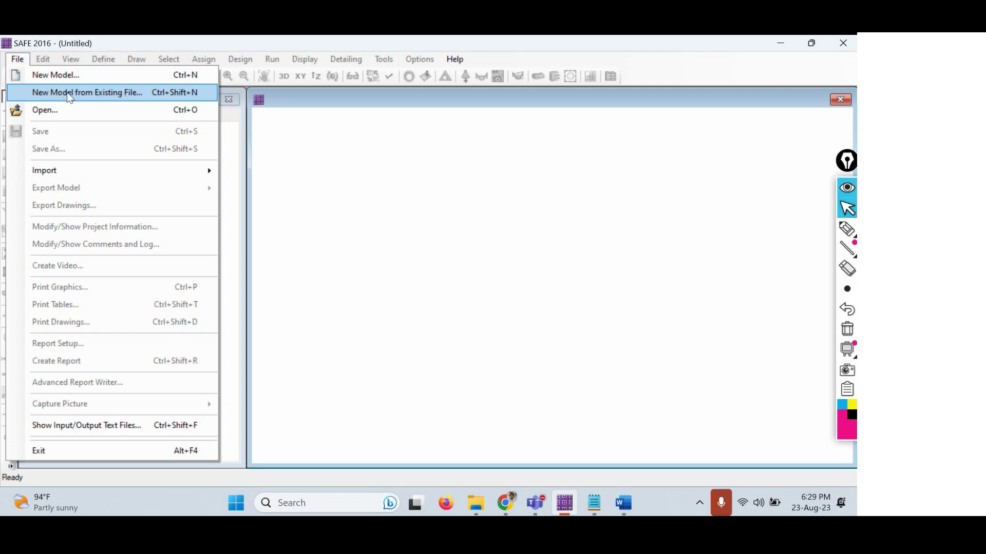
left_click(592, 504)
left_click_drag(138, 259, 14, 249)
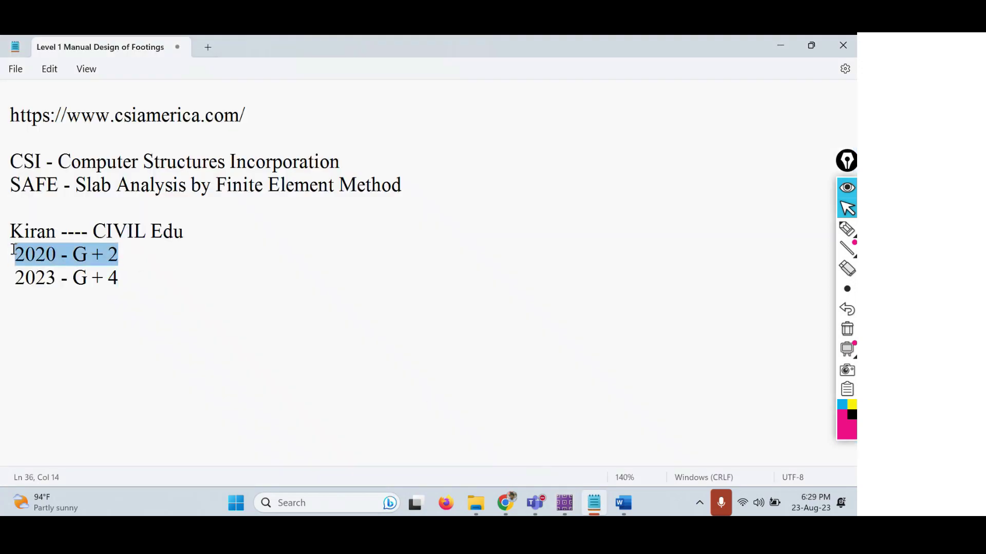
left_click_drag(139, 275, 111, 273)
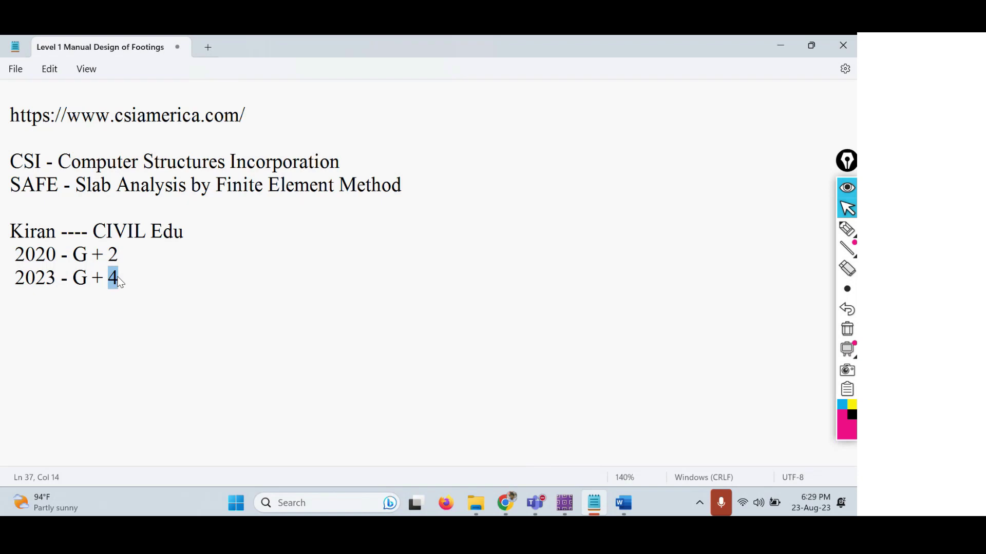
left_click(564, 503)
left_click(18, 58)
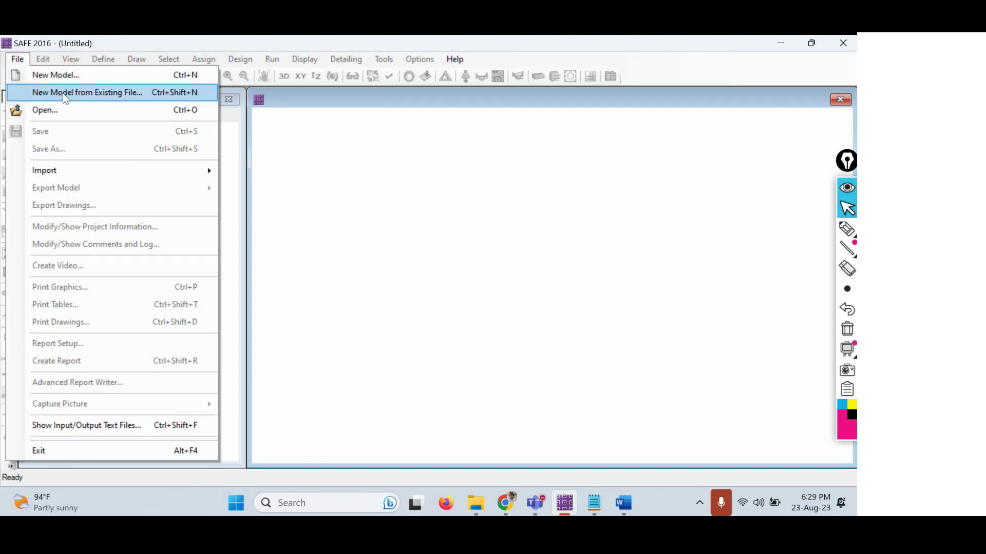
left_click(113, 94)
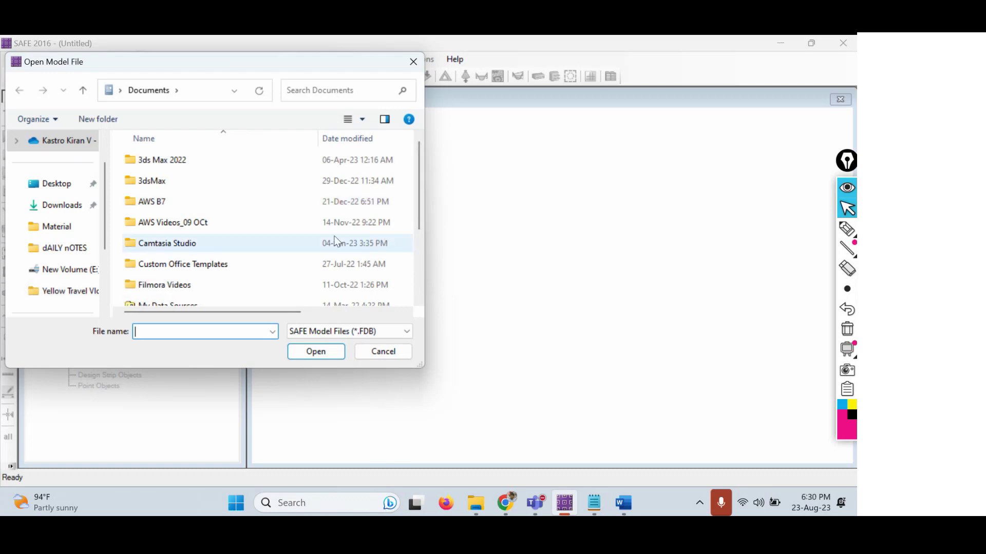
left_click(392, 349)
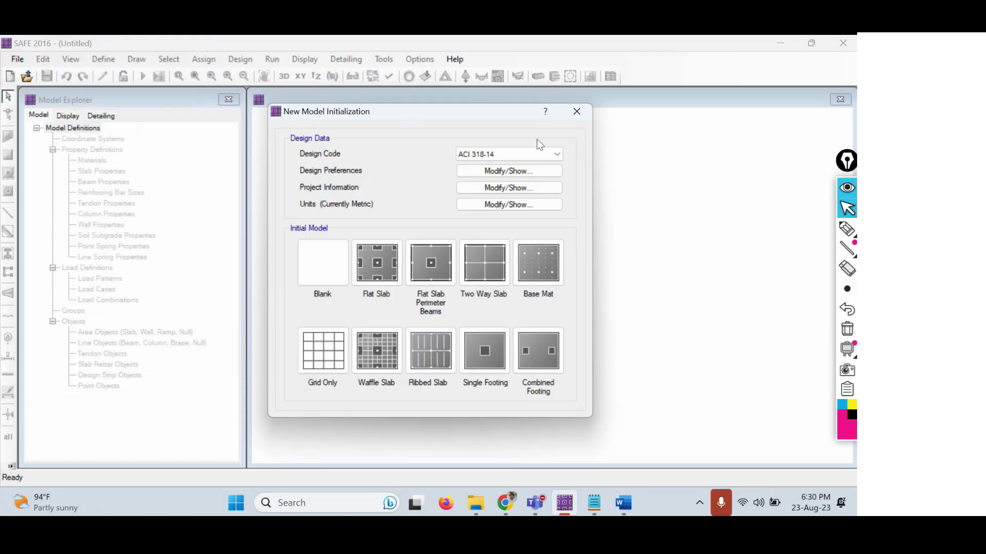
left_click(576, 111)
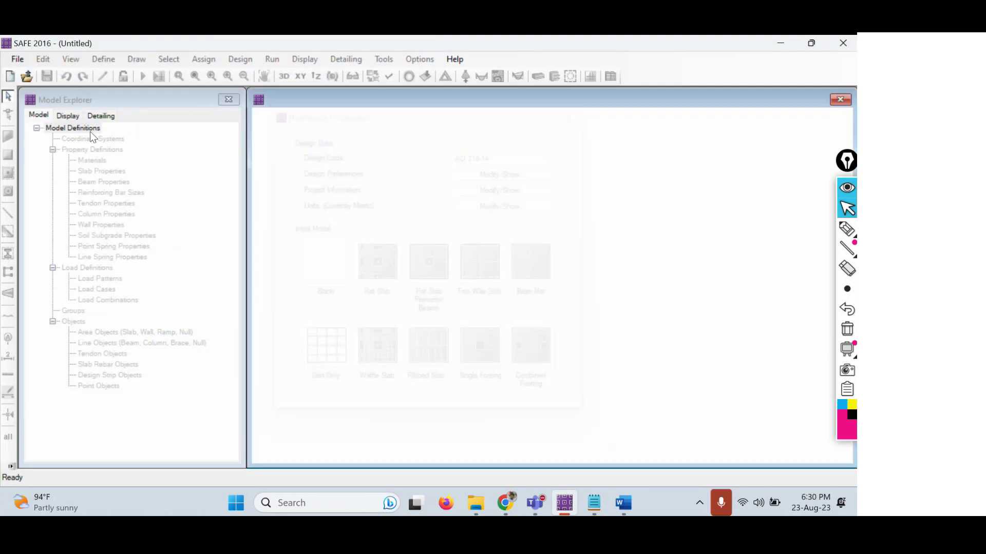
left_click(15, 59)
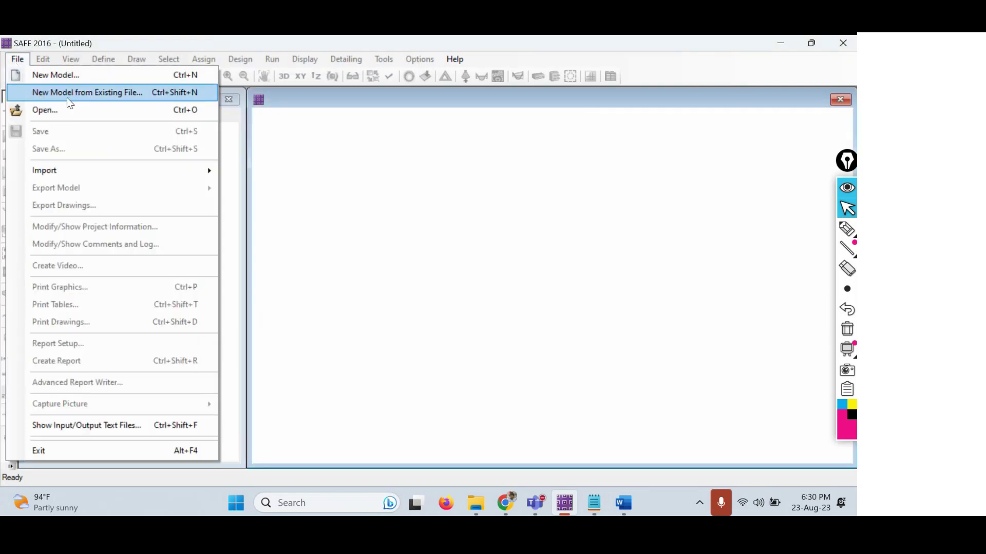
Switch to the Notepad notes and add the line "23-08-2023 ------ Modelled the isolated square footing" below the 2023 entry.
left_click(377, 240)
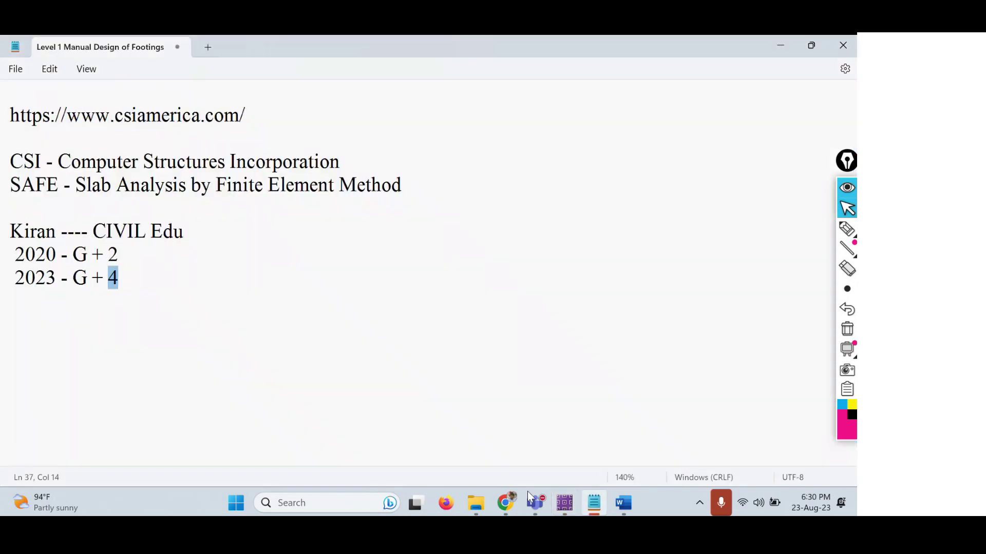
left_click(188, 303)
key("Return")
key("Return")
type("23-04")
key("BackSpace")
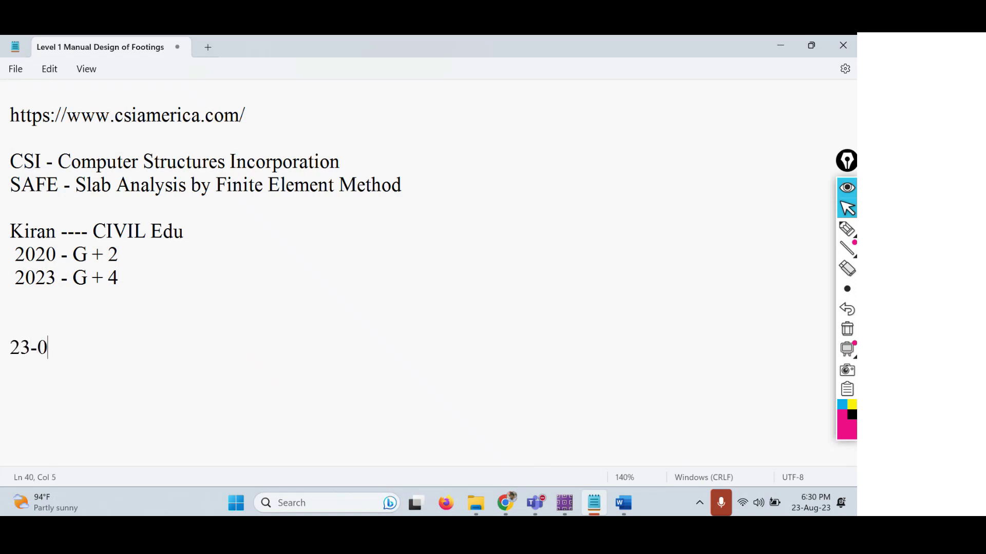
type("8-2023")
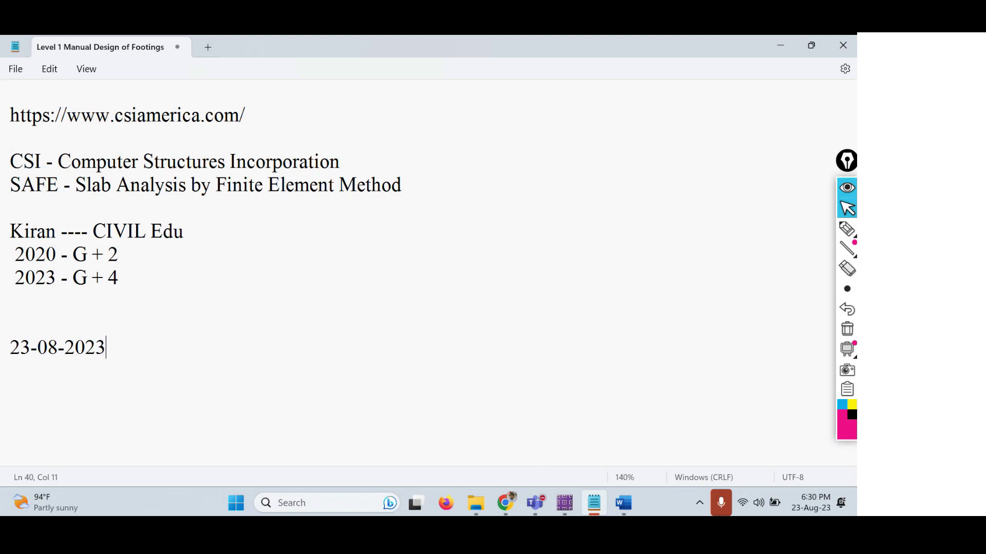
type(" ------ Modelled the ip")
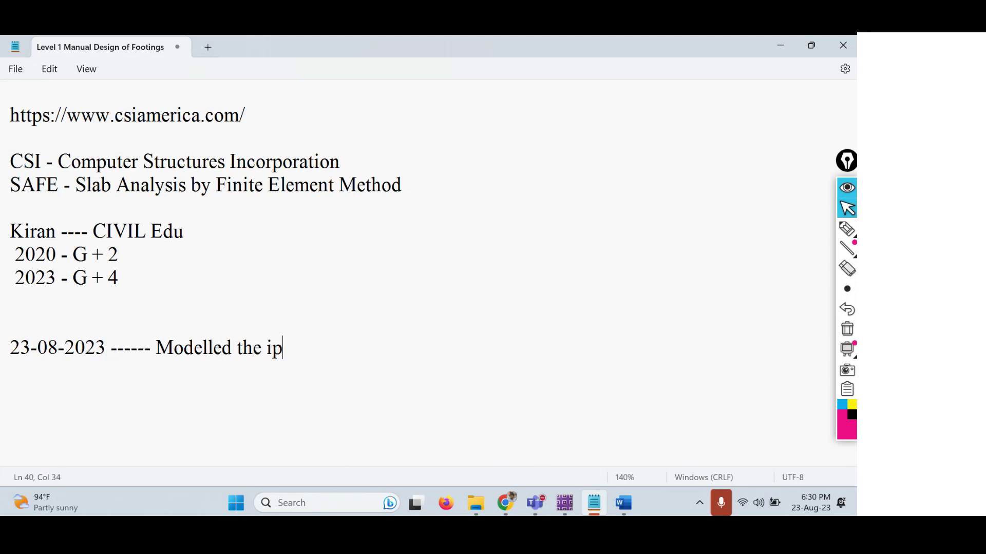
key("BackSpace")
type("solated square")
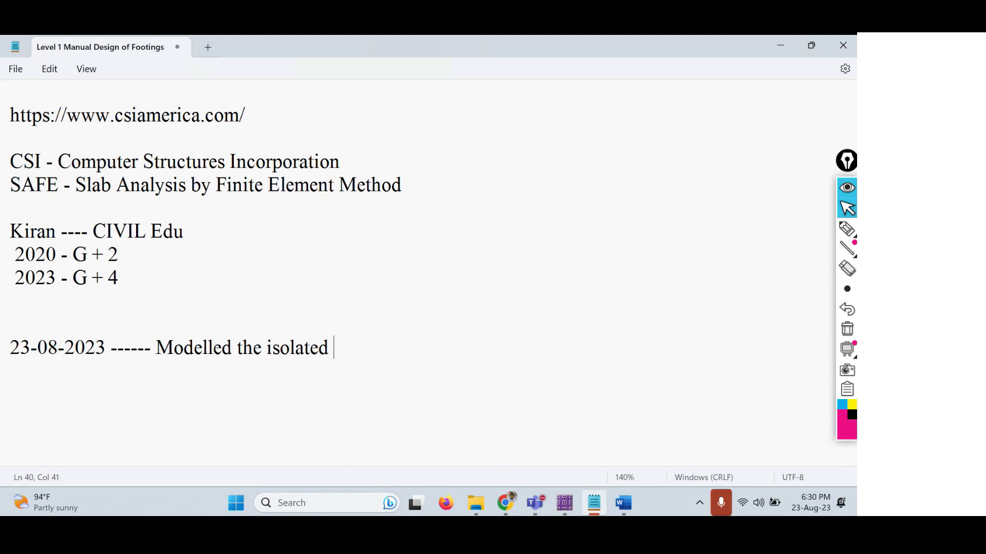
type(" footing")
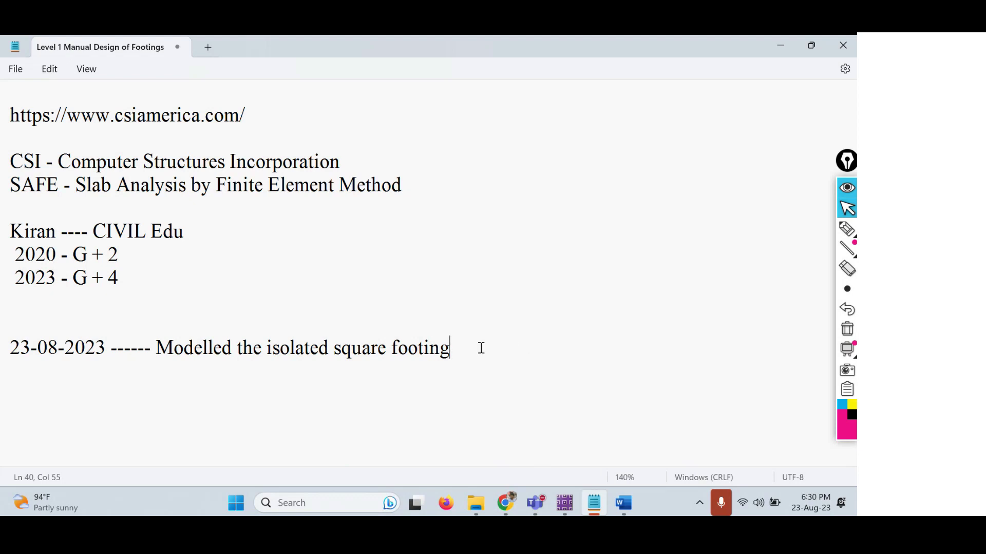
Start another dated entry, "24-08-2023 -------", on the line below the isolated square footing note.
left_click_drag(479, 347, 504, 348)
key("Return")
type("24-0")
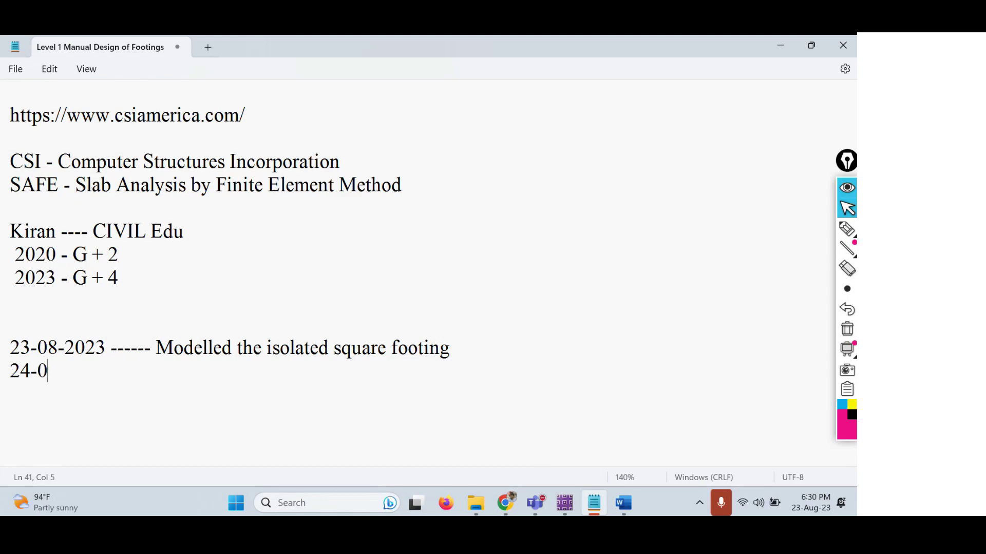
type("8-2023")
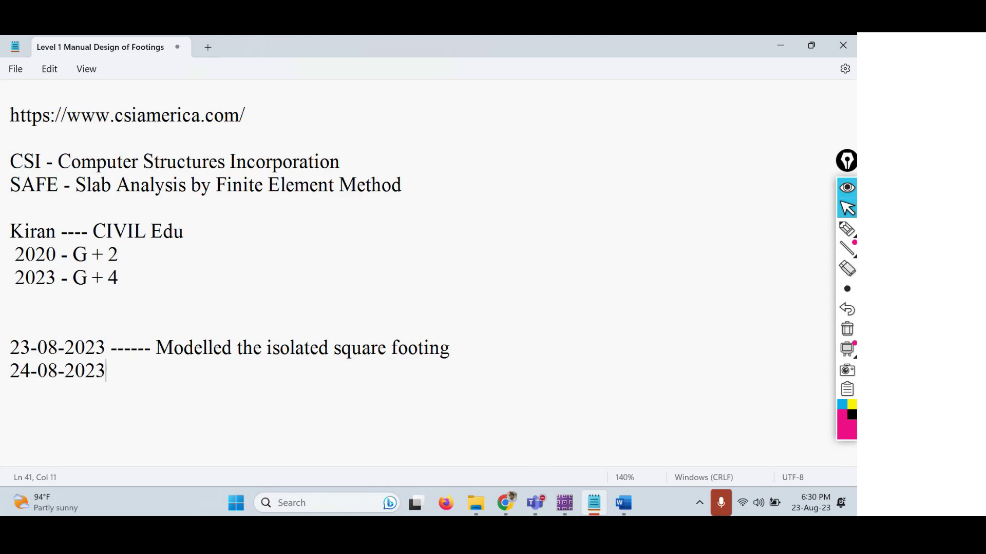
type(" -------")
key("alt+Tab")
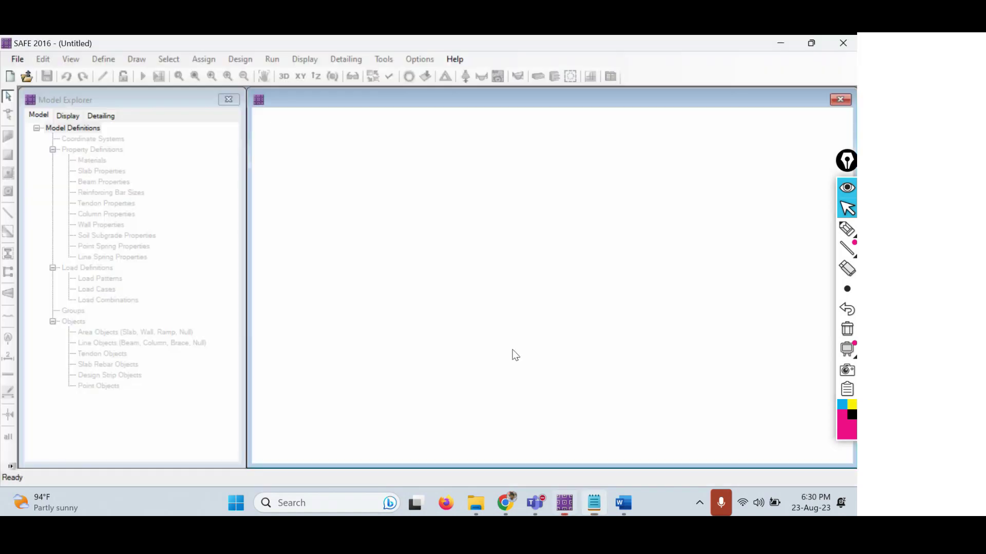
left_click(19, 59)
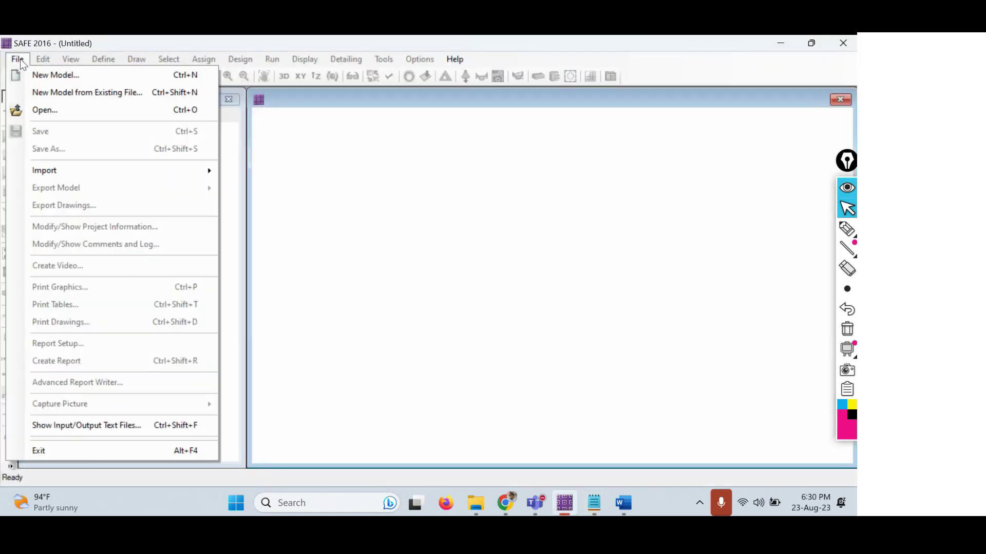
left_click(70, 113)
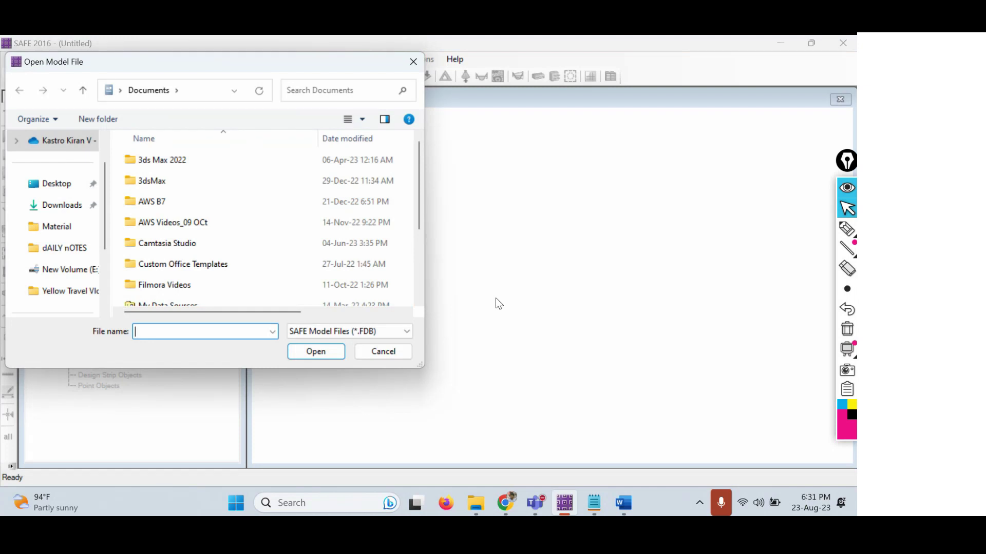
left_click(395, 355)
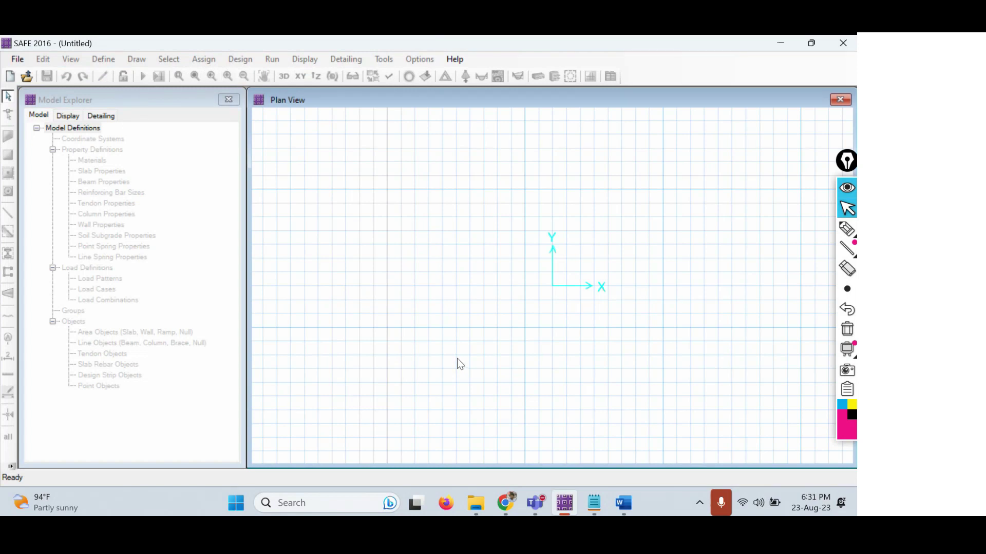
left_click(17, 60)
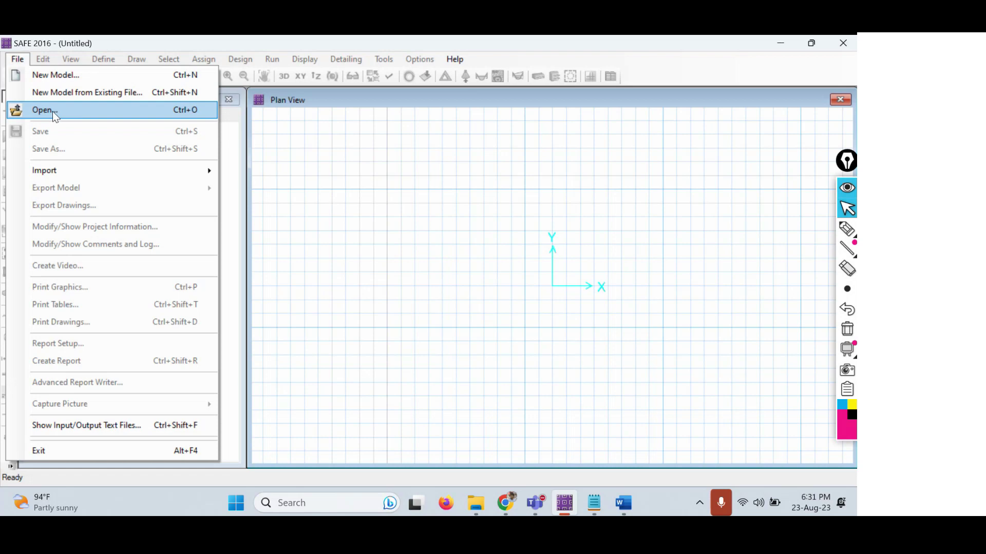
left_click(191, 44)
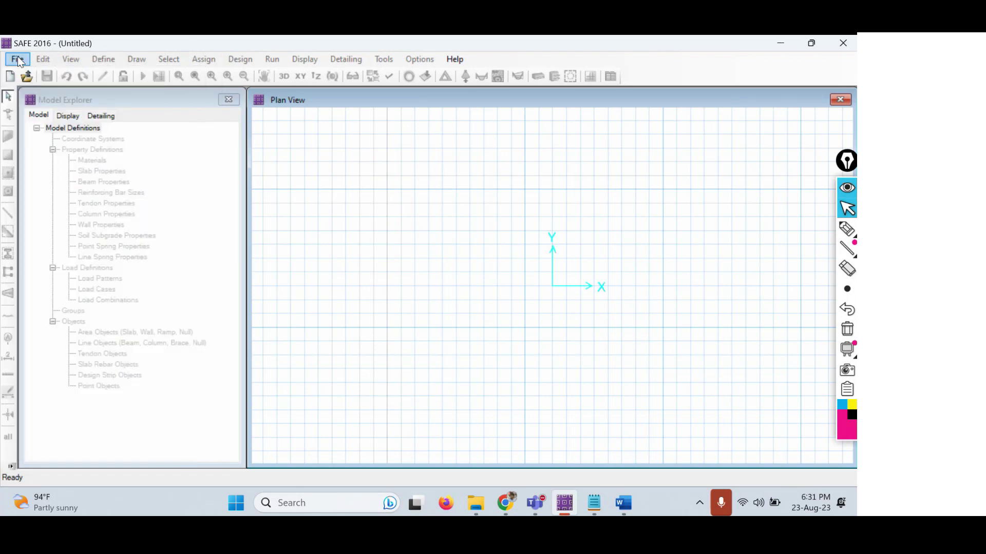
left_click(20, 62)
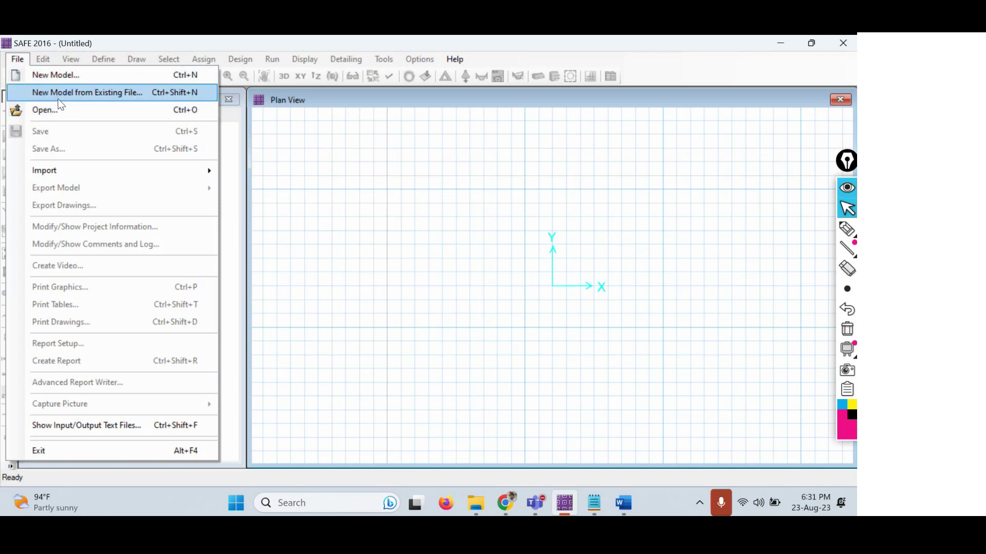
mouse_move(44, 174)
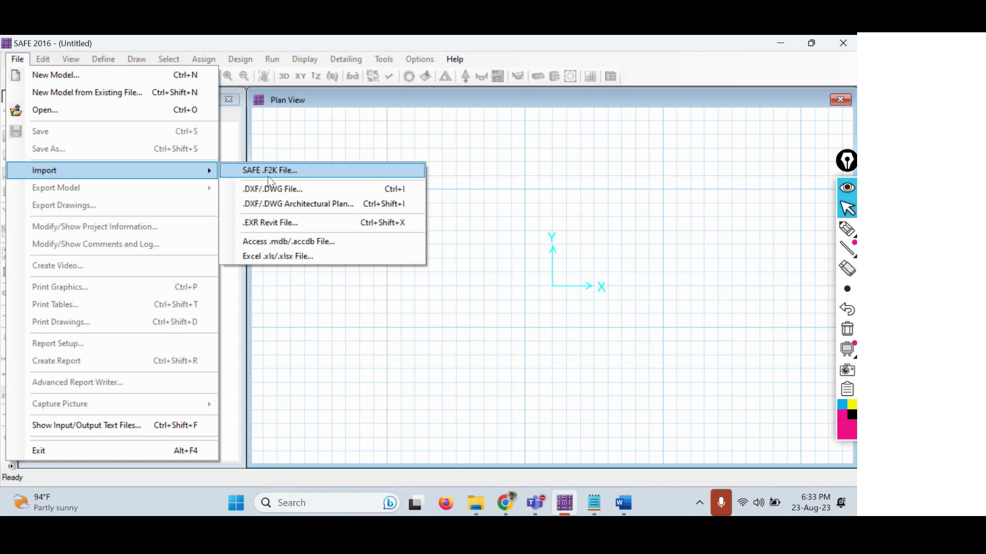
left_click(312, 317)
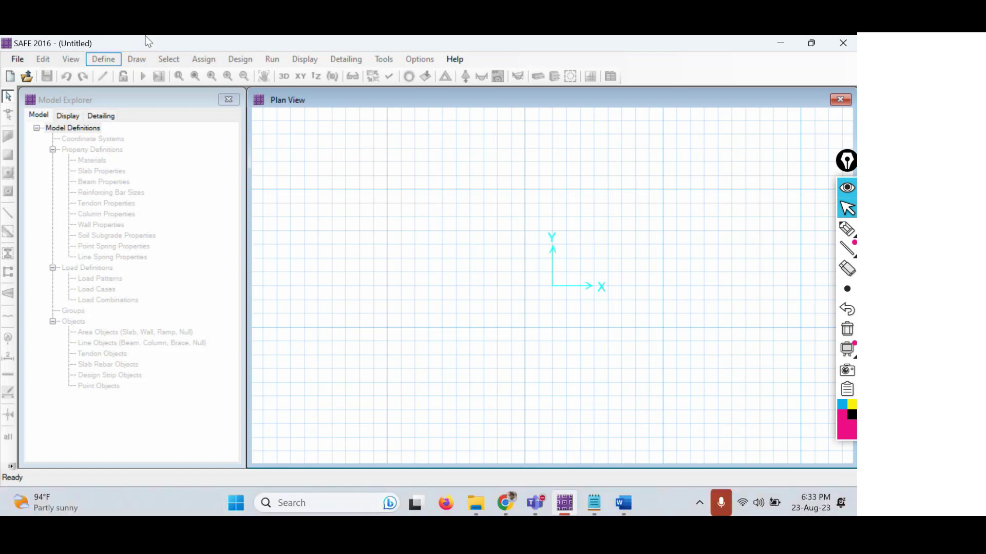
left_click(17, 59)
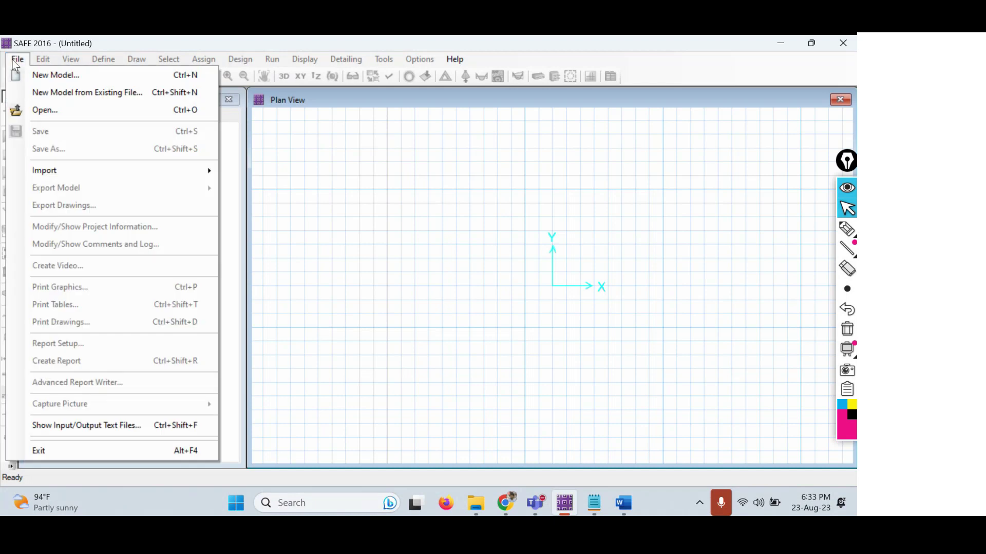
left_click(461, 302)
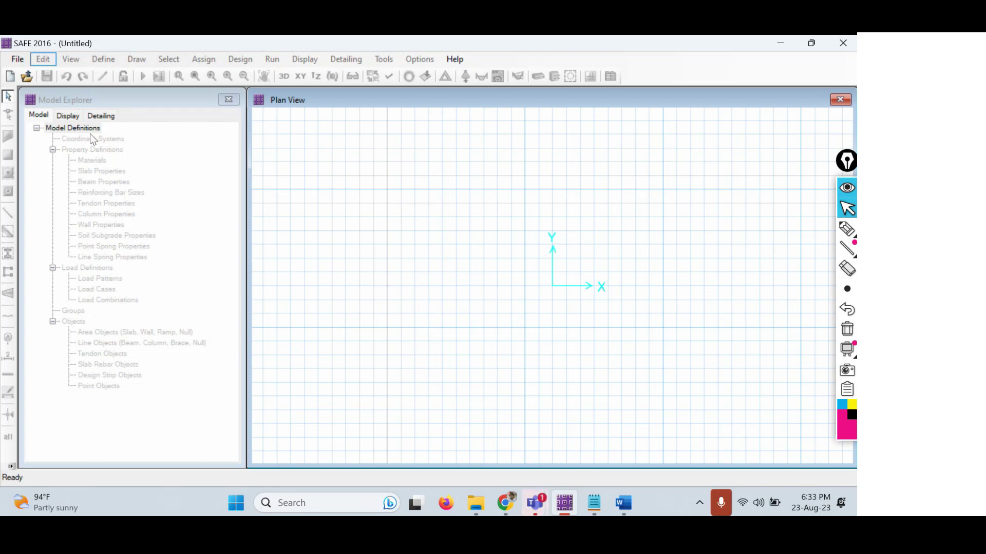
Start a new model and set its design code to IS 456-2000.
left_click(16, 59)
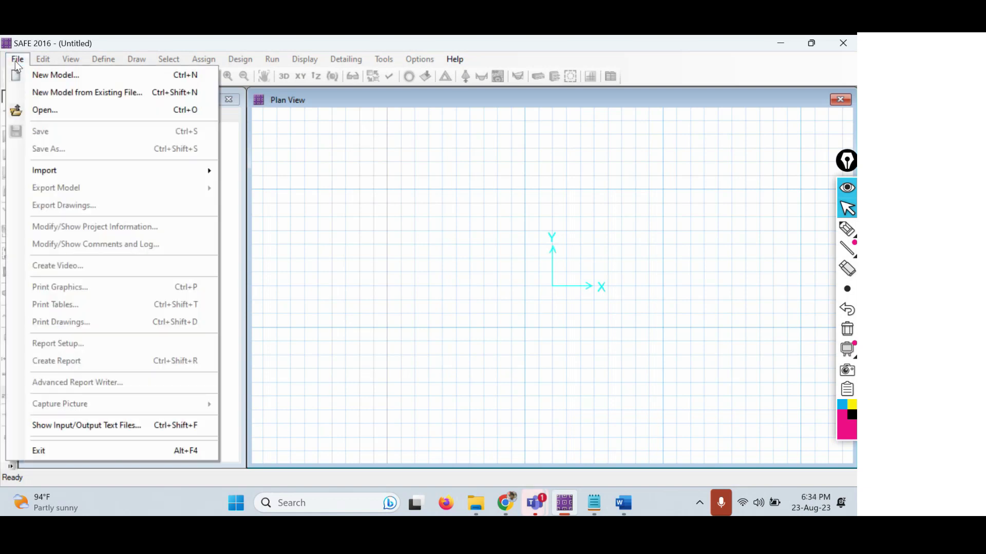
left_click(46, 77)
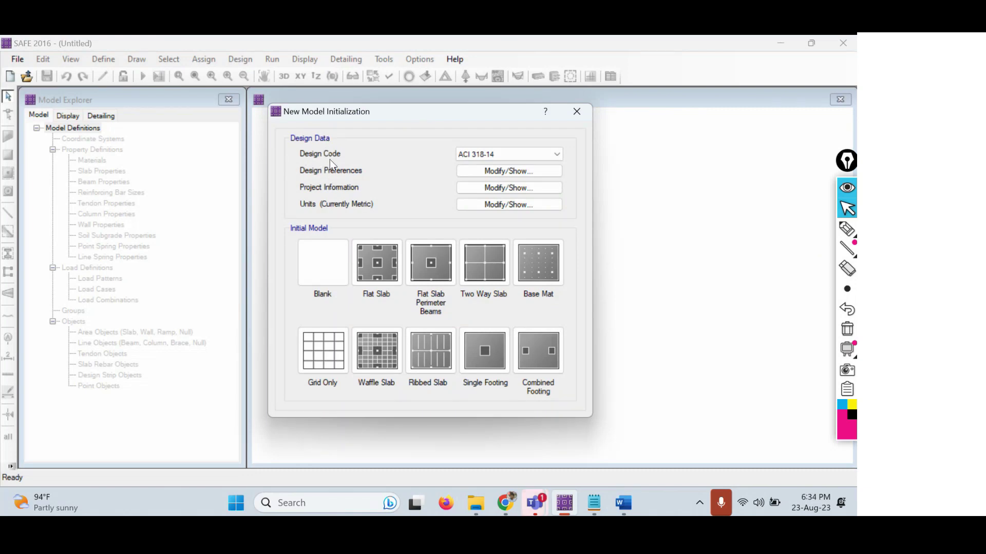
left_click(493, 156)
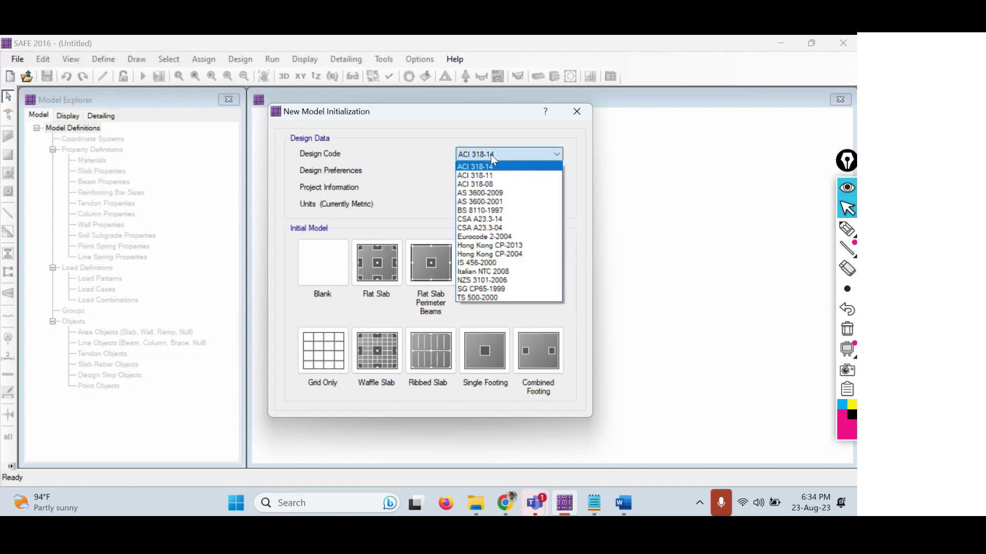
left_click(477, 263)
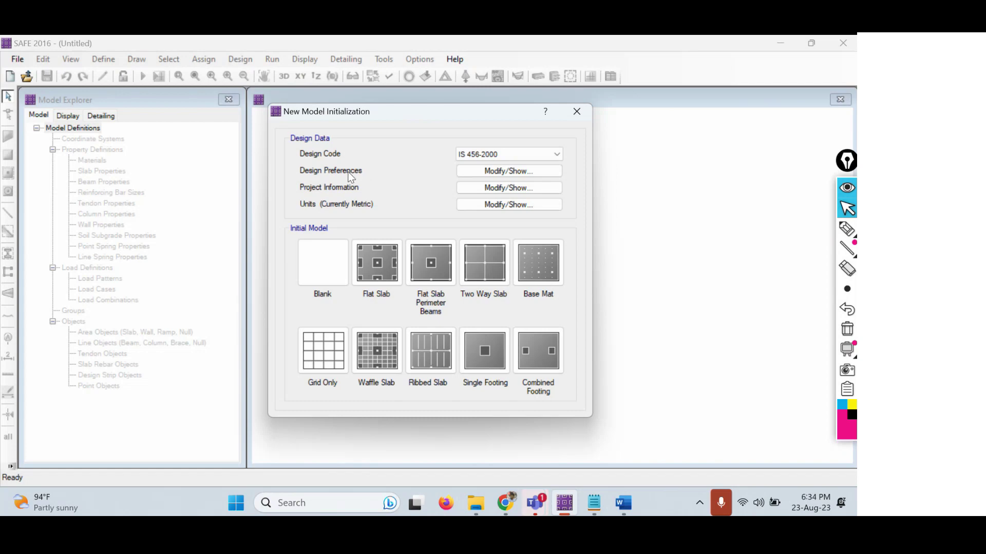
In the design preferences, set the slabs' minimum clear cover to 50 mm for both top and bottom.
left_click(493, 172)
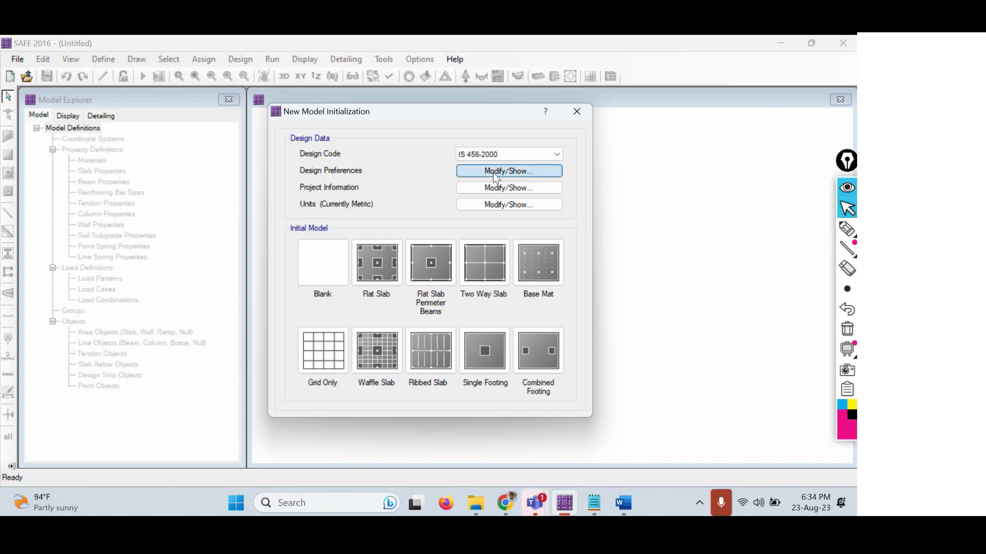
left_click(504, 132)
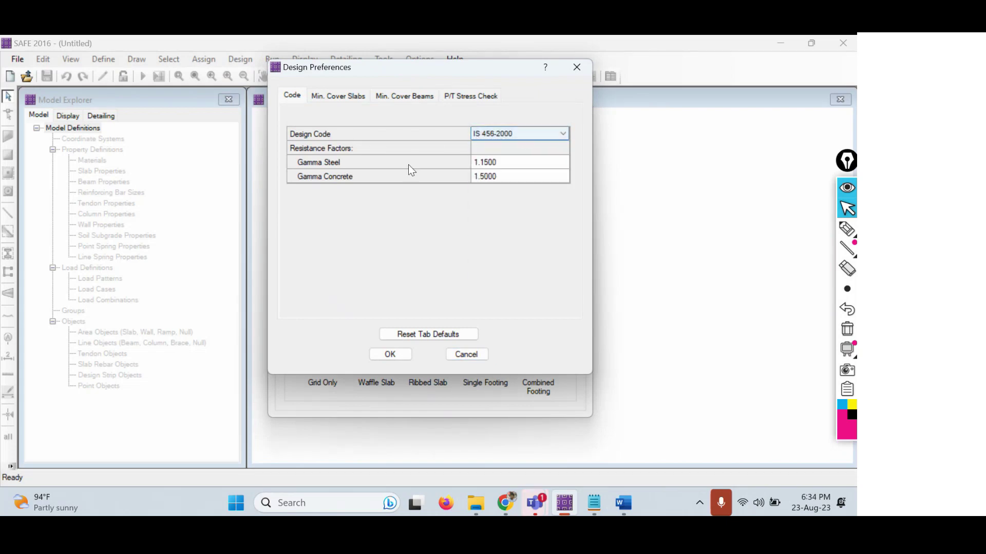
left_click(479, 177)
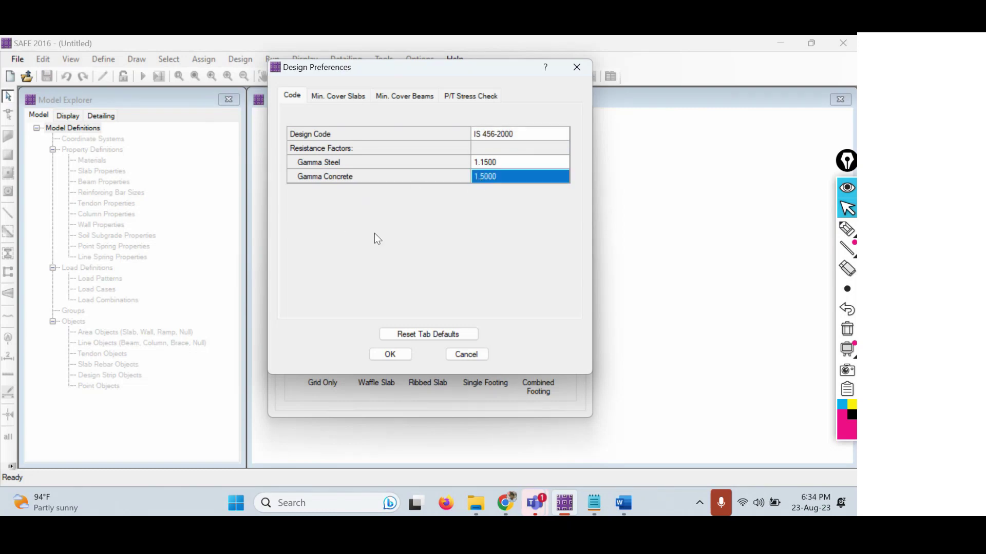
left_click(341, 96)
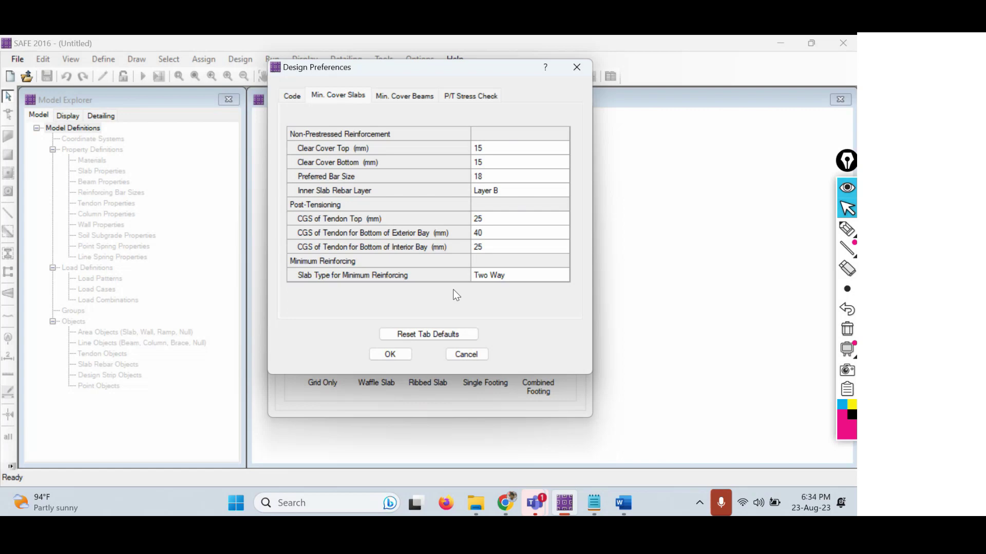
left_click(498, 151)
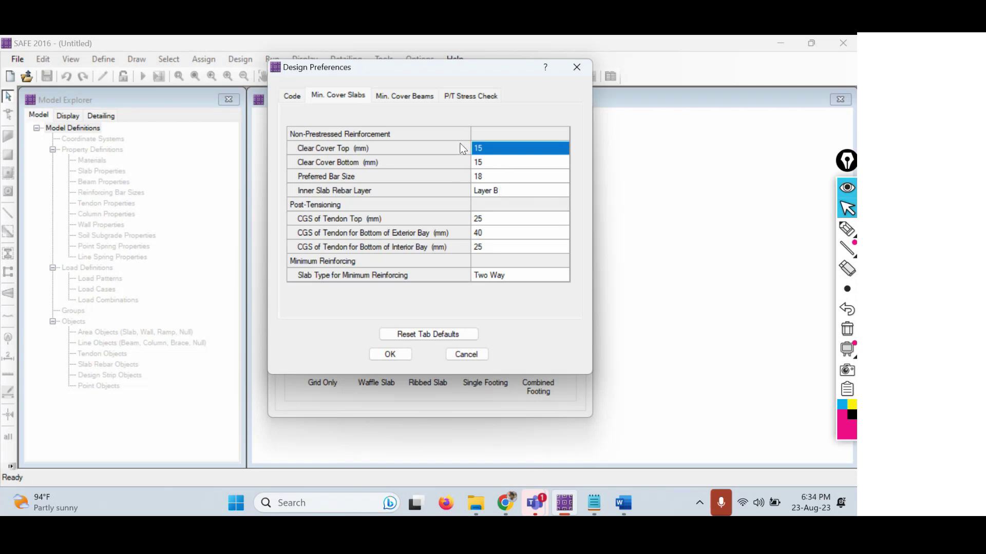
left_click(494, 149)
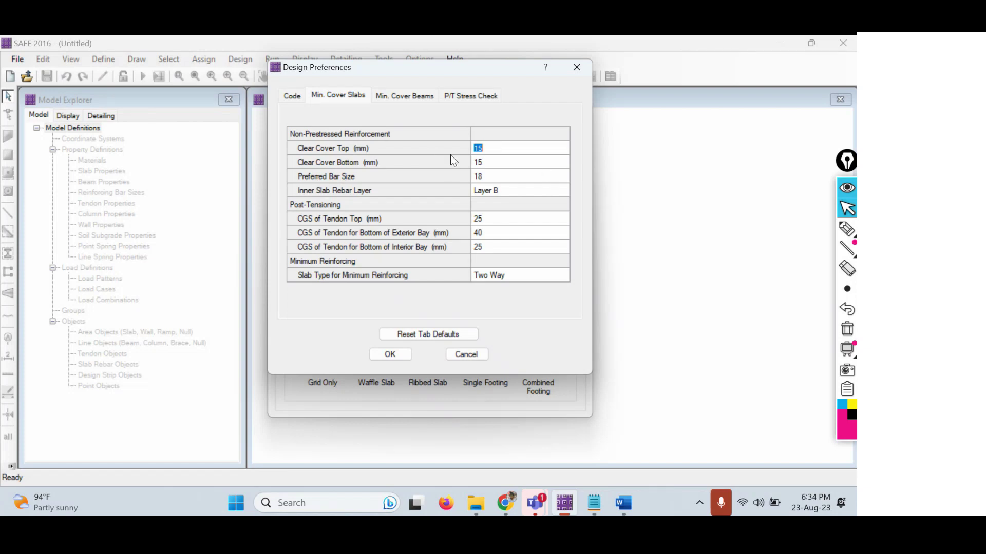
type("50")
left_click(495, 163)
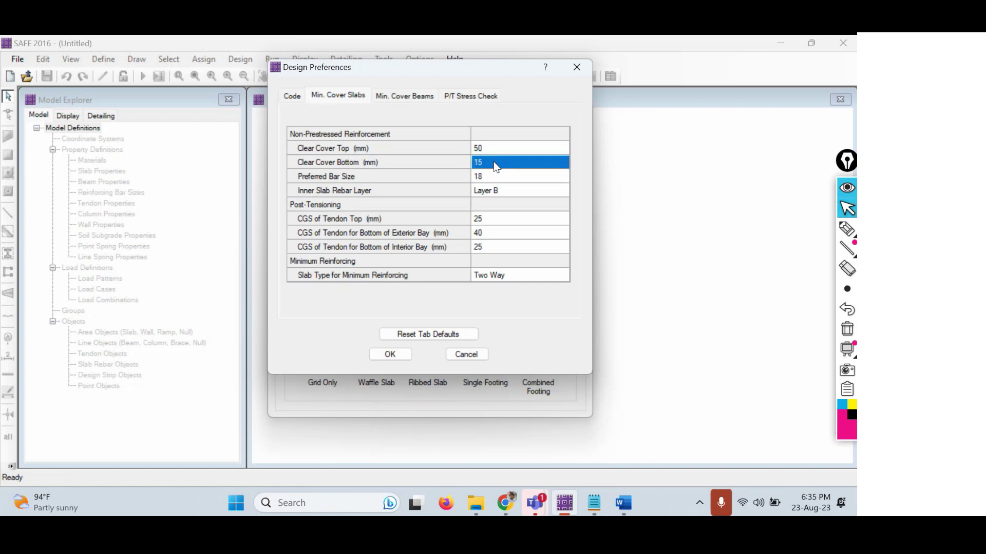
type("50")
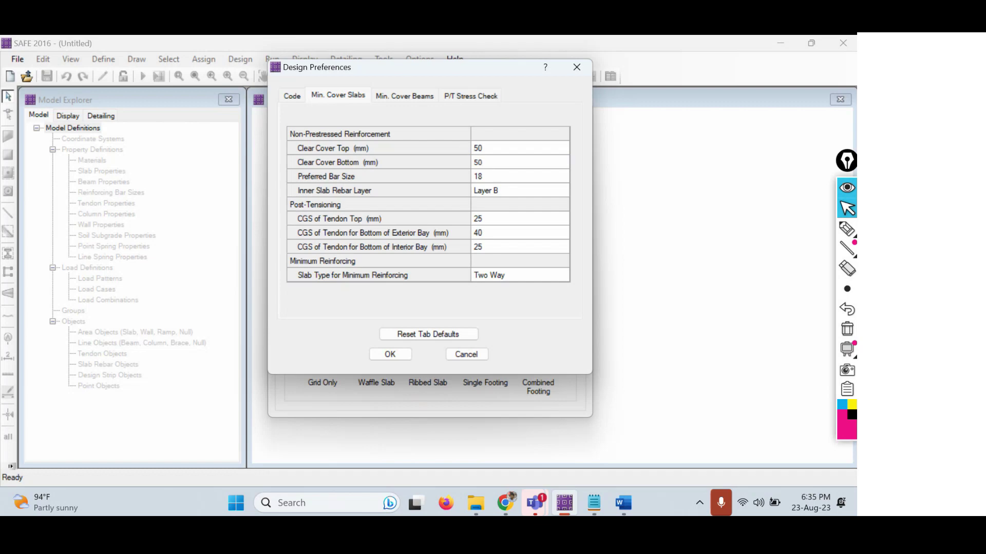
Set the slabs' preferred bar size to 12, check the beam cover and P/T stress settings, and accept the design preferences.
left_click(508, 177)
left_click(507, 176)
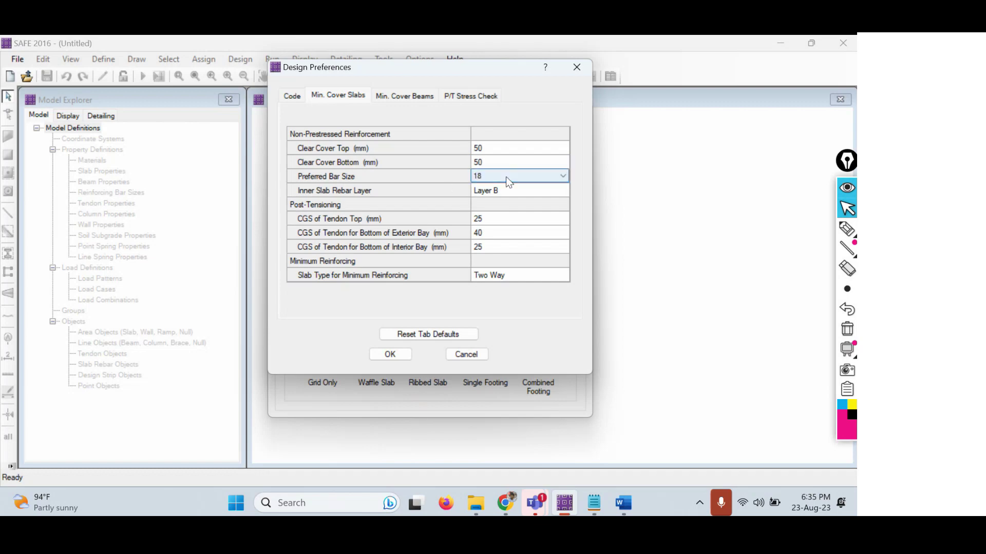
left_click(507, 176)
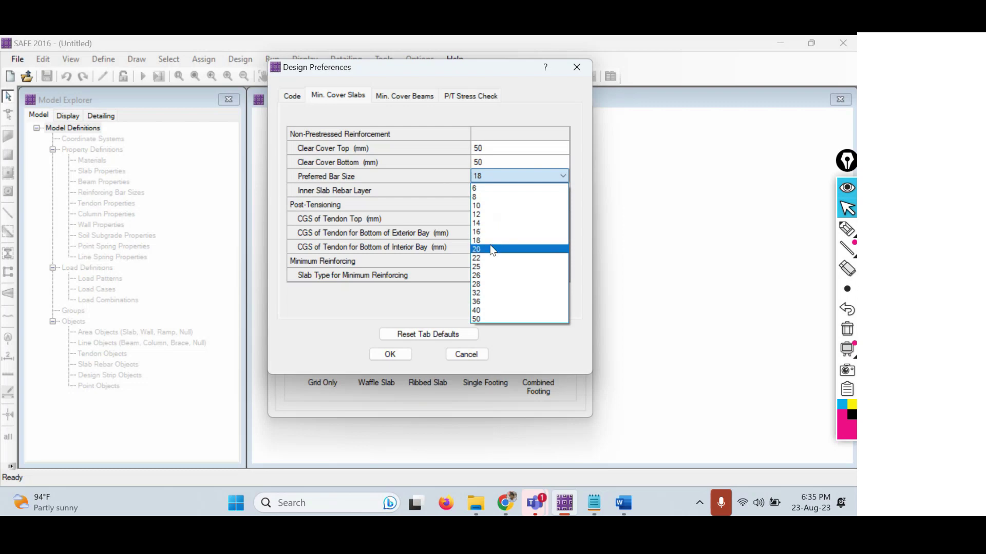
left_click(492, 215)
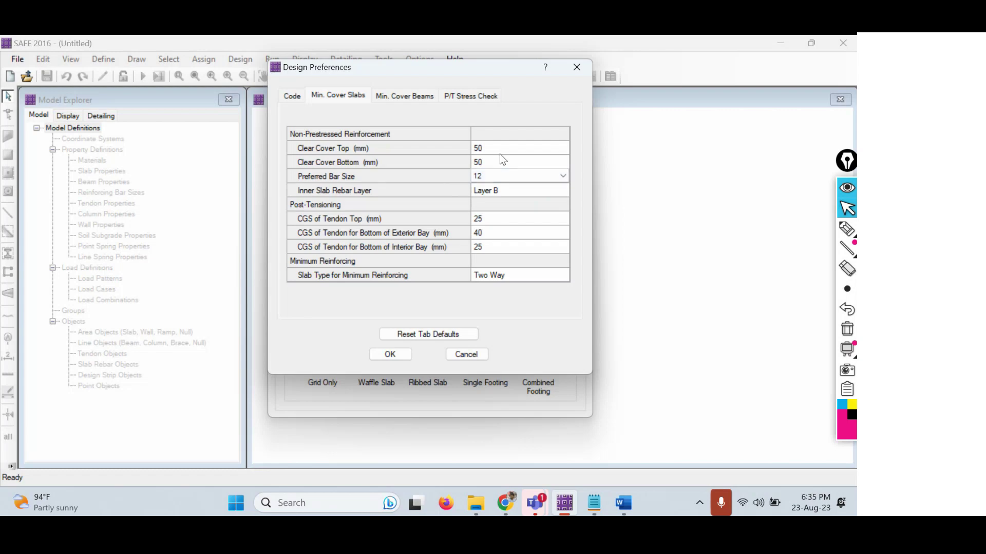
left_click(390, 94)
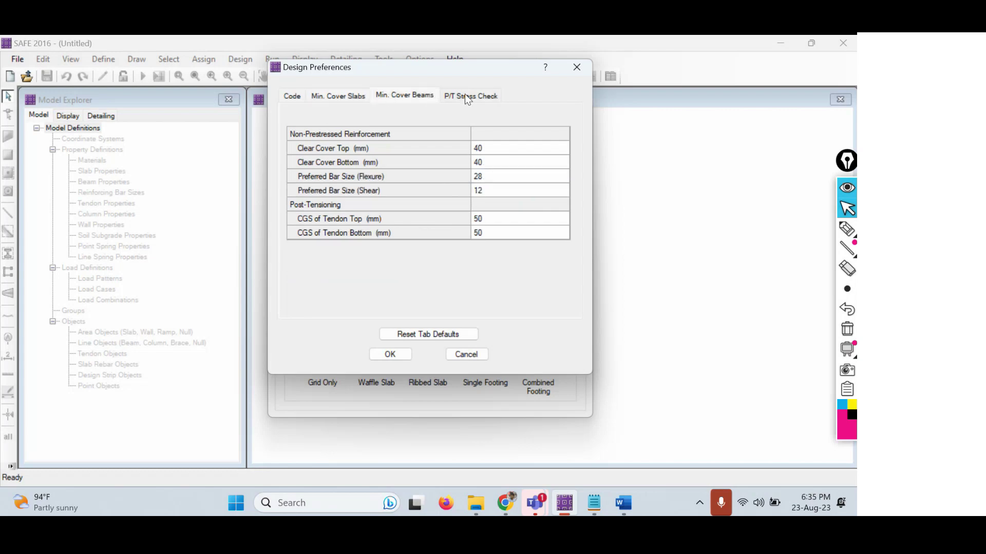
left_click(479, 94)
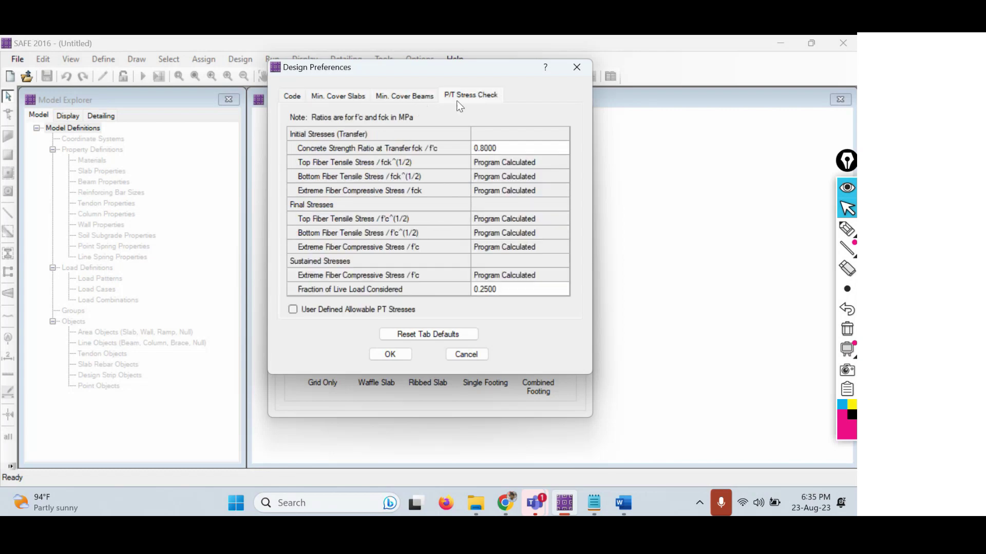
left_click(294, 96)
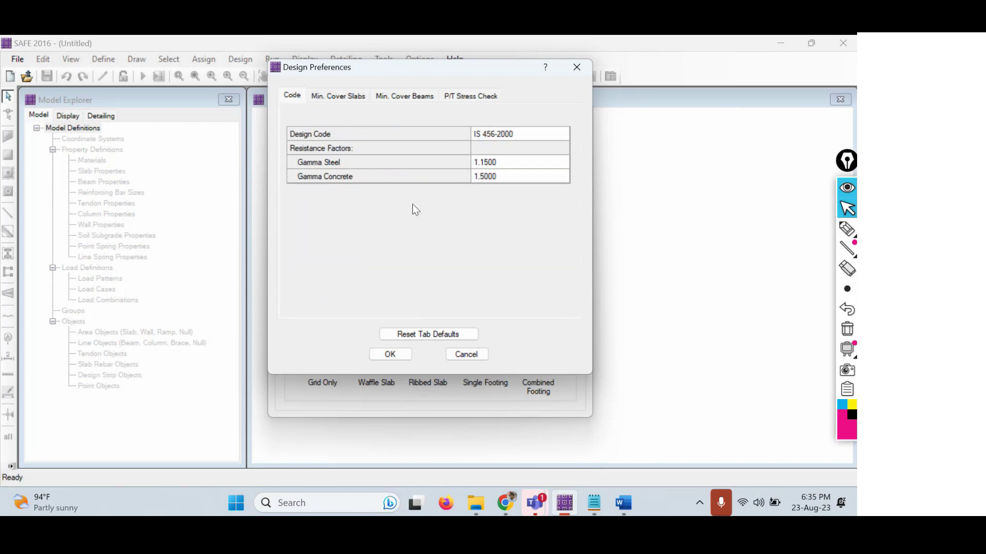
left_click(390, 354)
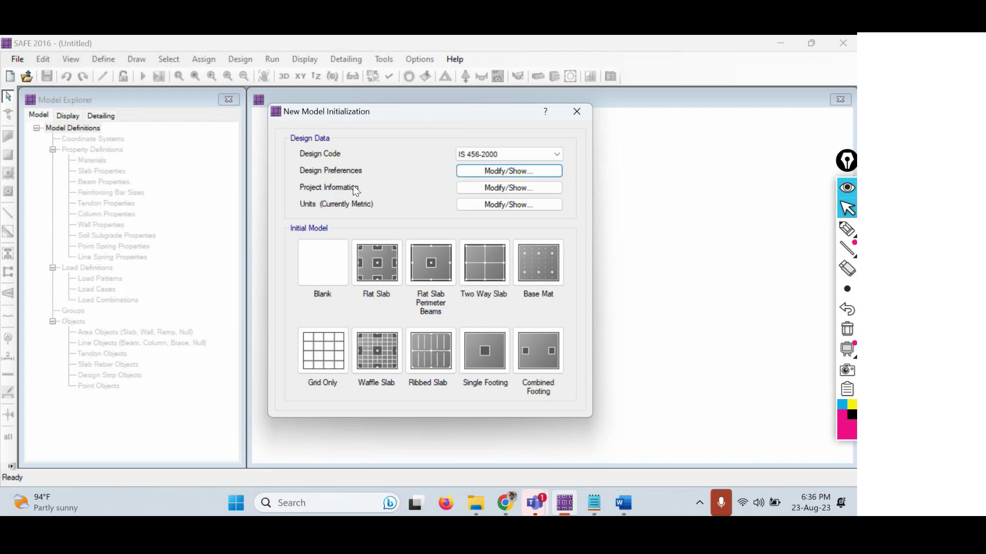
Review the project information fields and close the form without filling anything in.
left_click(529, 187)
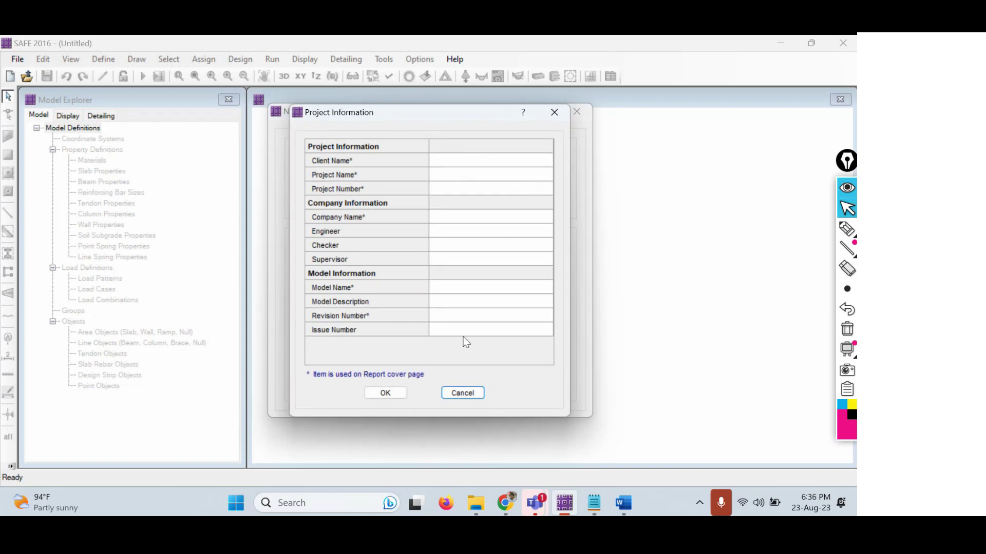
left_click(437, 164)
left_click(436, 161)
left_click(382, 392)
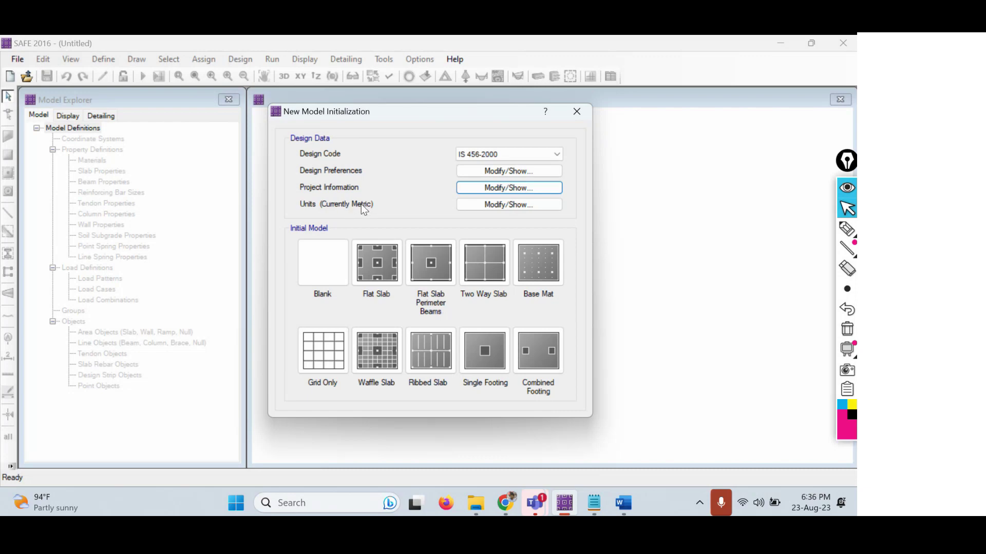
Apply the metric default units to the new model.
left_click(496, 205)
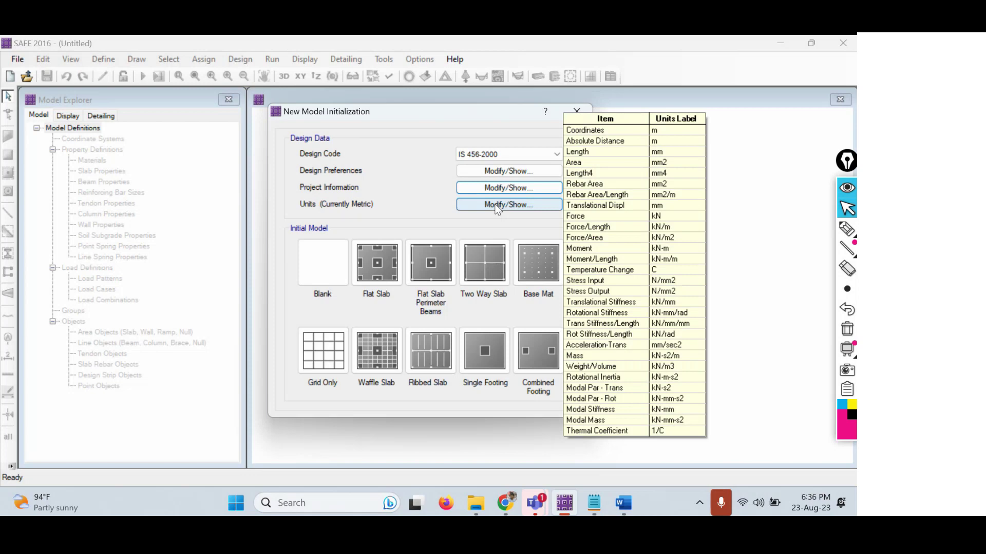
left_click(496, 205)
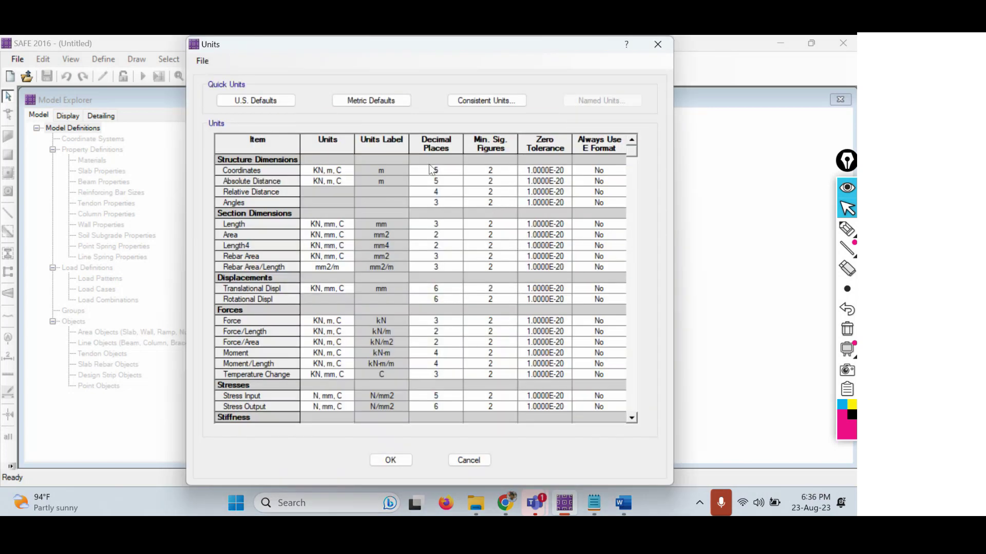
left_click(378, 108)
left_click(405, 461)
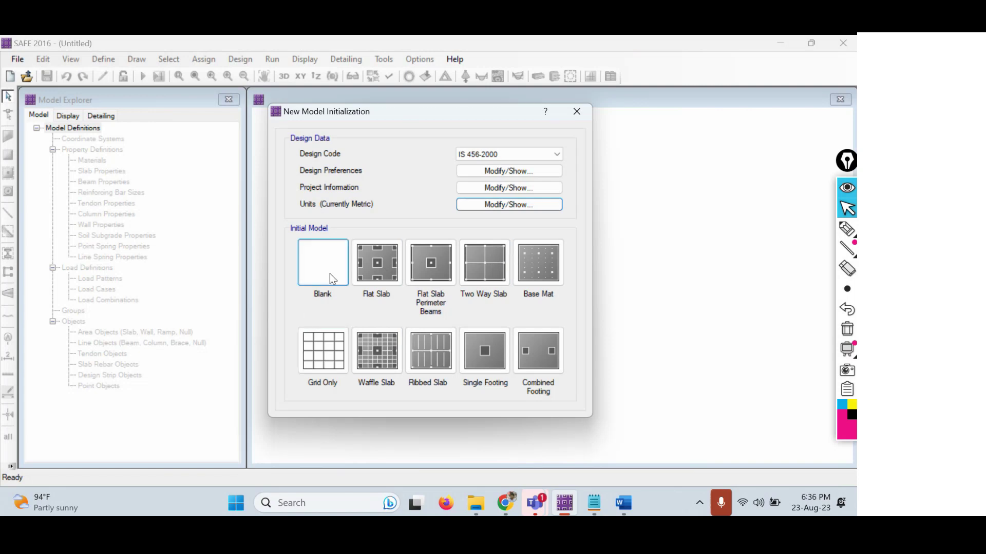
Start a grid-only model, compare the Cartesian and cylindrical coordinate system options, and choose Cartesian.
left_click(328, 355)
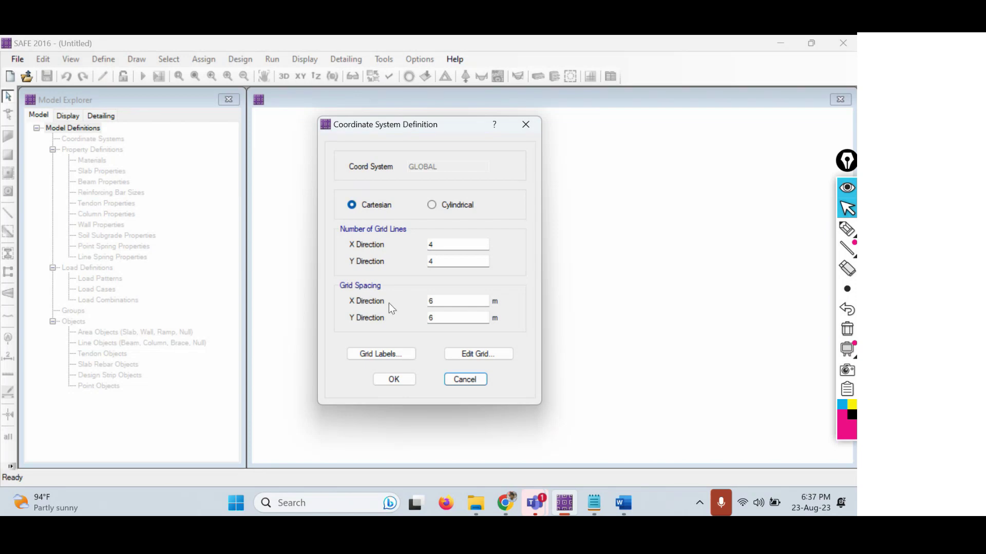
left_click(432, 206)
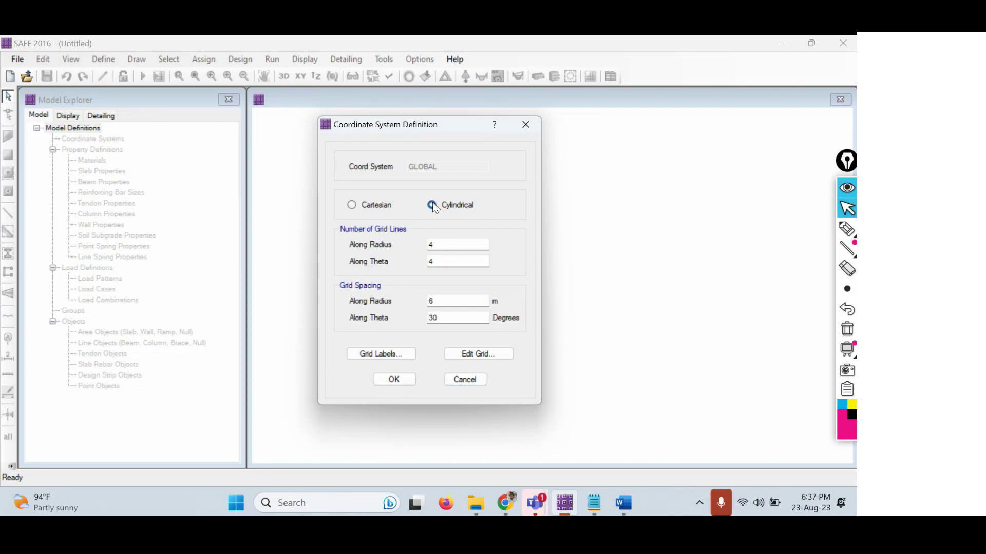
left_click(375, 203)
left_click(433, 207)
left_click(383, 206)
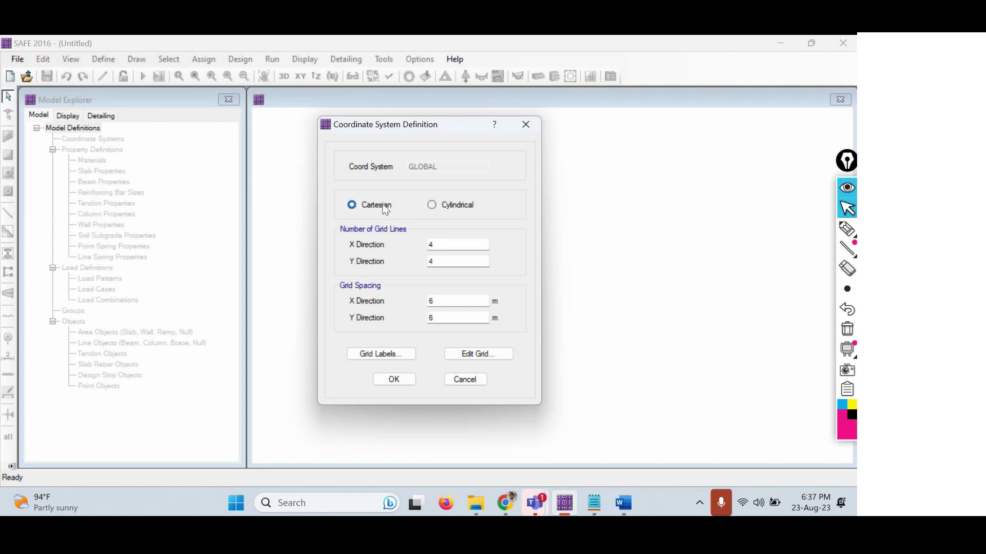
left_click(459, 207)
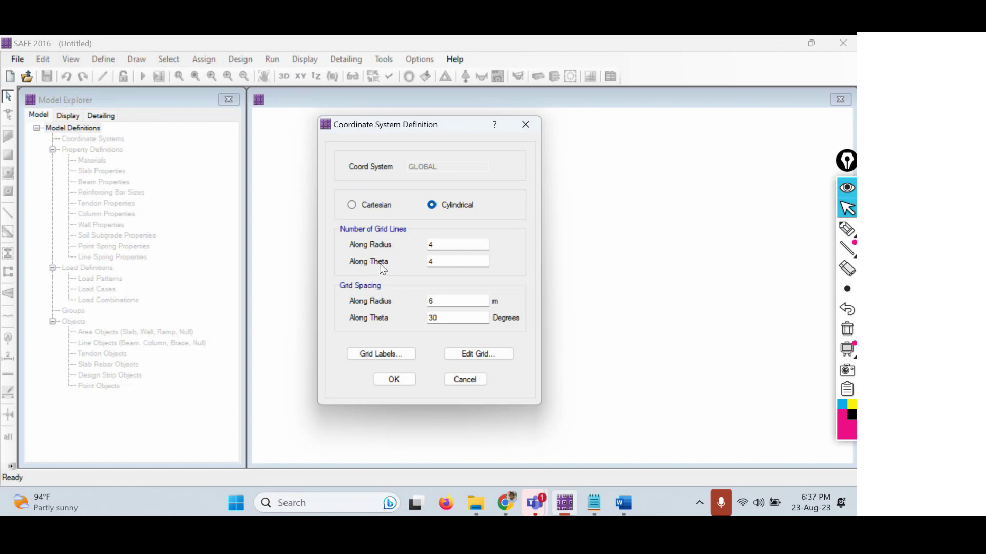
left_click(379, 207)
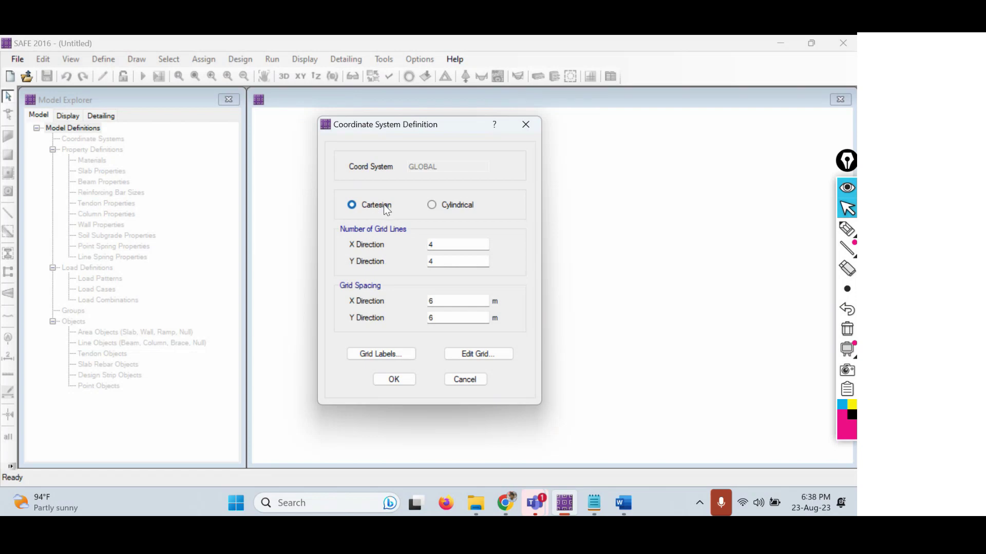
left_click(455, 203)
left_click(377, 205)
Set the number of grid lines to 6 in both the X and Y directions.
left_click(475, 243)
left_click_drag(446, 246, 390, 244)
type("6")
key("Tab")
type("6")
Annotate the empty area beside the dialog with six roughly horizontal magenta pen lines stacked one below another.
left_click(847, 229)
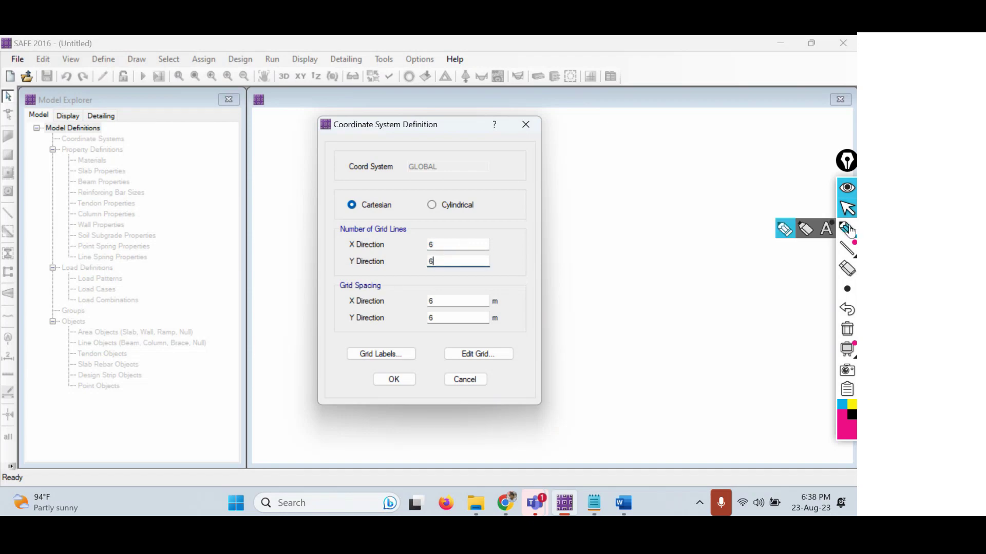
left_click_drag(564, 203, 734, 198)
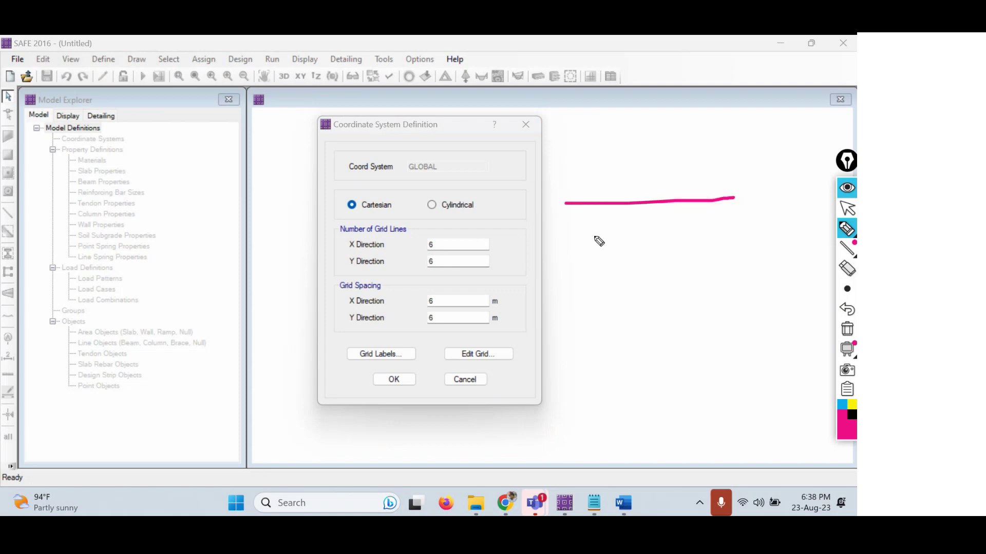
left_click_drag(578, 237, 680, 237)
left_click_drag(578, 271, 734, 267)
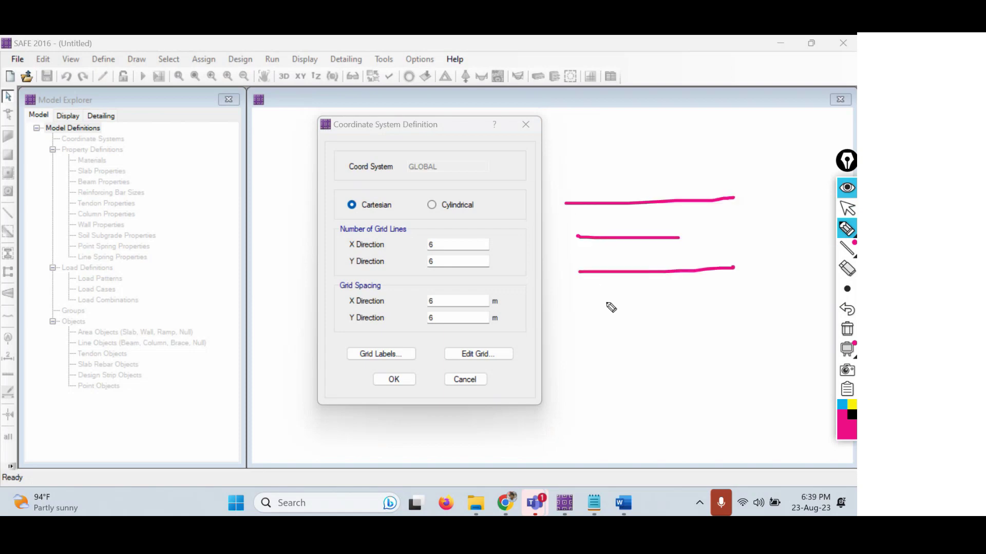
left_click_drag(589, 302, 760, 301)
left_click_drag(595, 334, 783, 339)
left_click_drag(593, 373, 774, 385)
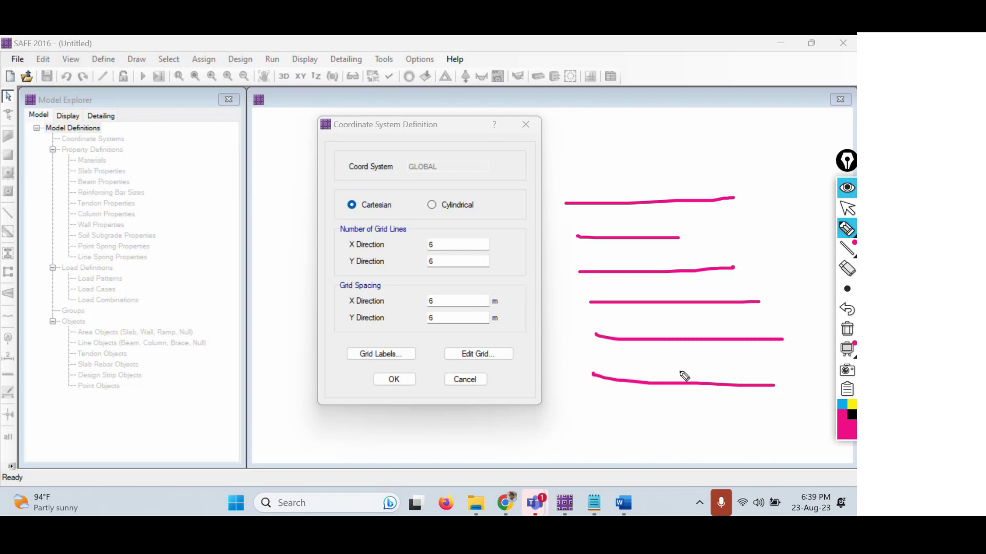
Draw six roughly vertical blue pen lines across the magenta ones to illustrate a grid, and leave the annotation pen.
left_click(841, 405)
left_click_drag(588, 181, 607, 421)
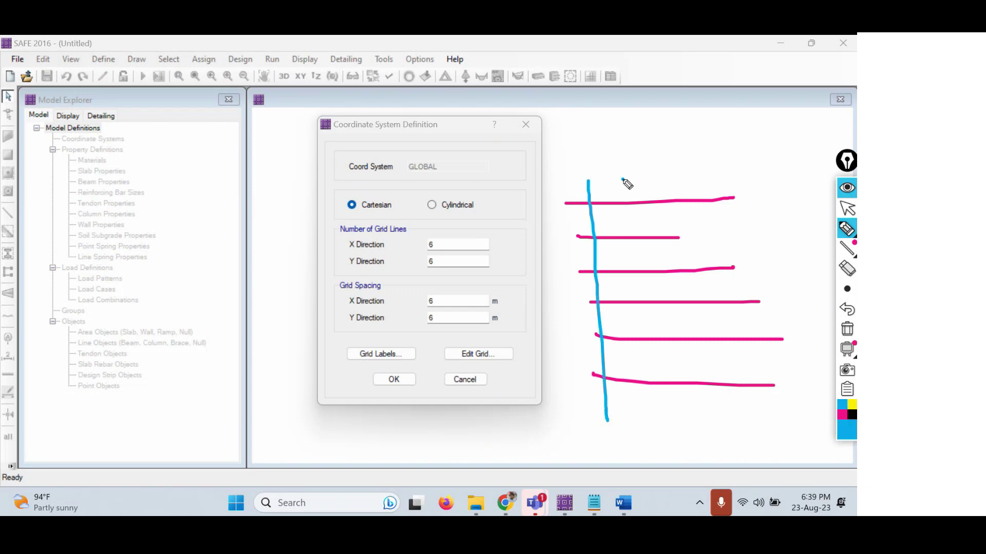
left_click_drag(623, 180, 645, 426)
left_click_drag(657, 183, 689, 382)
left_click_drag(691, 187, 739, 443)
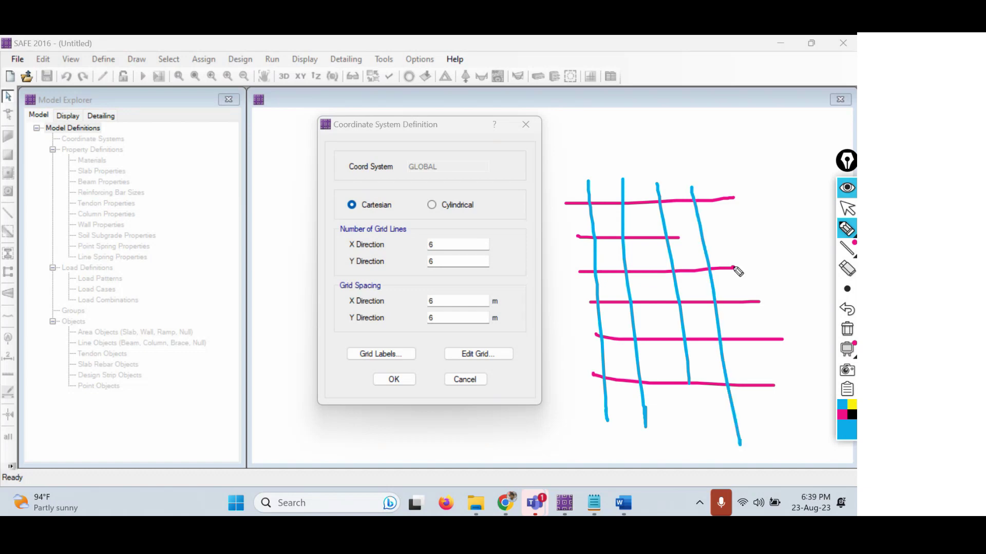
left_click_drag(733, 172, 762, 377)
left_click_drag(765, 204, 794, 431)
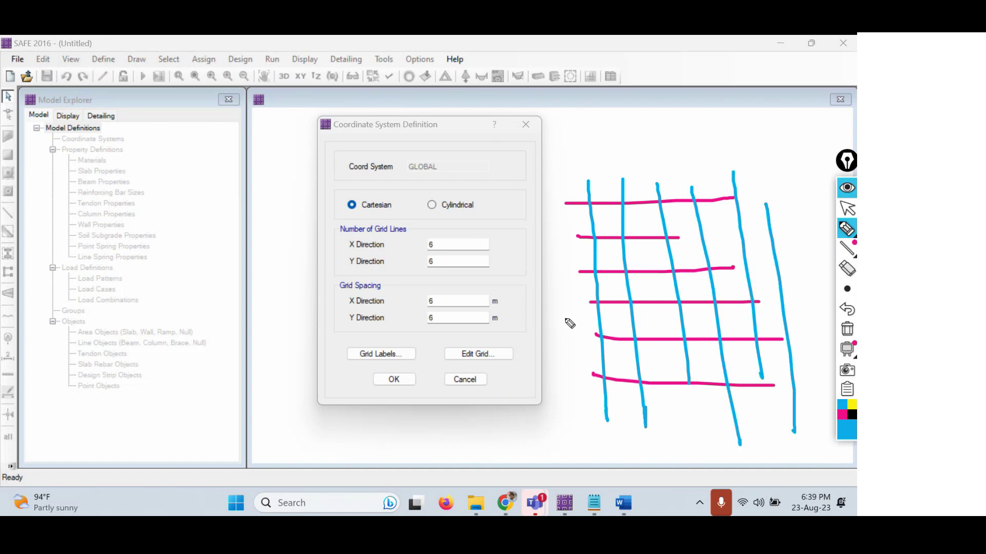
left_click(847, 208)
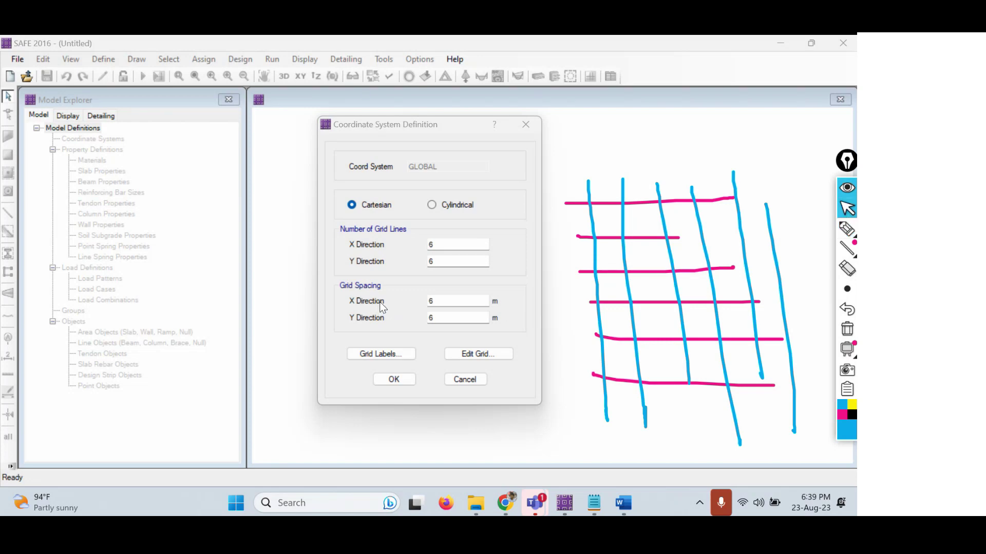
Mark the gap between the first two vertical lines with a black double arrow, circle both grid spacing values, and clear all annotations.
left_click(453, 301)
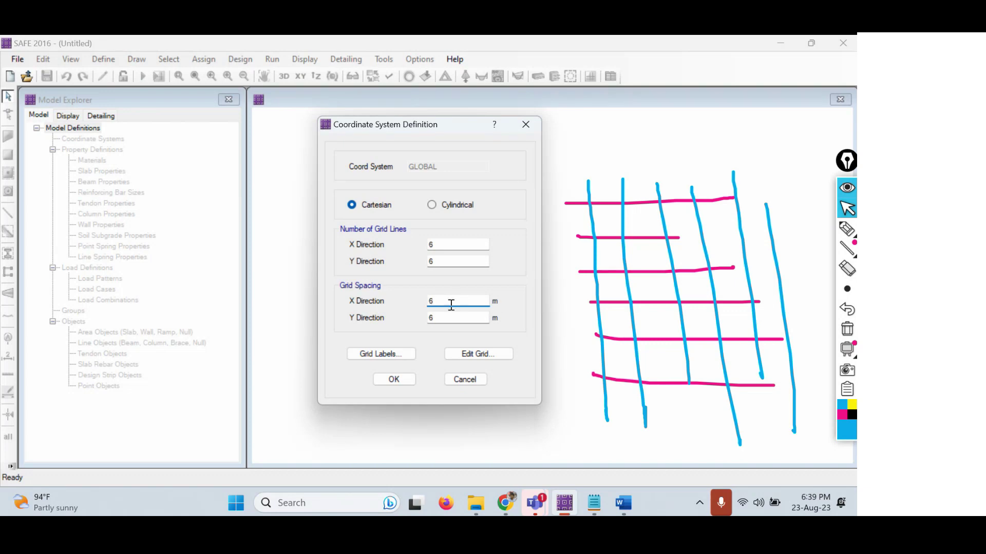
double_click(467, 302)
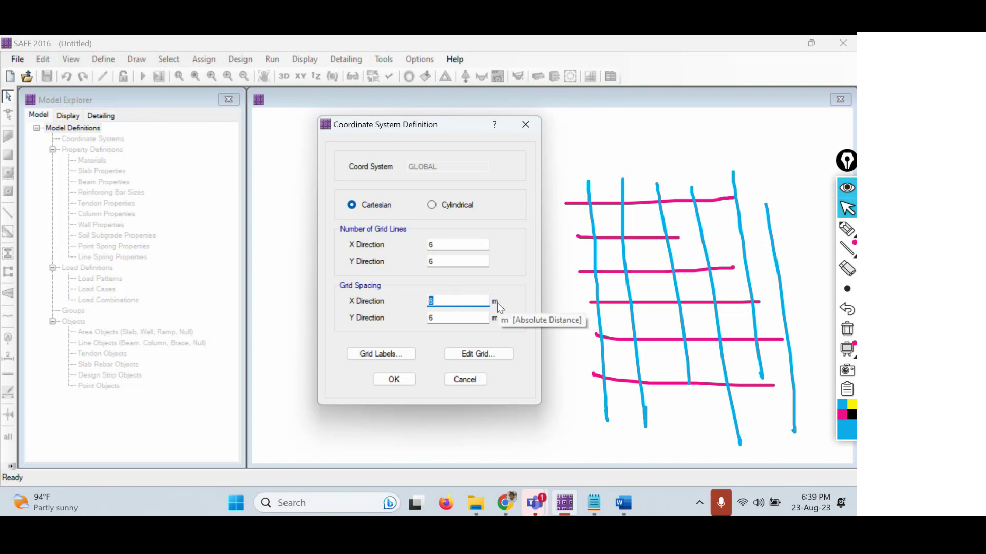
left_click(852, 417)
left_click(846, 229)
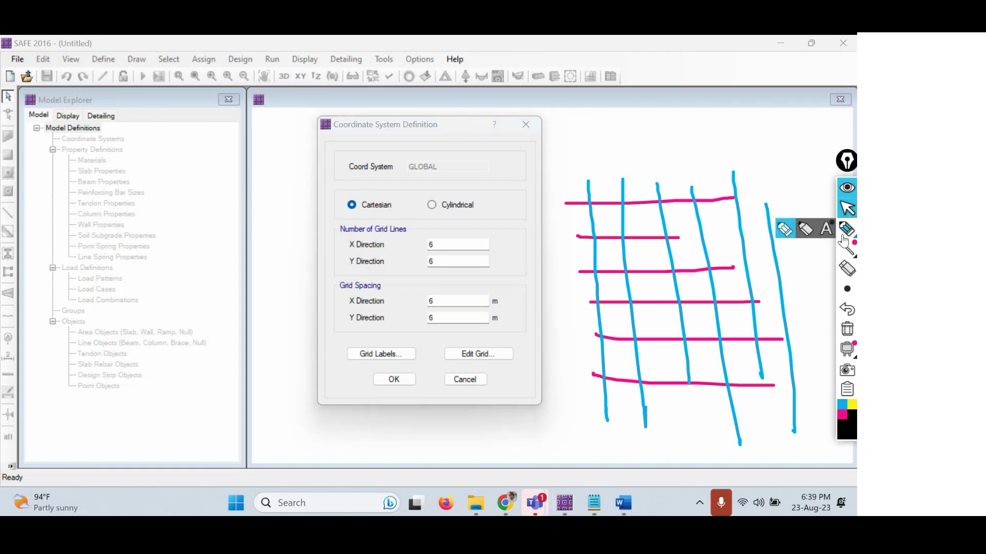
mouse_move(591, 224)
left_mouse_down()
mouse_move(623, 223)
mouse_move(585, 223)
mouse_move(598, 230)
left_mouse_up()
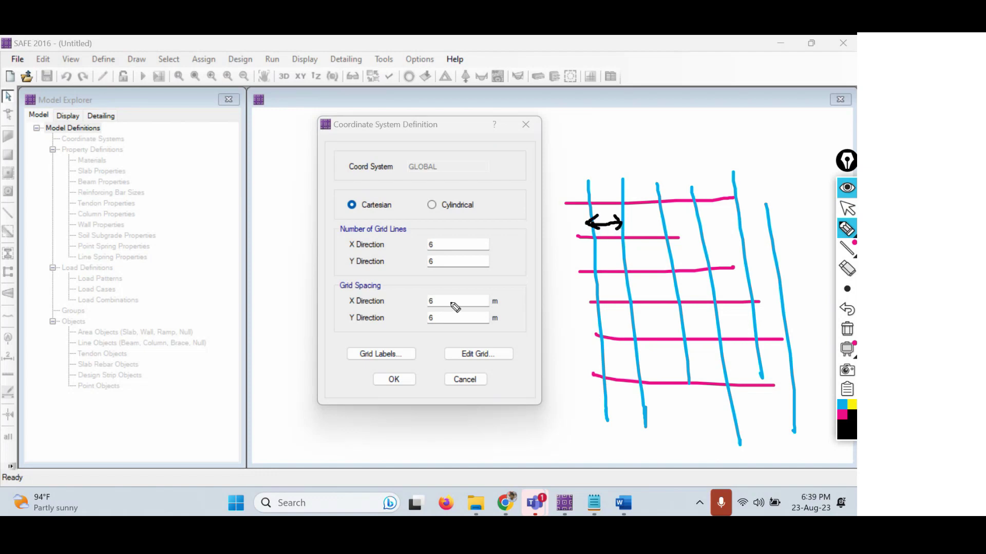
mouse_move(438, 290)
left_mouse_down()
mouse_move(447, 317)
mouse_move(436, 286)
mouse_move(423, 335)
mouse_move(443, 314)
left_mouse_up()
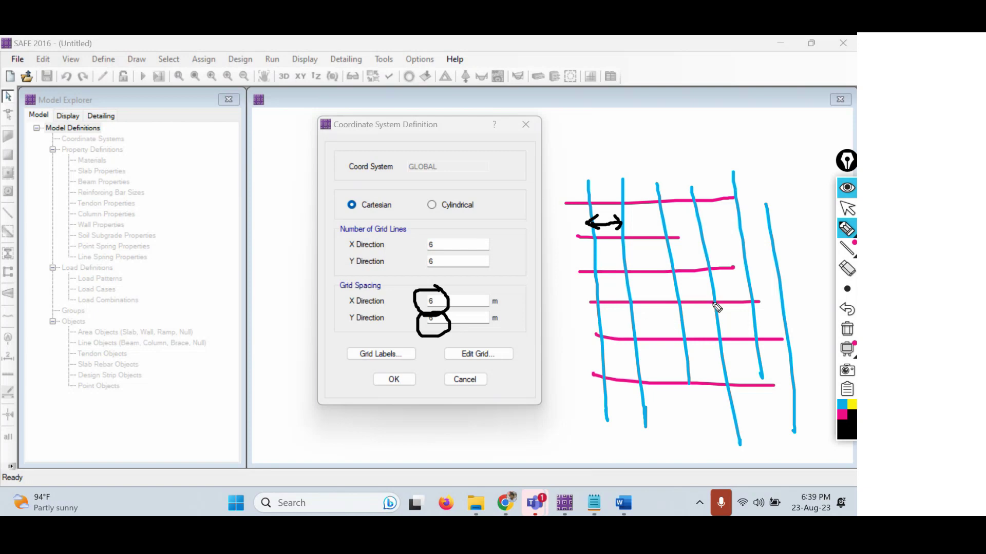
left_click(847, 329)
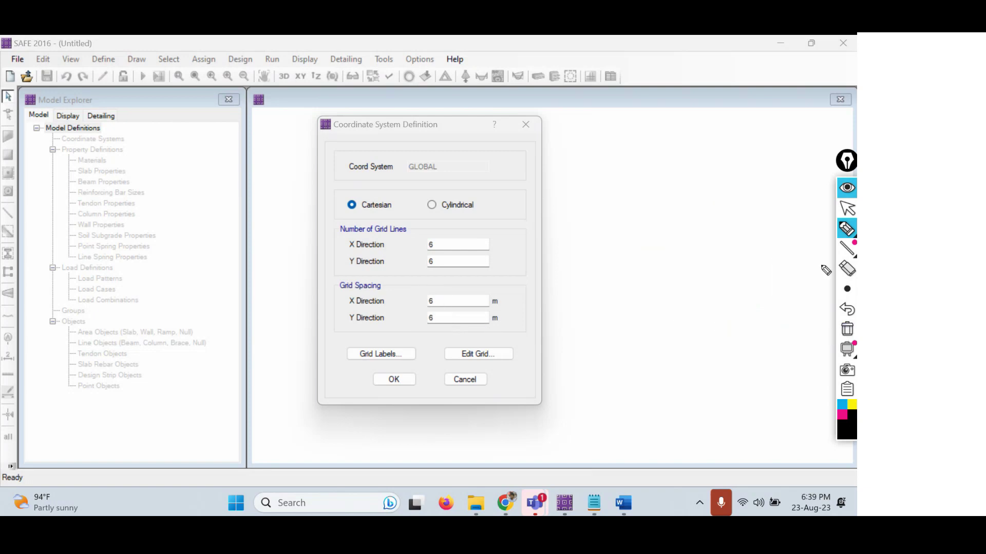
left_click(847, 208)
Set the grid spacing to 5 m in both the X and Y directions and check the grid line fields.
left_click(454, 301)
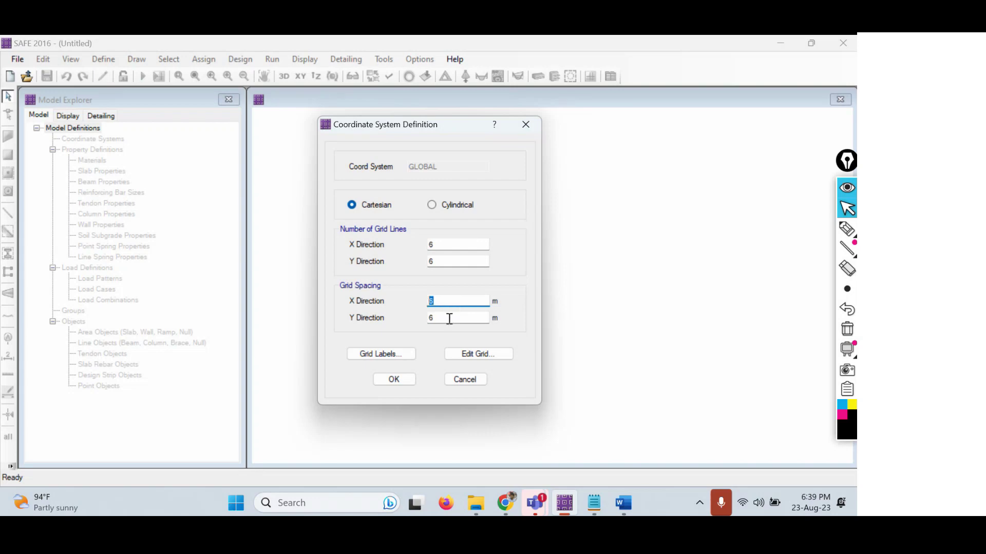
key("Tab")
type("5")
key("shift+Tab")
left_click(436, 245)
left_click(433, 262)
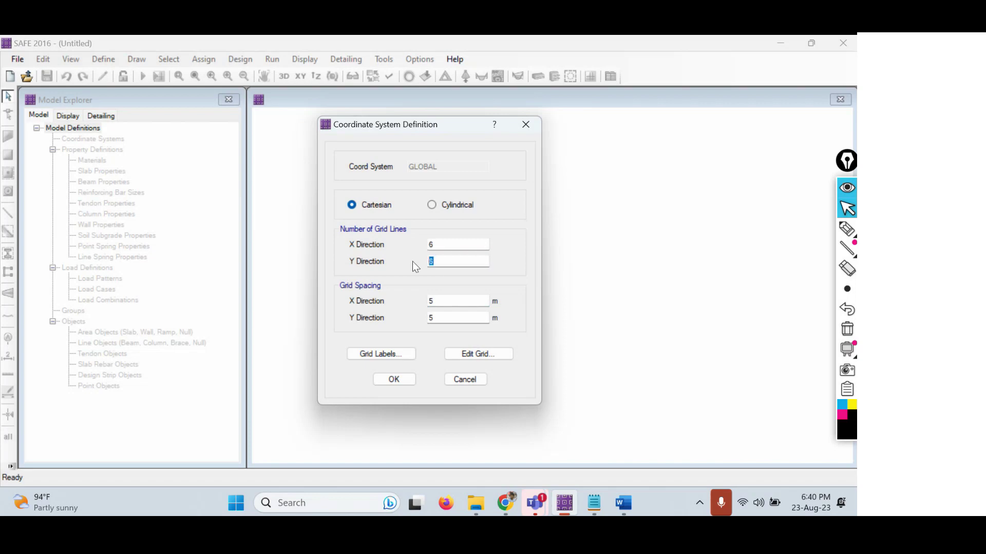
left_click(437, 302)
left_click(434, 317)
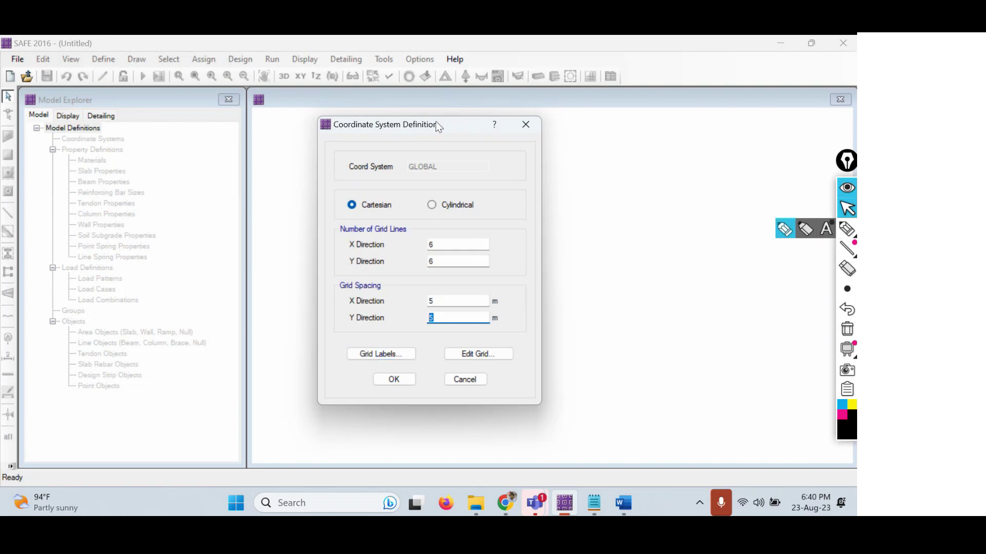
Move the coordinate system dialog aside and annotate the empty area with six roughly horizontal black pen lines.
left_click_drag(436, 122, 201, 112)
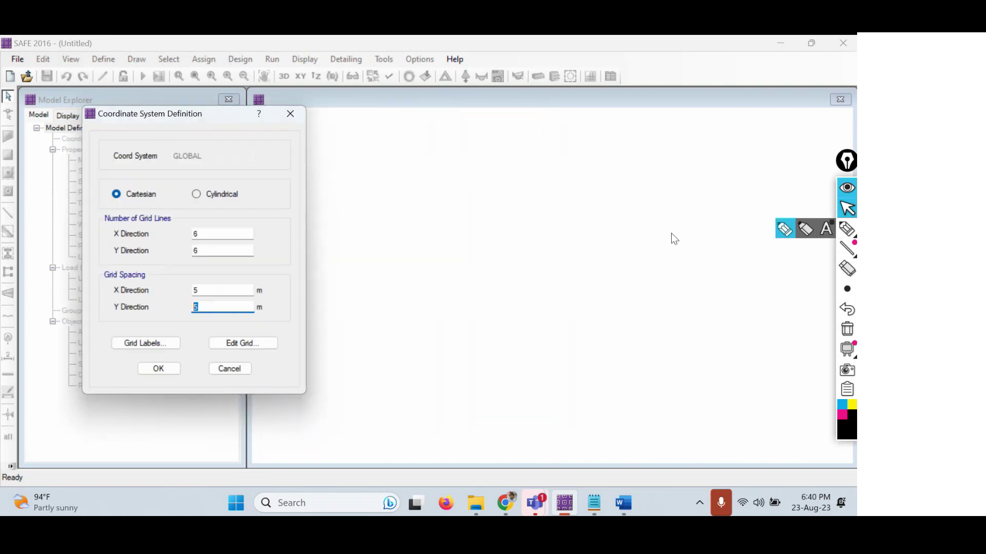
left_click(847, 232)
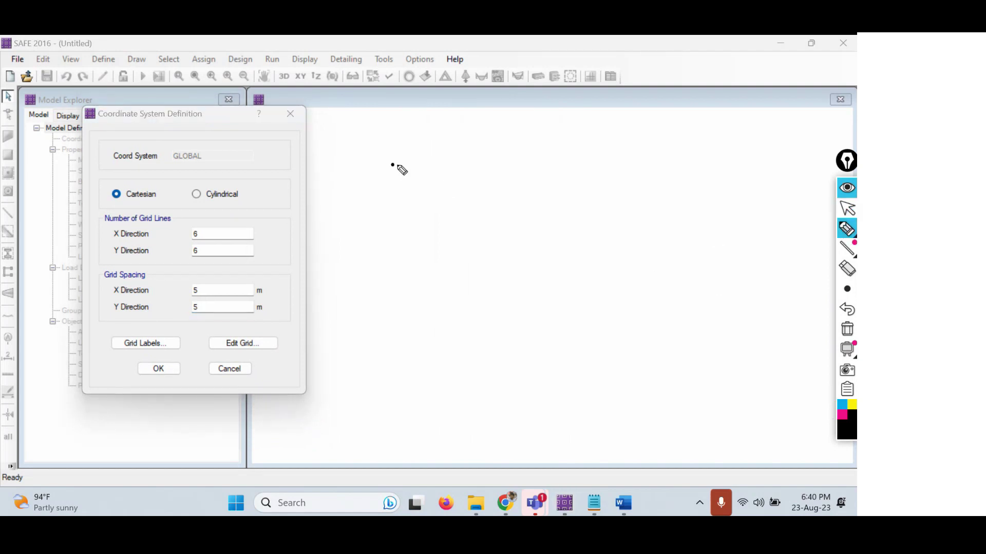
left_click_drag(392, 165, 627, 158)
left_click_drag(405, 212, 664, 188)
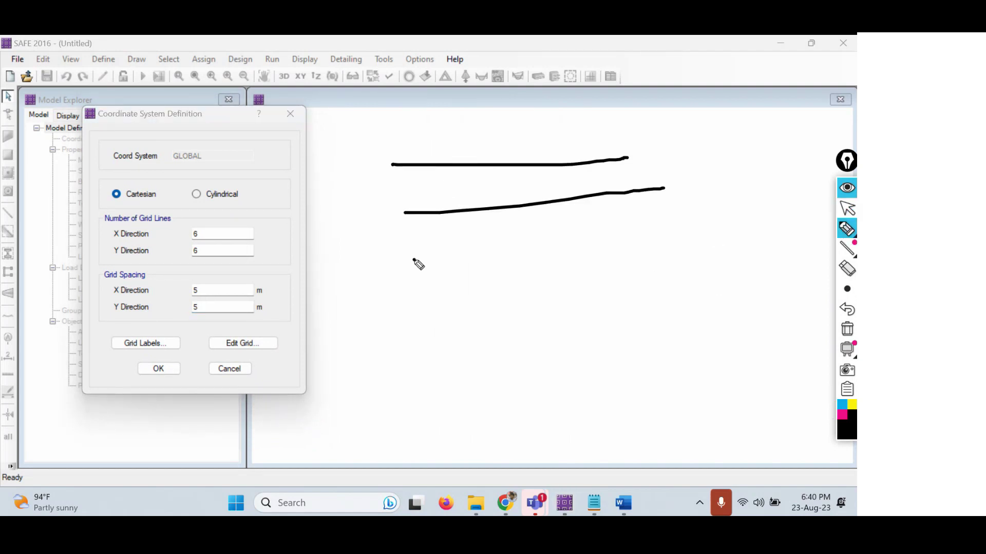
left_click_drag(414, 260, 653, 260)
left_click_drag(420, 309, 631, 302)
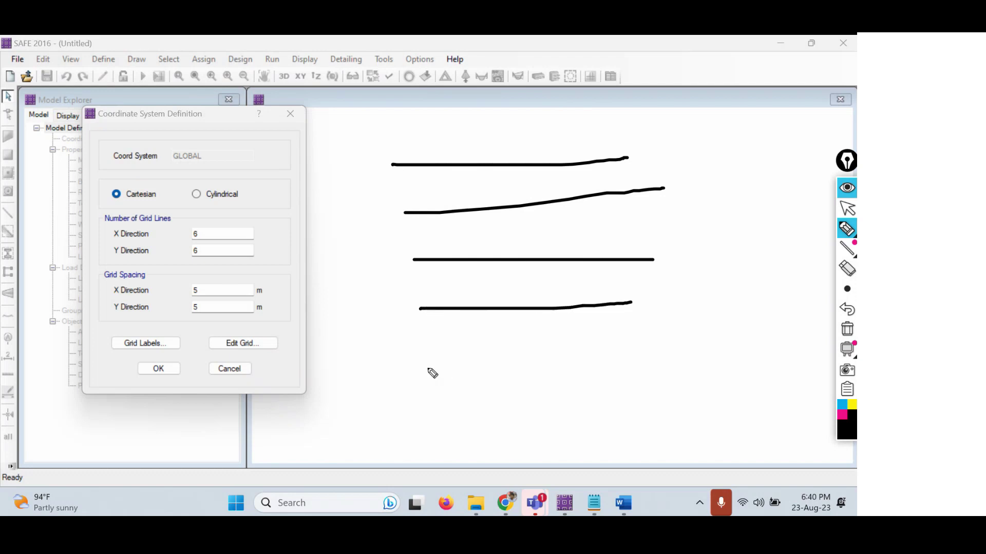
left_click_drag(427, 367, 712, 363)
left_click_drag(425, 415, 708, 405)
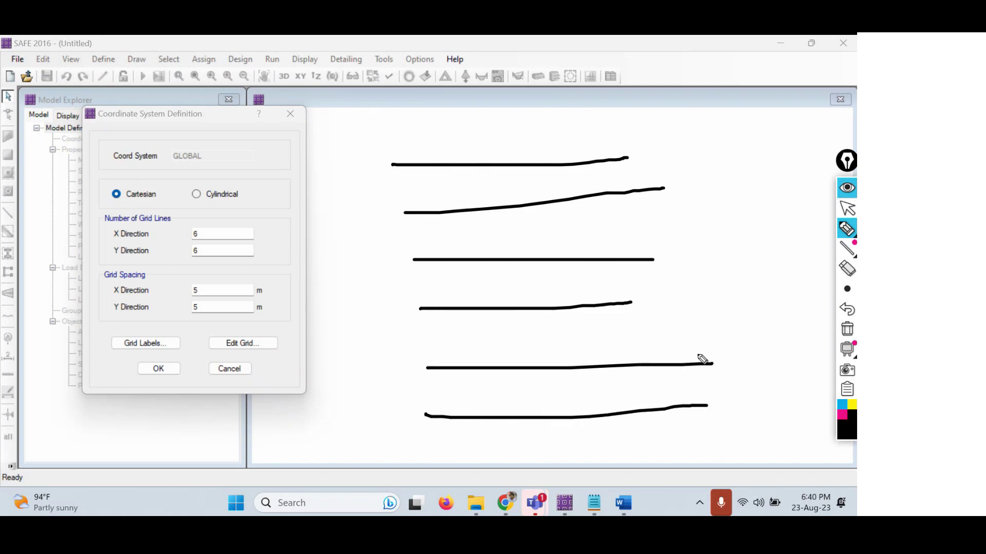
Draw six roughly vertical magenta pen lines across the black ones to sketch the grid.
left_click(842, 414)
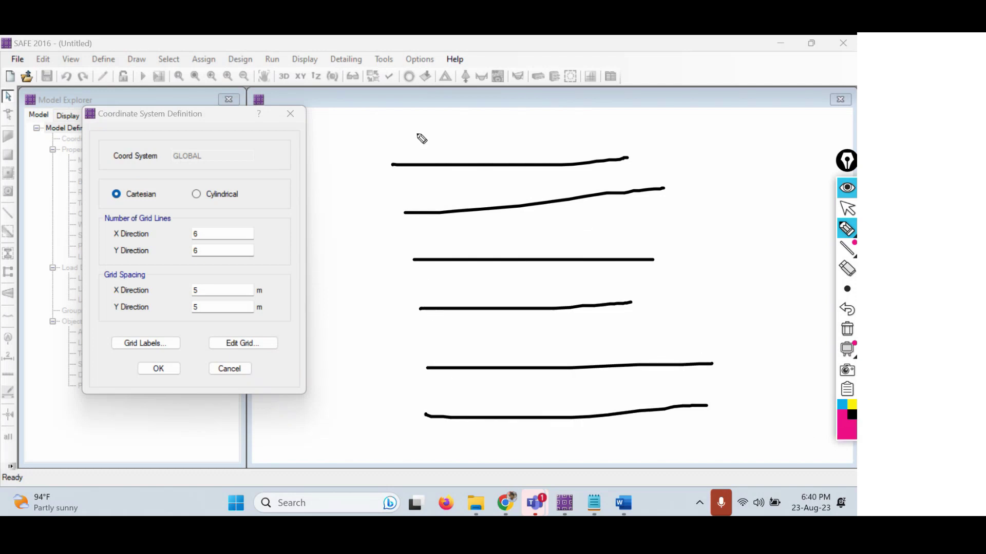
left_click_drag(422, 135, 429, 418)
mouse_move(466, 110)
left_mouse_down()
mouse_move(472, 409)
mouse_move(476, 373)
left_mouse_up()
left_click_drag(498, 127, 524, 431)
left_click_drag(554, 124, 572, 429)
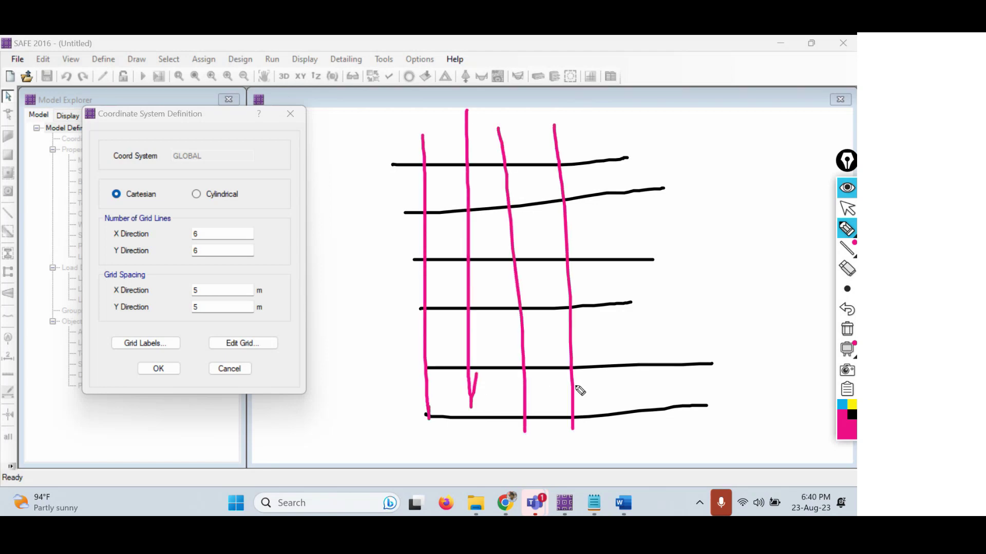
left_click_drag(603, 139, 616, 460)
left_click_drag(636, 134, 658, 418)
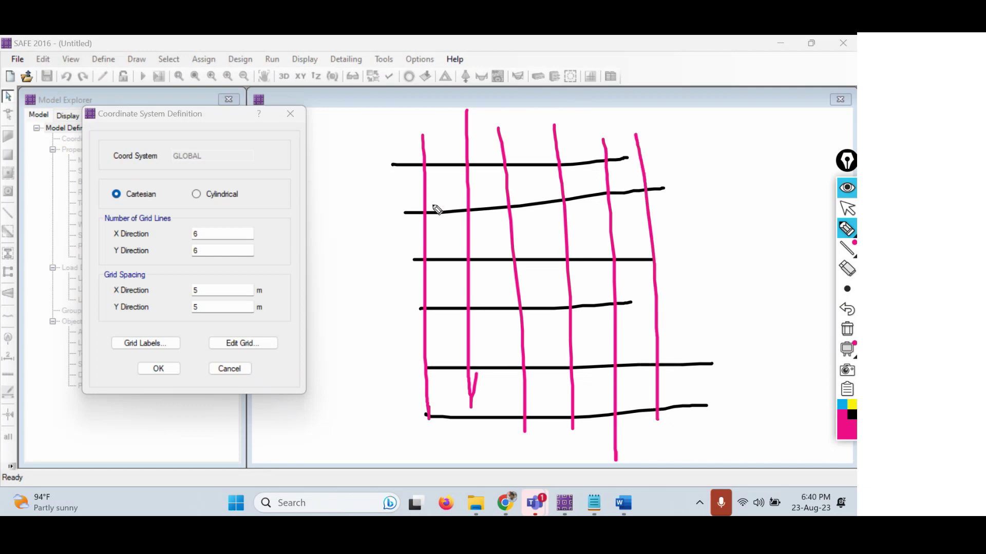
Number the sketched horizontal lines 1 to 6 from top to bottom with the black pen.
left_click(846, 227)
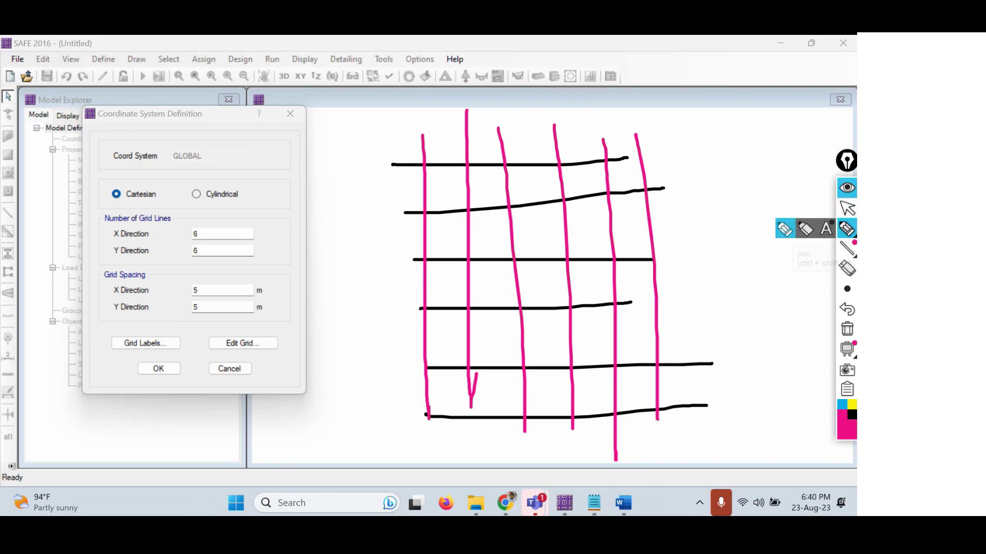
left_click(852, 414)
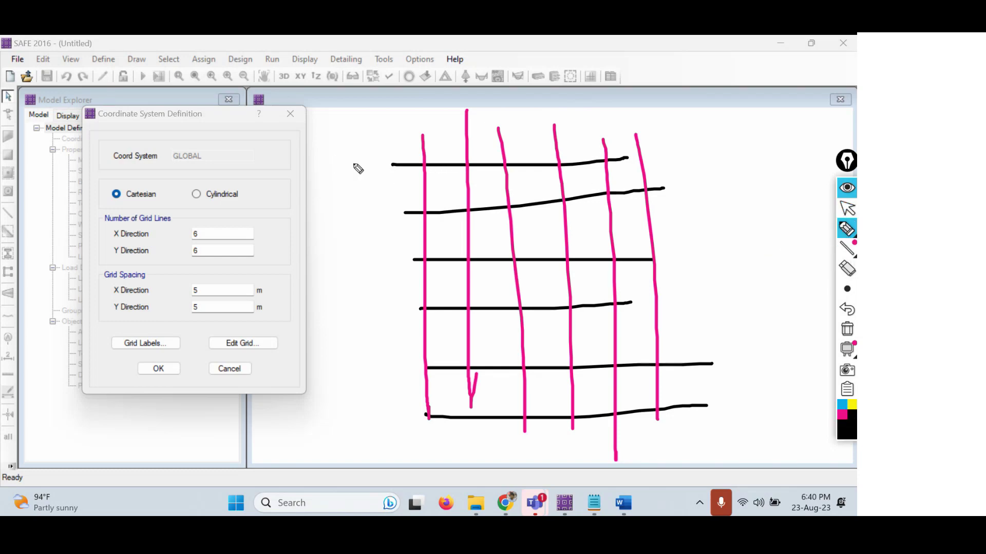
mouse_move(358, 157)
left_mouse_down()
mouse_move(363, 213)
mouse_move(378, 221)
mouse_move(374, 272)
left_mouse_up()
mouse_move(395, 305)
left_mouse_down()
mouse_move(404, 319)
mouse_move(399, 374)
mouse_move(409, 351)
left_mouse_up()
left_click_drag(402, 399, 400, 422)
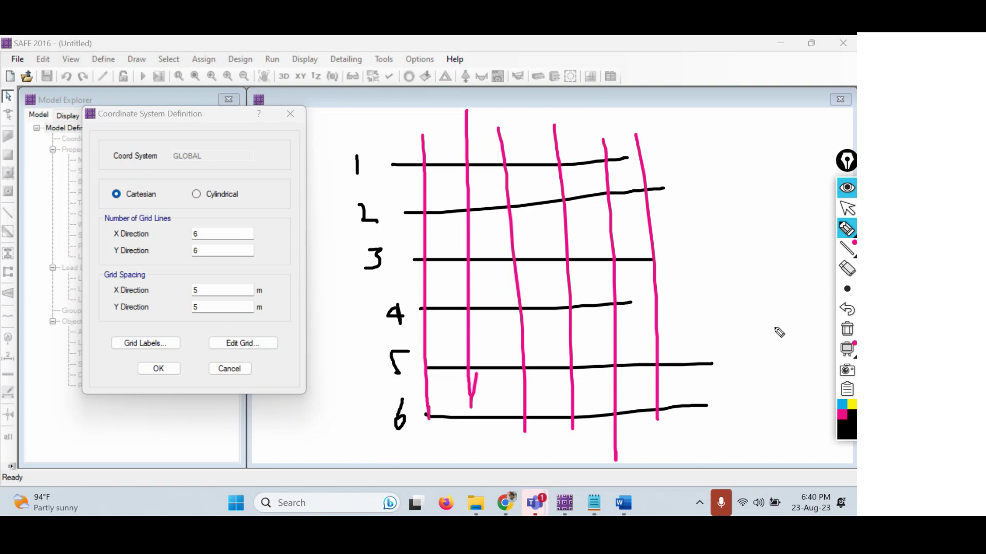
Letter the sketched vertical lines A to F in magenta and circle the dialog's grid labels option.
left_click(842, 414)
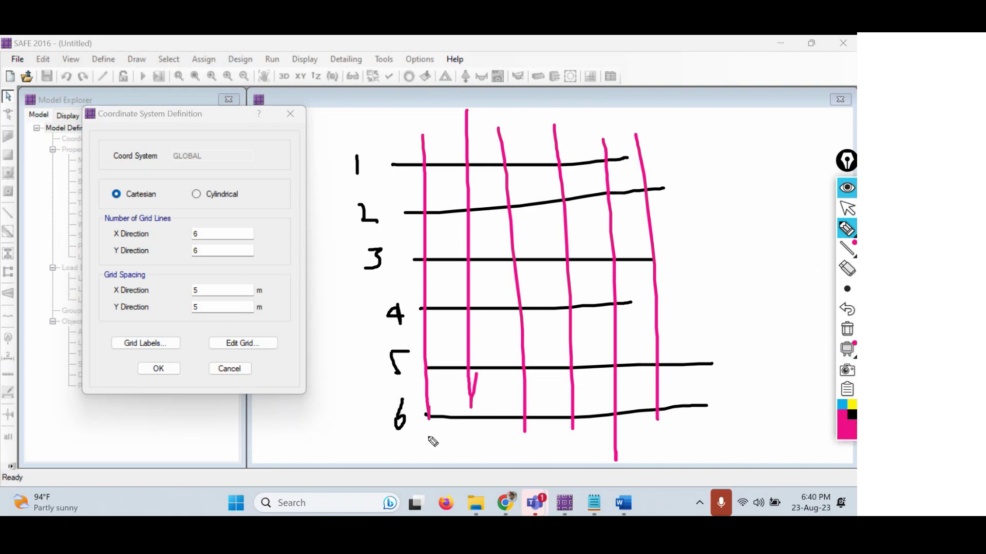
mouse_move(426, 447)
left_mouse_down()
mouse_move(445, 439)
mouse_move(463, 457)
mouse_move(473, 446)
mouse_move(485, 457)
mouse_move(544, 451)
mouse_move(641, 461)
mouse_move(639, 446)
mouse_move(660, 448)
mouse_move(662, 461)
left_mouse_up()
left_click_drag(660, 438, 680, 431)
left_click_drag(662, 449, 673, 445)
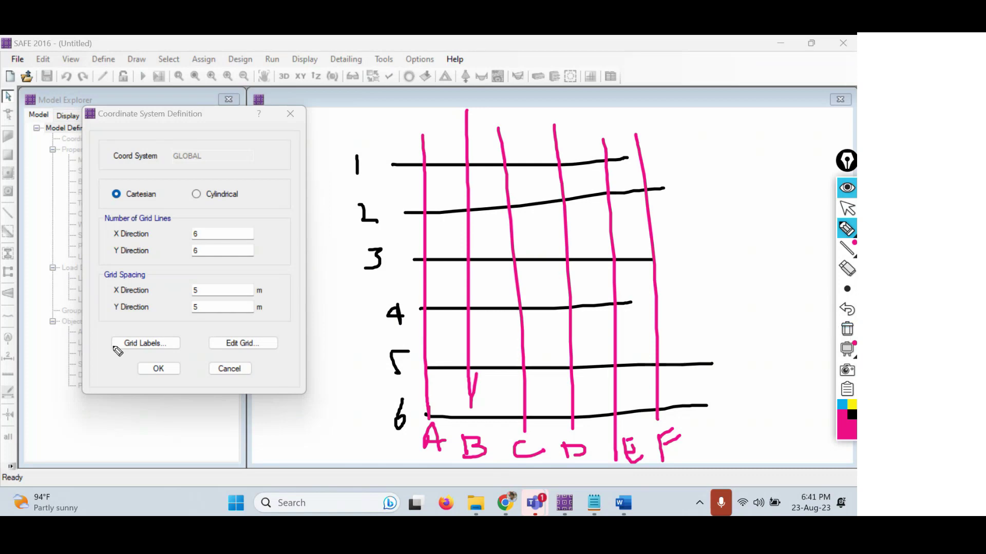
mouse_move(133, 327)
left_mouse_down()
mouse_move(101, 348)
mouse_move(135, 331)
left_mouse_up()
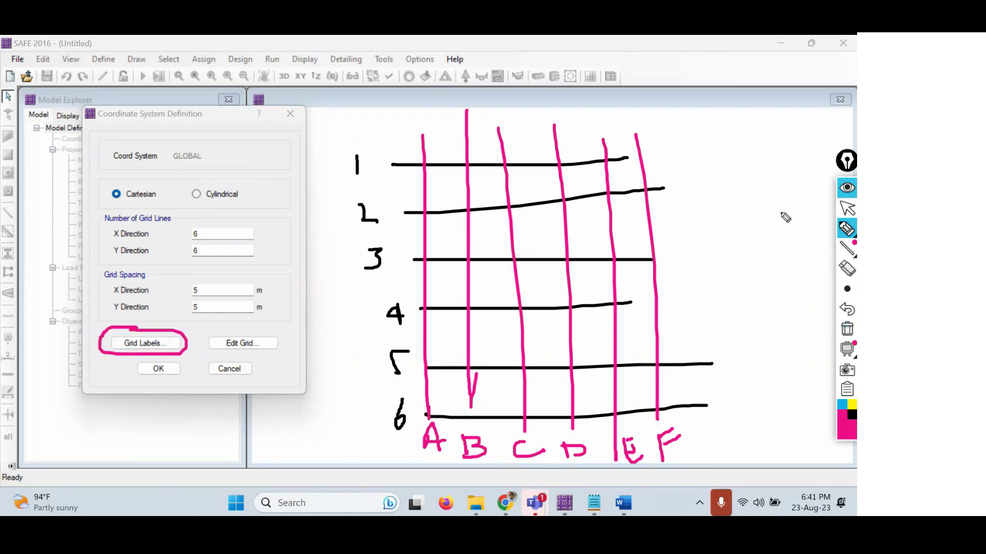
Leave the annotation pen, open the grid labeling options, and clear all pen annotations.
left_click(847, 209)
left_click(138, 343)
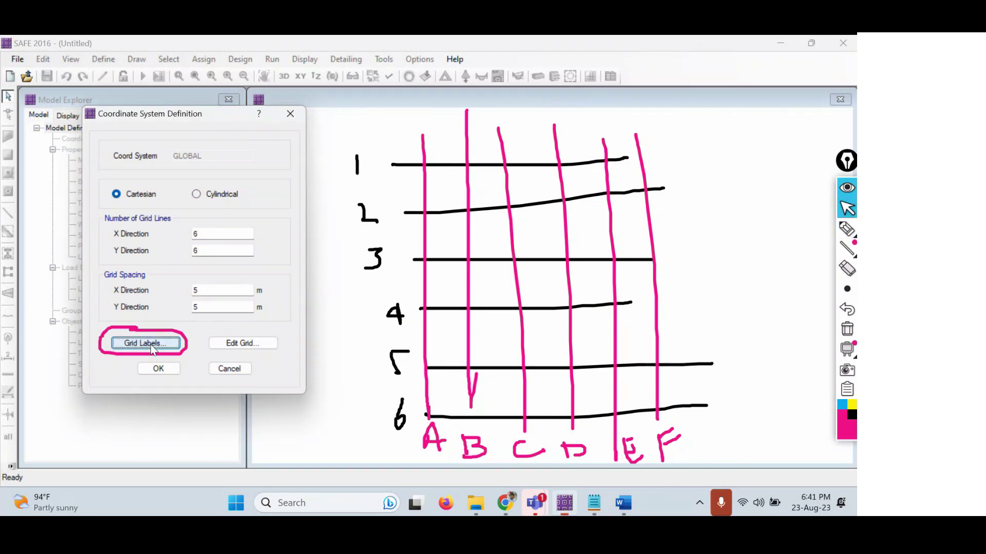
left_click(846, 329)
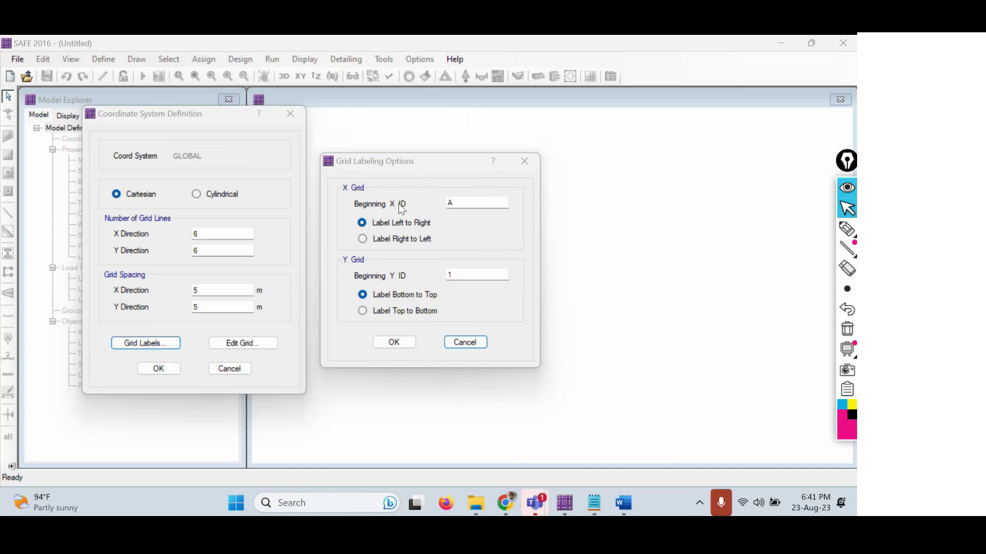
Set the beginning X grid ID to A, labeled left to right.
left_click(467, 202)
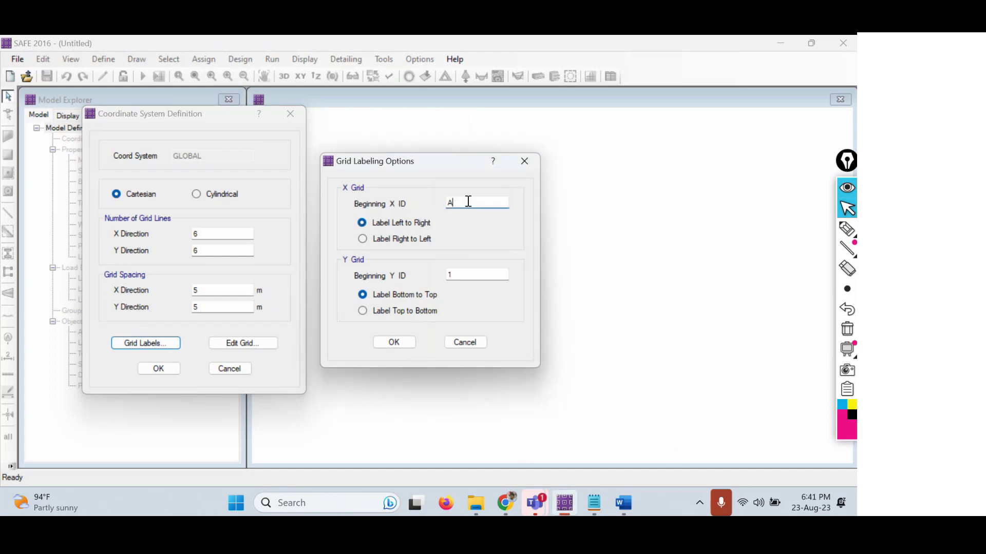
double_click(450, 203)
key("BackSpace")
type("a")
left_click(463, 238)
left_click_drag(460, 204, 420, 206)
type("AA")
key("BackSpace")
left_click(395, 224)
Move the grid labeling dialog aside and annotate the empty area with four roughly horizontal magenta pen lines.
left_click_drag(440, 167, 224, 129)
left_click(847, 230)
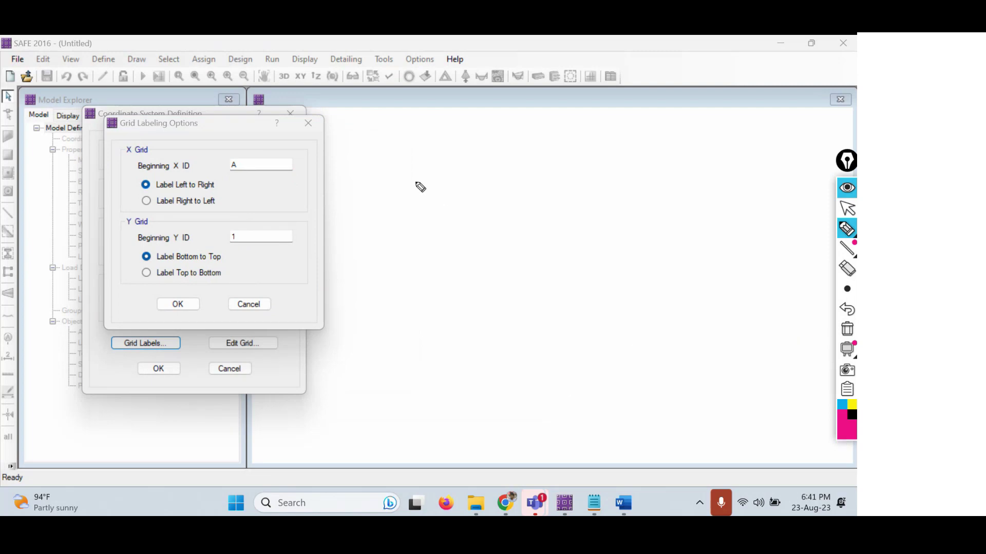
left_click_drag(409, 179, 720, 165)
left_click_drag(416, 230, 822, 211)
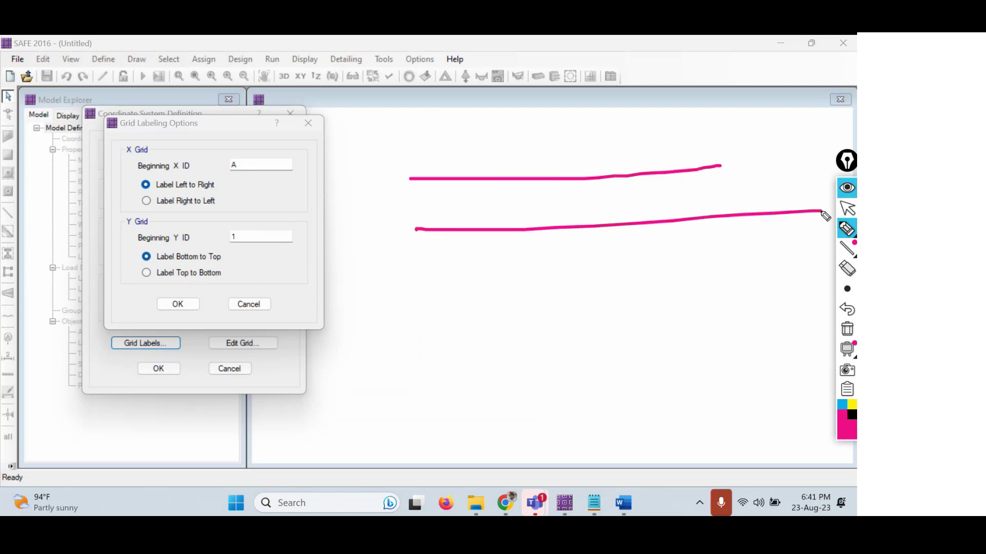
left_click_drag(442, 299, 768, 289)
left_click_drag(434, 357, 826, 351)
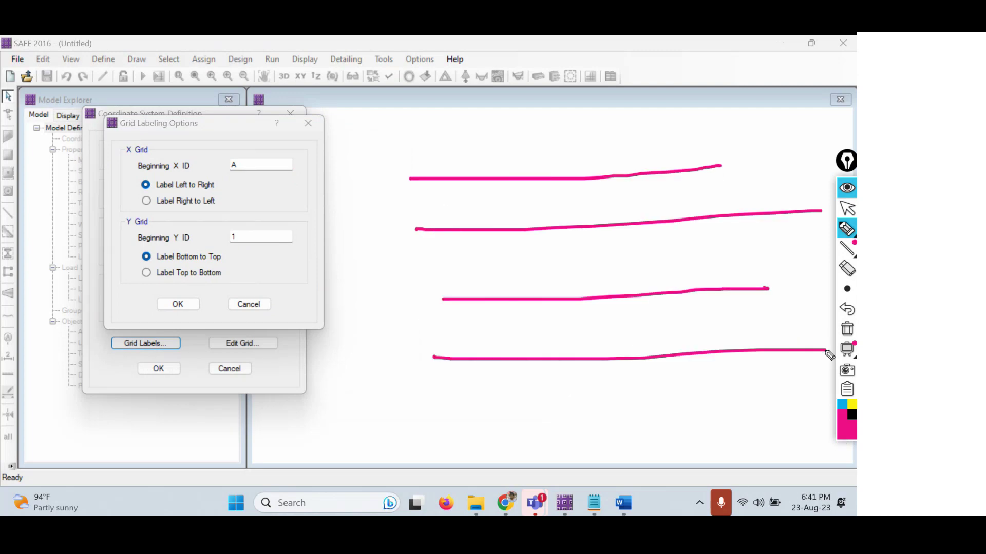
Draw four roughly vertical black pen lines across the magenta ones.
left_click(850, 418)
left_click_drag(464, 152, 490, 395)
left_click_drag(530, 158, 570, 424)
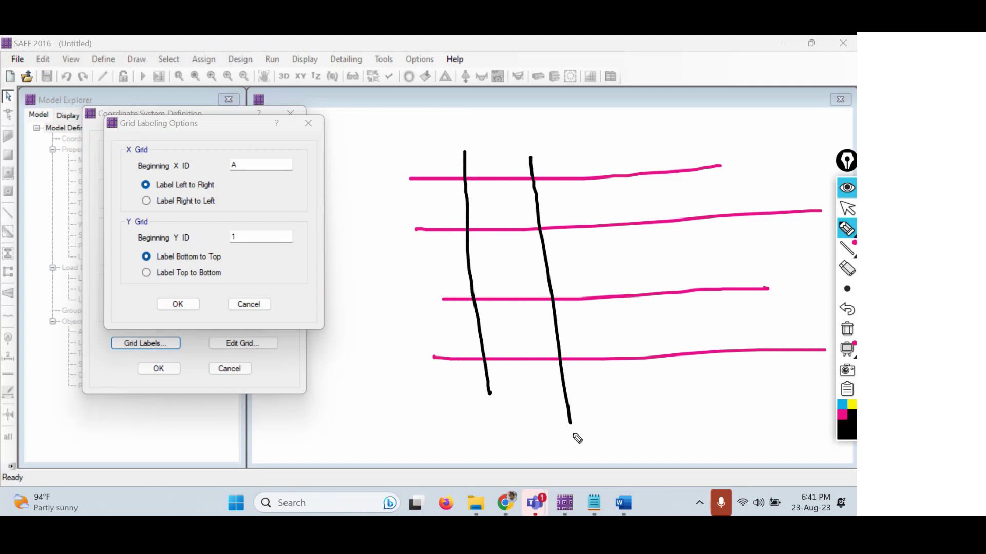
left_click_drag(627, 158, 666, 413)
left_click_drag(693, 146, 738, 413)
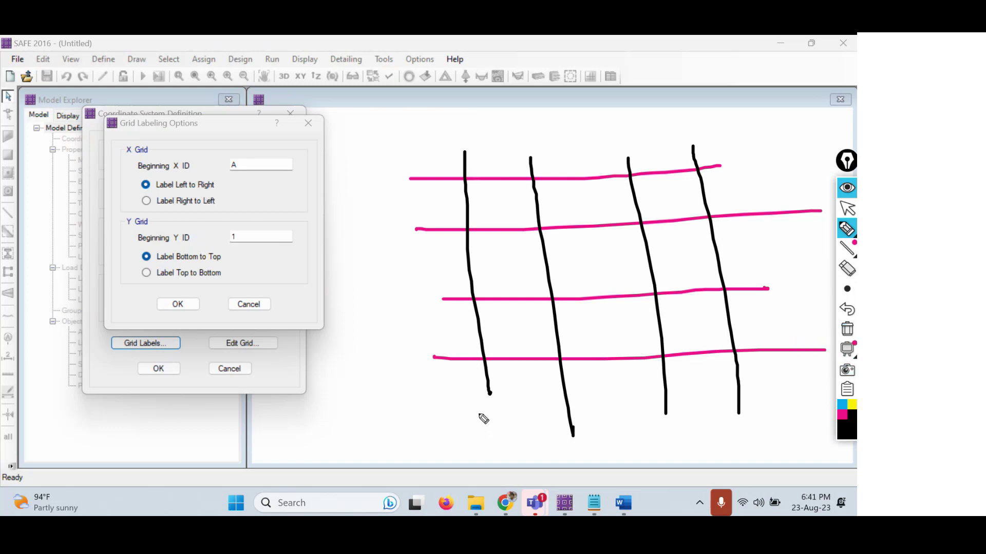
Letter the four sketched vertical lines A, B, C and D from left to right below their lower ends.
mouse_move(471, 434)
left_mouse_down()
mouse_move(482, 406)
mouse_move(490, 431)
mouse_move(482, 422)
left_mouse_up()
left_click(592, 422)
left_click_drag(594, 422, 595, 437)
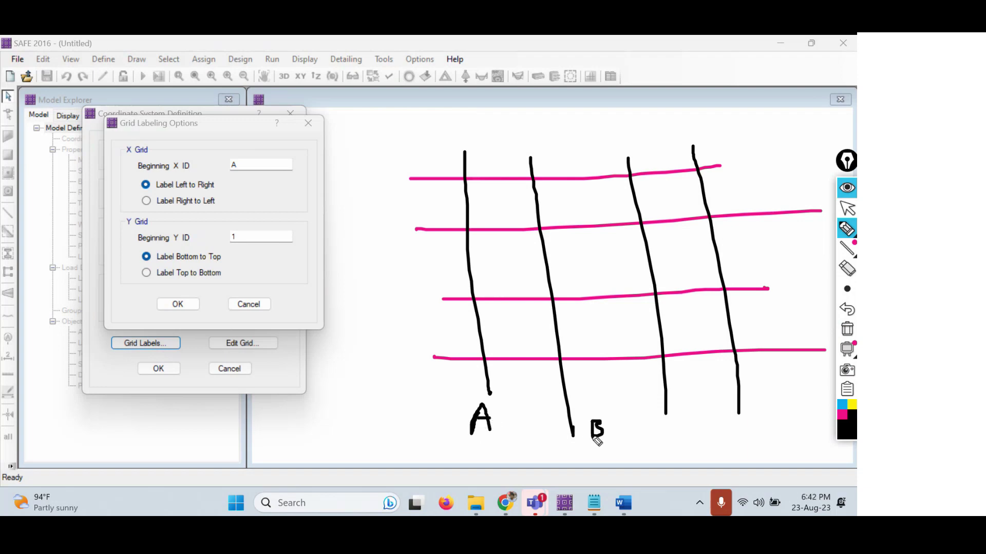
left_click_drag(668, 423, 676, 432)
left_click_drag(744, 414, 757, 433)
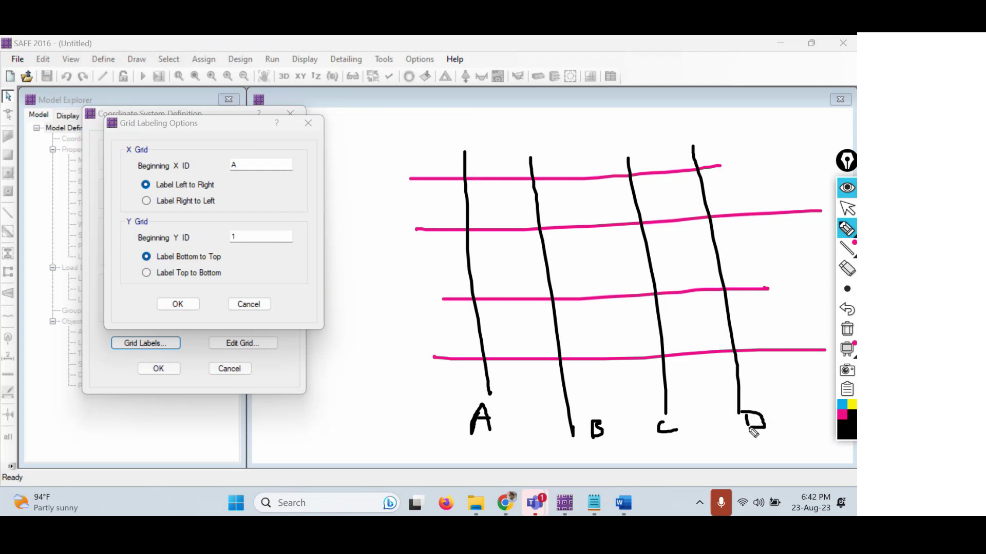
Underline Label Right to Left, letter the vertical lines D, C, B, A underneath, and link the upper A to Label Left to Right.
left_click_drag(153, 210, 221, 204)
mouse_move(743, 458)
left_mouse_down()
mouse_move(759, 458)
mouse_move(756, 450)
left_mouse_up()
mouse_move(661, 444)
left_mouse_down()
mouse_move(662, 462)
mouse_move(676, 455)
mouse_move(654, 463)
left_mouse_up()
mouse_move(584, 451)
left_mouse_down()
mouse_move(573, 461)
mouse_move(591, 462)
left_mouse_up()
mouse_move(488, 446)
left_mouse_down()
mouse_move(490, 464)
mouse_move(503, 447)
mouse_move(490, 465)
left_mouse_up()
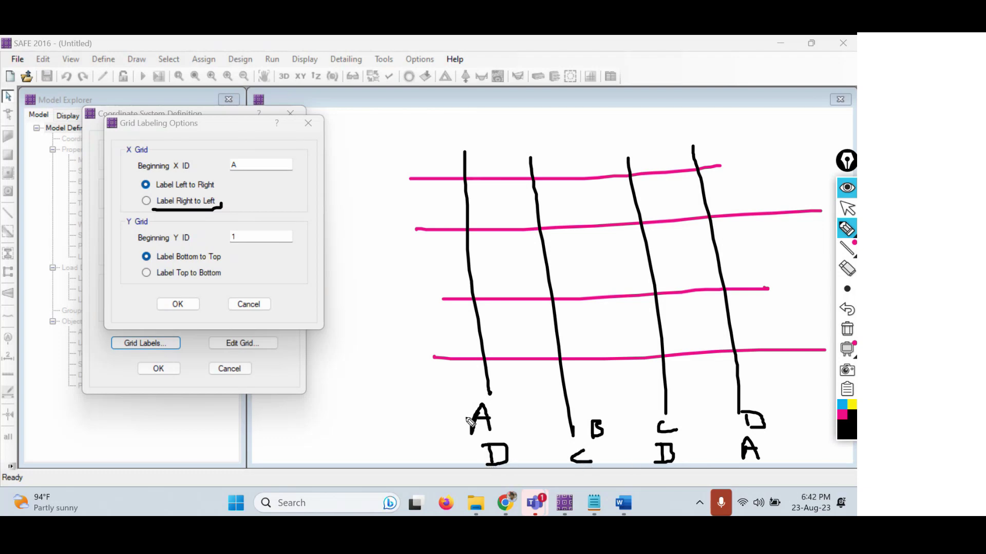
mouse_move(467, 417)
left_mouse_down()
mouse_move(292, 234)
mouse_move(224, 184)
left_mouse_up()
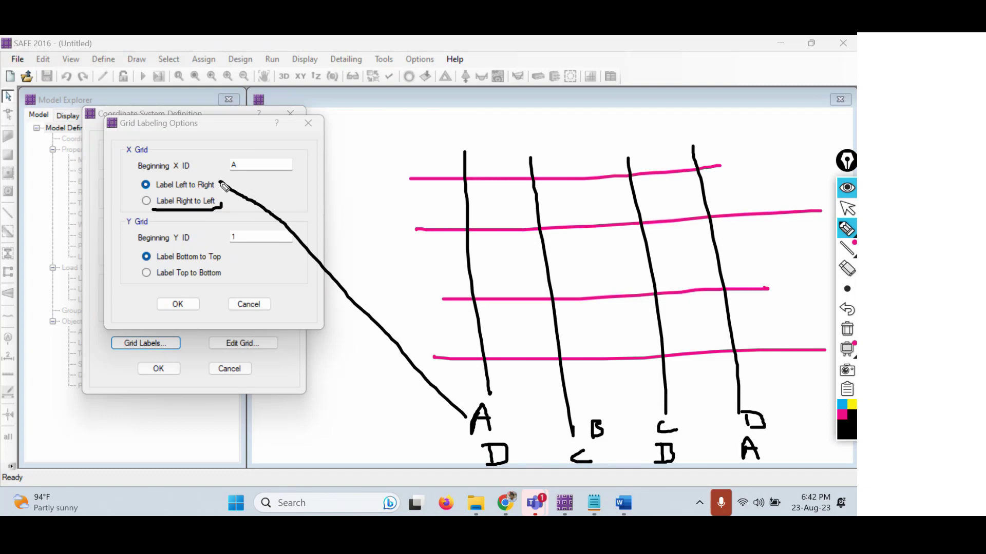
Link the lower D to Label Right to Left in black, and underline Bottom to Top and Top to Bottom in magenta.
left_click_drag(478, 459, 224, 212)
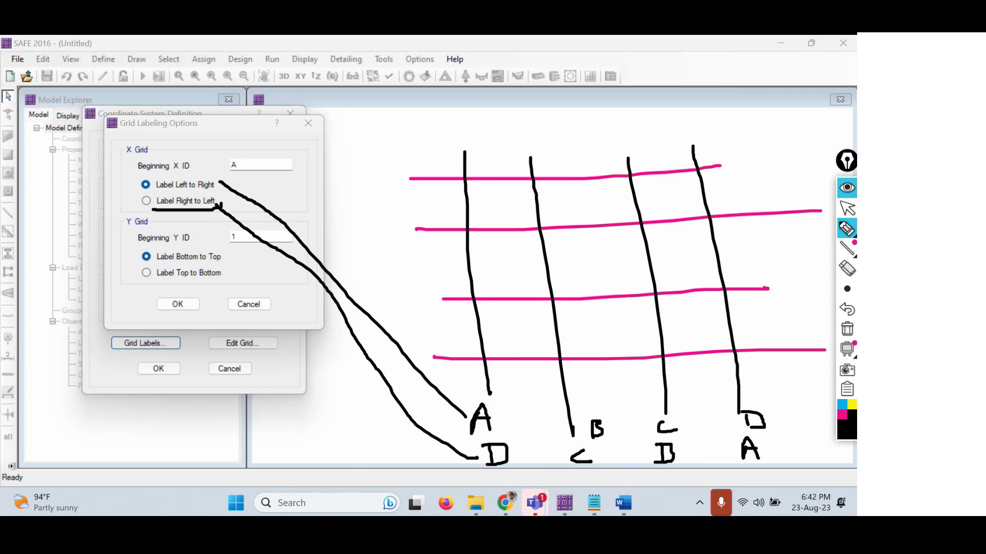
left_click(841, 416)
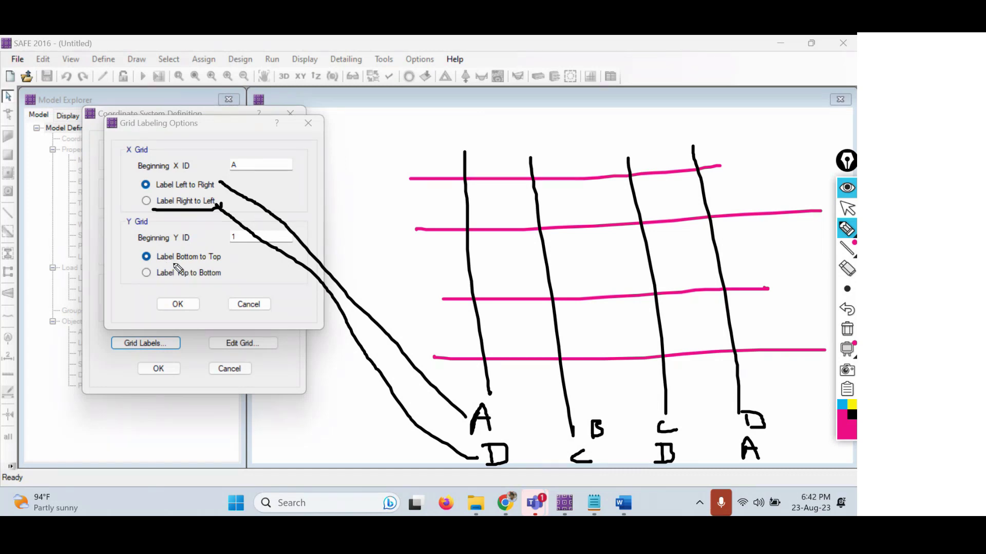
left_click_drag(176, 263, 232, 264)
left_click_drag(176, 280, 221, 281)
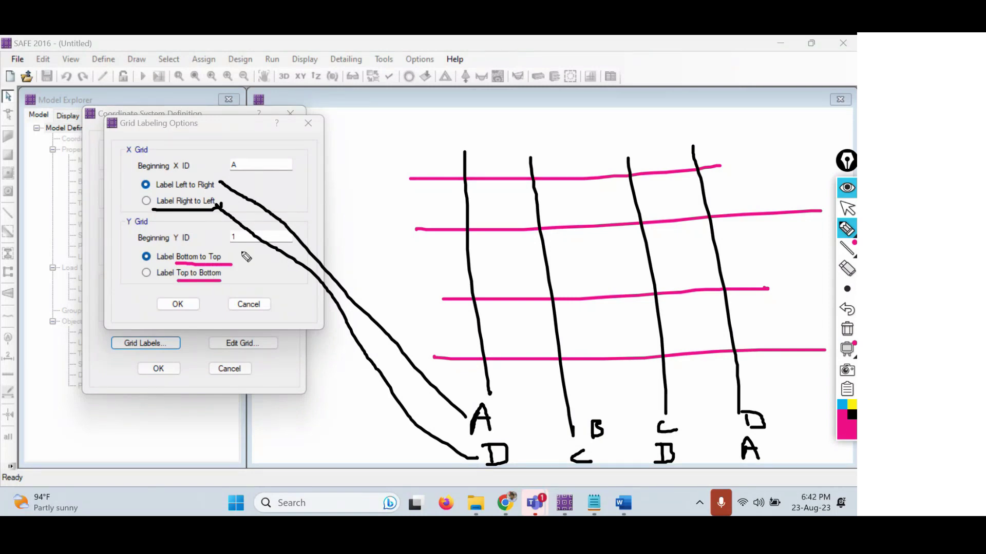
Circle the Beginning Y ID value and number the four sketched horizontal lines 1 to 4 from bottom to top.
mouse_move(235, 228)
left_mouse_down()
mouse_move(222, 240)
mouse_move(239, 246)
mouse_move(239, 232)
left_mouse_up()
left_click_drag(419, 345, 420, 367)
left_click_drag(404, 292, 421, 306)
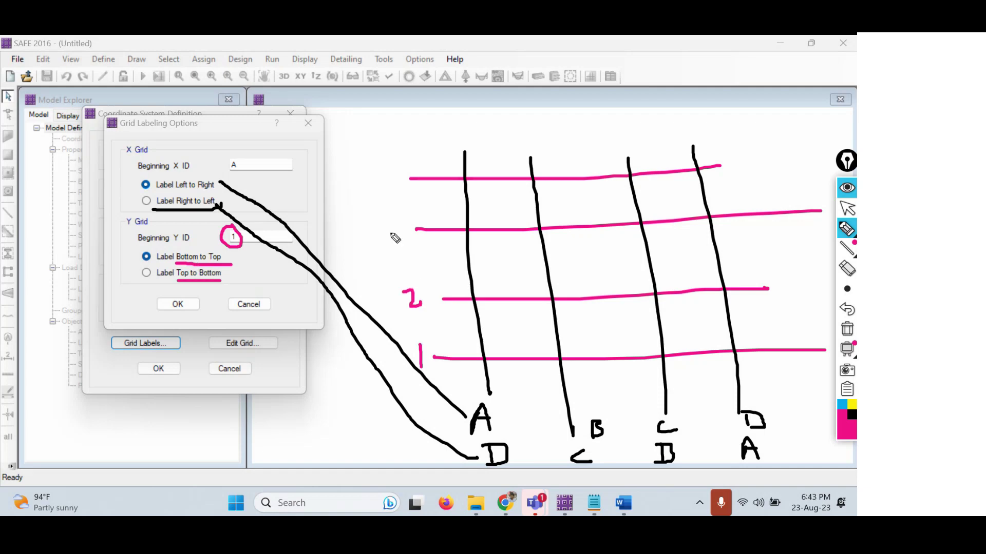
mouse_move(387, 227)
left_mouse_down()
mouse_move(406, 232)
mouse_move(392, 242)
left_mouse_up()
mouse_move(391, 162)
left_mouse_down()
mouse_move(385, 179)
mouse_move(401, 175)
mouse_move(396, 182)
left_mouse_up()
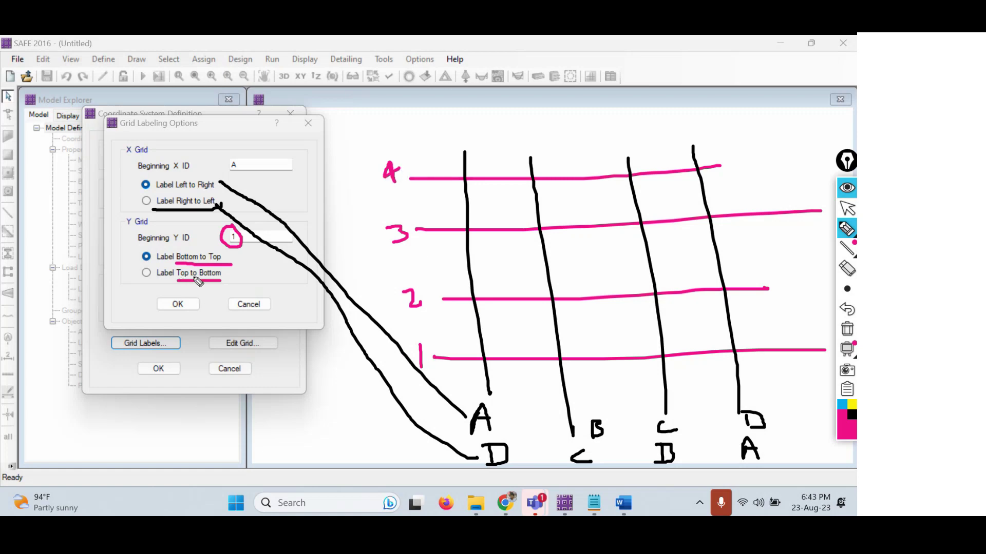
Write a second numbering, 1 to 4 from top to bottom, beside the first numbers of the horizontal lines.
left_click_drag(358, 160, 362, 187)
mouse_move(359, 226)
left_mouse_down()
mouse_move(379, 227)
mouse_move(371, 254)
mouse_move(381, 251)
left_mouse_up()
mouse_move(372, 291)
left_mouse_down()
mouse_move(386, 295)
mouse_move(371, 313)
mouse_move(398, 358)
left_mouse_up()
mouse_move(394, 343)
left_mouse_down()
mouse_move(389, 363)
mouse_move(413, 354)
left_mouse_up()
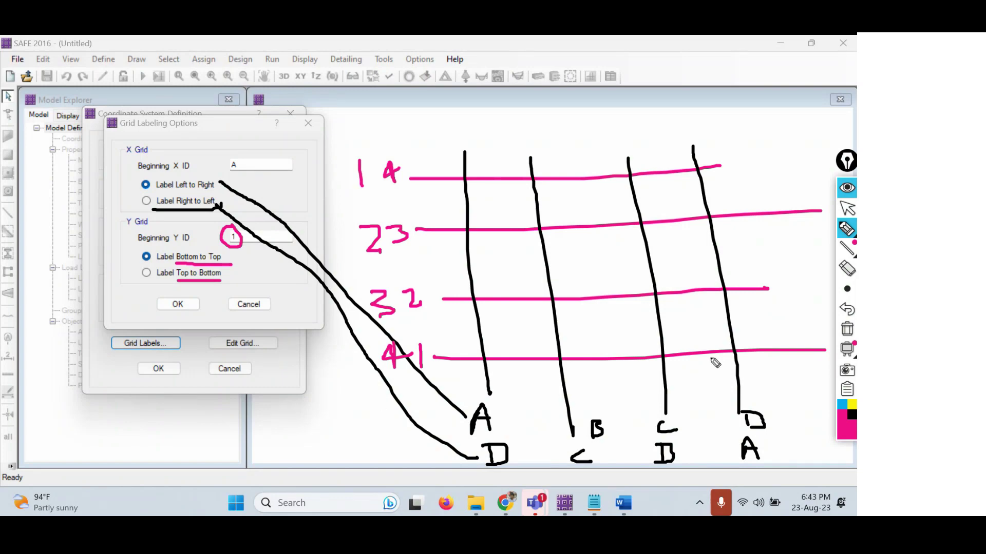
Clear all pen annotations and accept the grid labeling options.
left_click(844, 331)
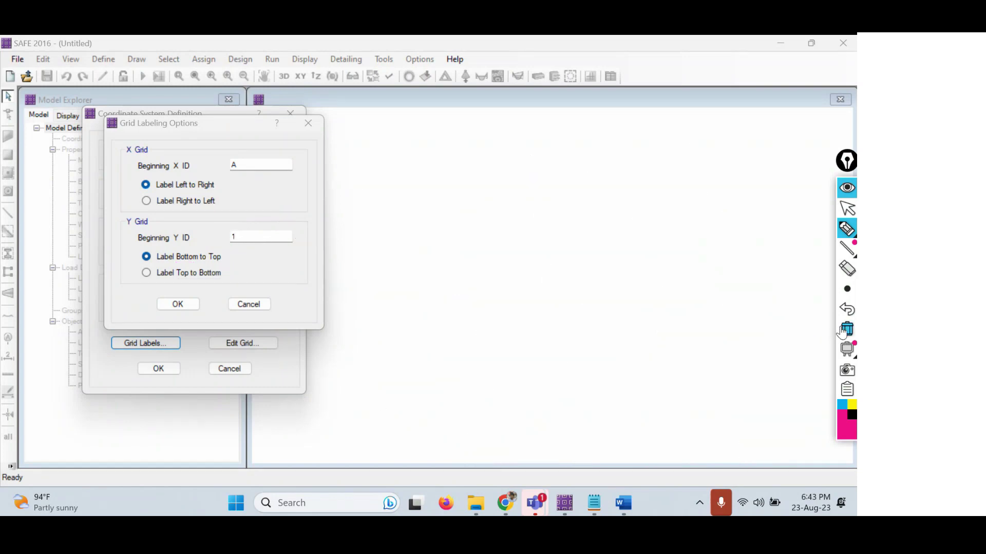
left_click(848, 209)
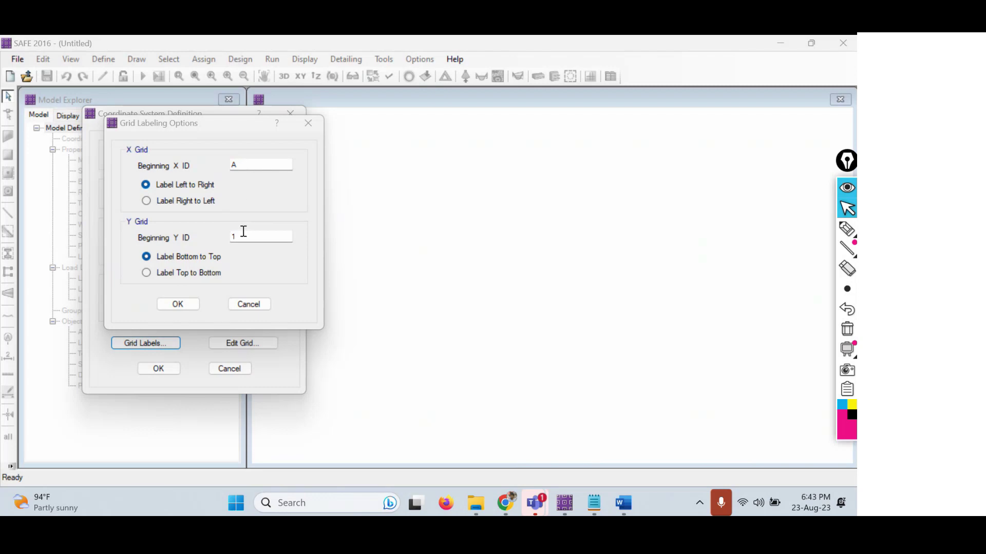
left_click(179, 305)
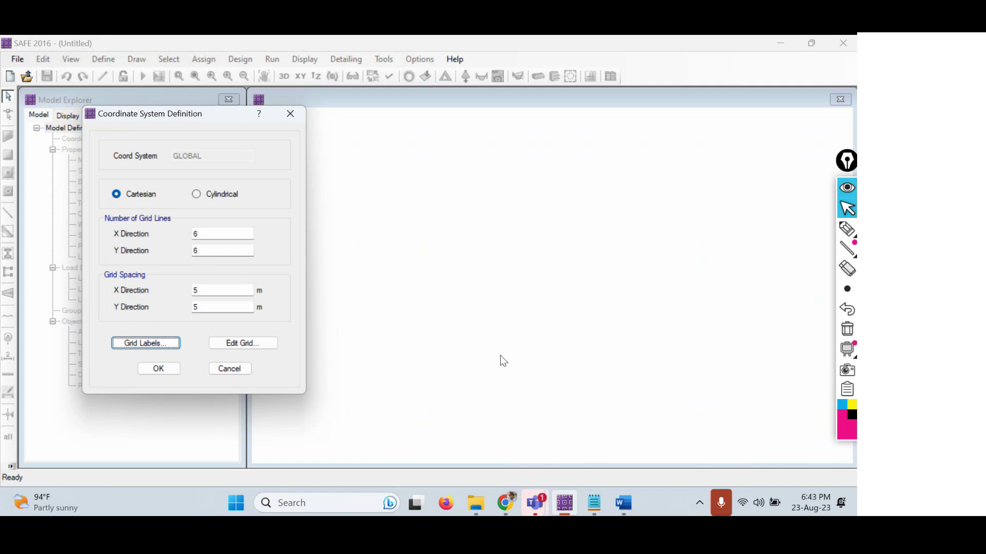
Open the detailed grid data for editing and underline X Grid Data, Y Grid Data, Ordinates and Spacing in magenta.
left_click(261, 342)
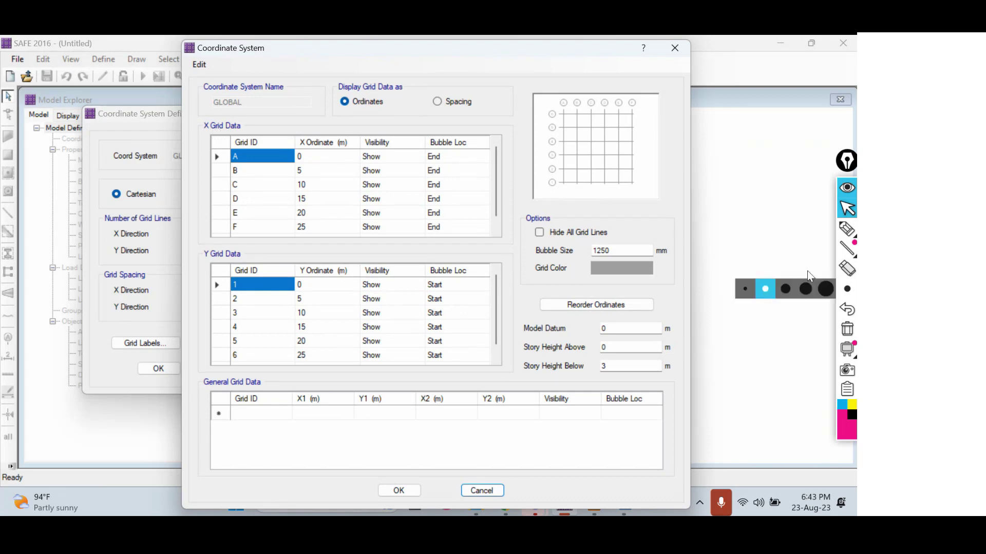
left_click(847, 228)
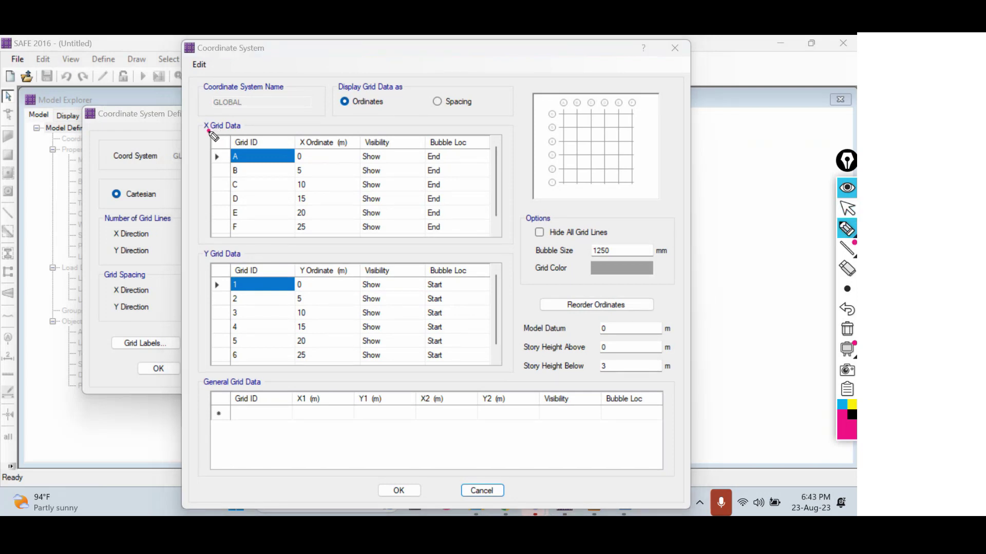
left_click_drag(209, 132, 272, 132)
left_click_drag(200, 257, 262, 263)
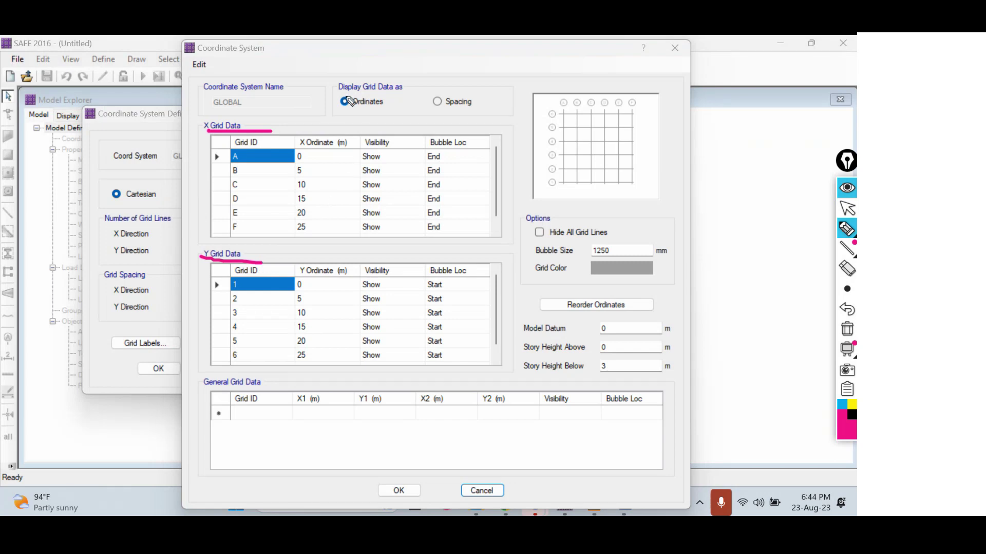
left_click_drag(353, 109, 386, 109)
left_click_drag(446, 114, 477, 115)
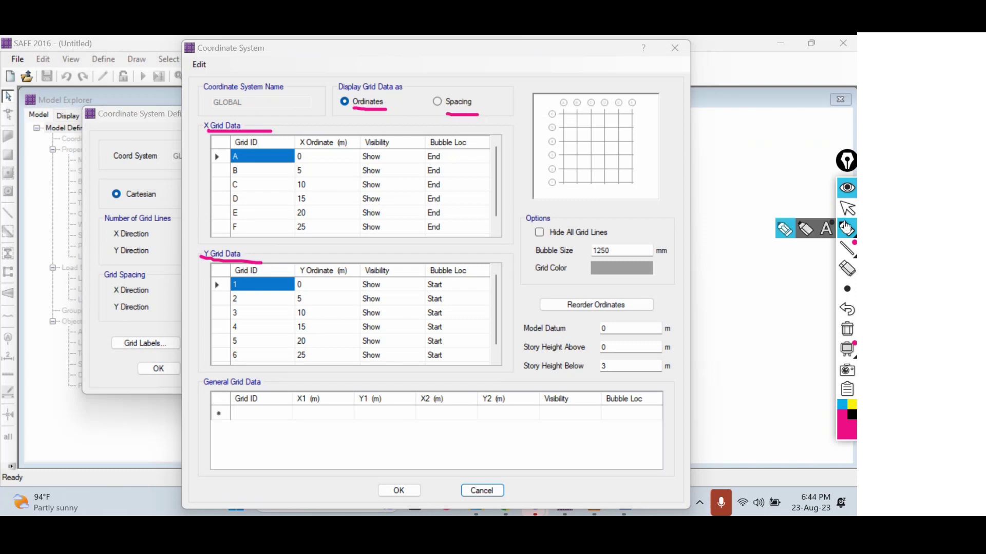
Erase the magenta underline beneath Spacing.
left_click(847, 214)
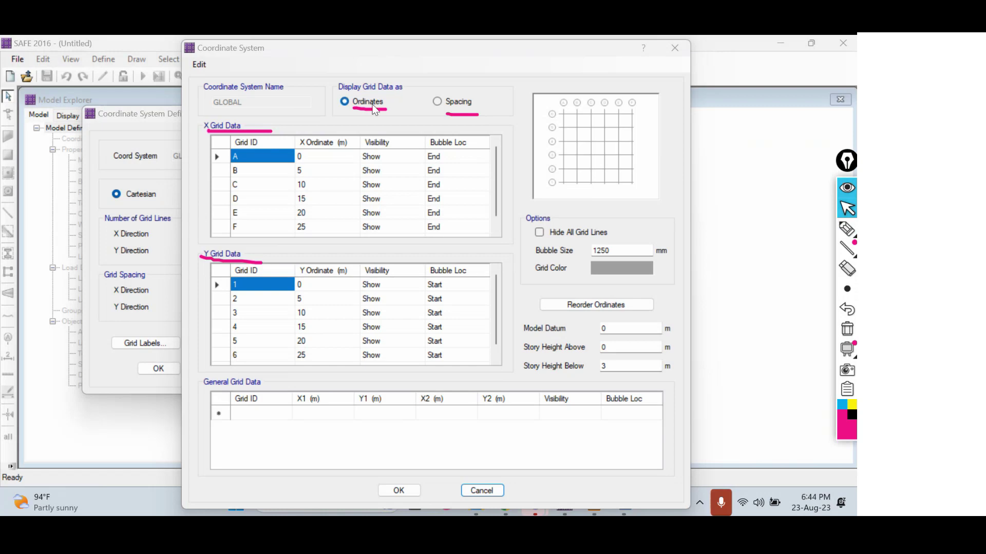
left_click(847, 269)
left_click(461, 115)
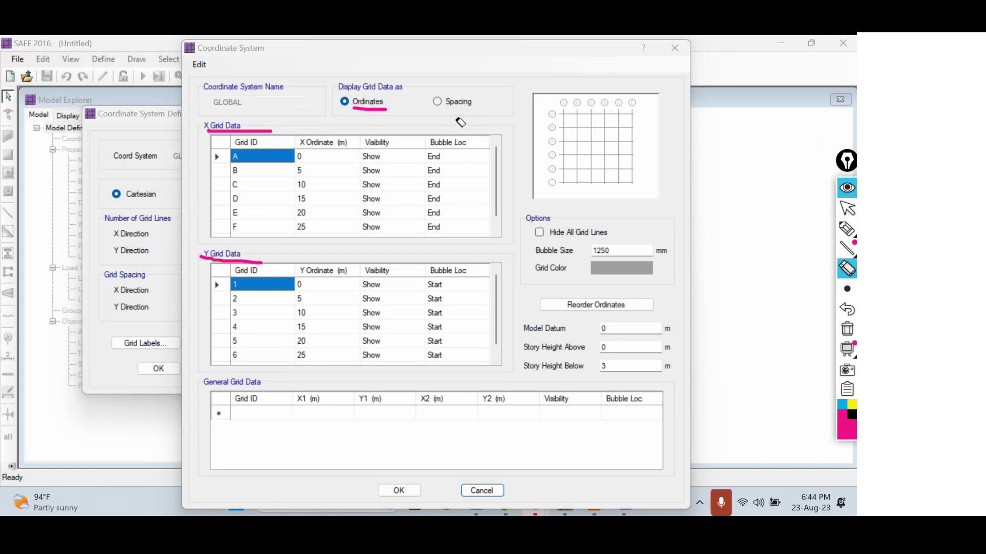
left_click(847, 211)
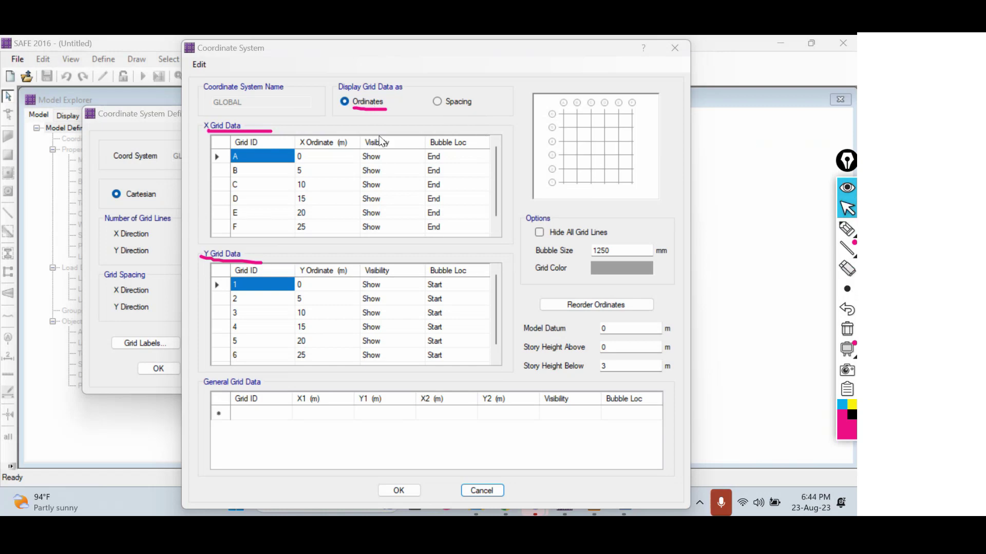
Examine the X ordinates of grid lines A to D and put a magenta check mark beside the grid preview.
left_click(308, 159)
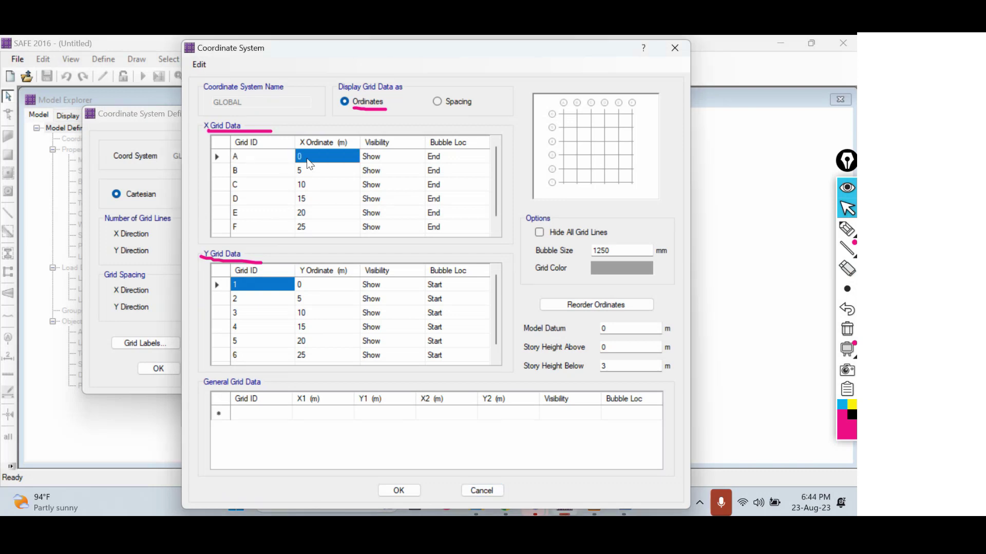
left_click(307, 171)
left_click(301, 155)
left_click(299, 171)
left_click(307, 184)
left_click(309, 201)
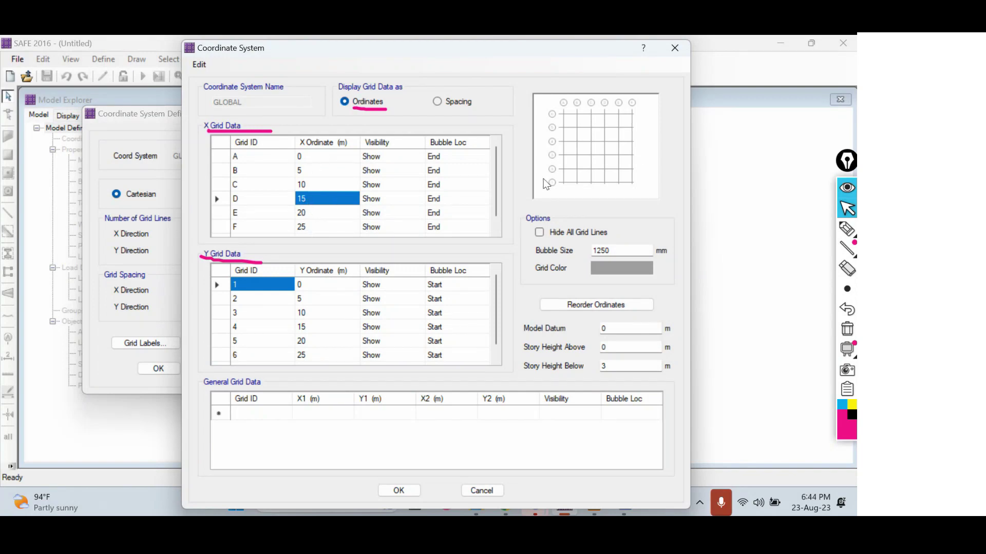
left_click(847, 228)
left_click_drag(652, 155, 683, 151)
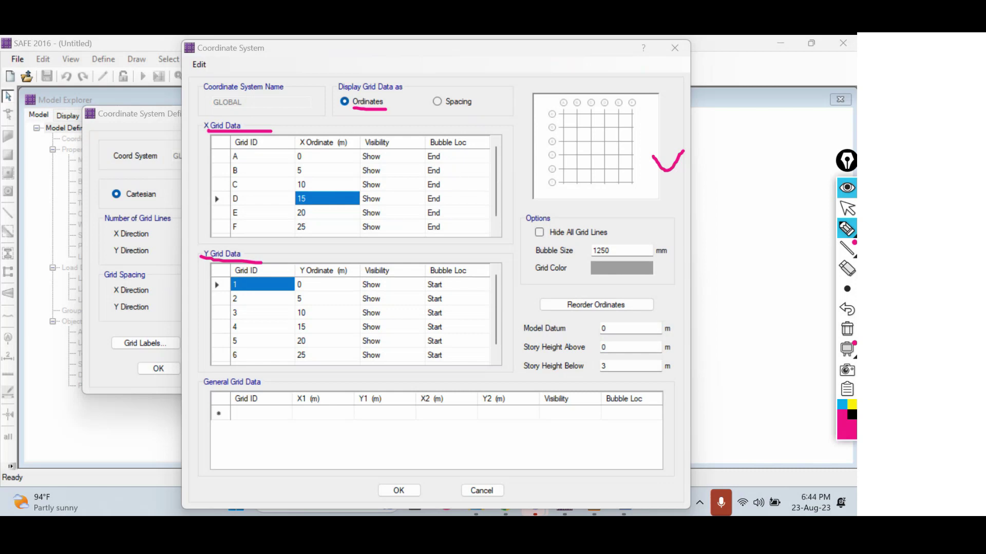
left_click(849, 216)
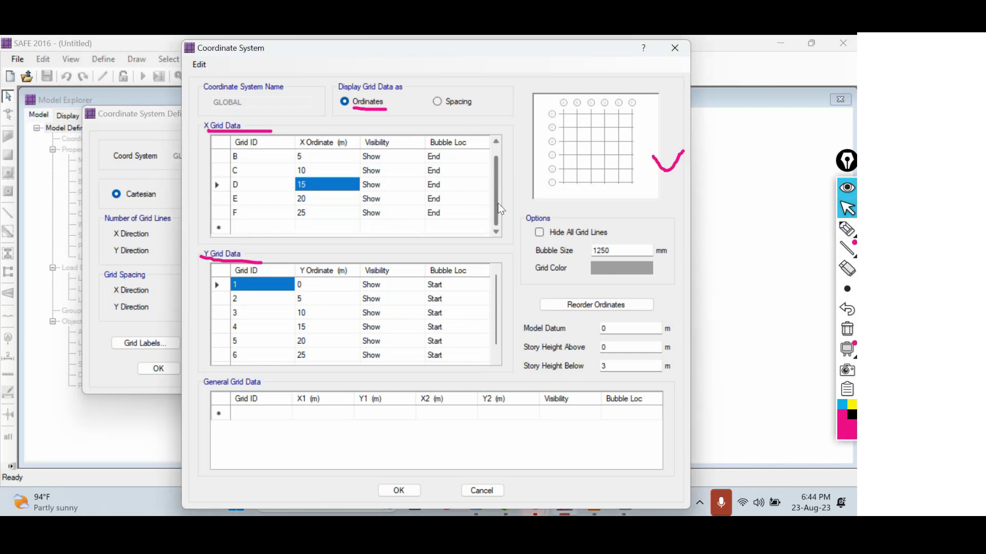
Go through the X grid IDs A to F, and the Y grid IDs 2 to 6.
left_click(242, 155)
key("Down")
key("Down")
key("Down")
key("Down")
key("Down")
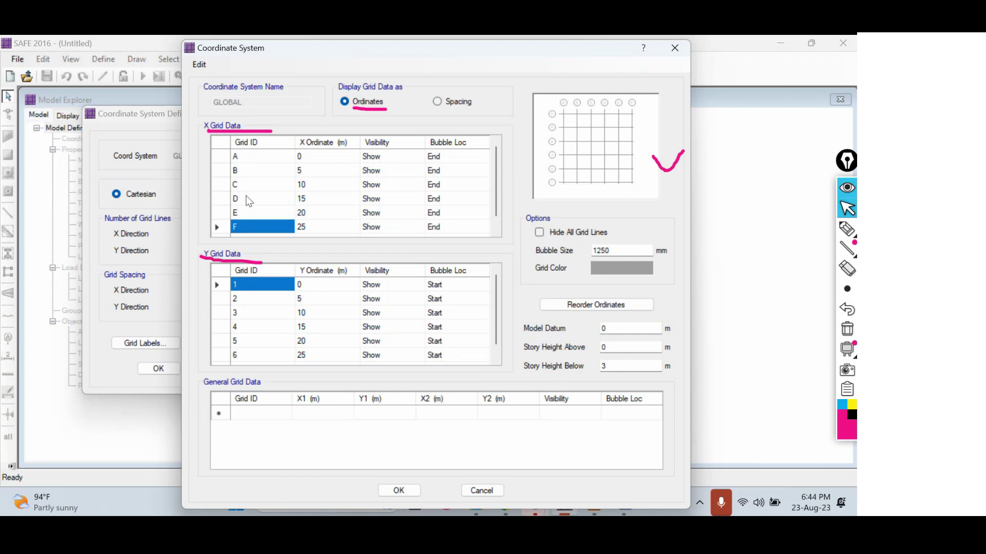
left_click(235, 297)
left_click(237, 311)
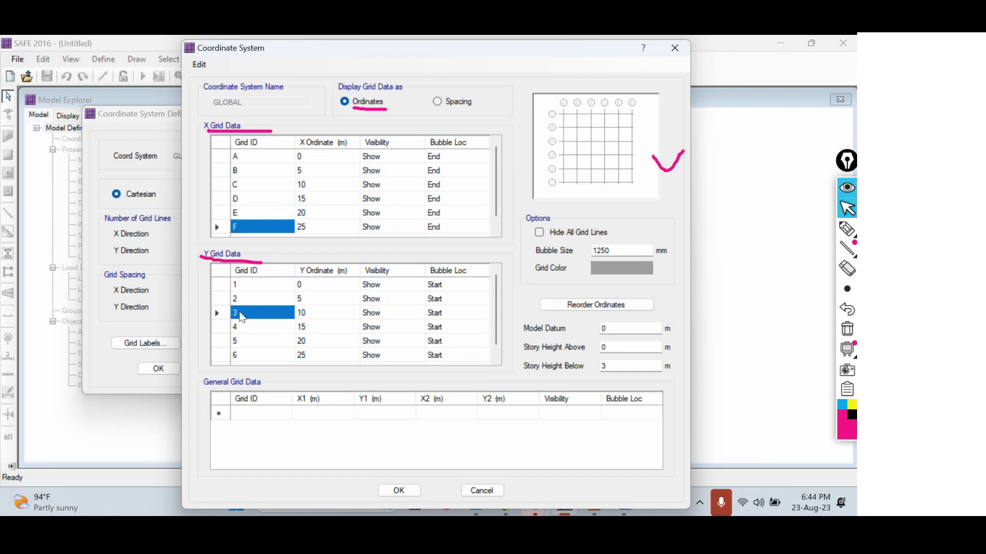
left_click(240, 327)
left_click(242, 341)
left_click(244, 355)
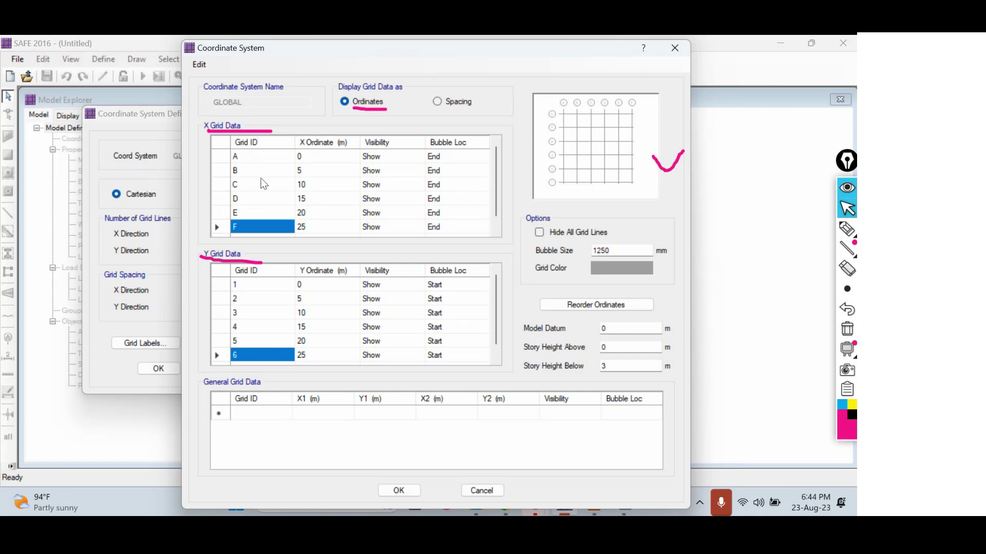
Examine each X grid line from A to F together with its ordinate, row by row.
left_click(265, 157)
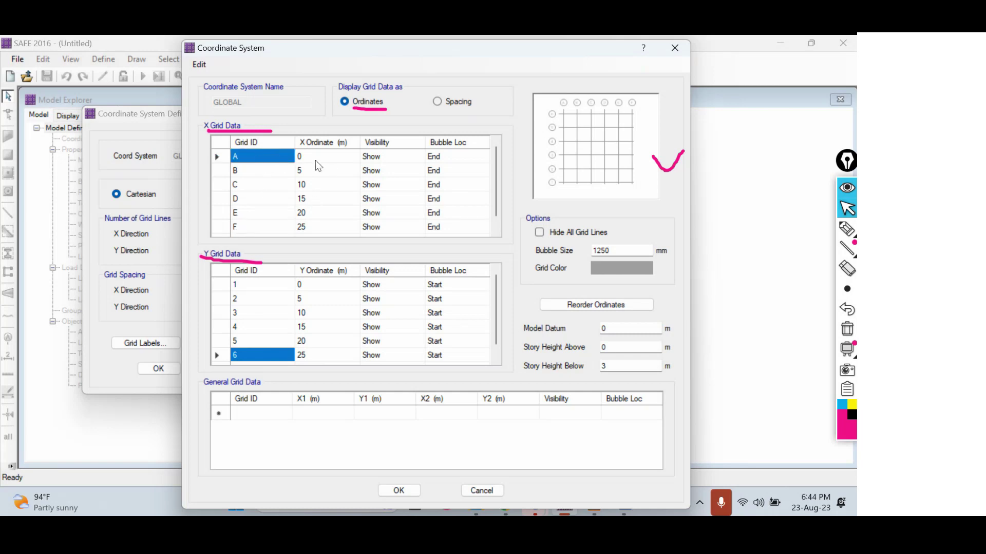
left_click(315, 158)
left_click(268, 171)
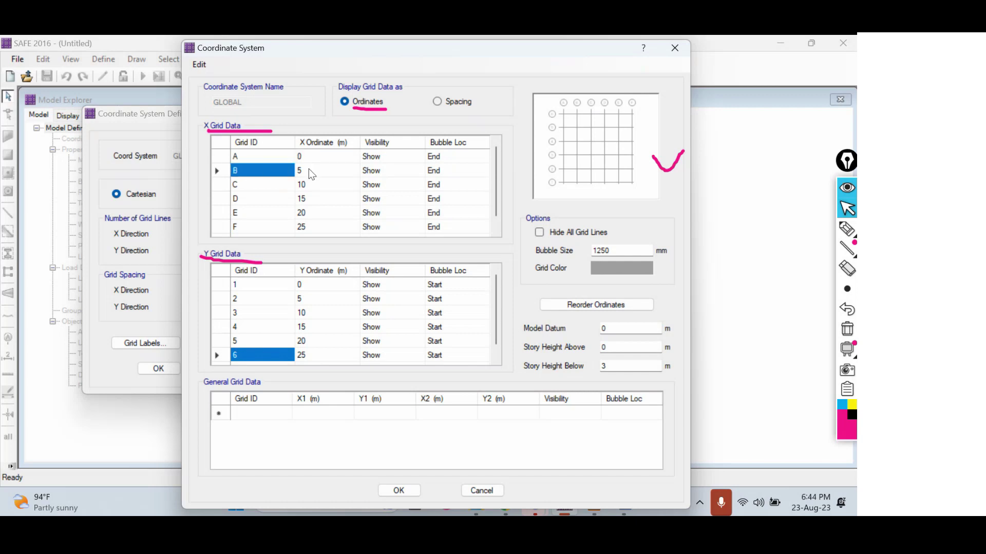
left_click(310, 171)
left_click(260, 185)
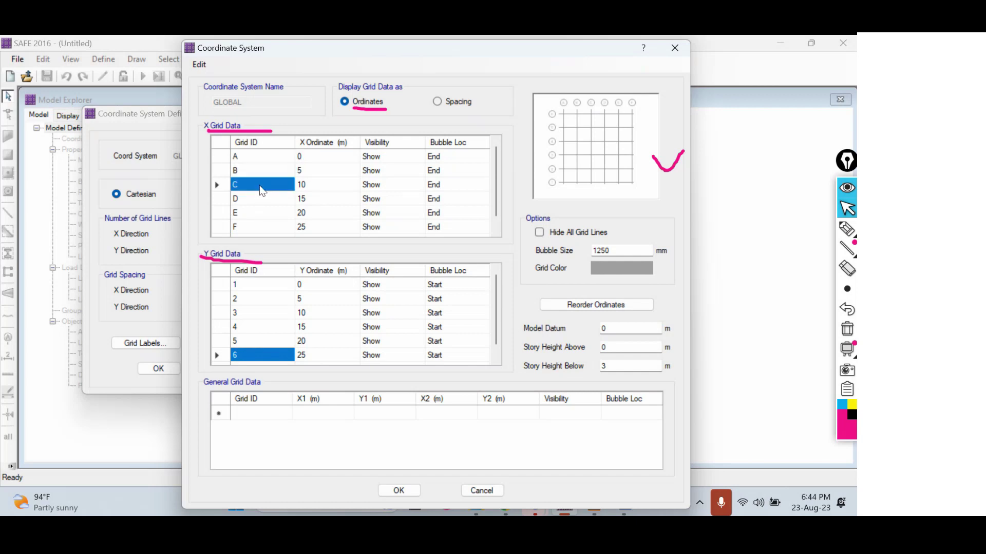
left_click(310, 186)
left_click(256, 200)
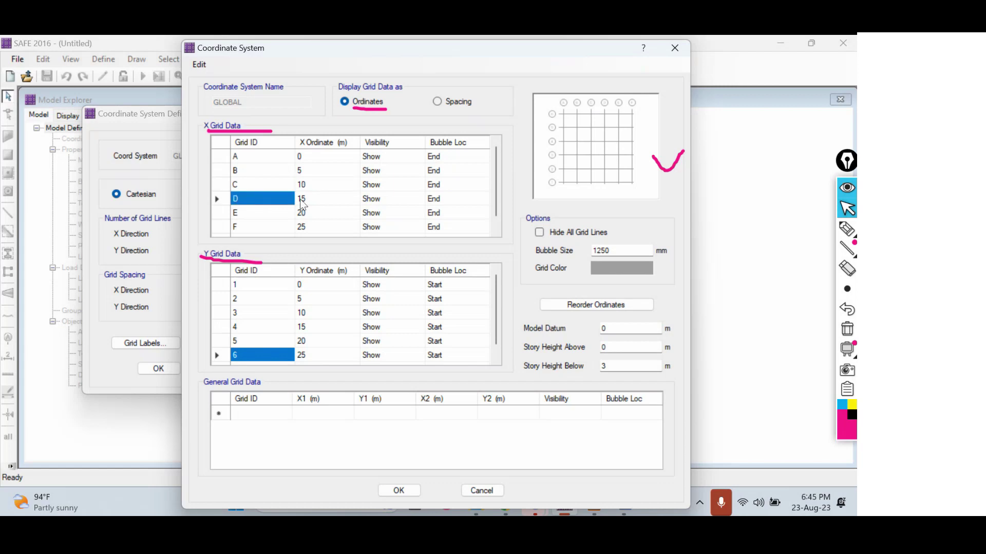
left_click(310, 200)
left_click(259, 213)
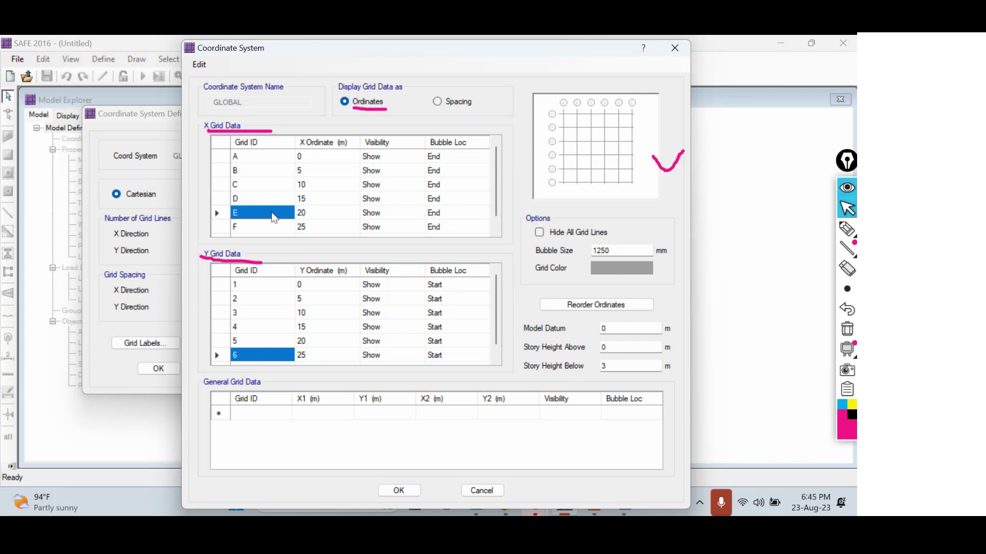
left_click(307, 213)
left_click(267, 226)
left_click(308, 230)
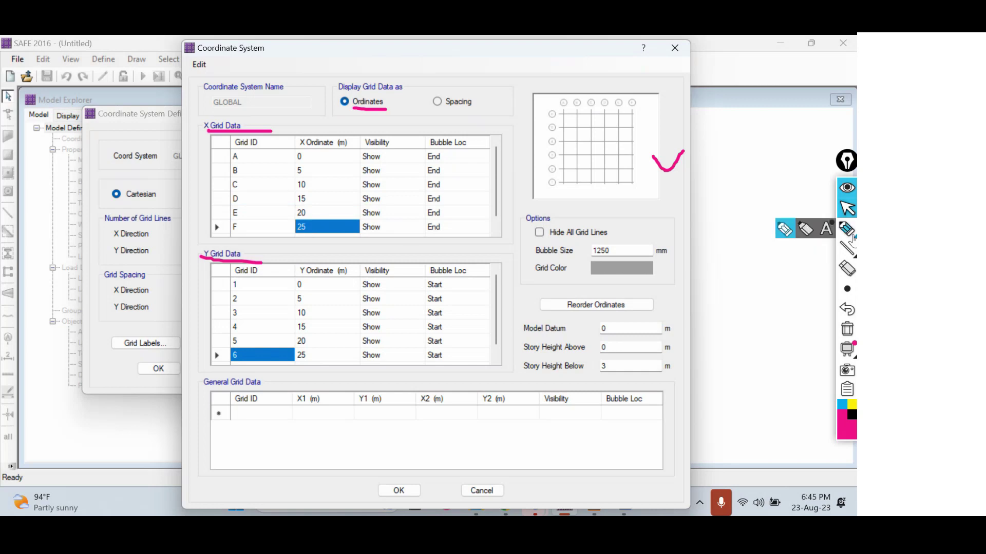
Move the Coordinate System dialog aside, replacing the old annotations with six magenta dots in a horizontal row on the empty area.
left_click_drag(574, 53, 403, 74)
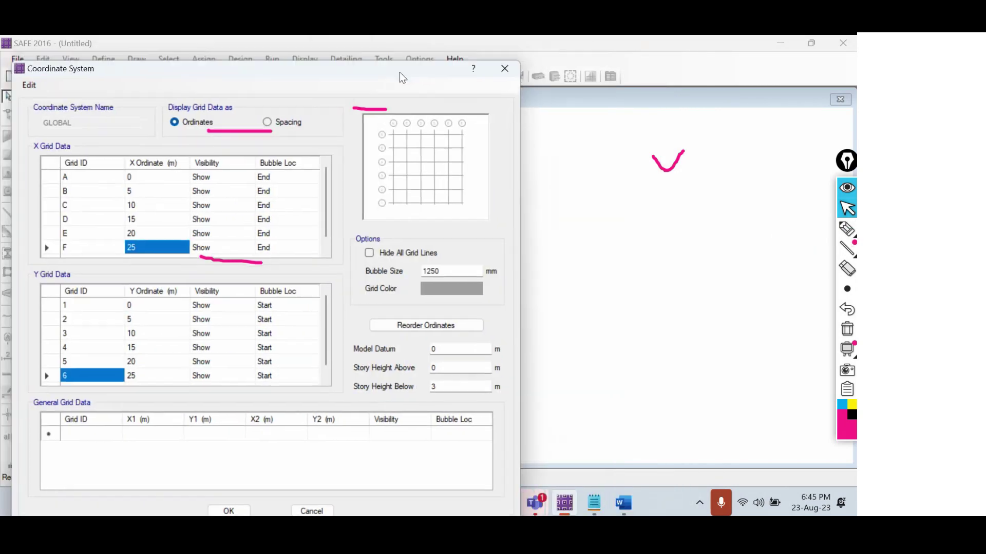
left_click(847, 328)
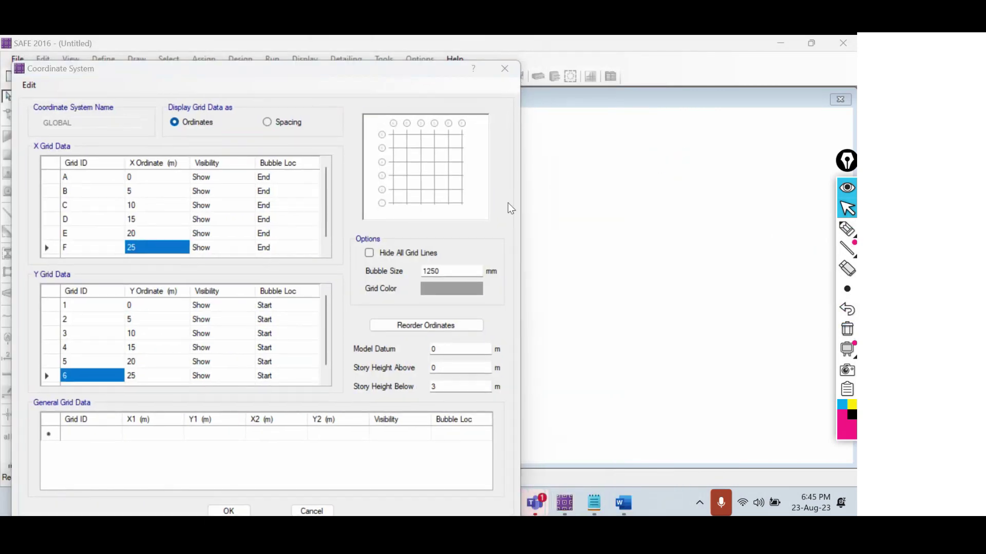
left_click(842, 232)
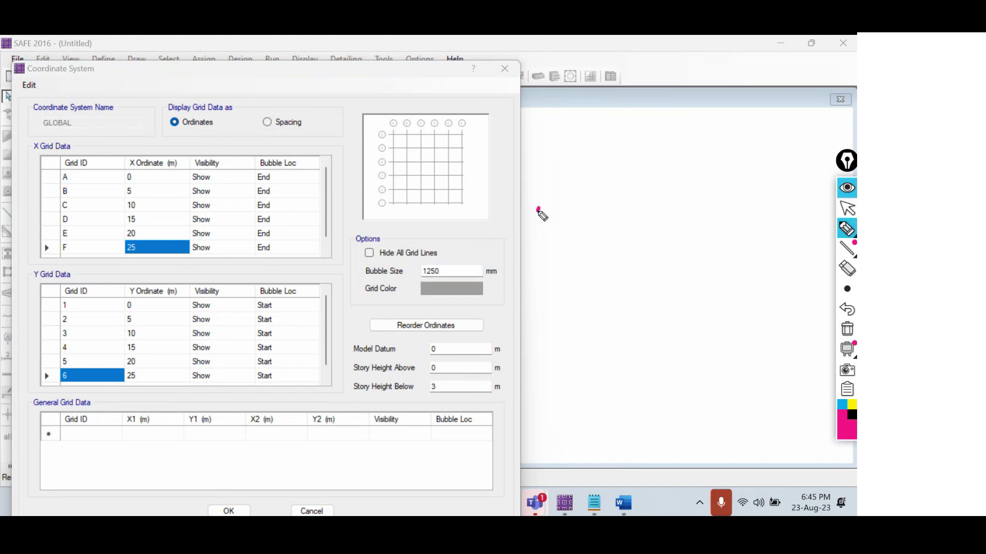
left_click(585, 207)
left_click(630, 203)
left_click_drag(670, 202, 679, 204)
left_click(718, 200)
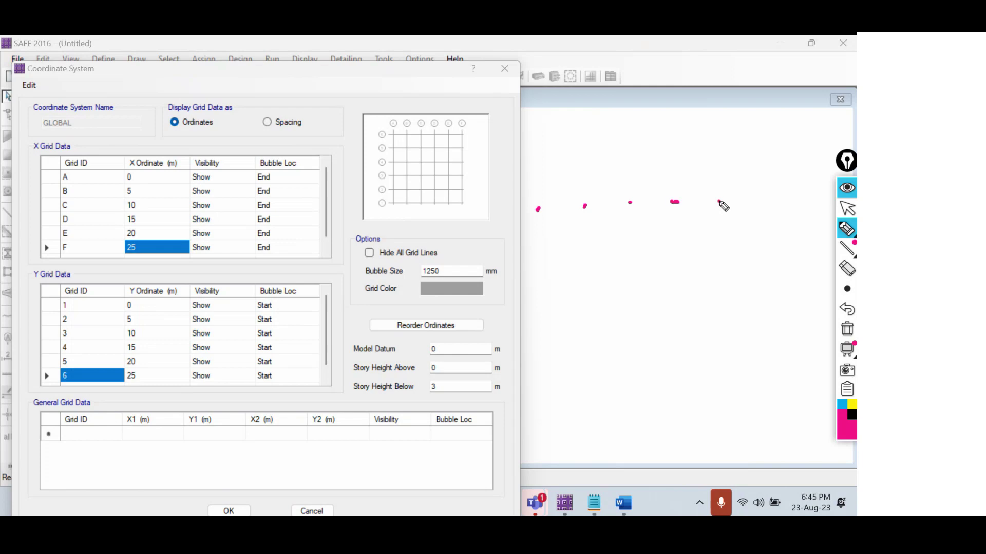
left_click(762, 201)
Label the first dot 0 and sketch dimension lines from it marked 5 to the second dot and 10 to the third.
left_click(533, 221)
left_click_drag(533, 222, 536, 221)
mouse_move(534, 178)
left_mouse_down()
mouse_move(536, 195)
mouse_move(590, 188)
mouse_move(557, 176)
mouse_move(577, 161)
left_mouse_up()
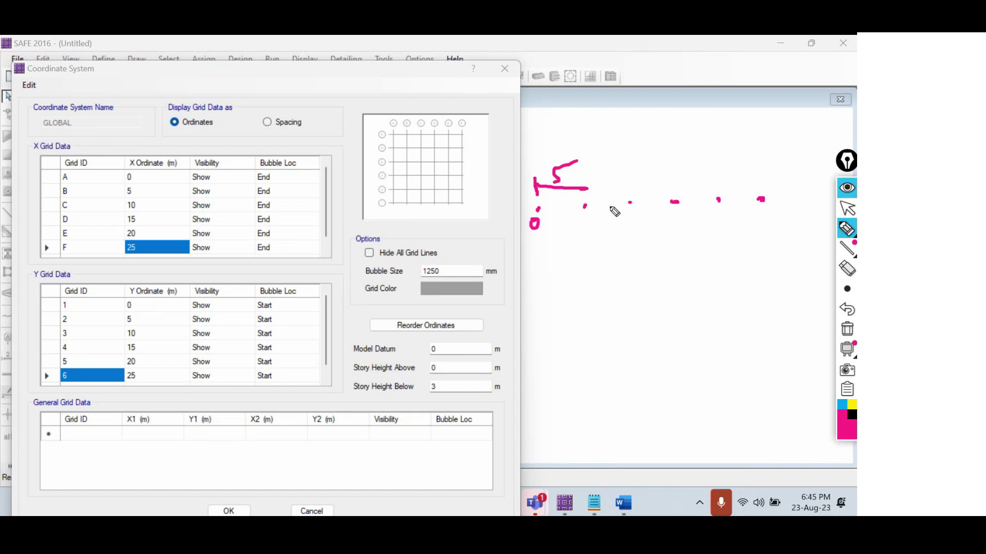
mouse_move(528, 138)
left_mouse_down()
mouse_move(538, 158)
mouse_move(625, 143)
left_mouse_up()
mouse_move(567, 128)
left_mouse_down()
mouse_move(568, 142)
mouse_move(580, 131)
left_mouse_up()
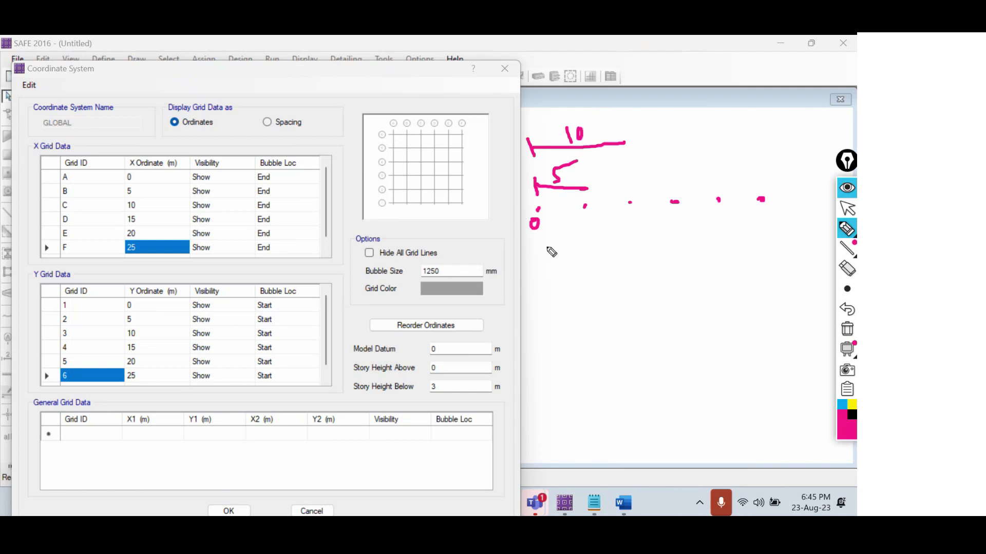
Sketch dimension lines from the zero dot marked 15, 20 and 25 below the row of dots.
mouse_move(537, 243)
left_mouse_down()
mouse_move(538, 266)
mouse_move(681, 250)
left_mouse_up()
left_click(603, 263)
mouse_move(592, 234)
left_mouse_down()
mouse_move(608, 250)
mouse_move(624, 229)
left_mouse_up()
mouse_move(539, 279)
left_mouse_down()
mouse_move(543, 308)
mouse_move(750, 294)
left_mouse_up()
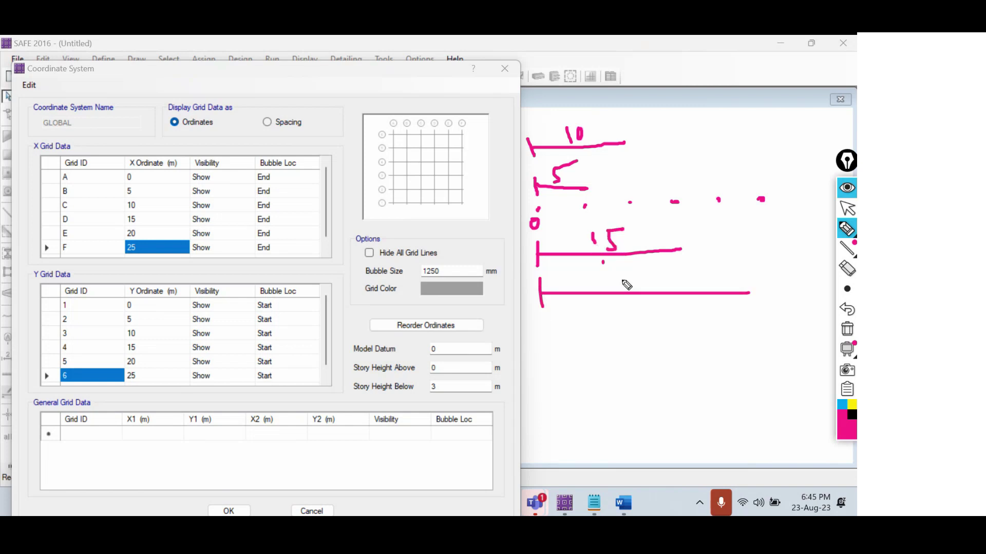
mouse_move(603, 273)
left_mouse_down()
mouse_move(632, 286)
mouse_move(640, 276)
left_mouse_up()
mouse_move(542, 323)
left_mouse_down()
mouse_move(546, 348)
mouse_move(606, 332)
mouse_move(795, 325)
left_mouse_up()
left_click_drag(640, 317, 670, 329)
left_click_drag(670, 315, 688, 311)
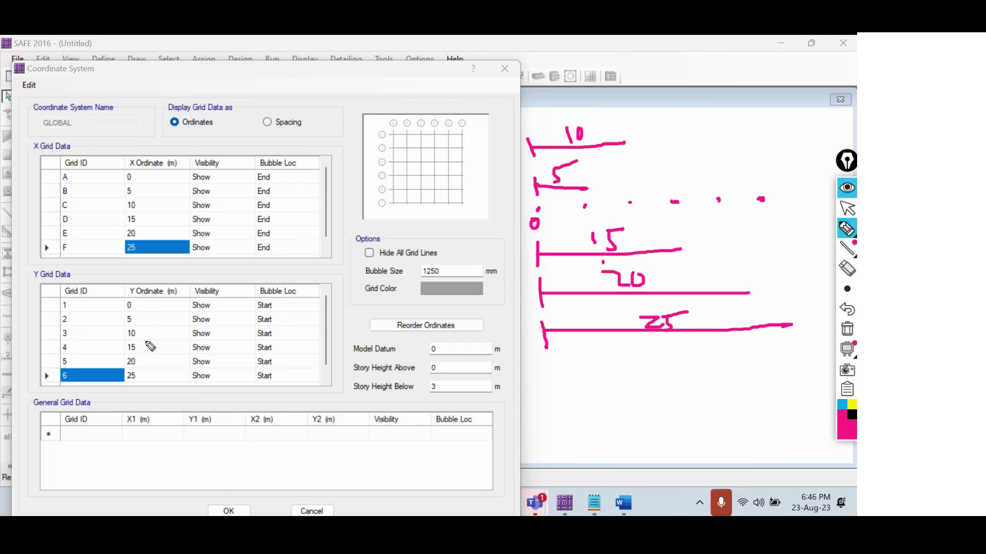
Display the grid data as spacing and examine the X spacing values of grids A to F.
left_click(846, 211)
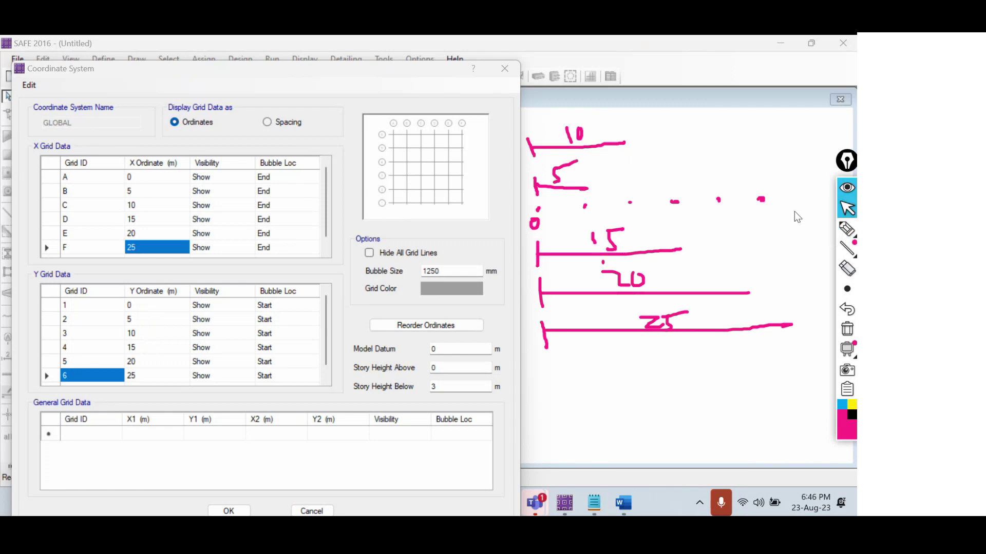
left_click(298, 120)
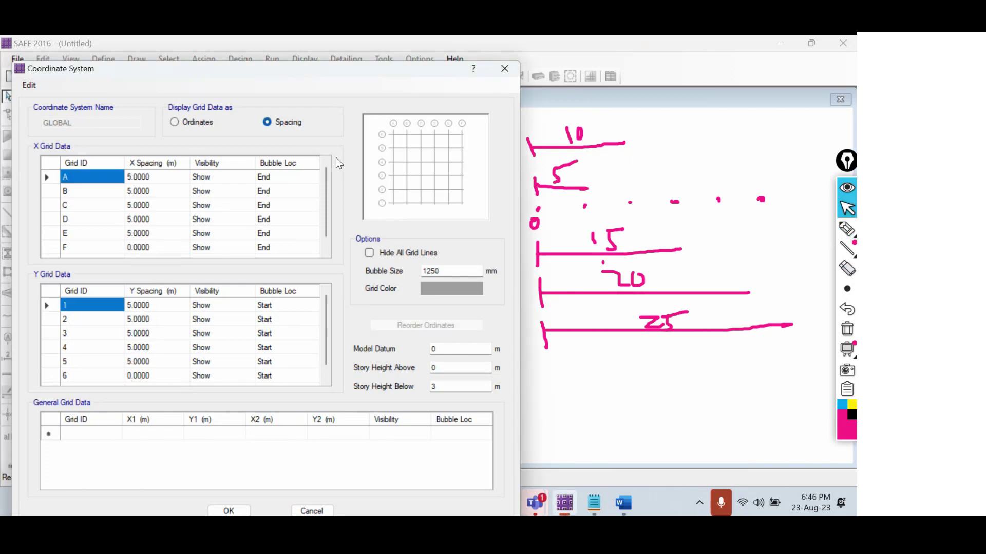
left_click(141, 179)
key("Down")
key("Down")
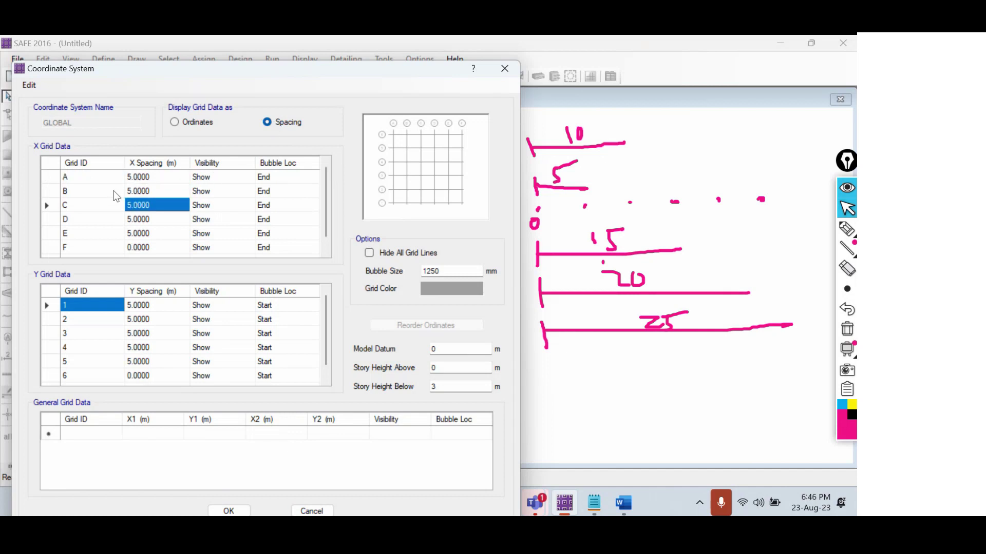
left_click(141, 178)
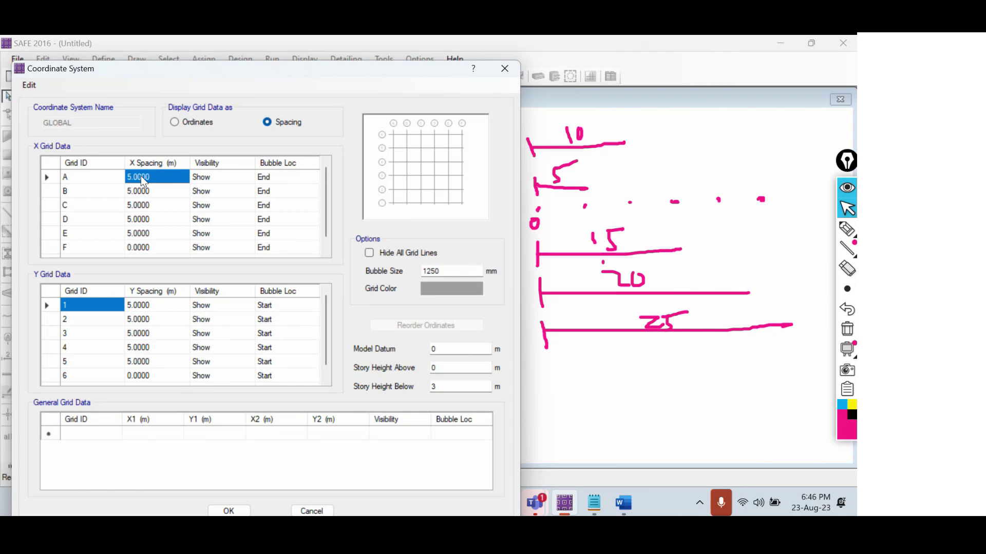
left_click(115, 192)
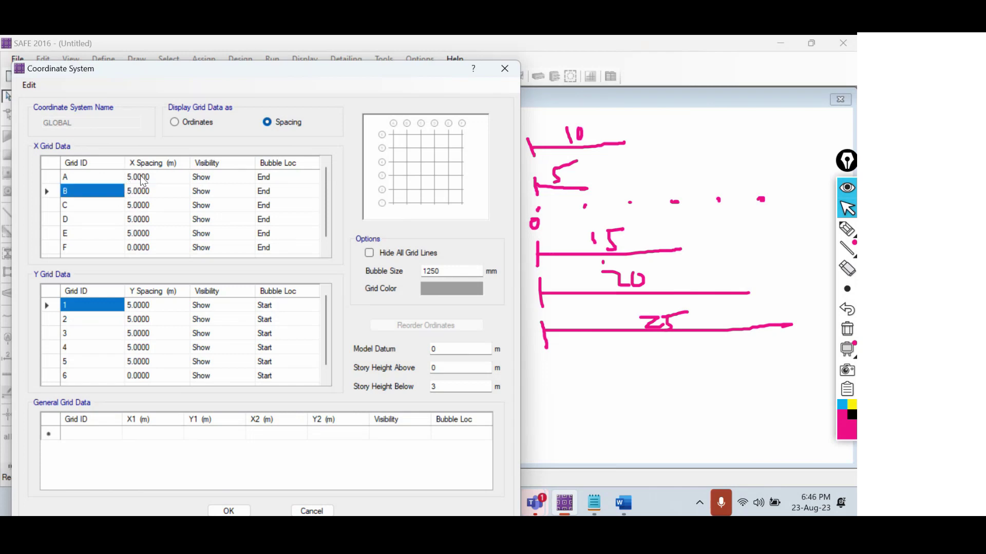
left_click_drag(140, 176, 161, 256)
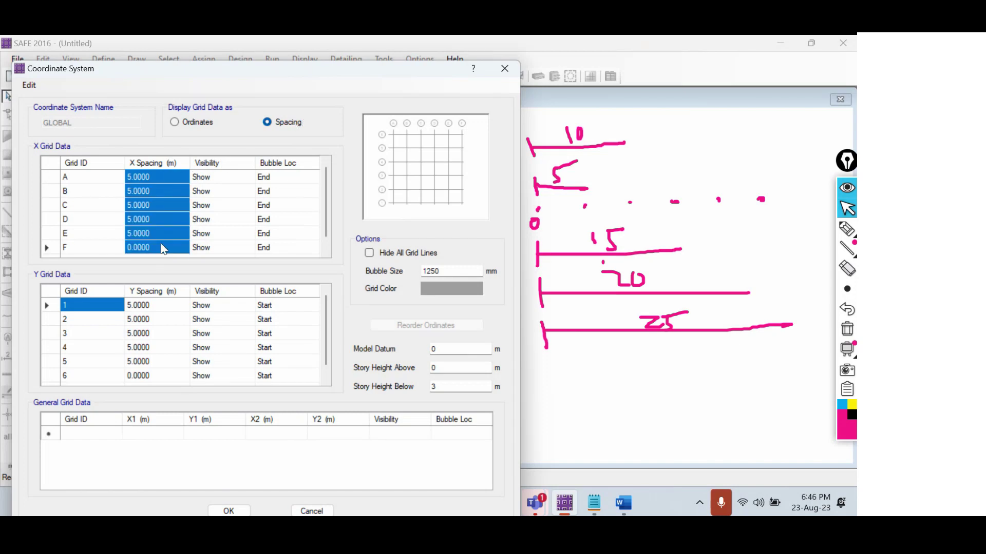
Display the grid data as ordinates again and examine the X ordinates of grids A and B.
left_click(184, 124)
left_click(154, 180)
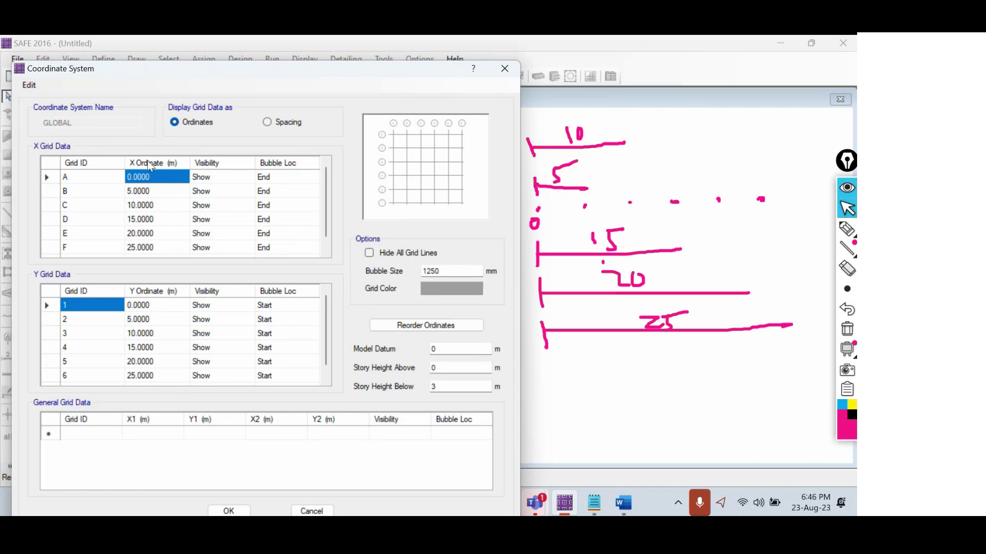
left_click(139, 191)
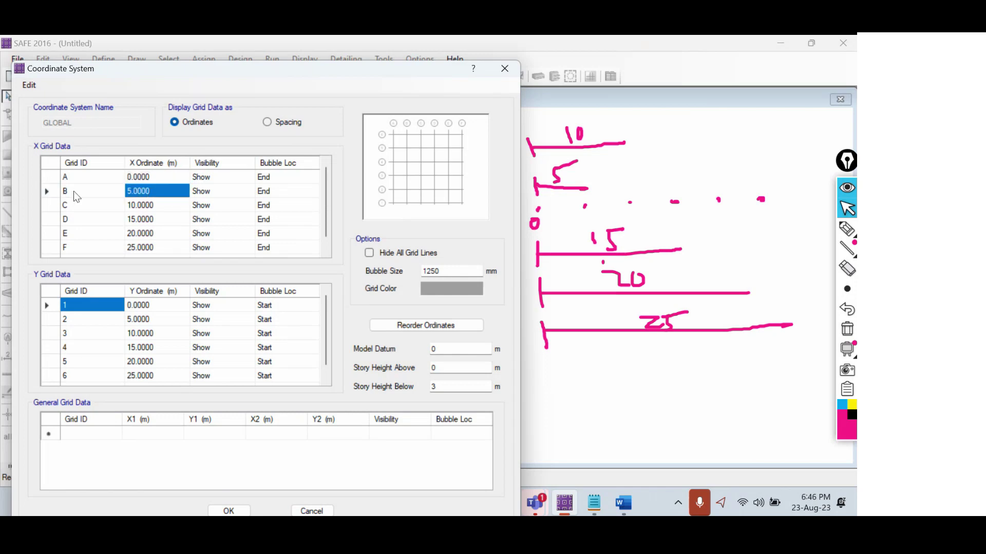
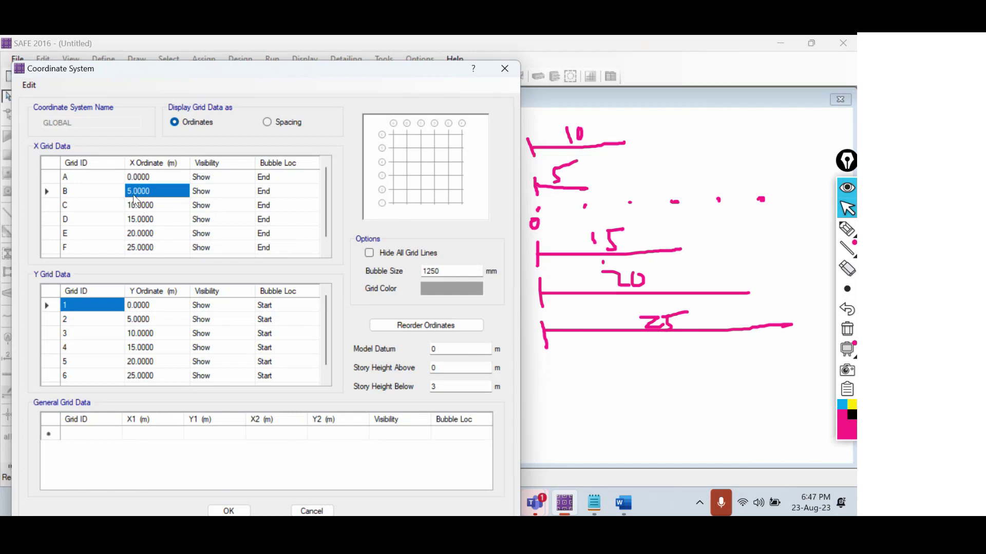
Display the grid data as spacing and clear all the magenta annotations from the screen.
left_click(284, 129)
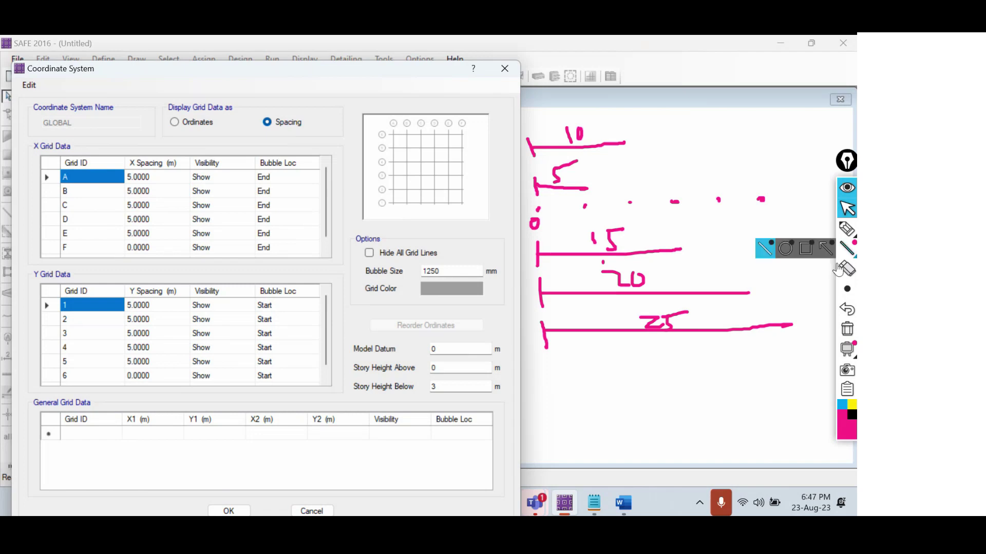
left_click(848, 327)
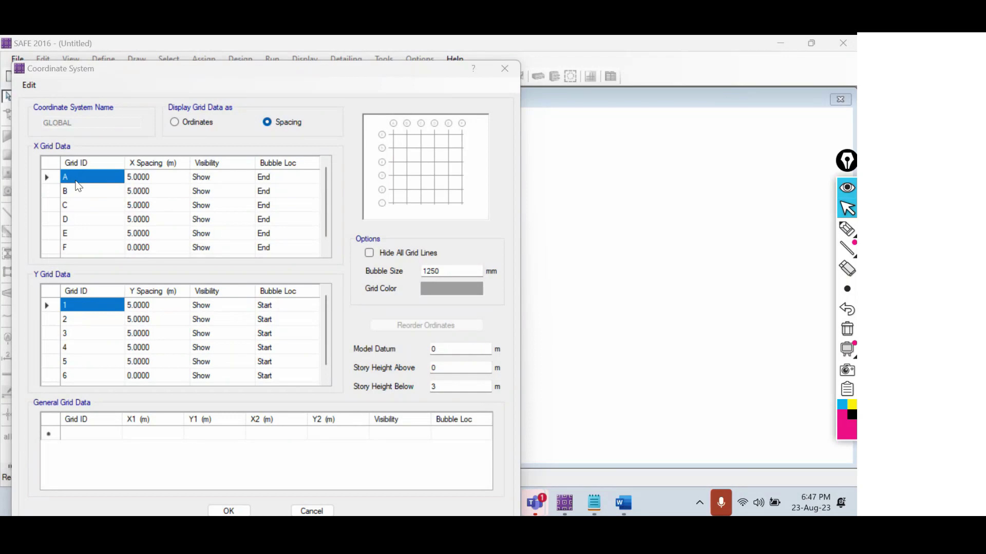
left_click(163, 179)
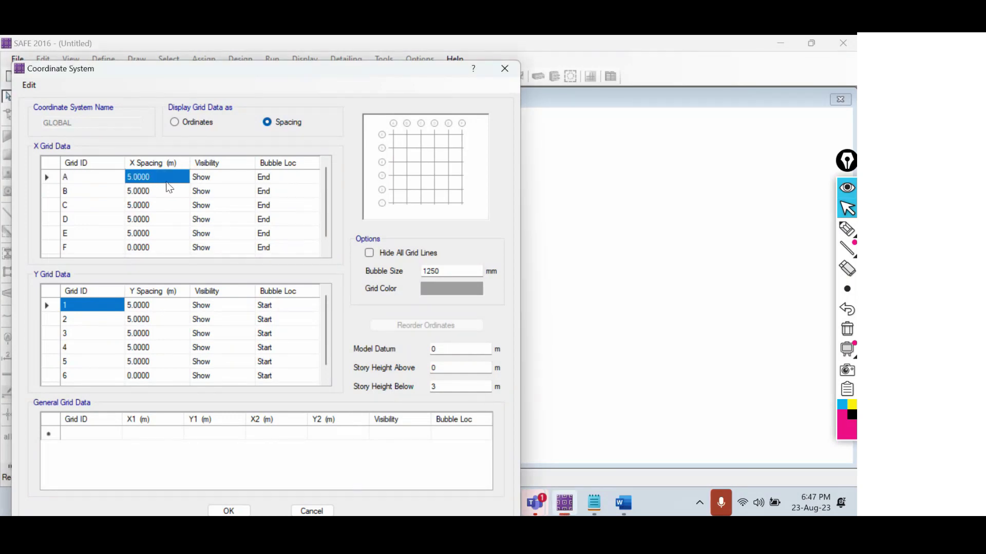
Set the X spacing of grid B to 7 m and of grid C to 6 m.
left_click(141, 191)
type("7")
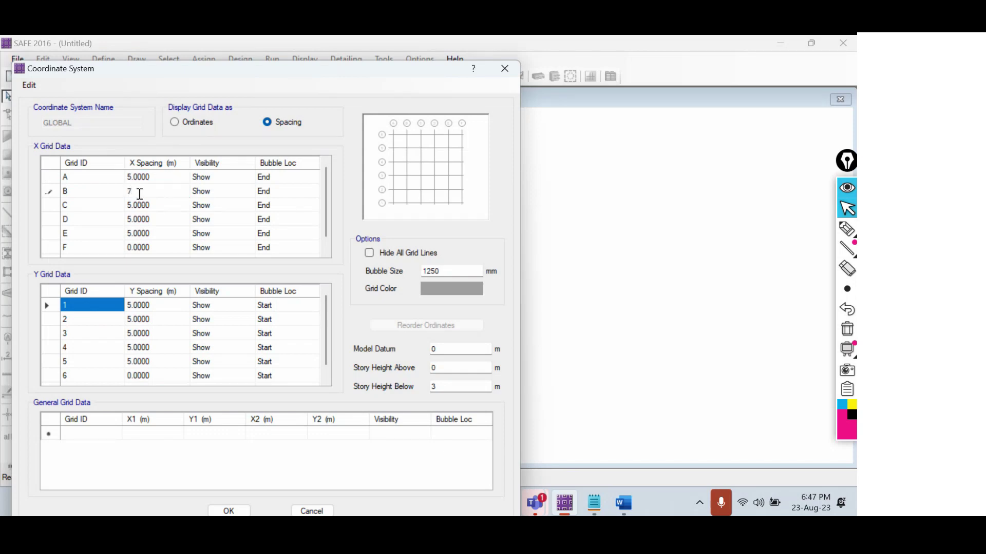
key("Return")
key("Up")
key("Up")
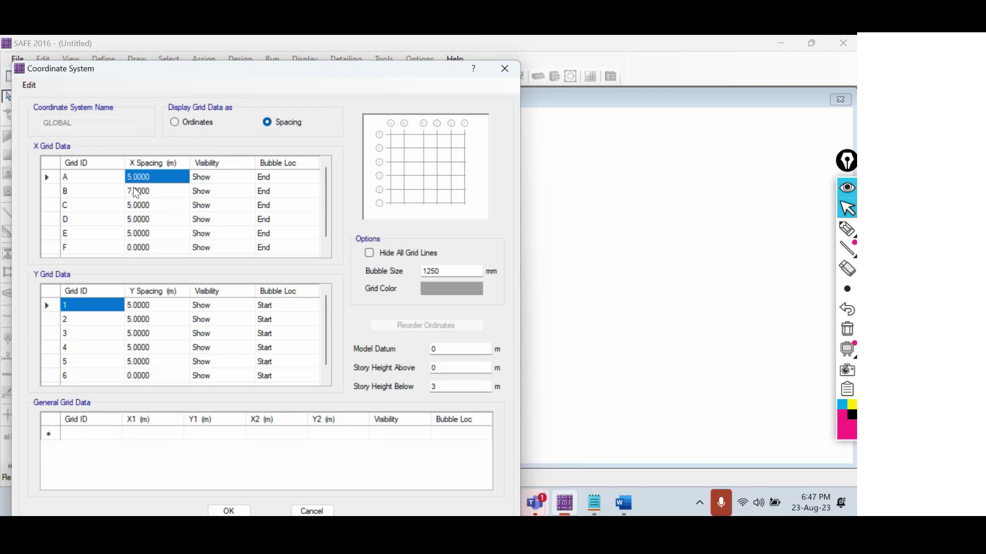
left_click(133, 187)
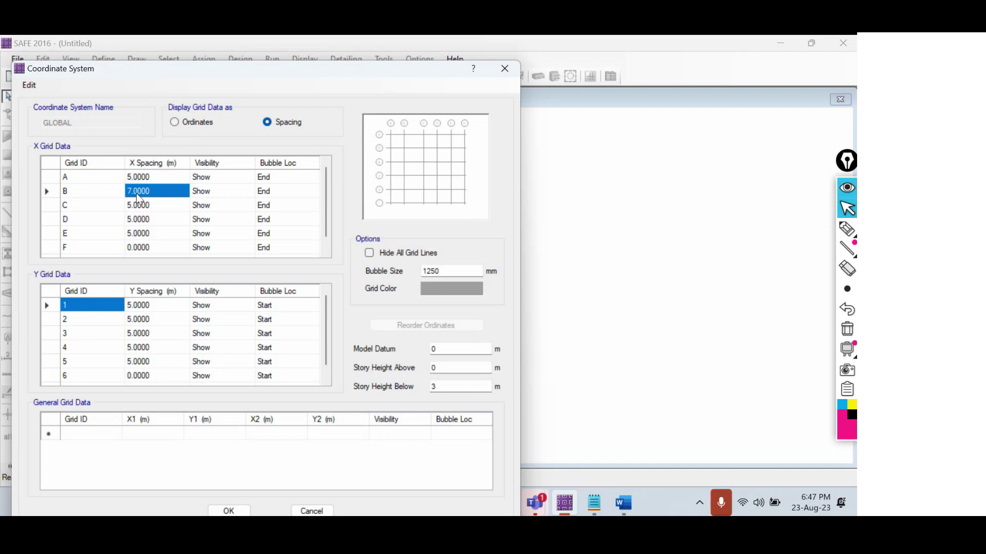
left_click(140, 205)
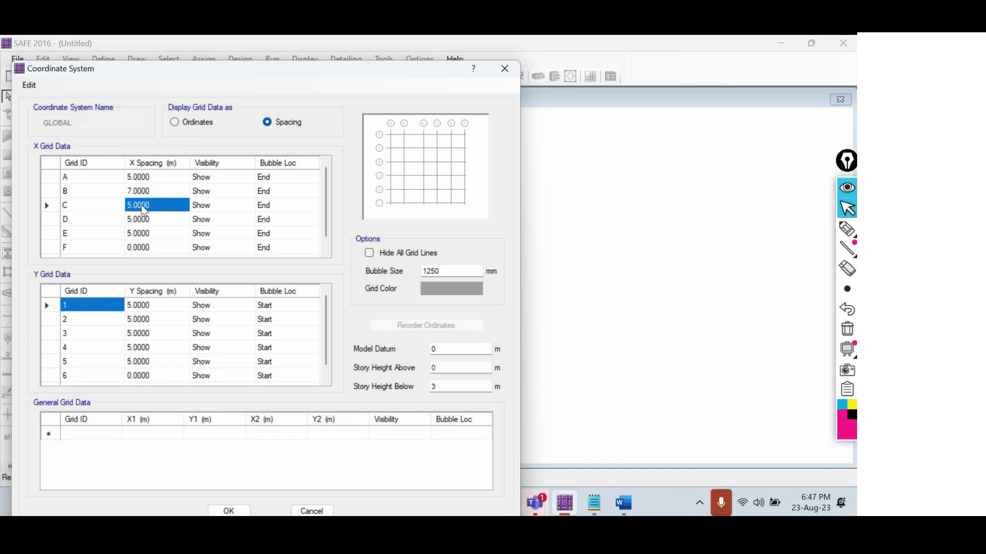
type("6")
key("Return")
left_click(141, 205)
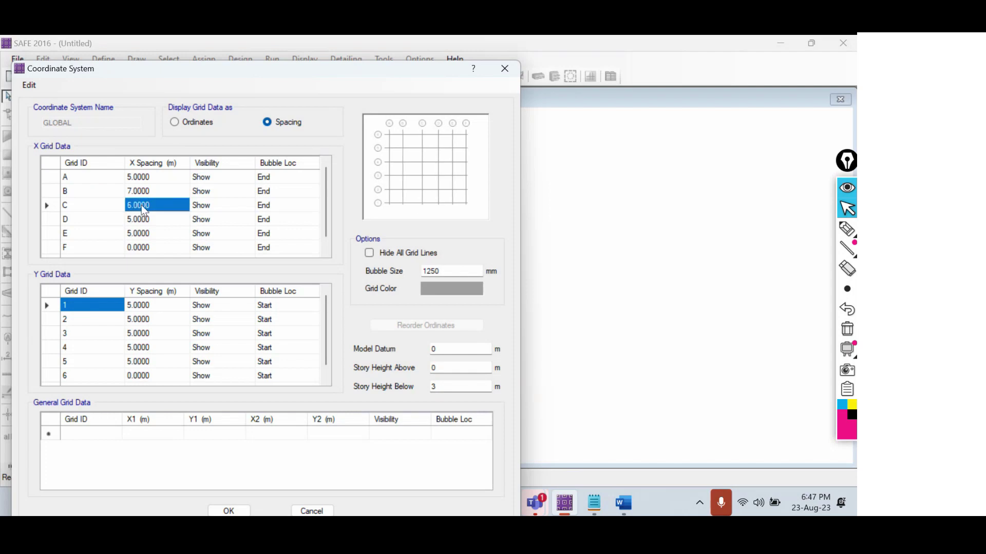
Set the X spacing of grid D to 0 m, making it the last line of the X grid.
left_click(147, 221)
type("0")
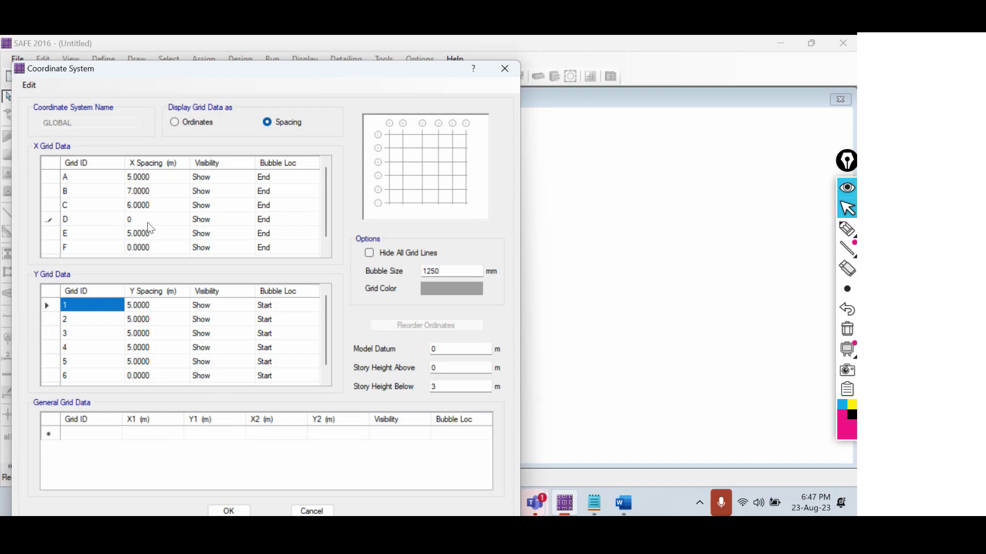
key("Return")
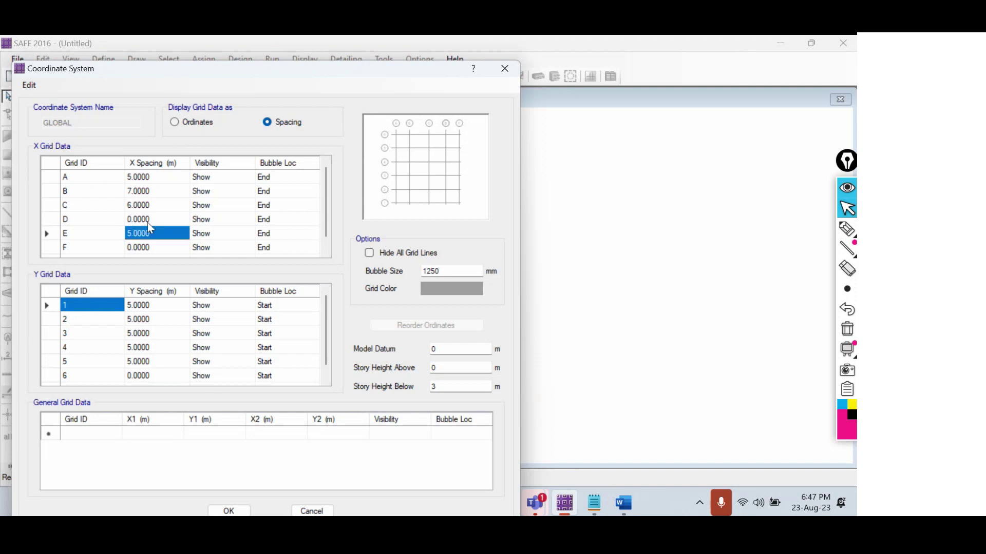
left_click(95, 219)
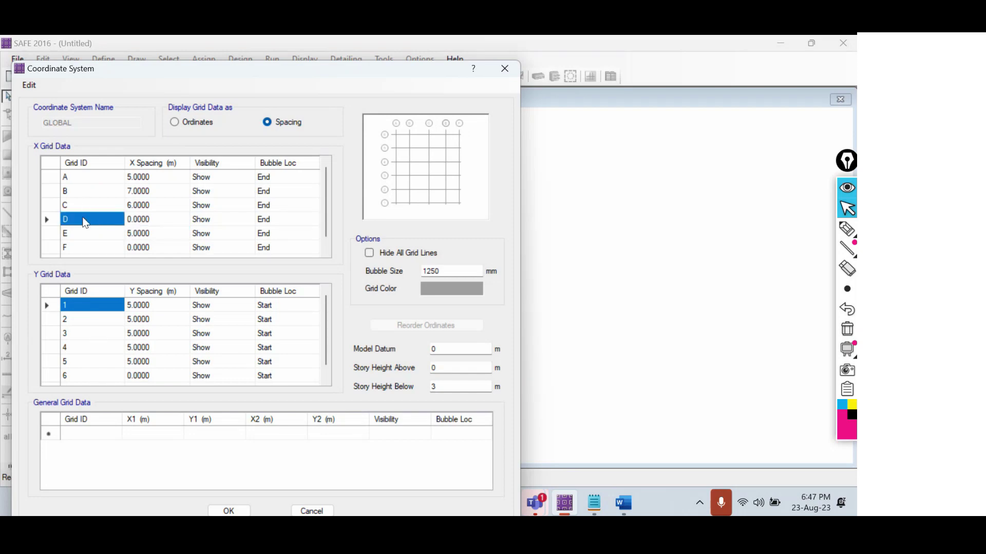
left_click(135, 221)
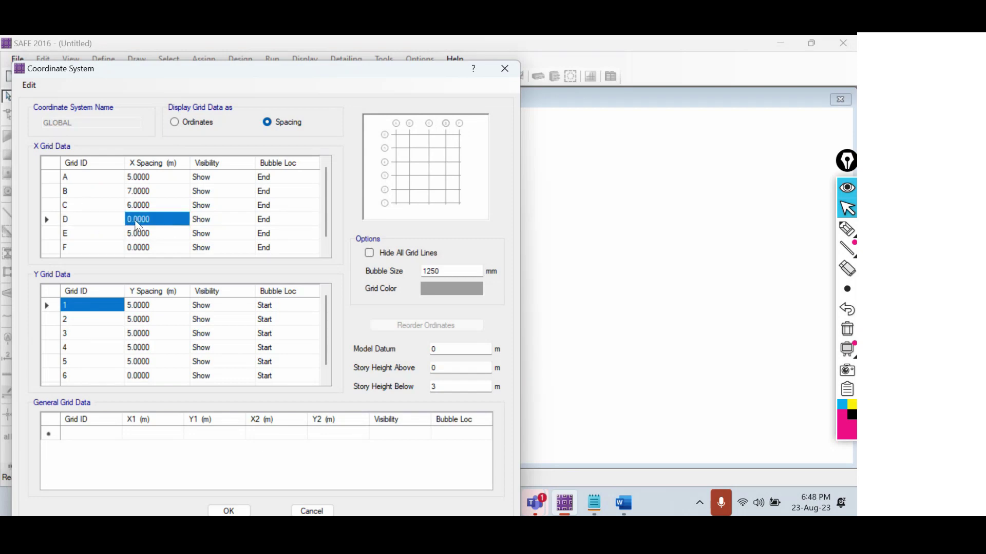
left_click(57, 221)
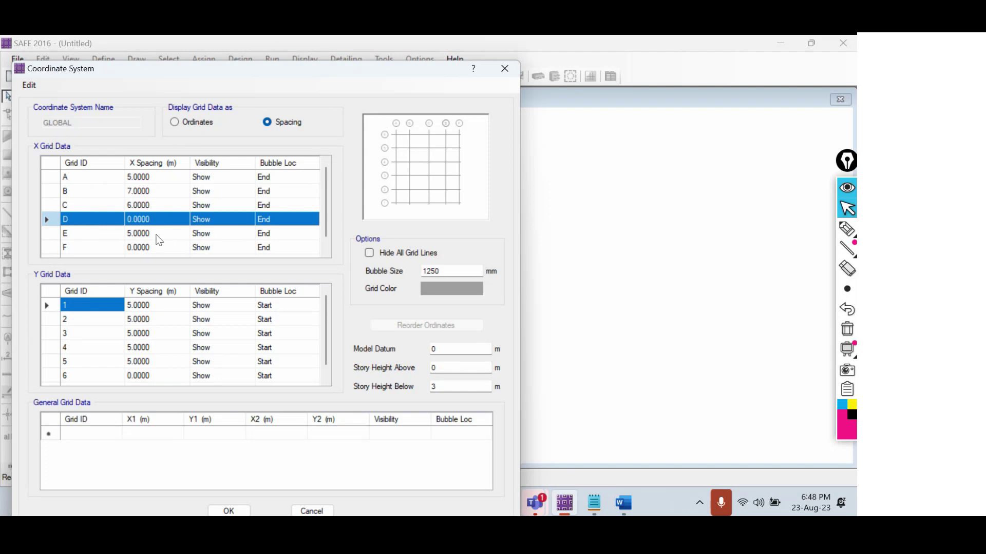
Delete the surplus grid lines F and E from the X grid data.
left_click(64, 235)
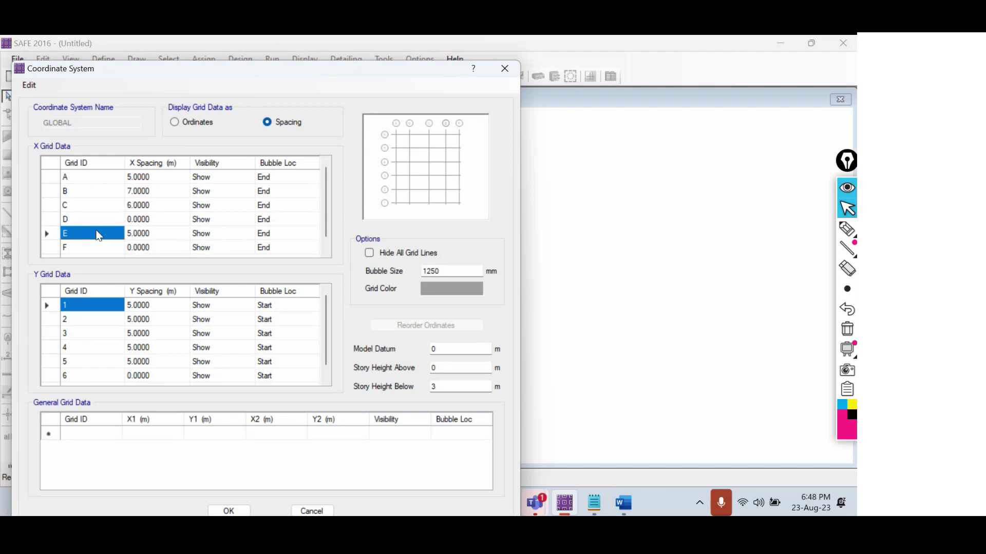
left_click(71, 250, "shift")
left_click(46, 248)
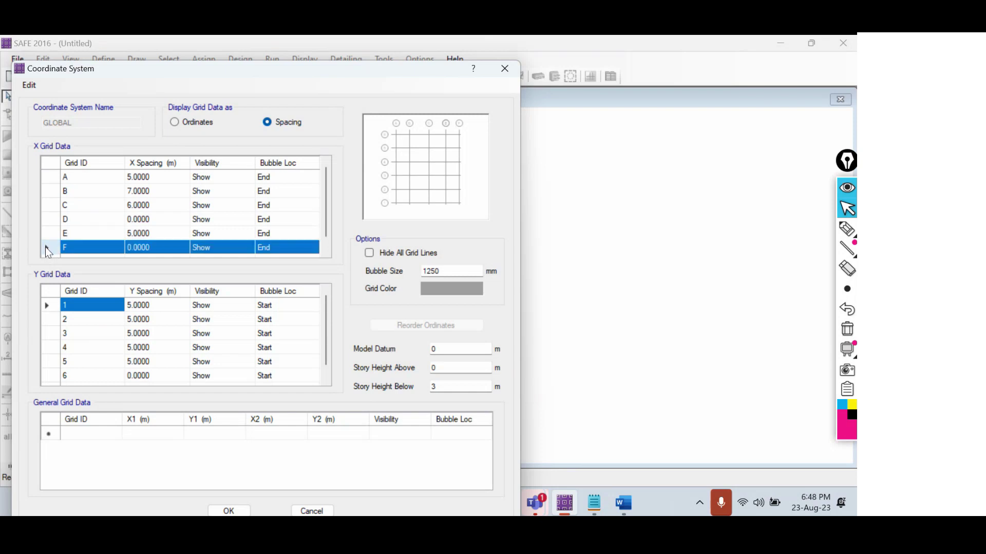
key("Delete")
left_click(45, 234)
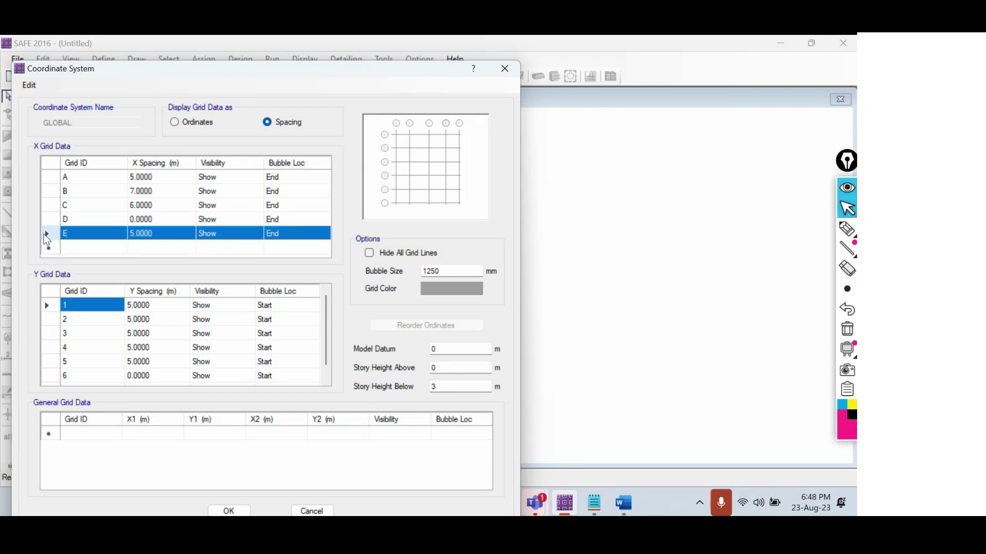
key("Delete")
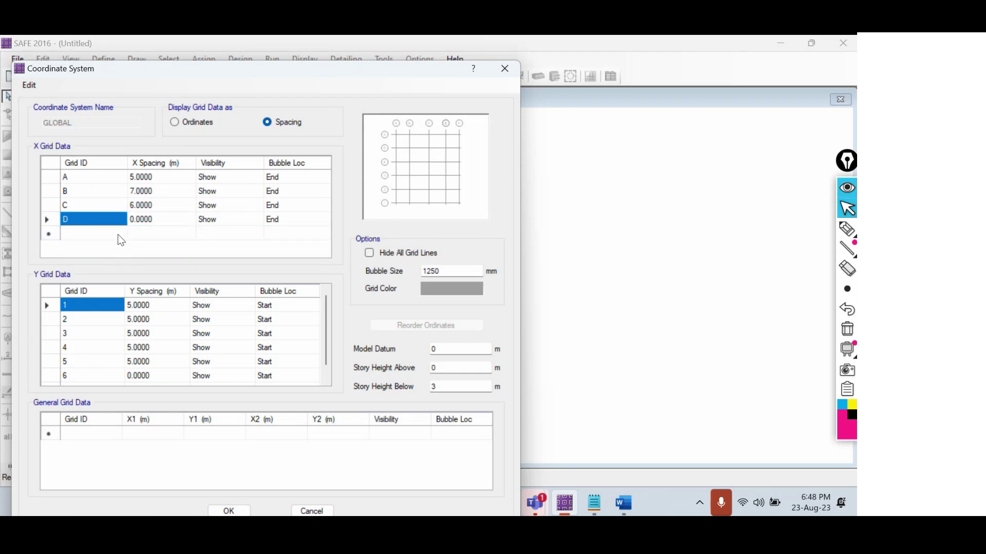
Add two new lines with the grid IDs e and f below grid D in the X grid data.
left_click(48, 234)
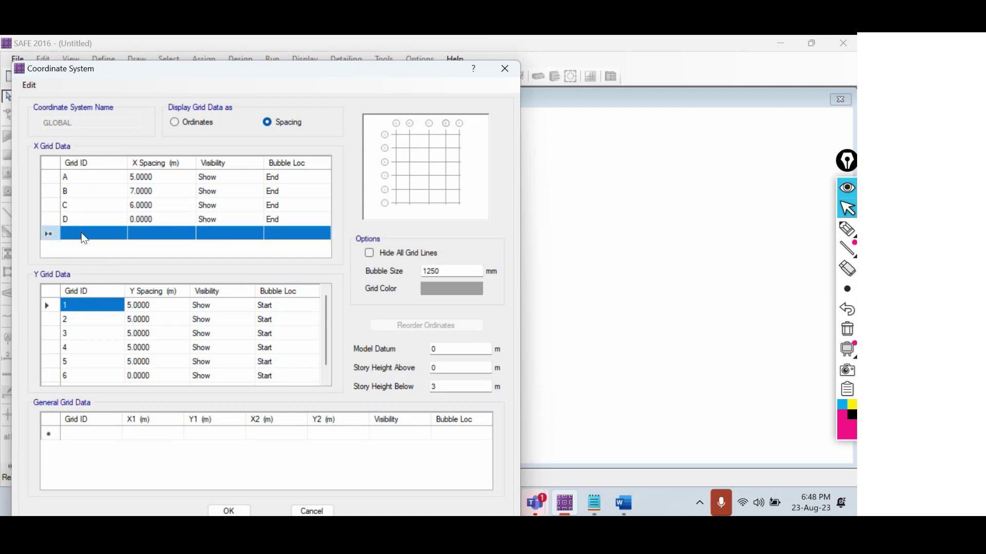
type("e")
left_click(125, 248)
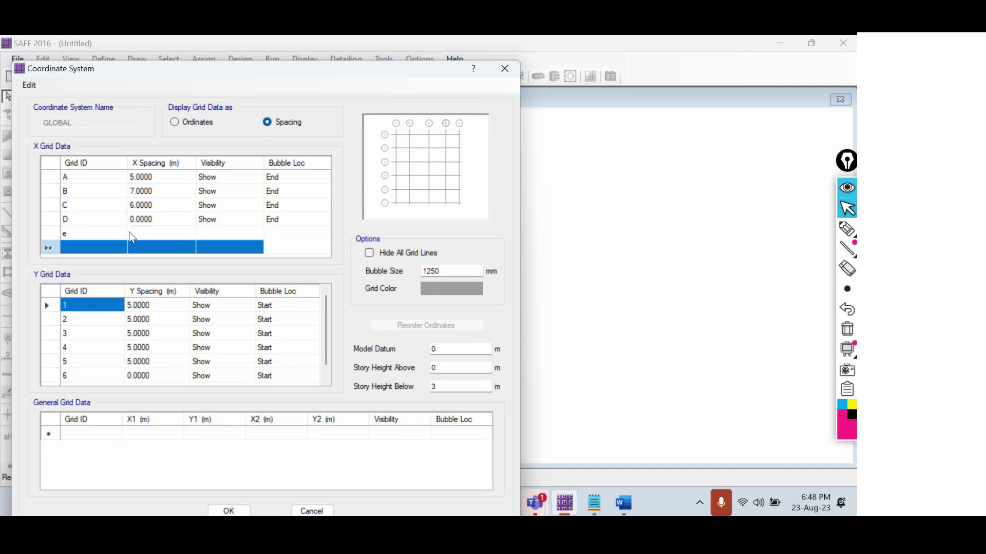
type("f")
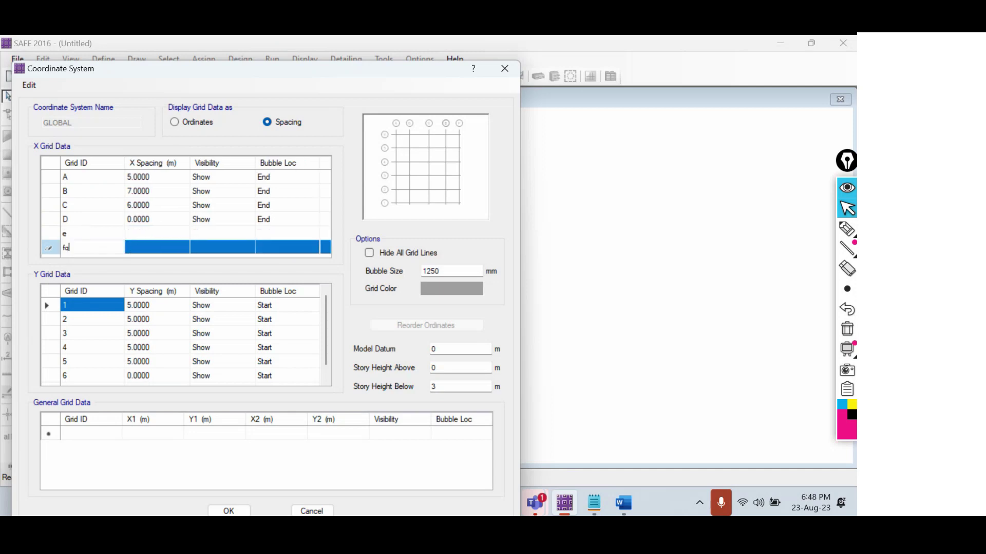
left_click(74, 248)
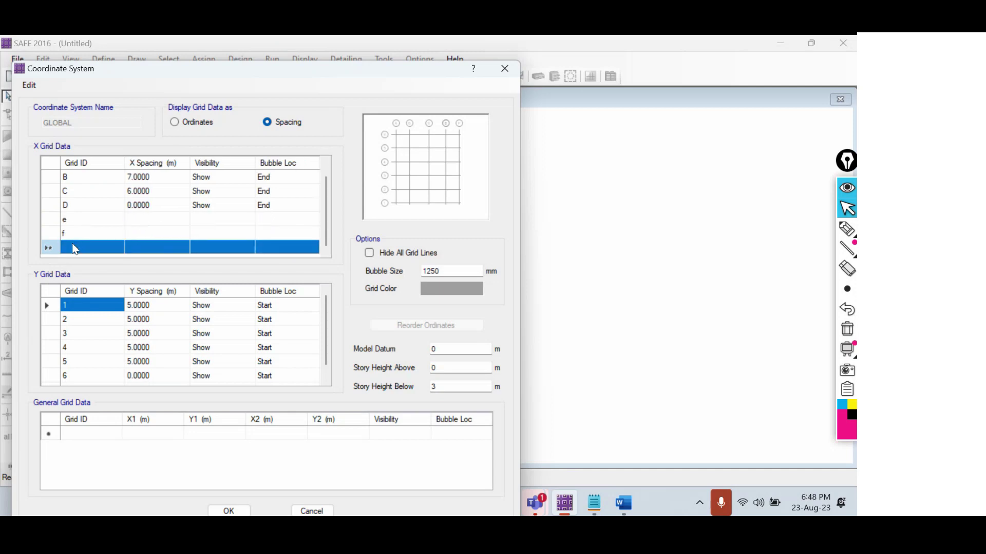
Remove the added lines e and f from the X grid data.
left_click(53, 220)
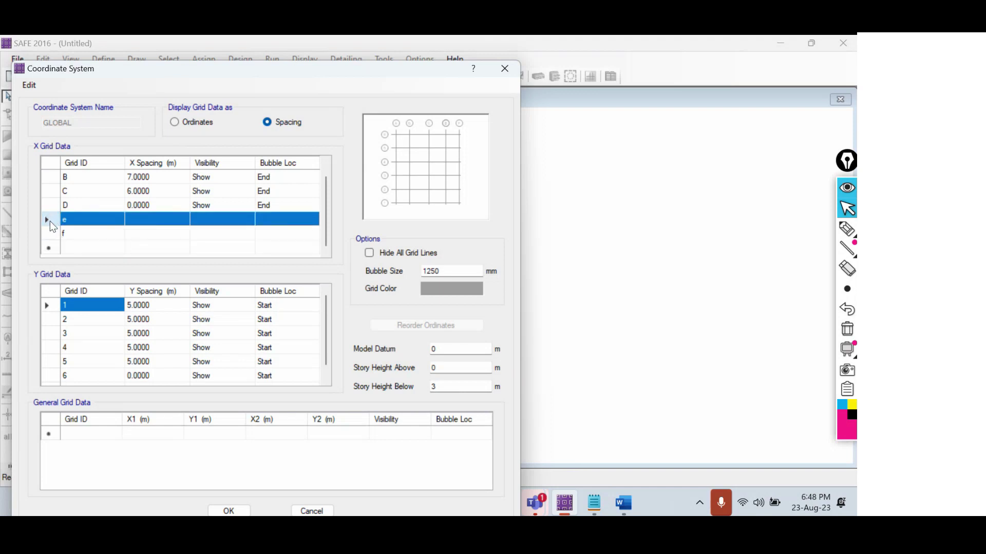
key("Delete")
left_click(46, 233)
key("Delete")
left_click(45, 232)
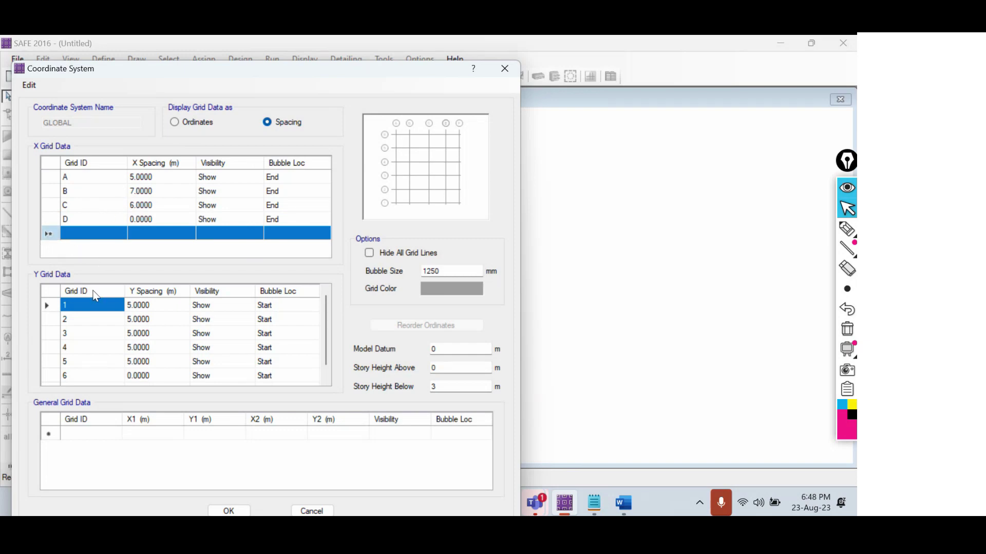
Set the Y spacing of grid 1 to 6 m and of grid 2 to 7 m.
left_click(135, 307)
type("6")
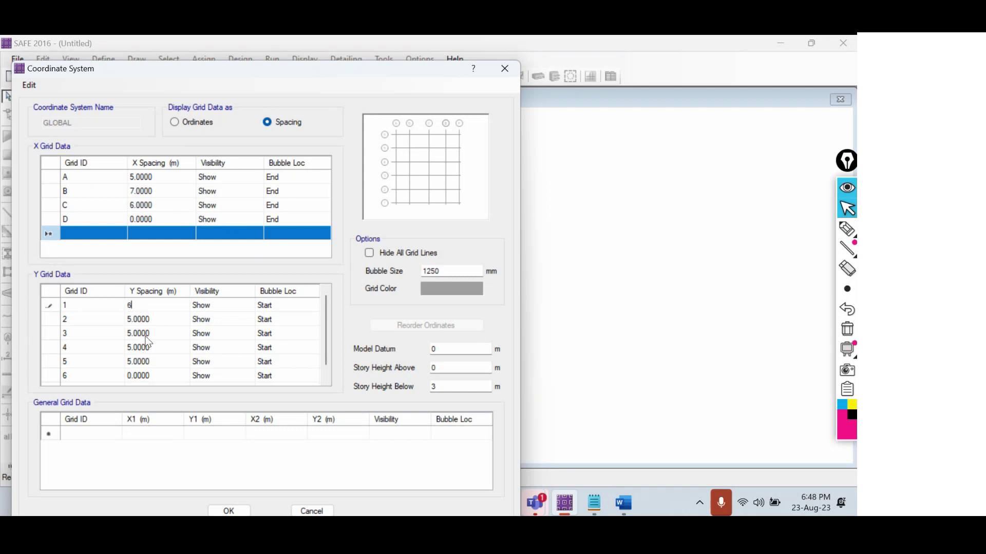
key("Return")
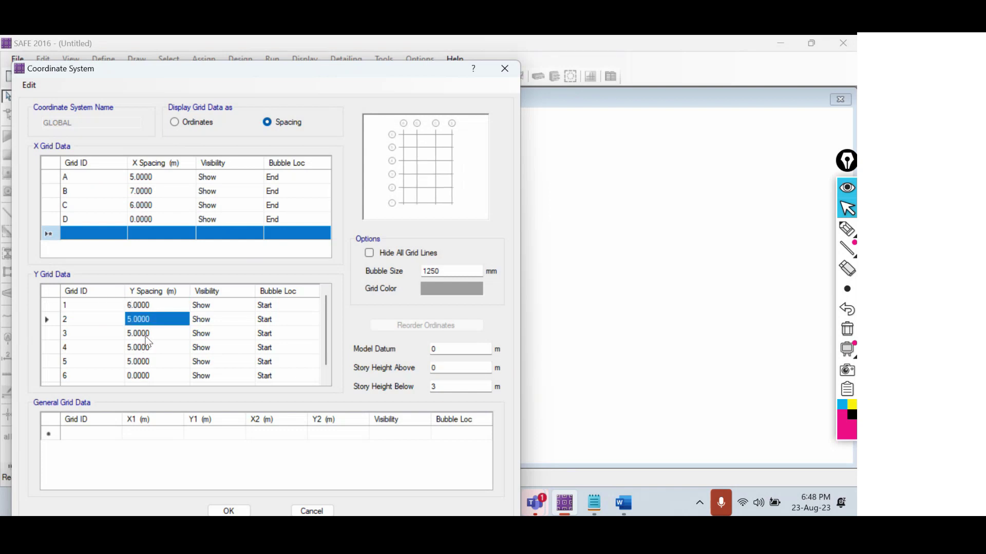
key("Up")
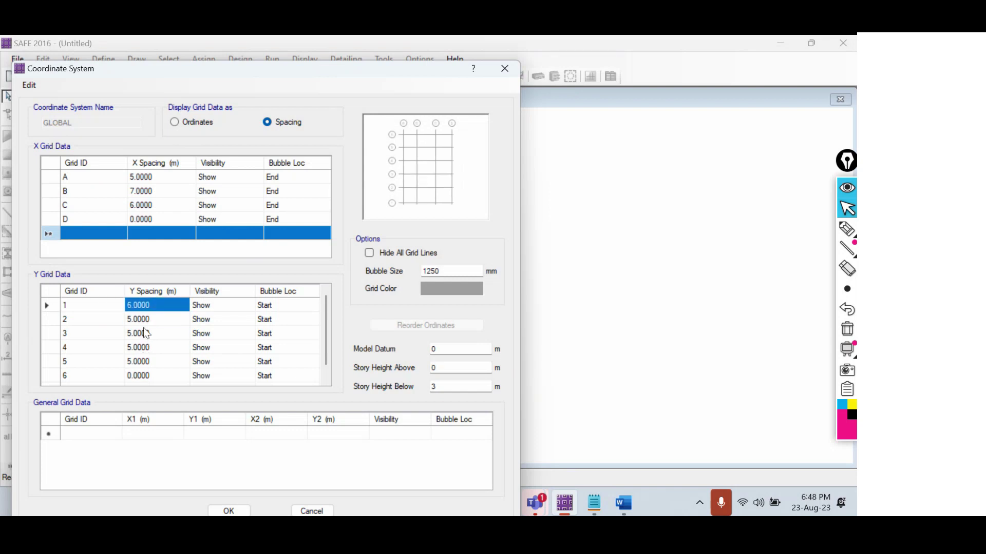
left_click(145, 320)
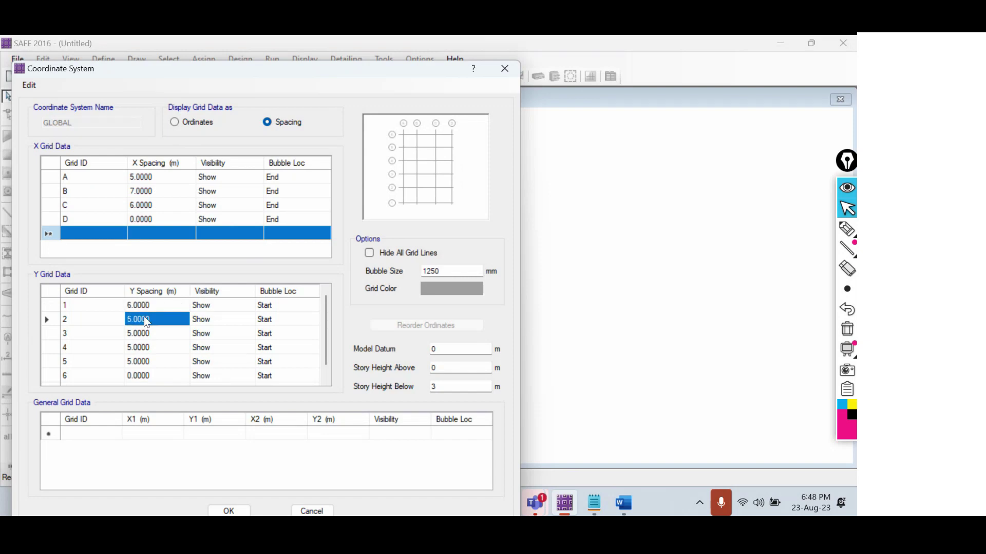
type("7")
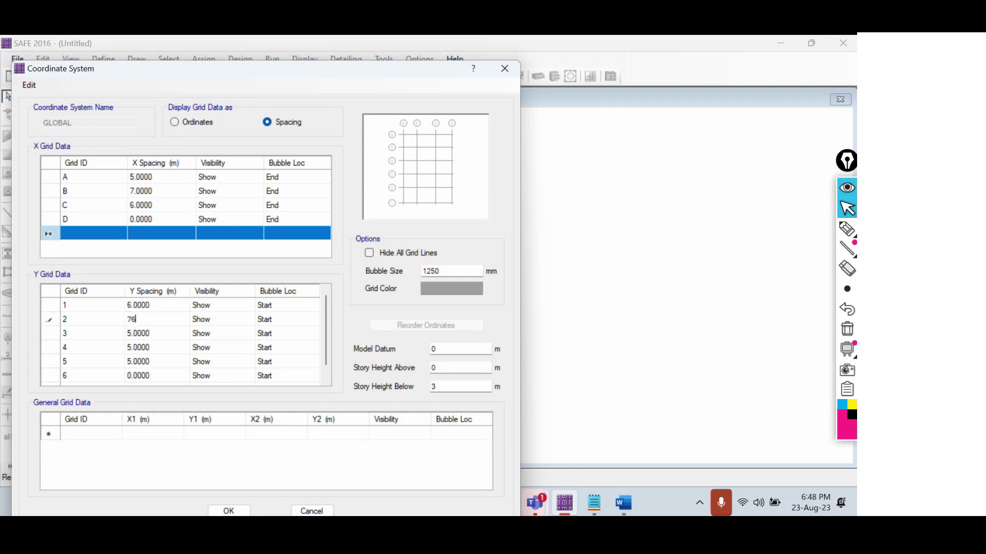
key("Return")
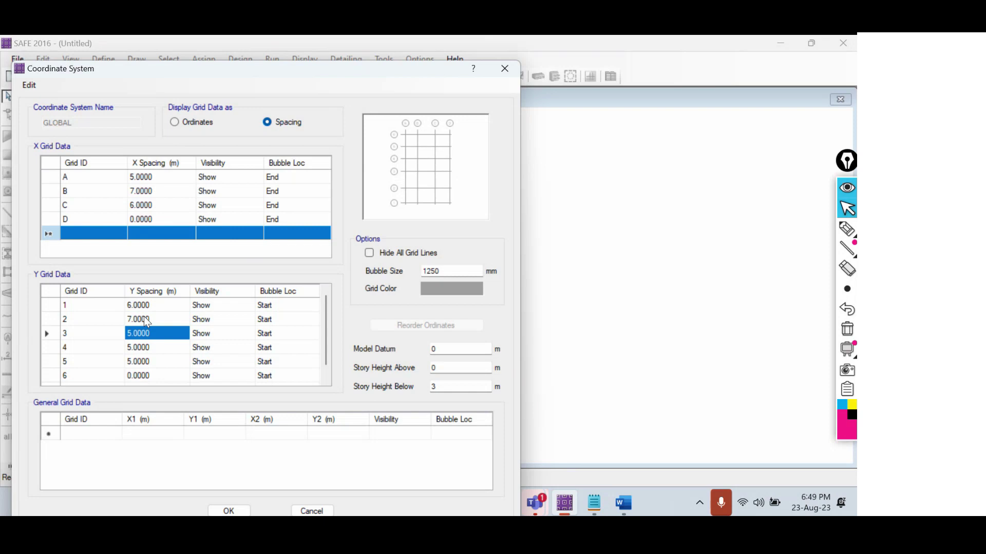
Set the Y spacing of grids 3 and 4 to 6 m and of grid 5 to 7 m.
left_click(145, 318)
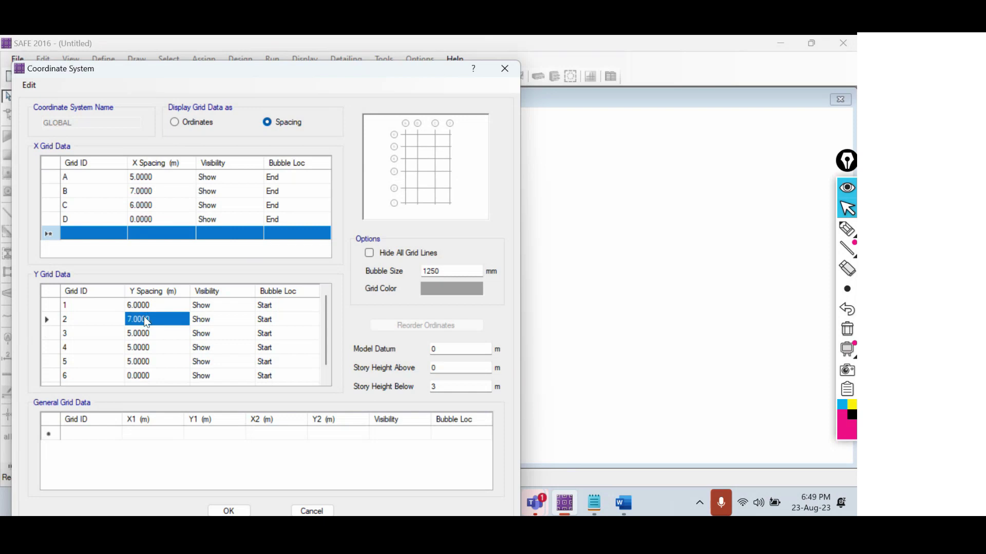
key("Down")
type("6")
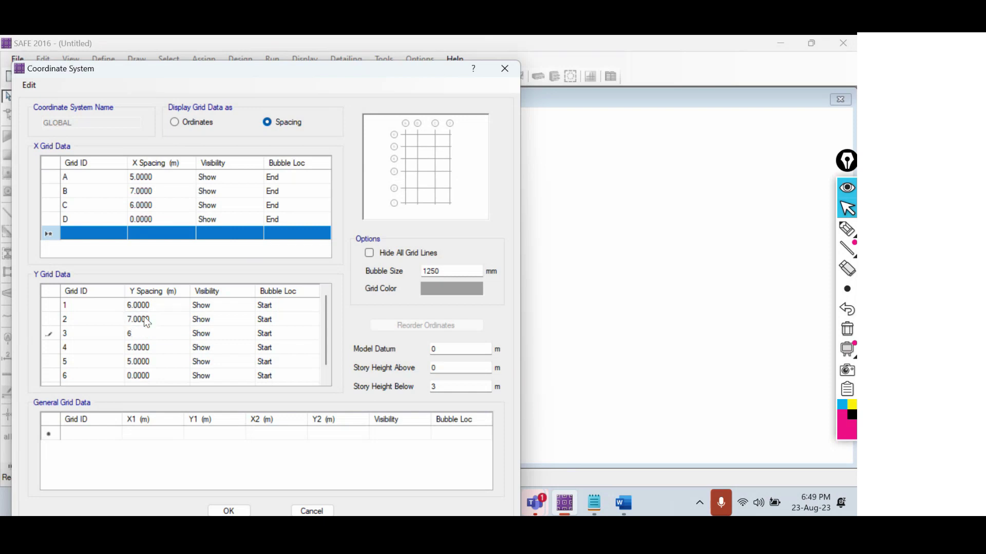
key("Return")
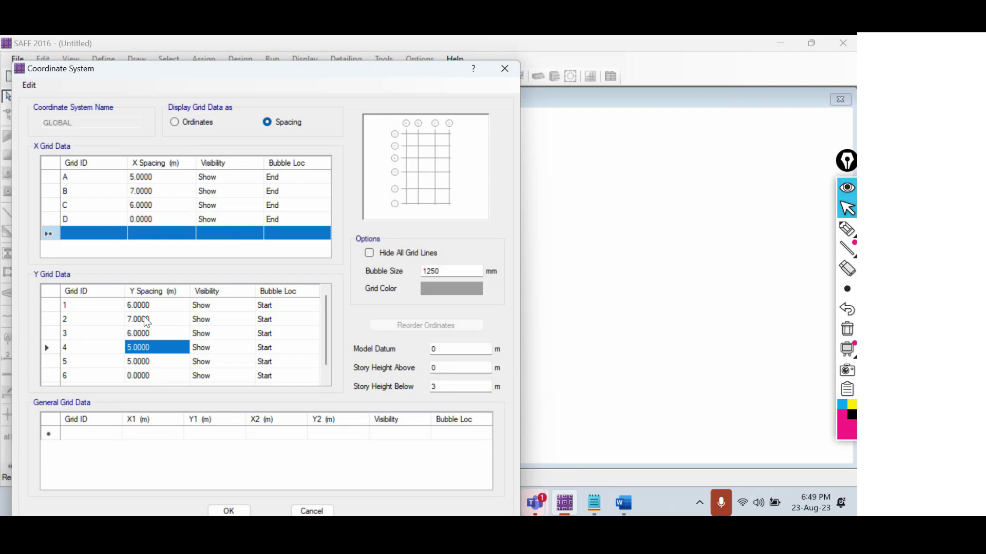
type("6")
key("Return")
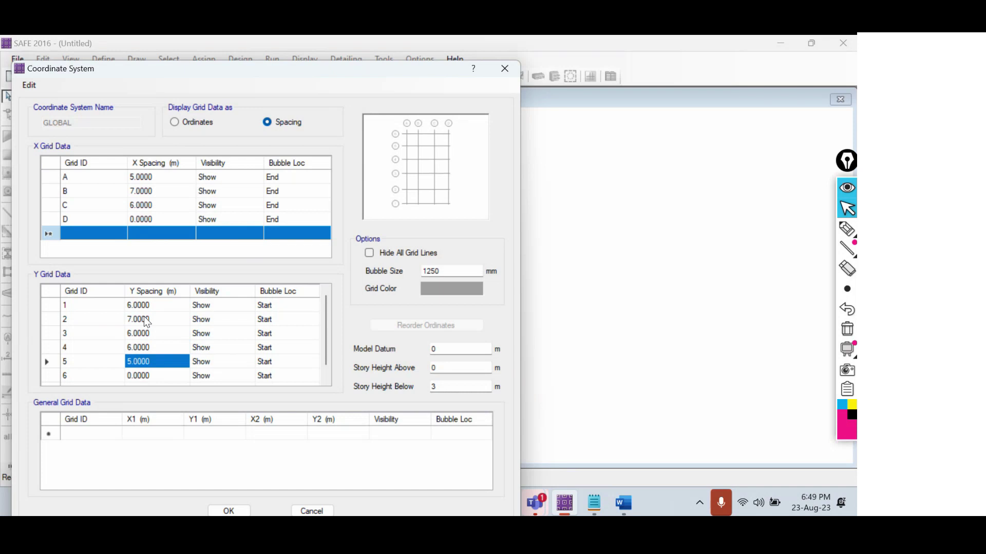
type("7")
key("Return")
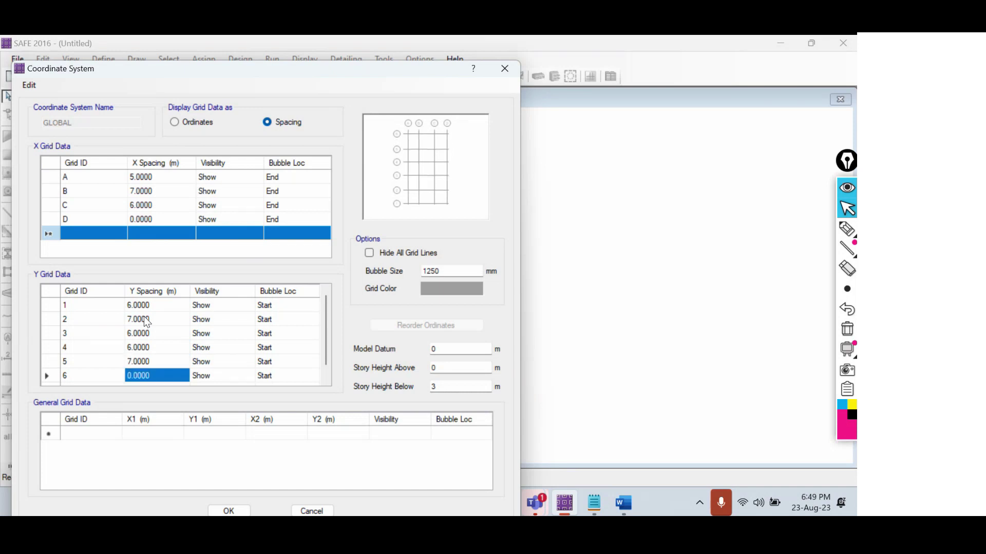
Enter a Y spacing of 0 m for grid 6, the last line of the Y grid.
key("Up")
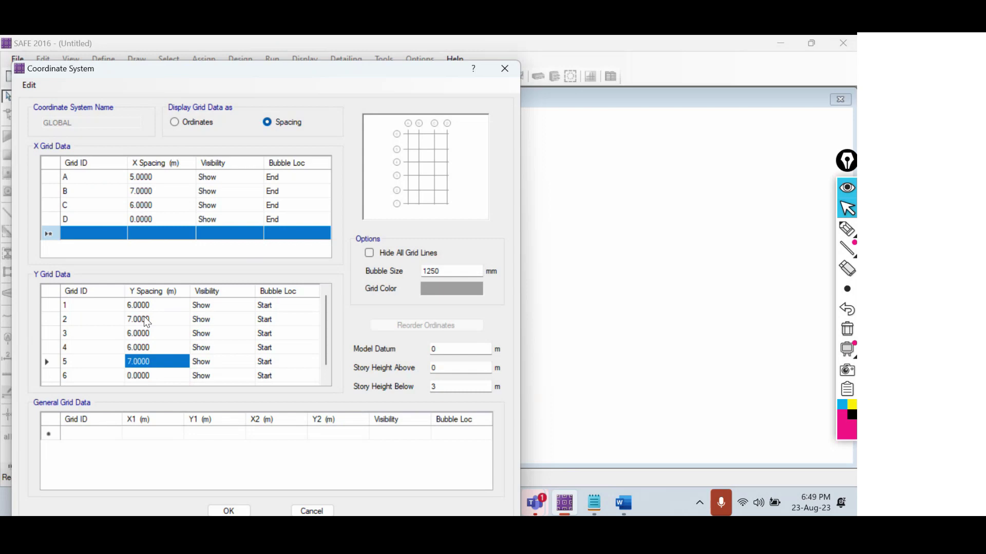
key("Down")
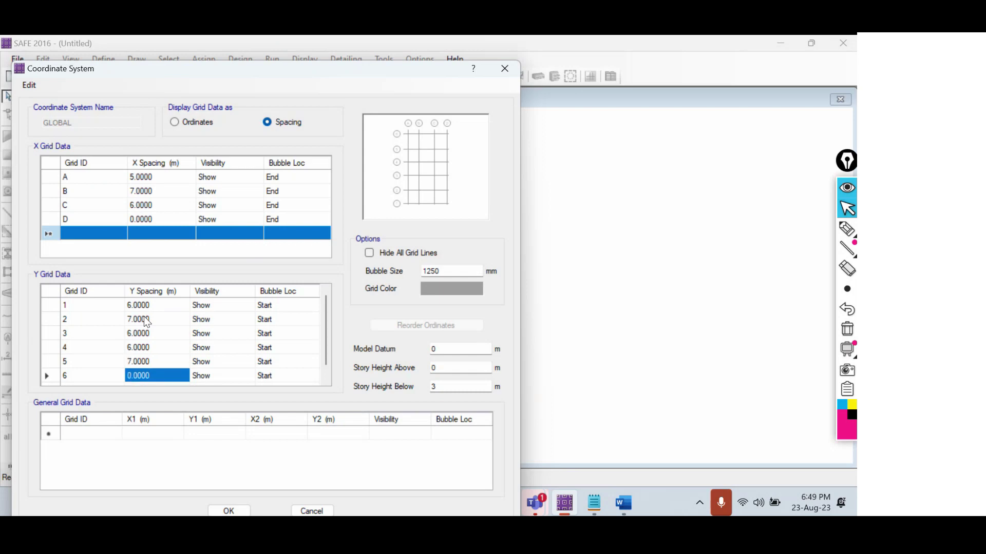
type("0")
key("Return")
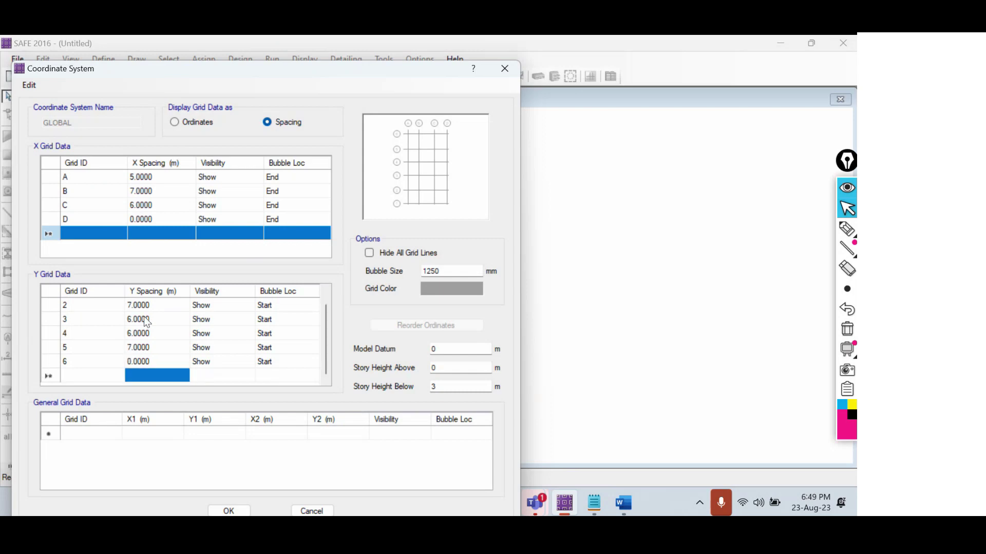
key("Up")
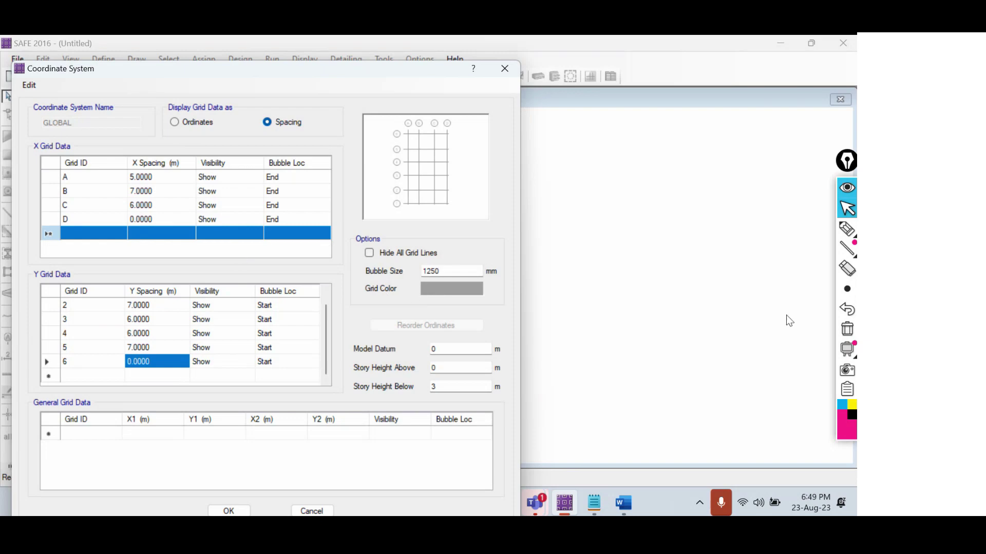
Circle the grid preview with the pink annotation pen and return to the normal pointer.
left_click(847, 228)
mouse_move(455, 111)
left_mouse_down()
mouse_move(407, 108)
mouse_move(377, 178)
mouse_move(454, 217)
mouse_move(463, 129)
mouse_move(448, 123)
left_mouse_up()
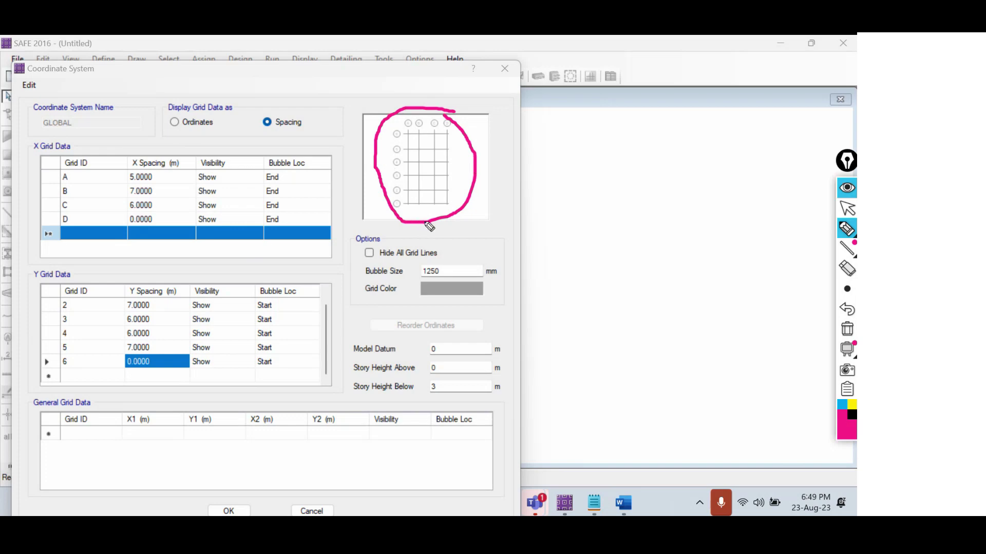
left_click(847, 208)
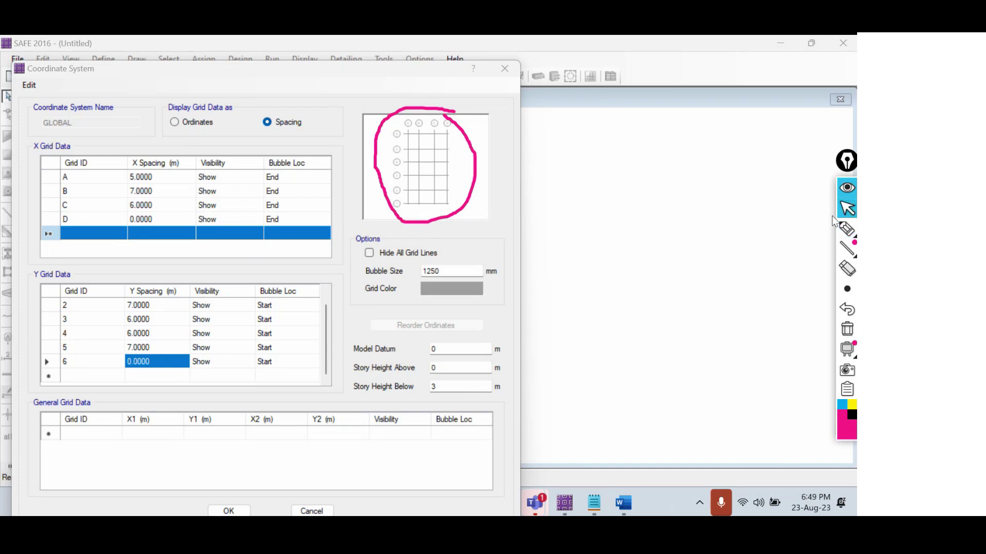
Add grid line E below D in the X grid data and set the X spacing of grid D to 5 m.
left_click(97, 233)
type("E")
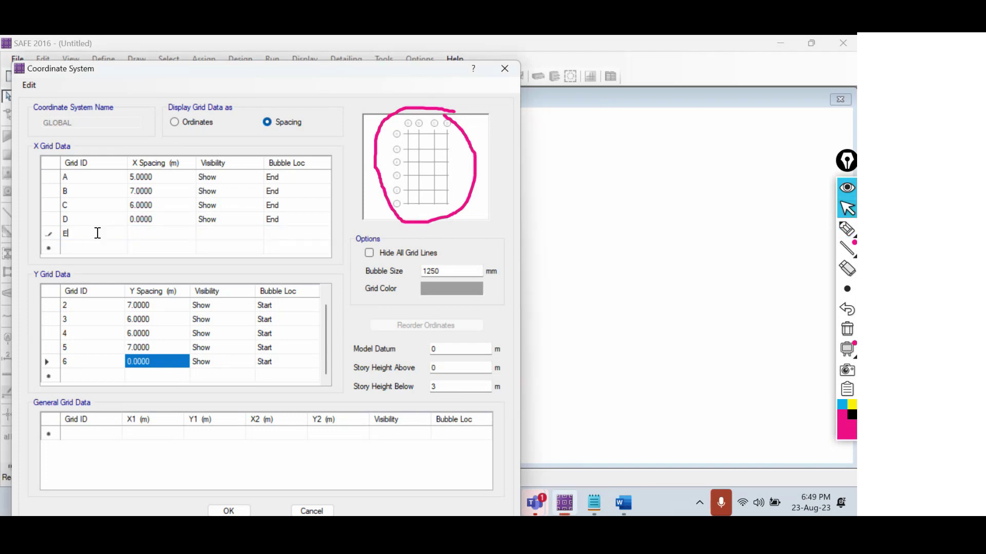
key("Return")
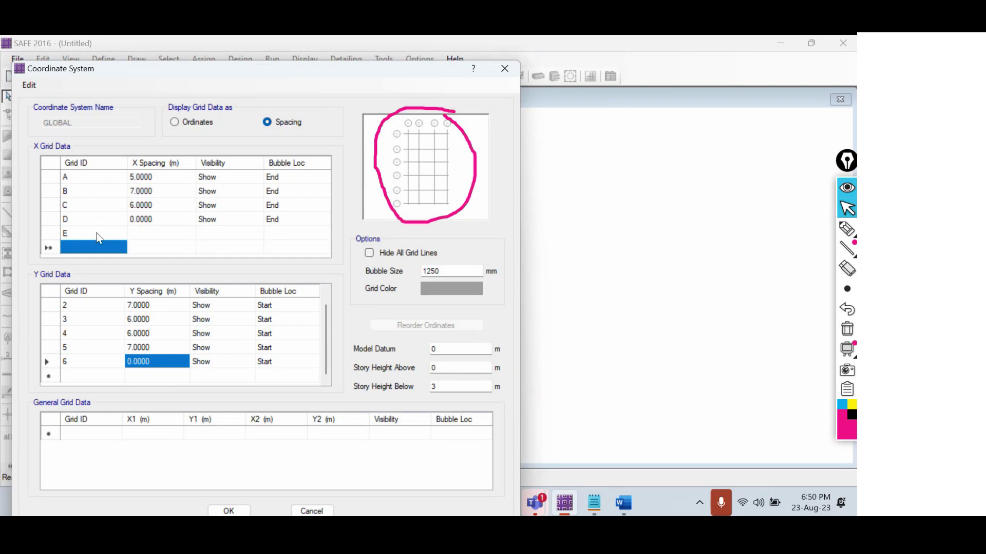
left_click(142, 234)
left_click(165, 220)
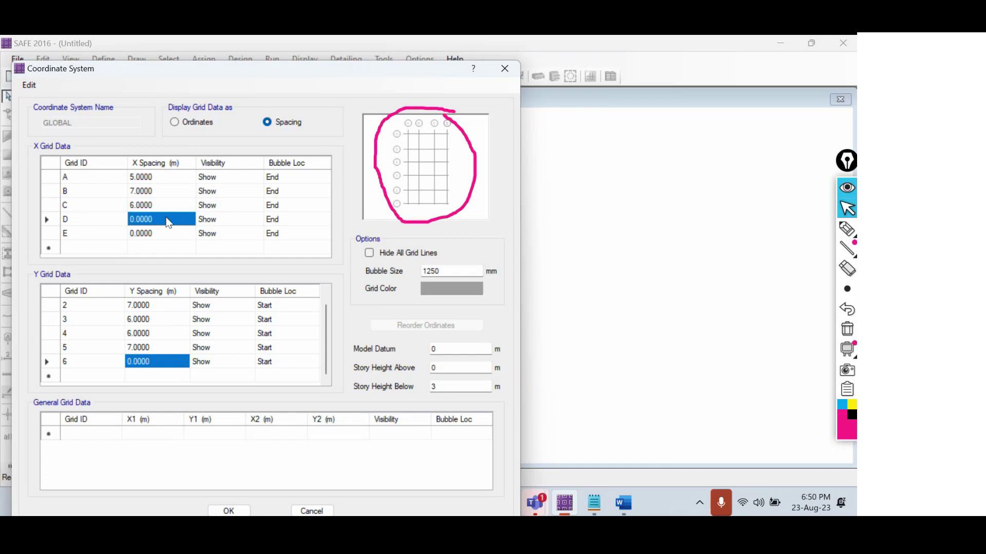
type("5")
left_click(155, 233)
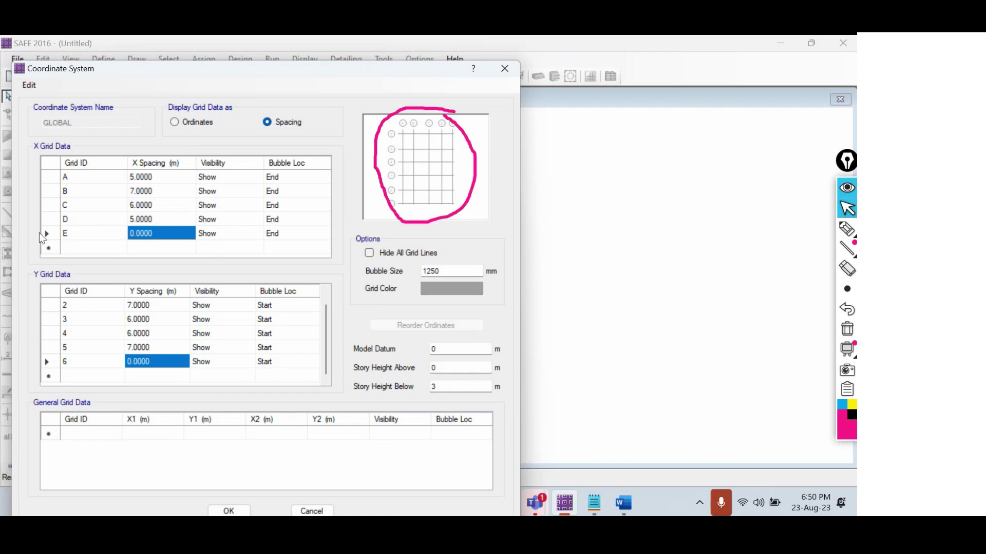
Return the X spacing of grid D to 0 m and delete grid line E from the X grid data.
left_click(132, 224)
key("Return")
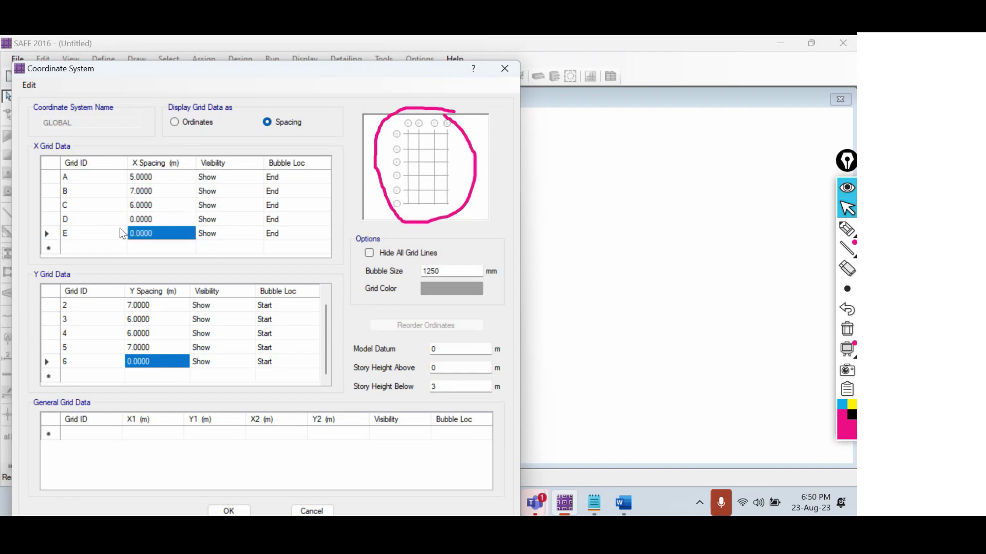
left_click(46, 234)
key("Delete")
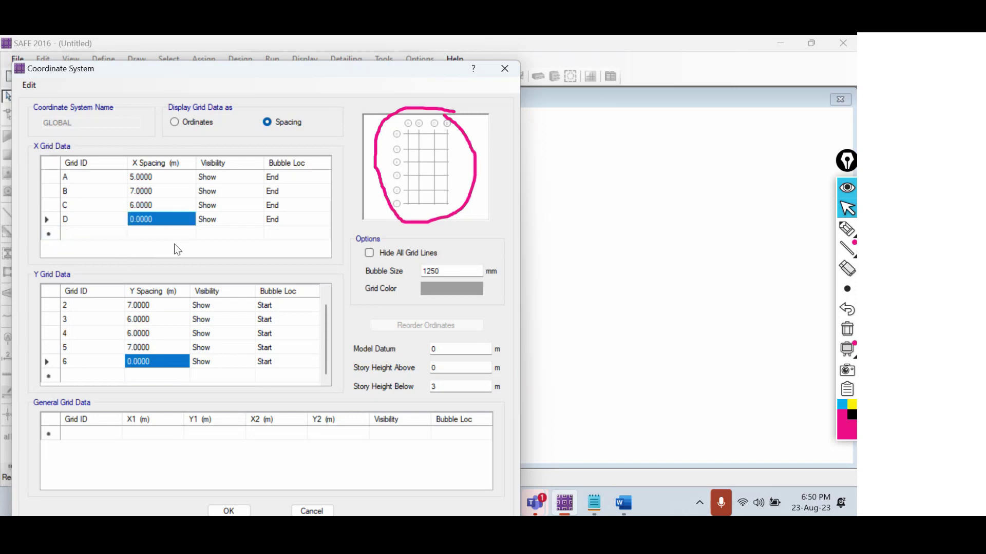
Clear the pen annotation from the screen and change the grid color to black.
left_click(847, 329)
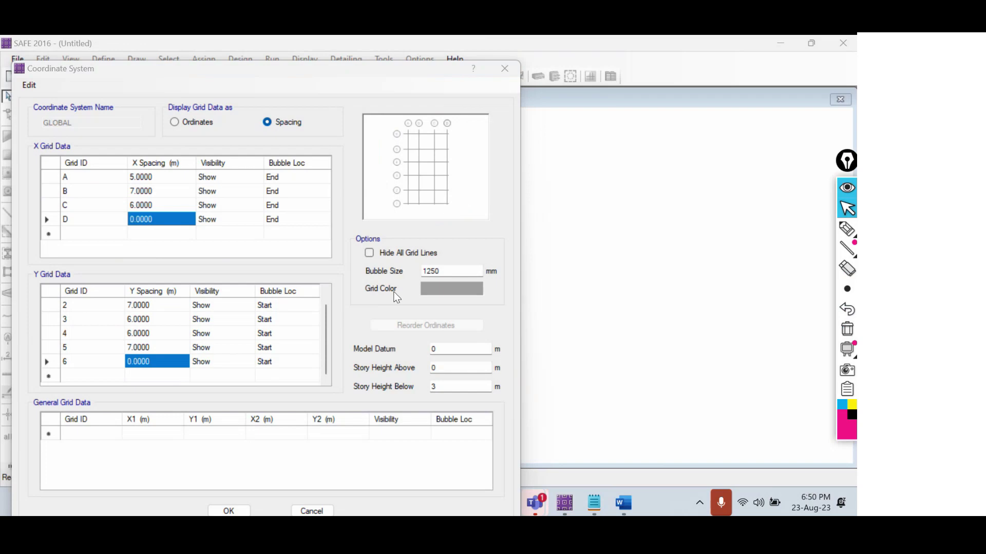
left_click(450, 289)
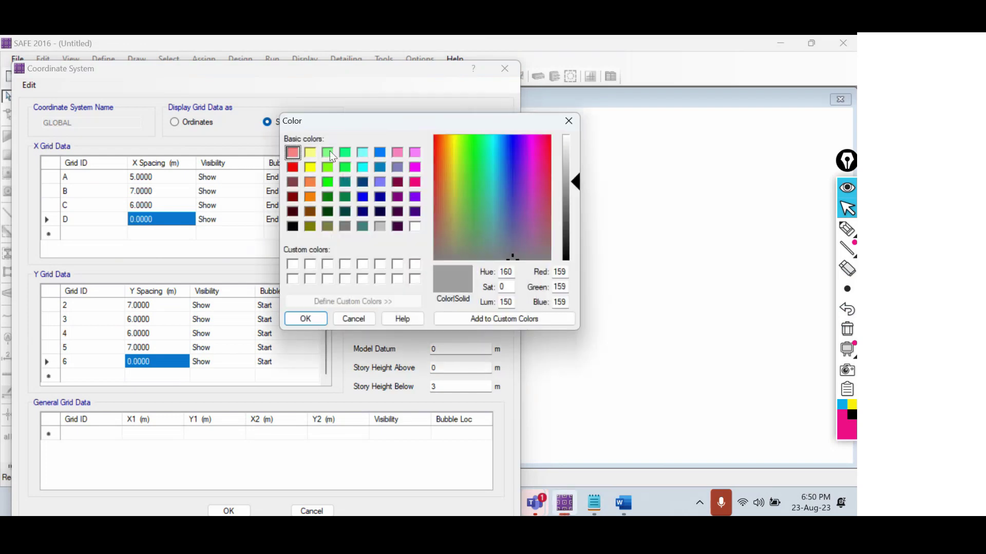
left_click(293, 227)
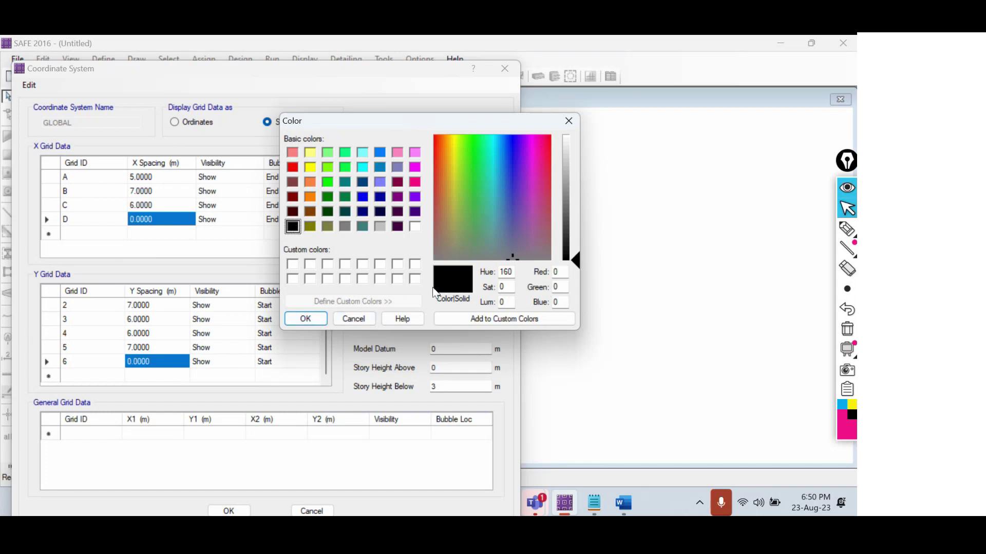
left_click(306, 319)
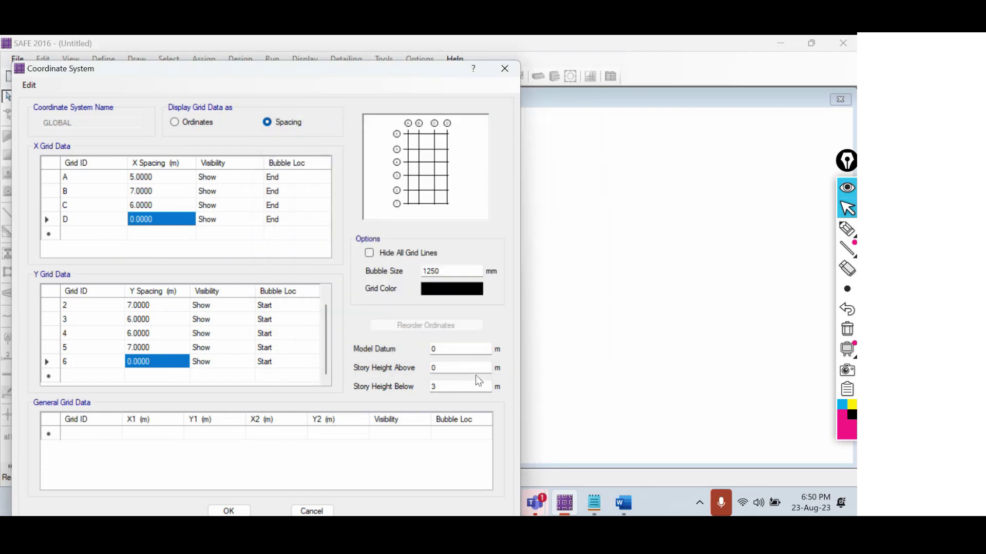
Set the grid bubble size to 1500 mm.
left_click_drag(442, 270, 411, 270)
left_click(443, 273)
key("BackSpace")
key("BackSpace")
key("BackSpace")
type("500")
Switch hiding of all grid lines on and off twice to demonstrate its effect on the preview.
left_click(396, 256)
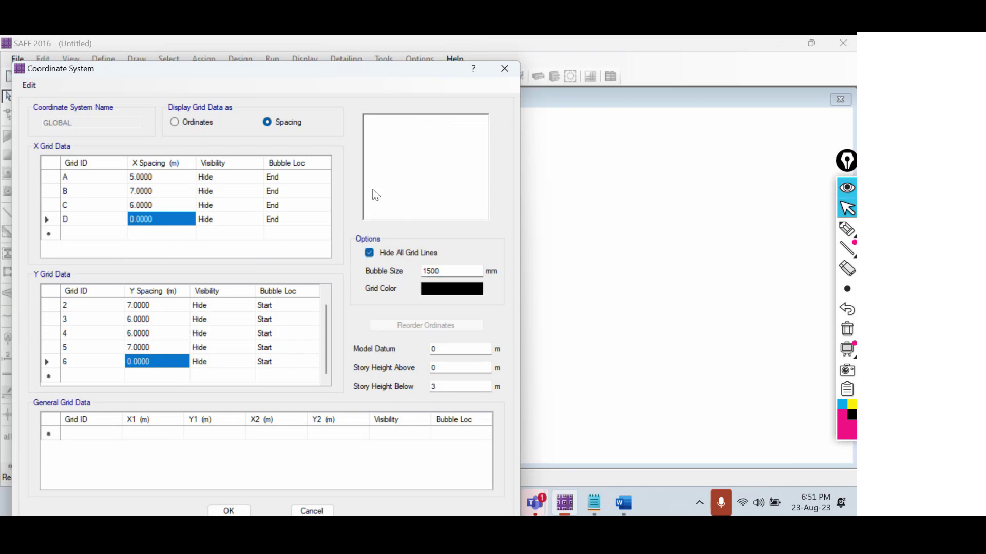
left_click(402, 251)
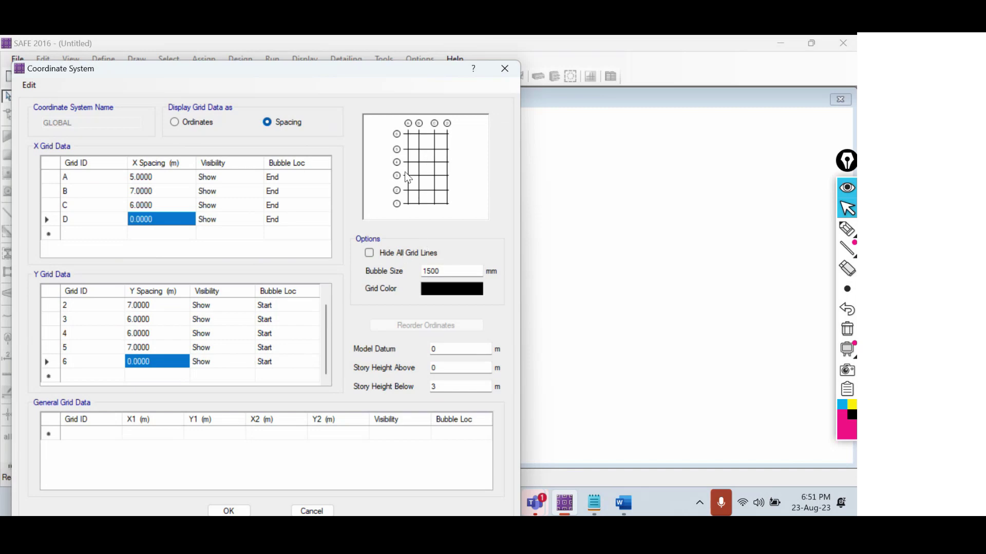
left_click(404, 257)
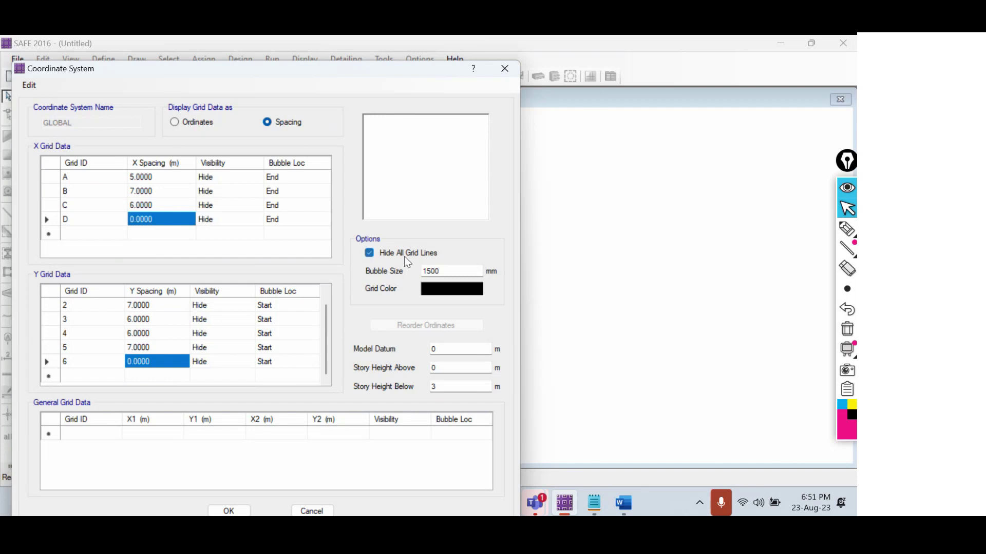
left_click(378, 258)
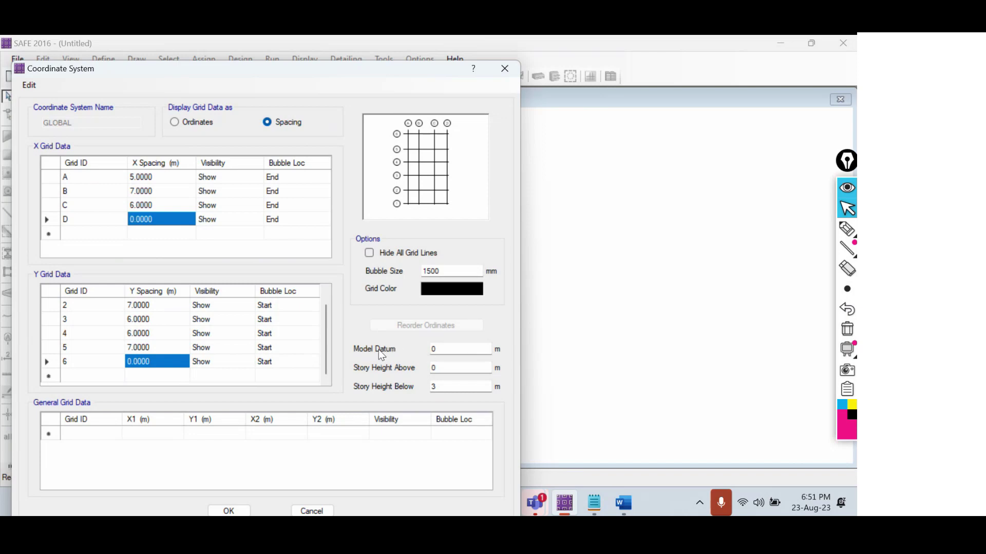
Annotate the model datum with a pink pen mark and sketch a ground line labelled 0m in the empty area beside the dialog.
left_click(847, 229)
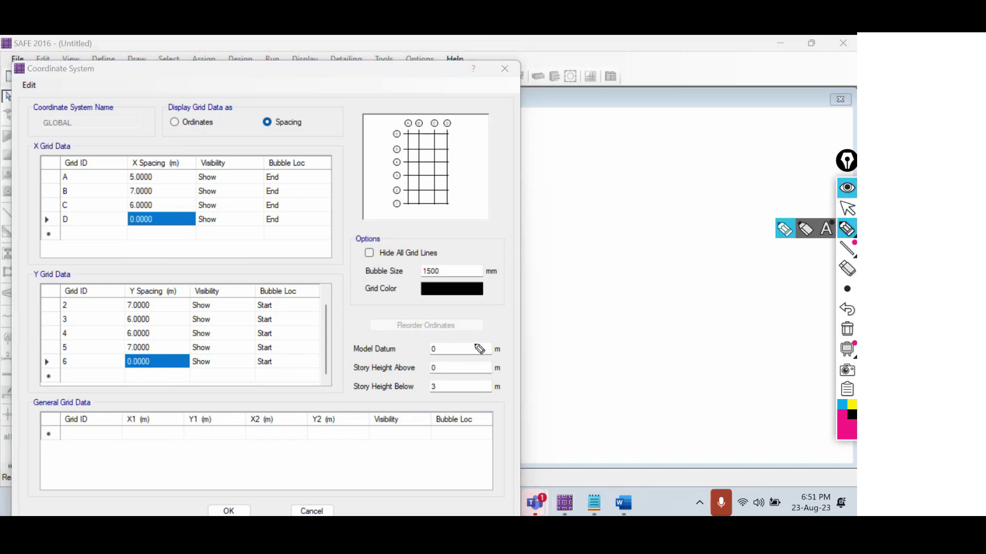
left_click_drag(345, 347, 374, 324)
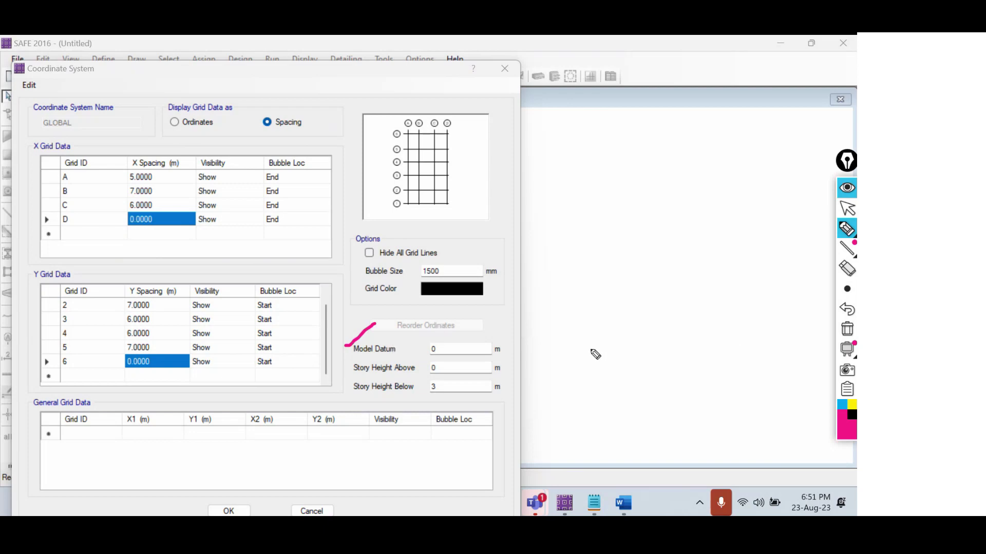
left_click_drag(566, 388, 817, 390)
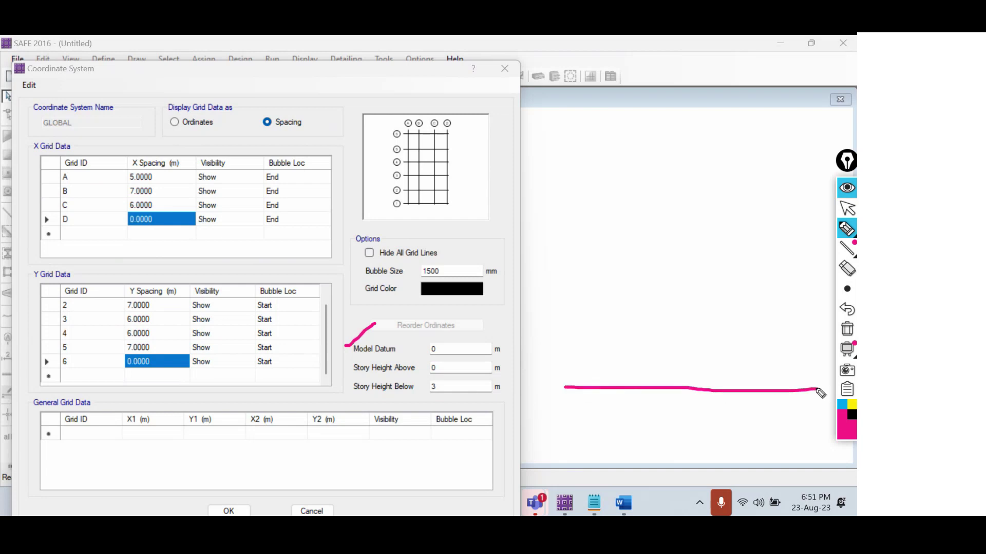
left_click_drag(571, 393, 596, 398)
left_click_drag(540, 371, 565, 385)
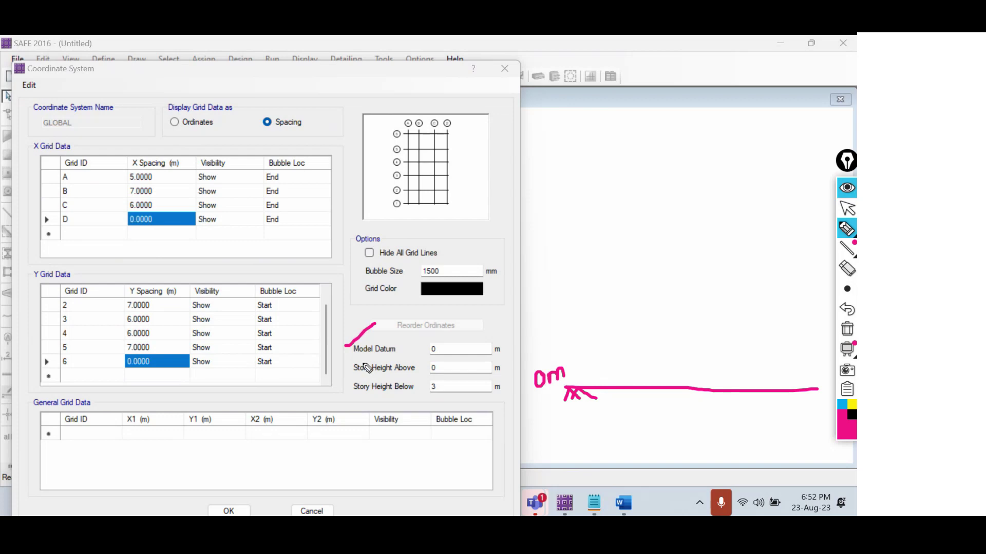
Set the model datum to 5 m in the coordinate system settings.
left_click(847, 208)
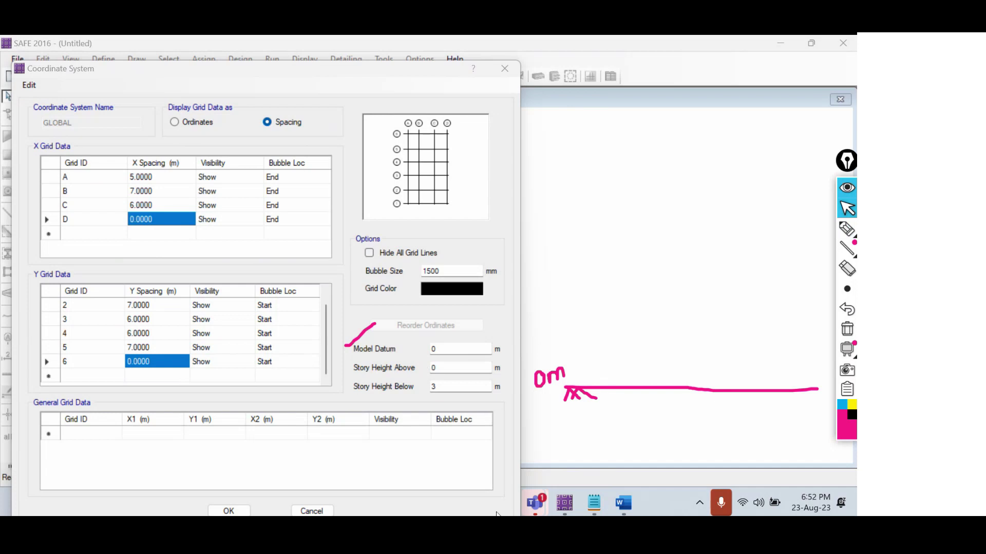
left_click(457, 349)
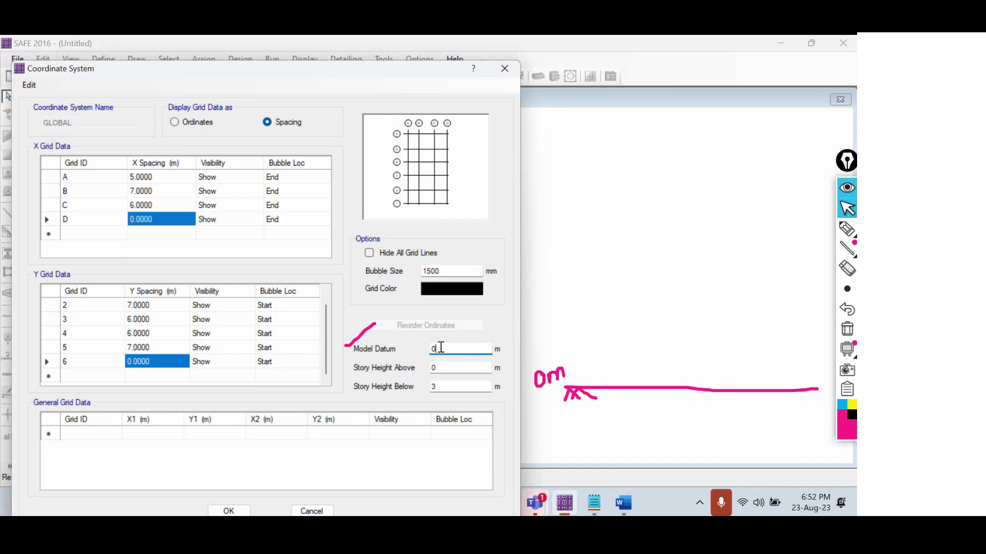
left_click_drag(442, 349, 370, 344)
type("5")
Sketch a second pen line labelled 5m above the ground line and tick the story height above and below settings.
left_click(847, 229)
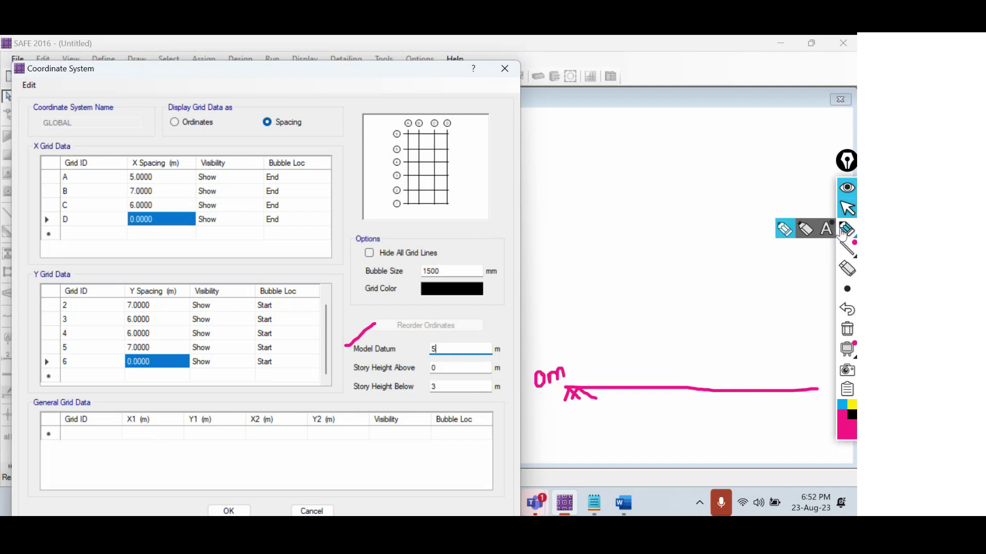
left_click_drag(553, 292, 818, 289)
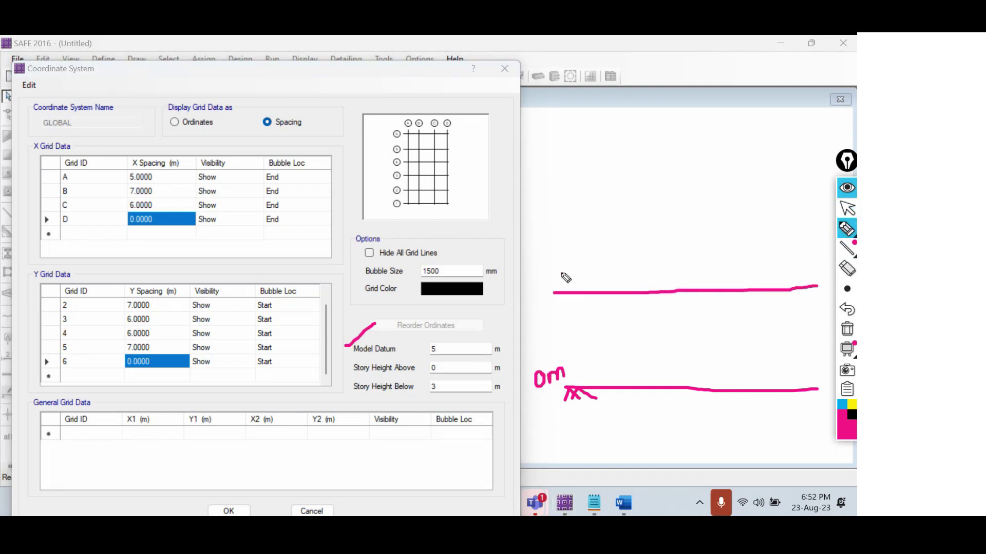
mouse_move(536, 269)
left_mouse_down()
mouse_move(539, 288)
mouse_move(551, 262)
mouse_move(555, 282)
mouse_move(563, 280)
left_mouse_up()
left_click_drag(345, 370, 359, 366)
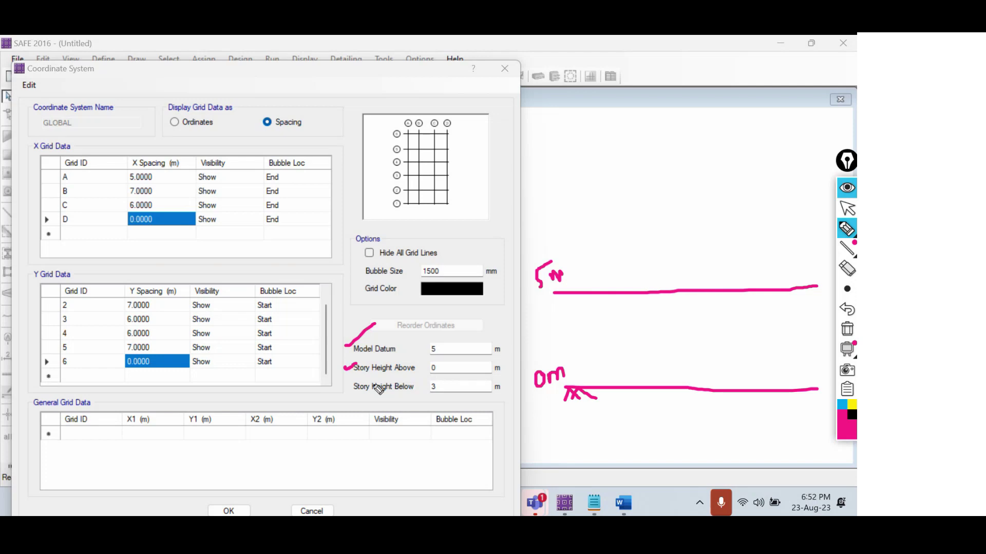
left_click_drag(346, 388, 358, 379)
Set both the story height above and the story height below to 2.5 m.
left_click(848, 209)
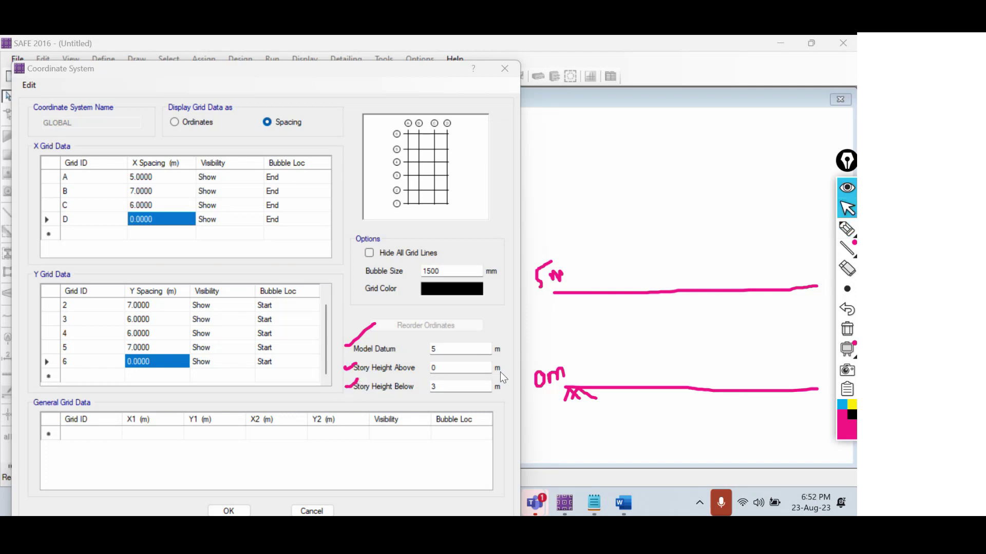
left_click(460, 368)
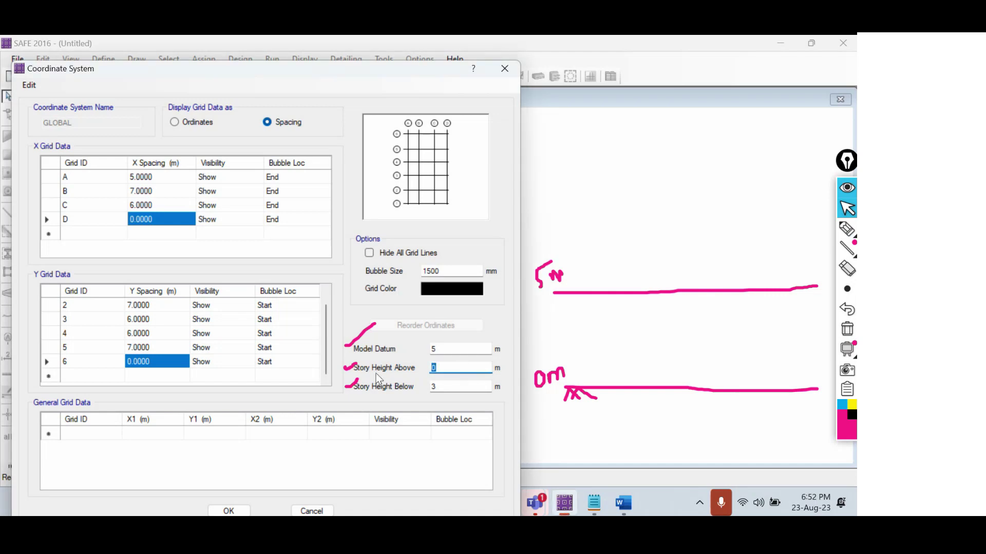
type("2.5")
key("Tab")
type("2.5")
Erase all pen annotations from the screen and accept the coordinate system settings to generate the grid.
left_click_drag(267, 70, 303, 55)
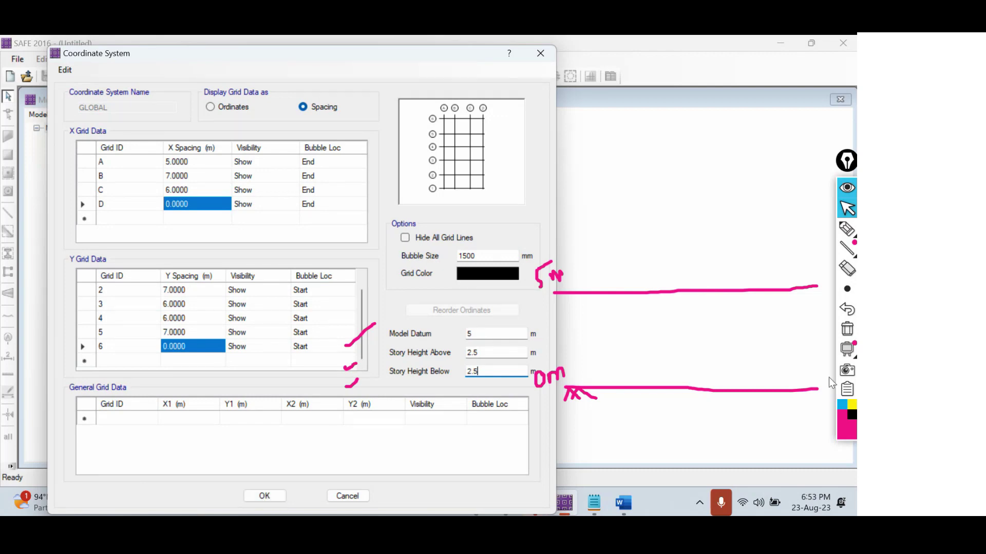
left_click(846, 328)
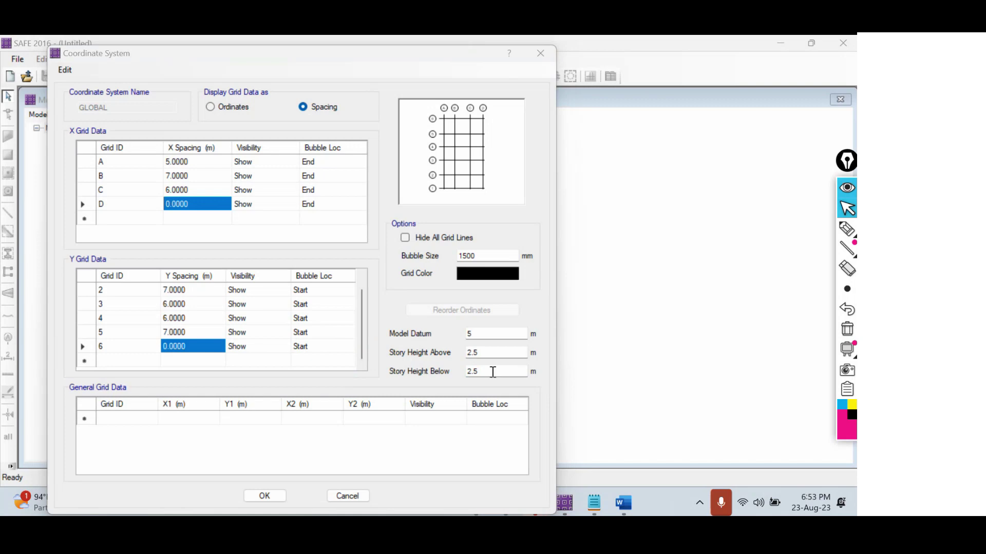
left_click(264, 495)
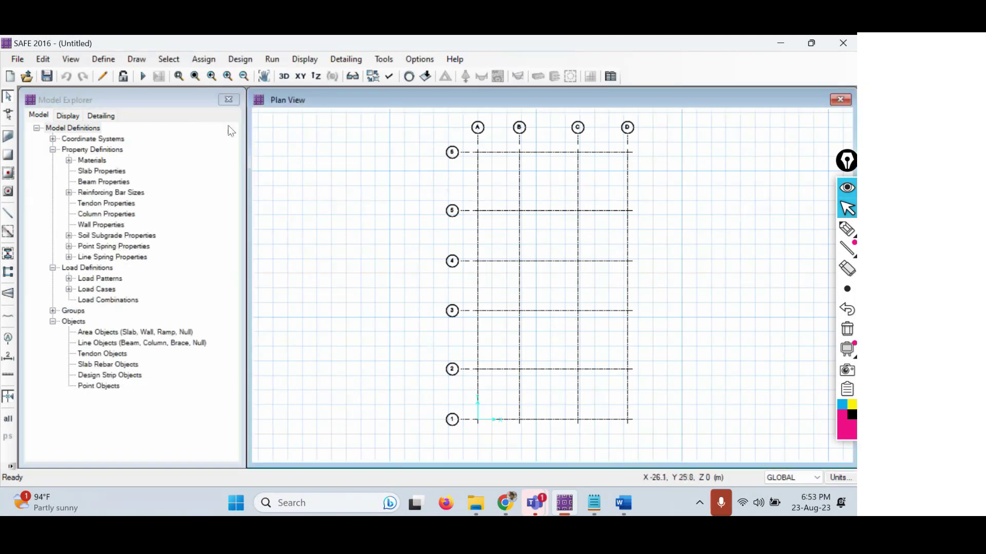
Close the Model Explorer and examine grid lines 1 to 6 and A to D in the plan view.
left_click(229, 99)
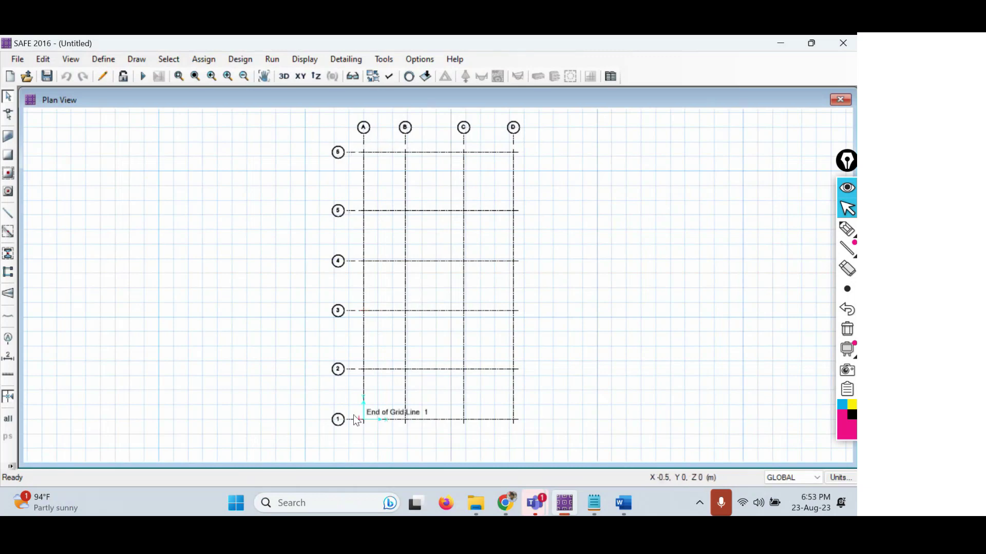
scroll(352, 424, "up", 3)
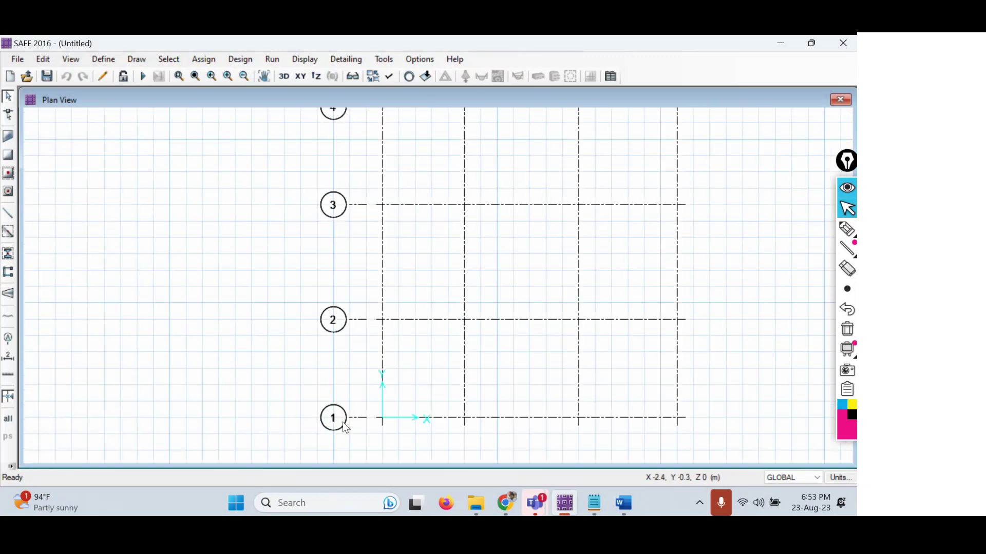
scroll(387, 204, "up", 2)
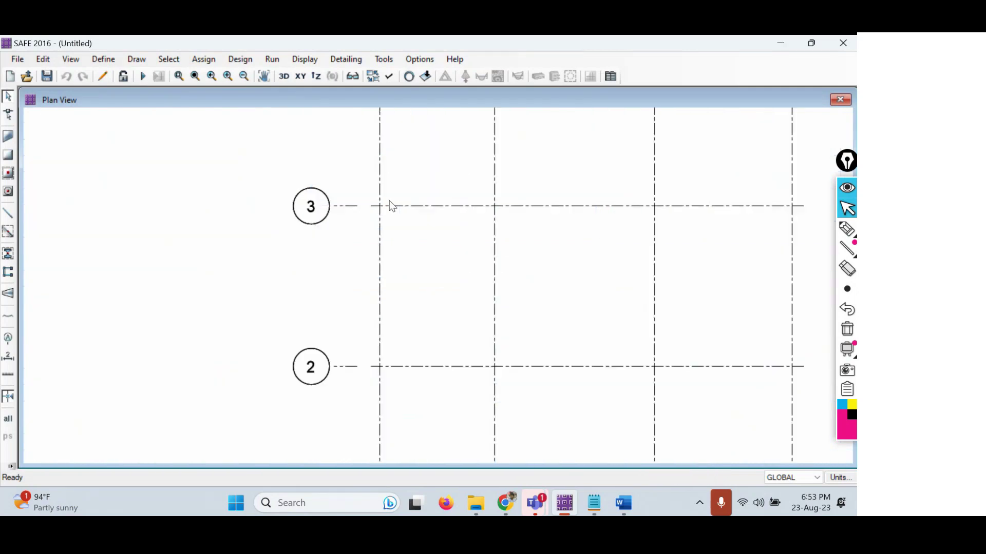
middle_click_drag(390, 200, 391, 287)
middle_click_drag(405, 240, 393, 425)
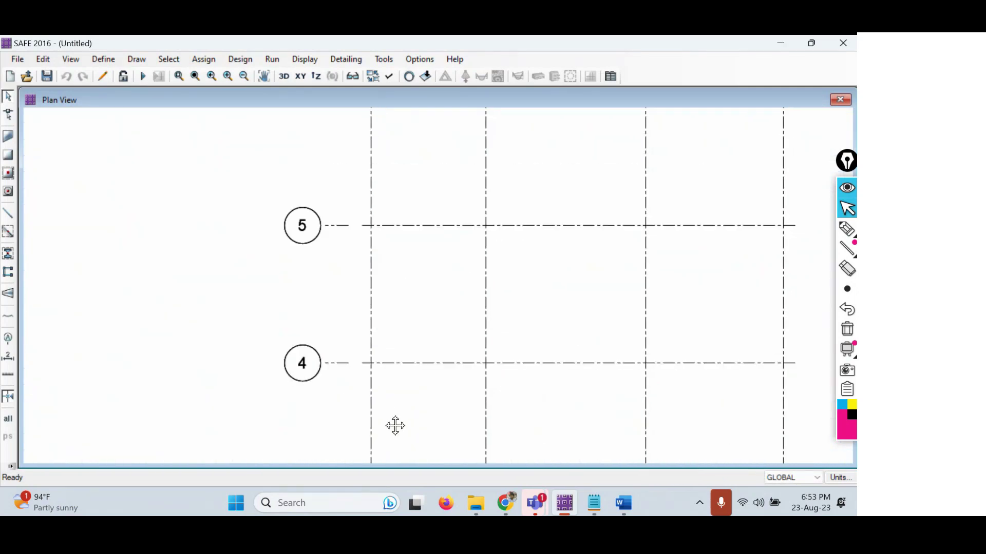
middle_click_drag(405, 319, 410, 425)
middle_click_drag(617, 329, 406, 329)
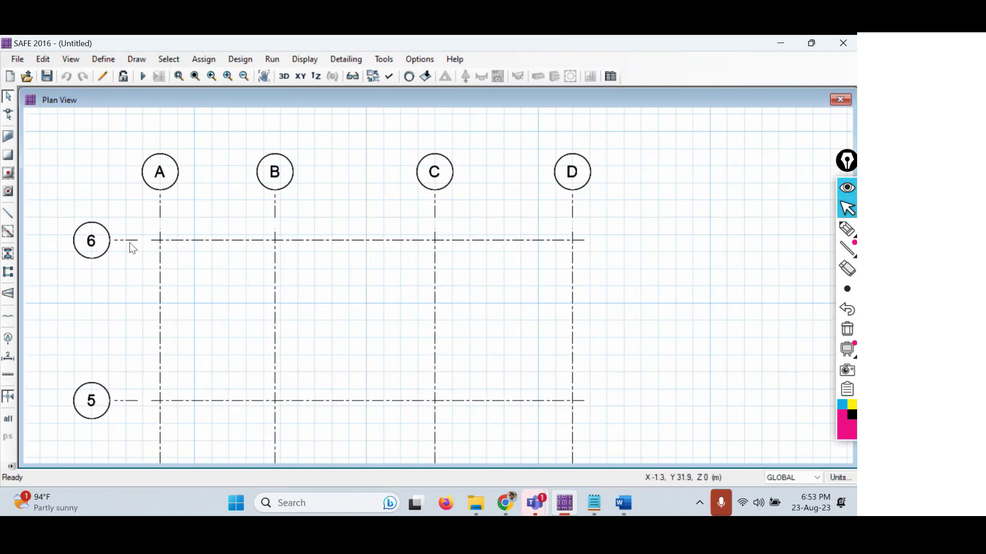
scroll(422, 273, "down", 2)
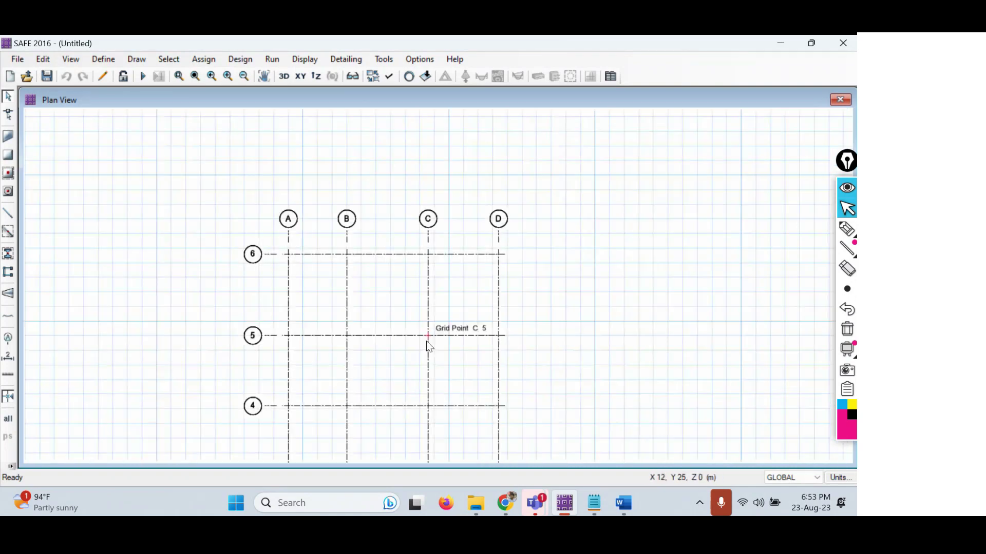
scroll(426, 341, "up", 1)
scroll(426, 295, "down", 1)
middle_click_drag(406, 321, 405, 238)
scroll(405, 241, "down", 1)
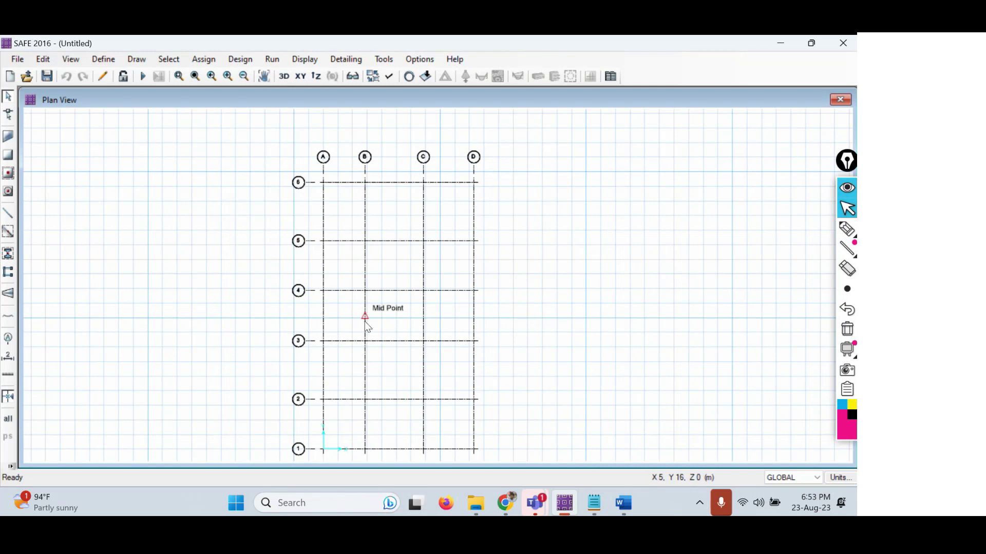
scroll(365, 324, "up", 2)
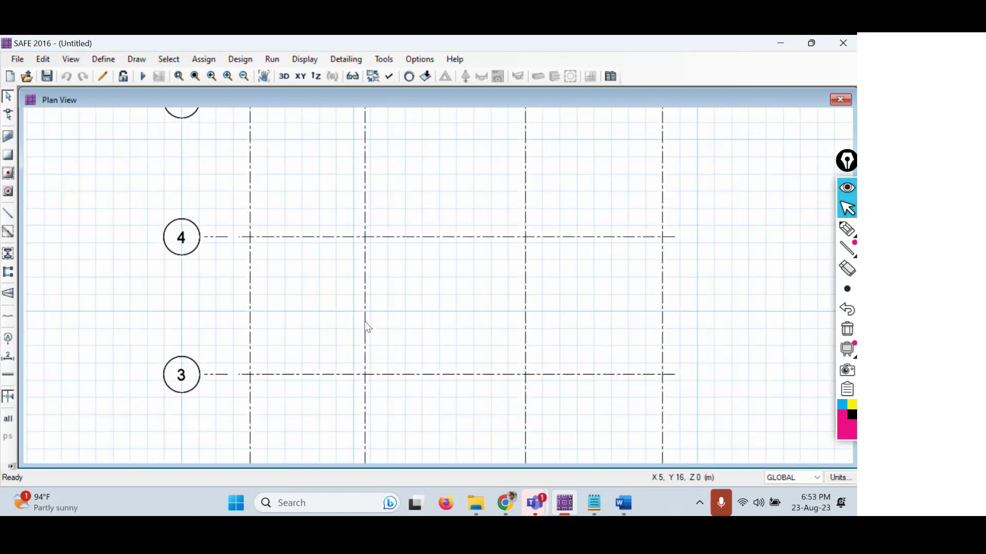
scroll(365, 322, "down", 3)
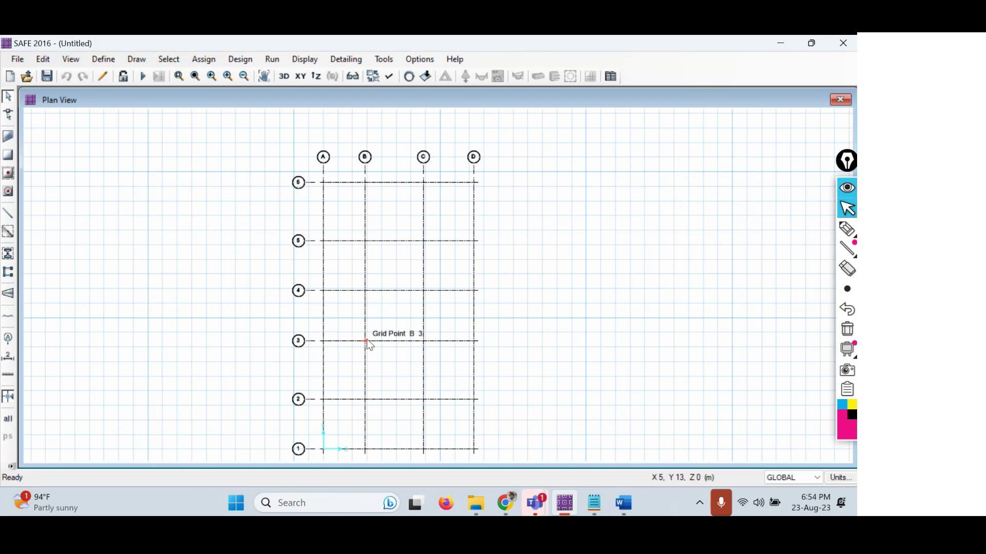
middle_click_drag(367, 339, 368, 326)
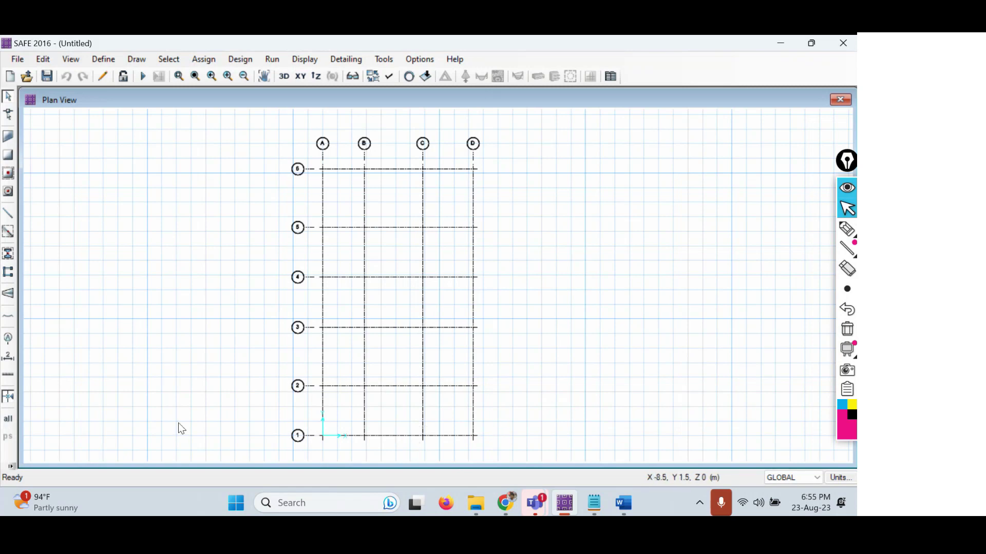
Start saving the model and browse to the CSI SAFE folder within CIVIL Edu on drive D.
key("ctrl+s")
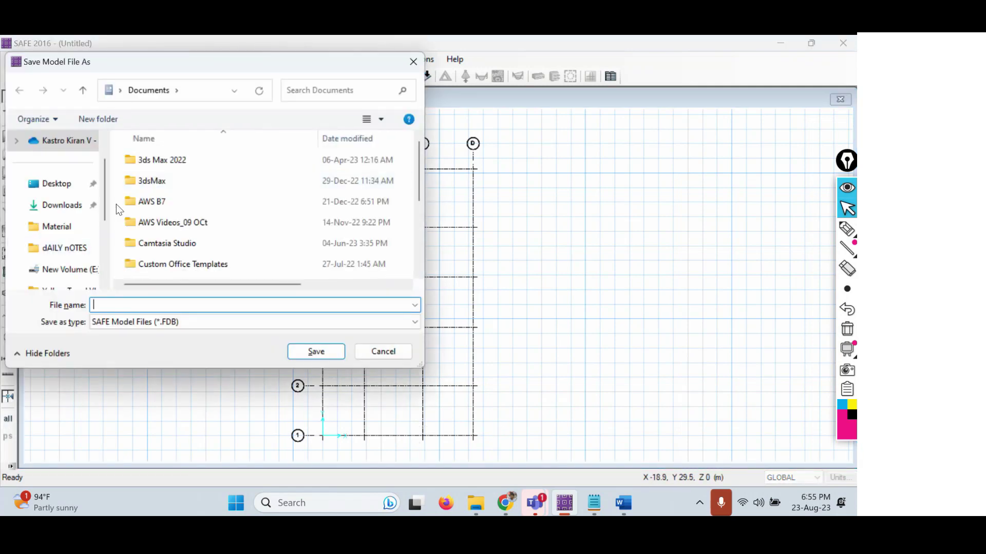
scroll(53, 256, "down", 2)
left_click(57, 271)
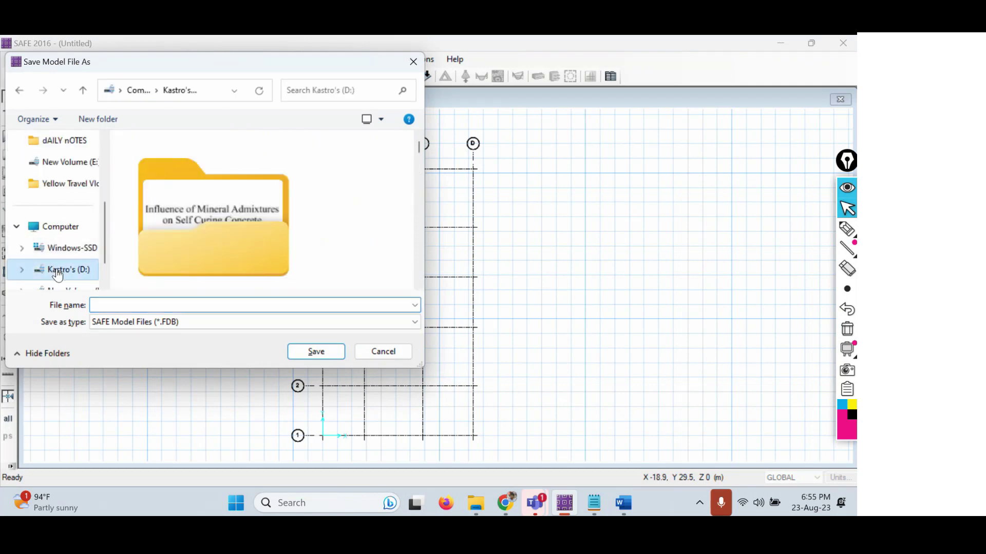
left_click(212, 239)
scroll(266, 231, "down", 4)
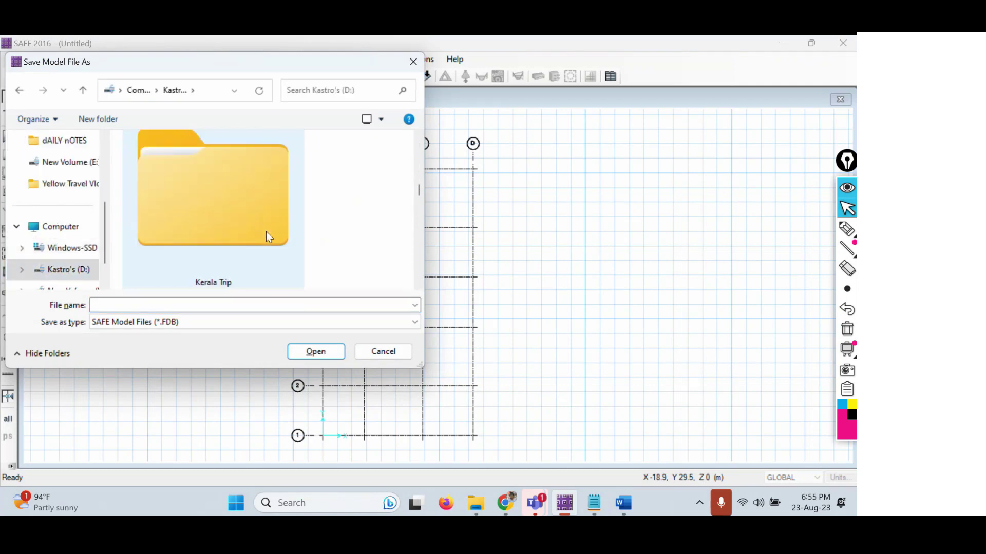
scroll(266, 231, "up", 4)
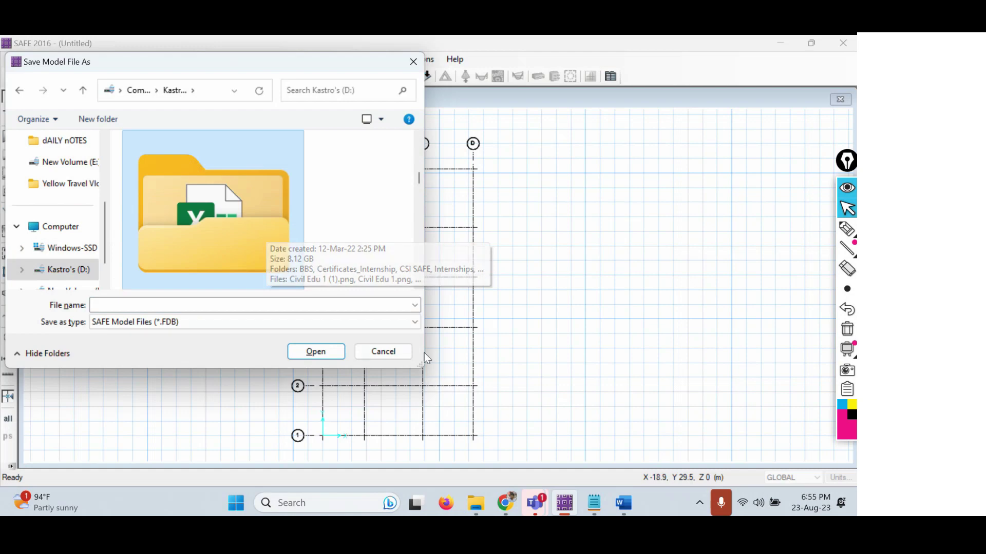
left_click_drag(423, 366, 825, 447)
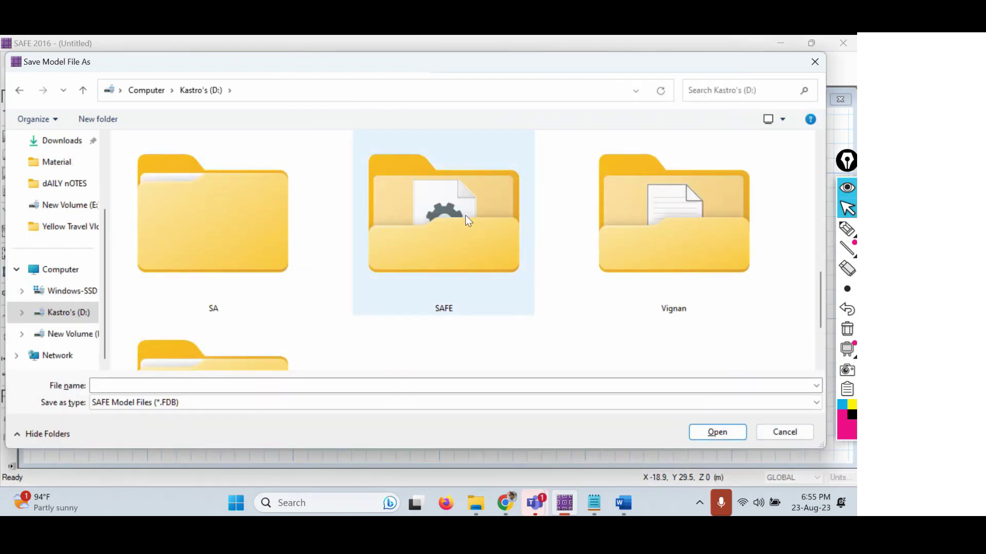
scroll(452, 220, "down", 2)
scroll(449, 225, "up", 15)
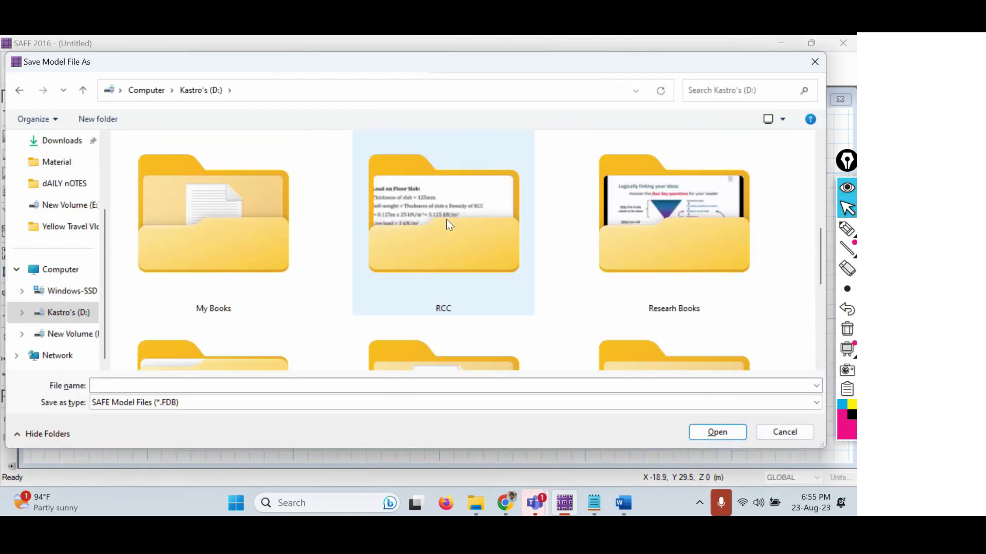
scroll(445, 219, "down", 2)
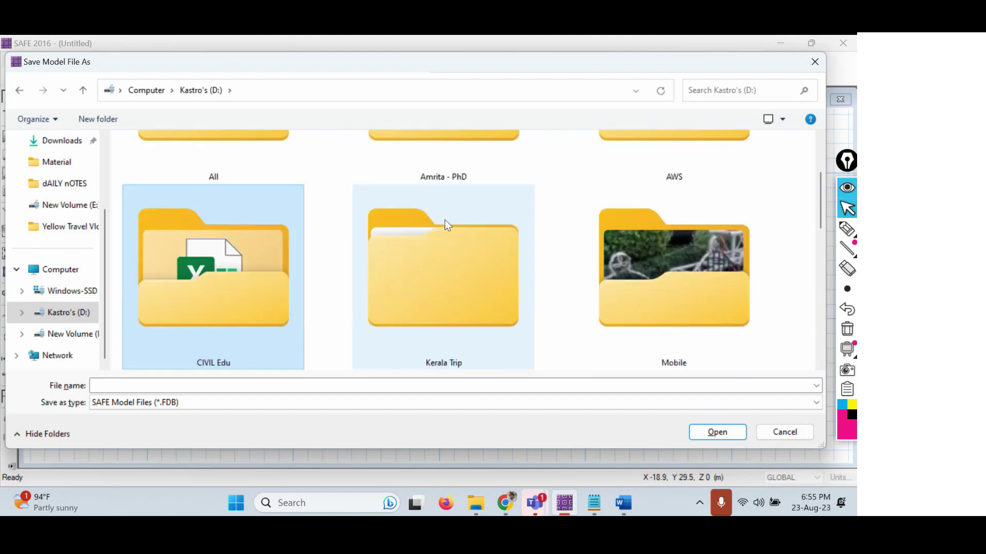
double_click(226, 310)
double_click(298, 197)
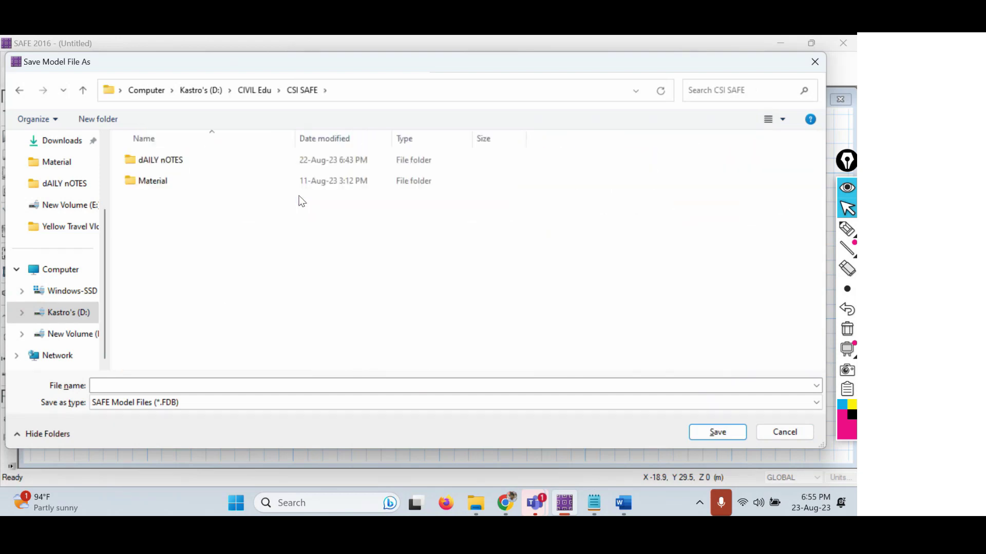
Create a folder named Model 1 inside CSI SAFE and open it.
right_click(254, 248)
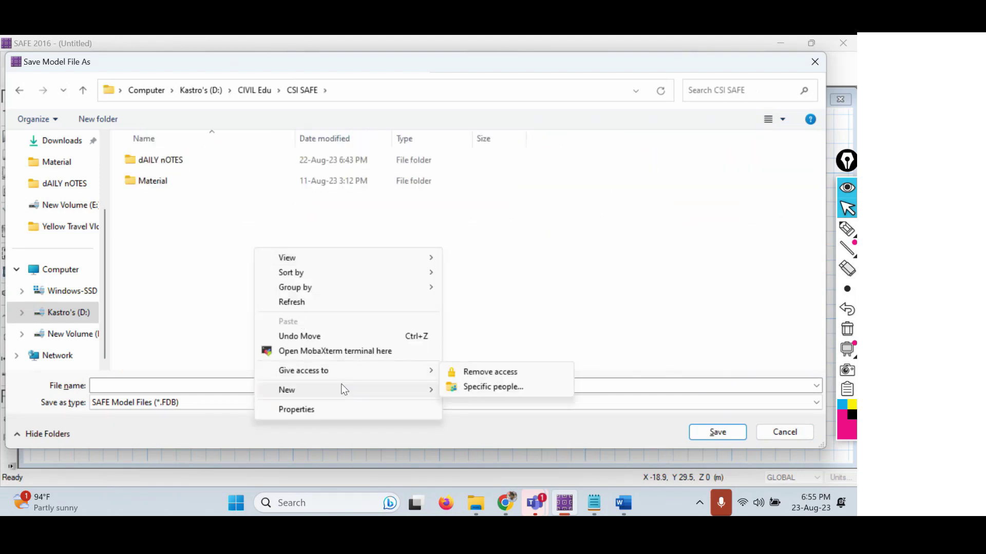
mouse_move(435, 391)
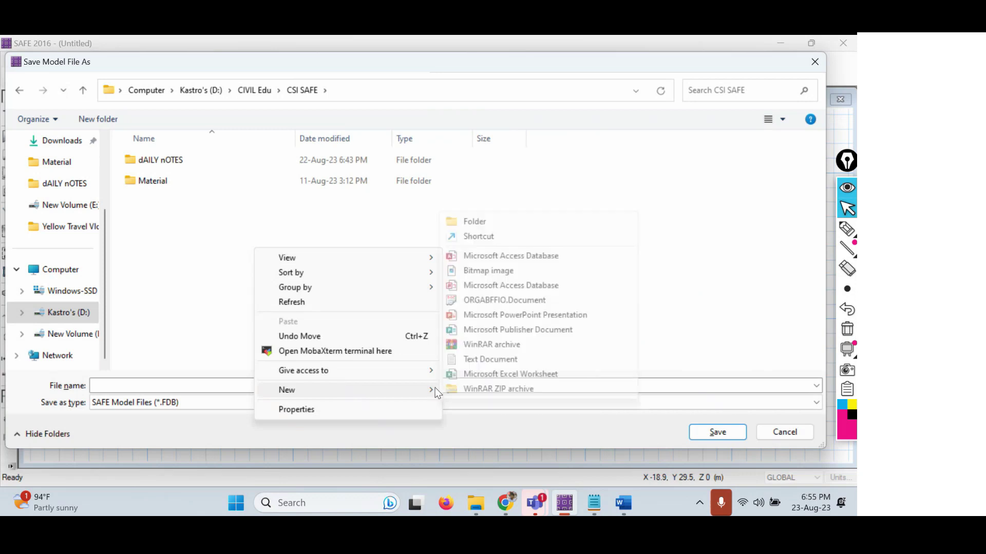
left_click(475, 222)
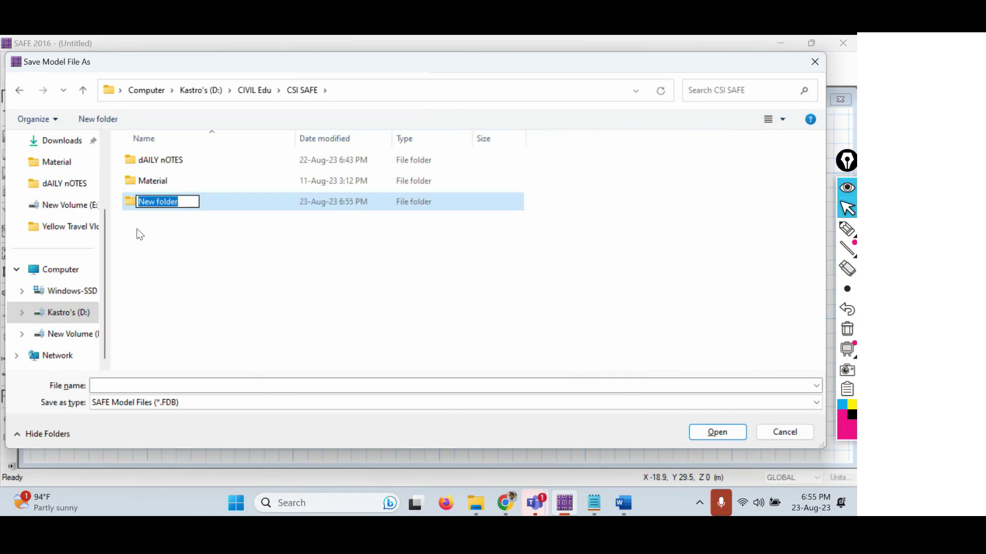
type("Mode")
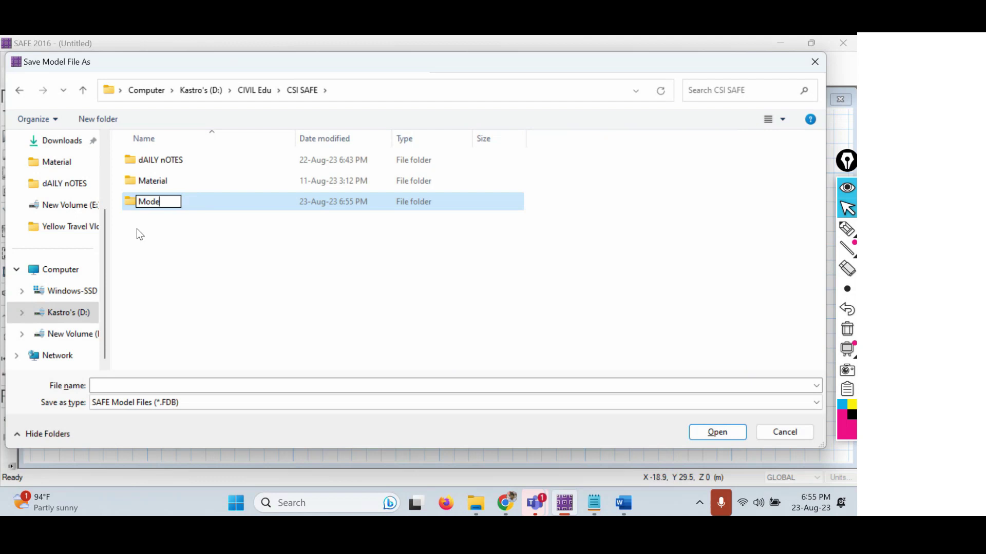
type("l 1")
key("Return")
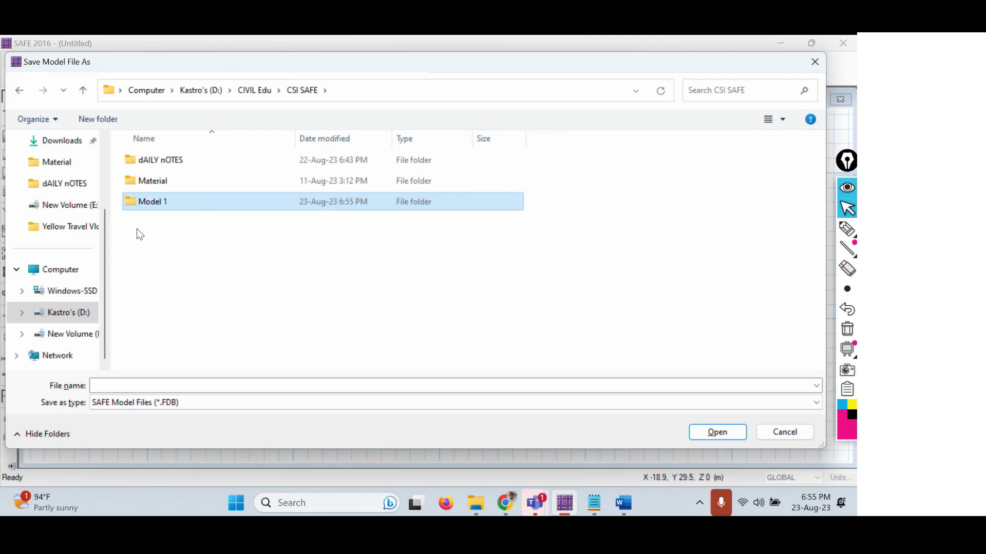
key("Return")
Save the model as Model 1_Sample in SAFE model file format.
left_click(116, 382)
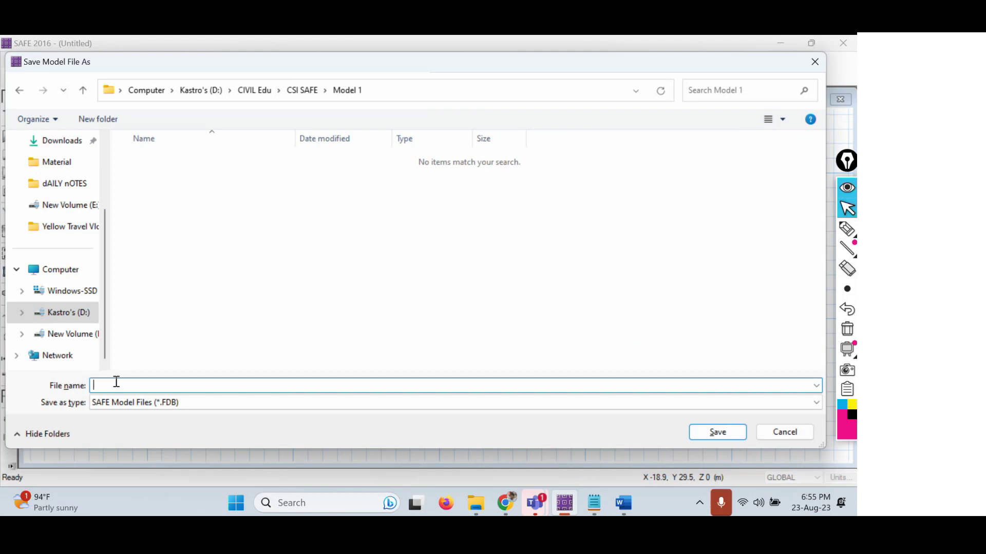
type("Model")
key("BackSpace")
type("1_Sample")
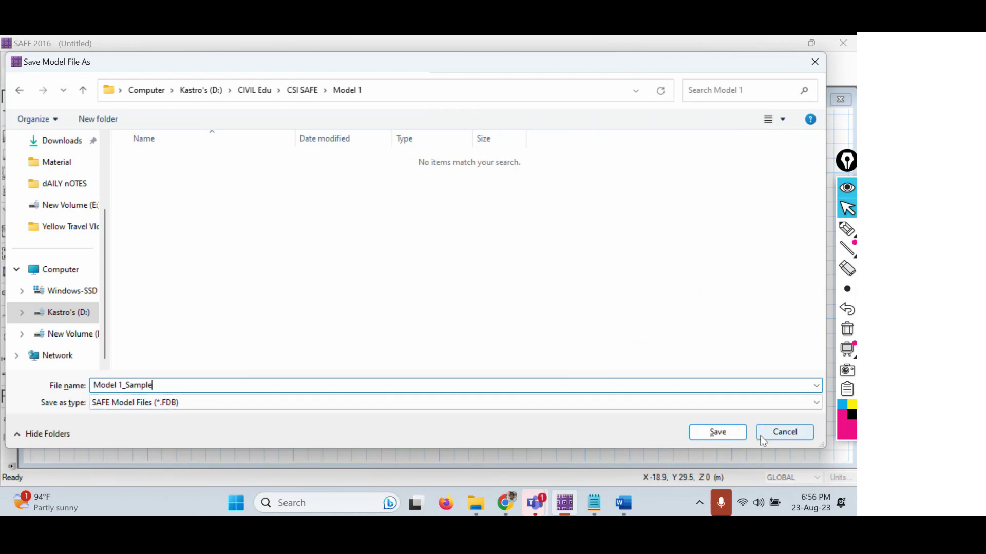
left_click(710, 431)
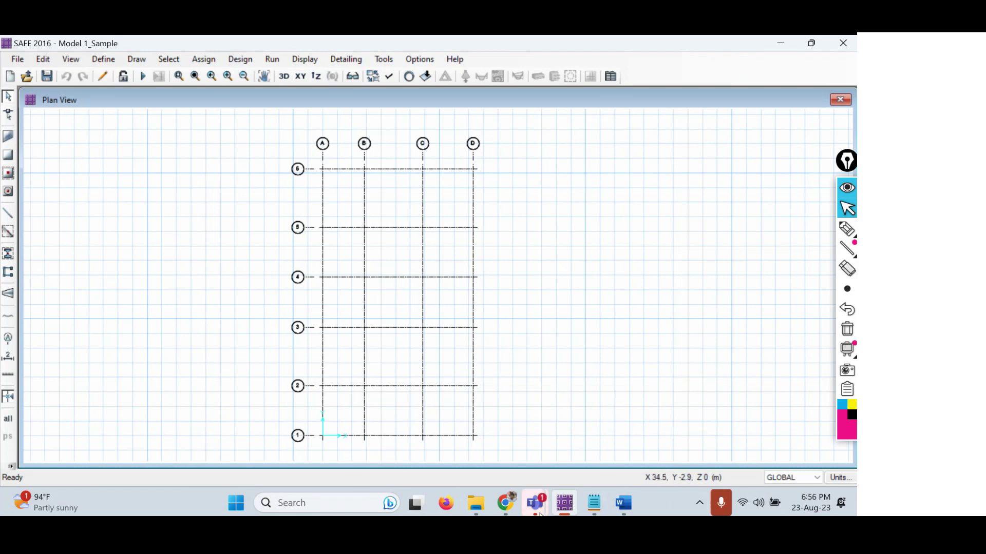
mouse_move(535, 505)
left_click(638, 418)
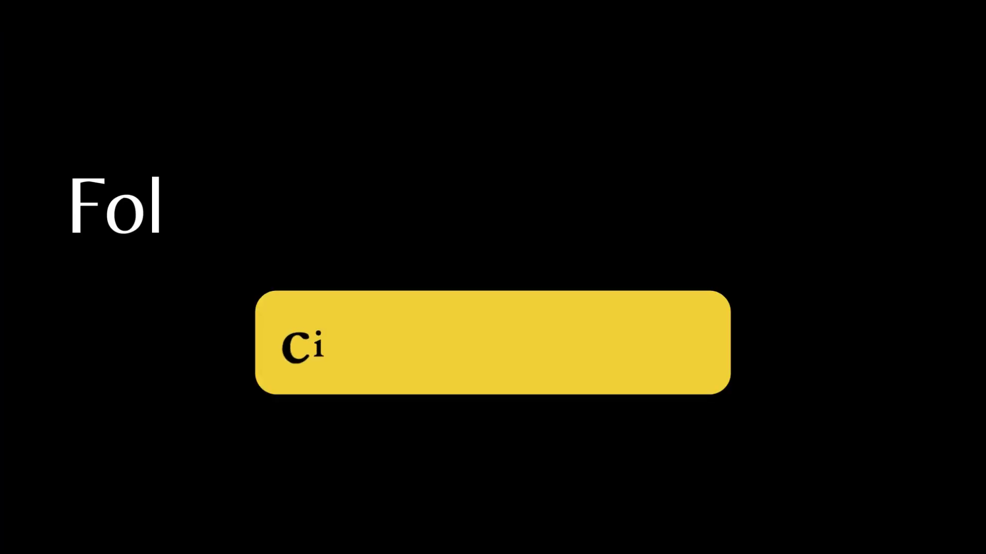